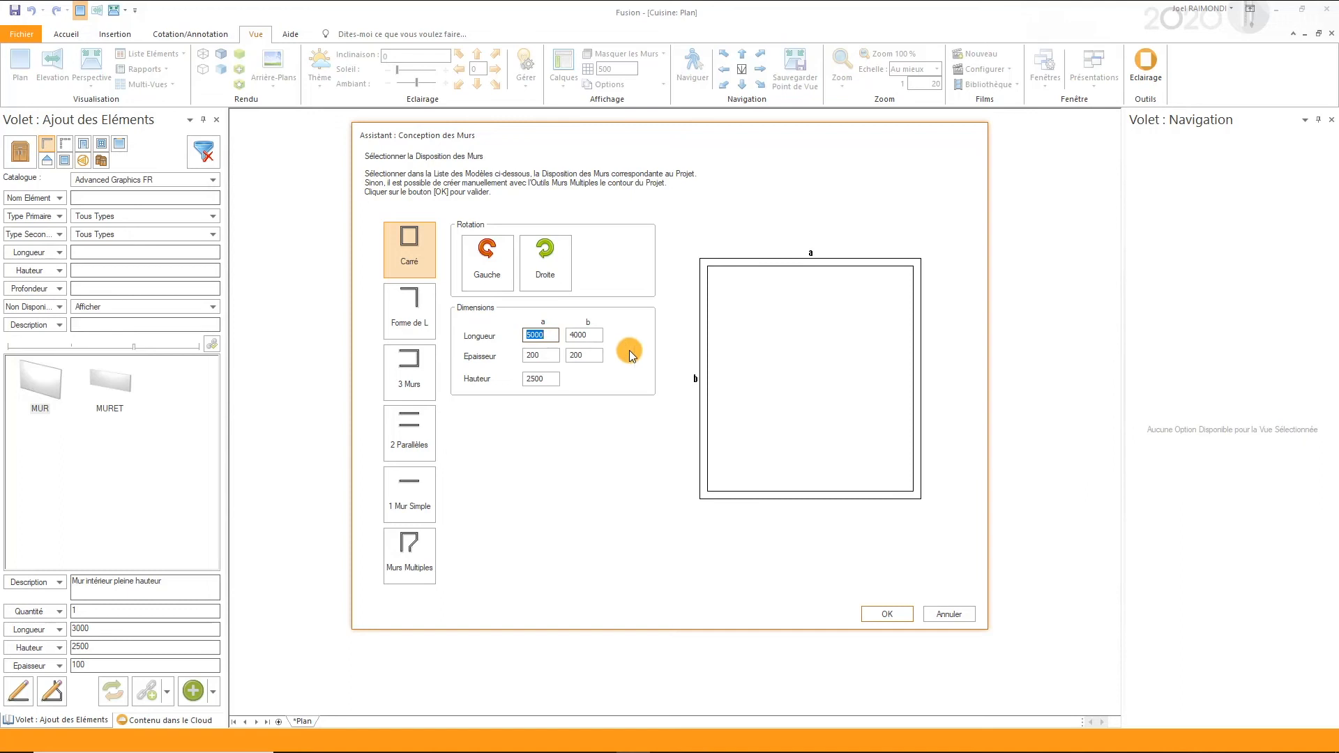
- Preview the Forme de L, 3 Murs, 2 Parallèles and 1 Mur Simple wall layouts, trying the rotation options
{"action": "double_click", "coordinate": [580, 335]}
{"action": "left_click", "coordinate": [409, 312]}
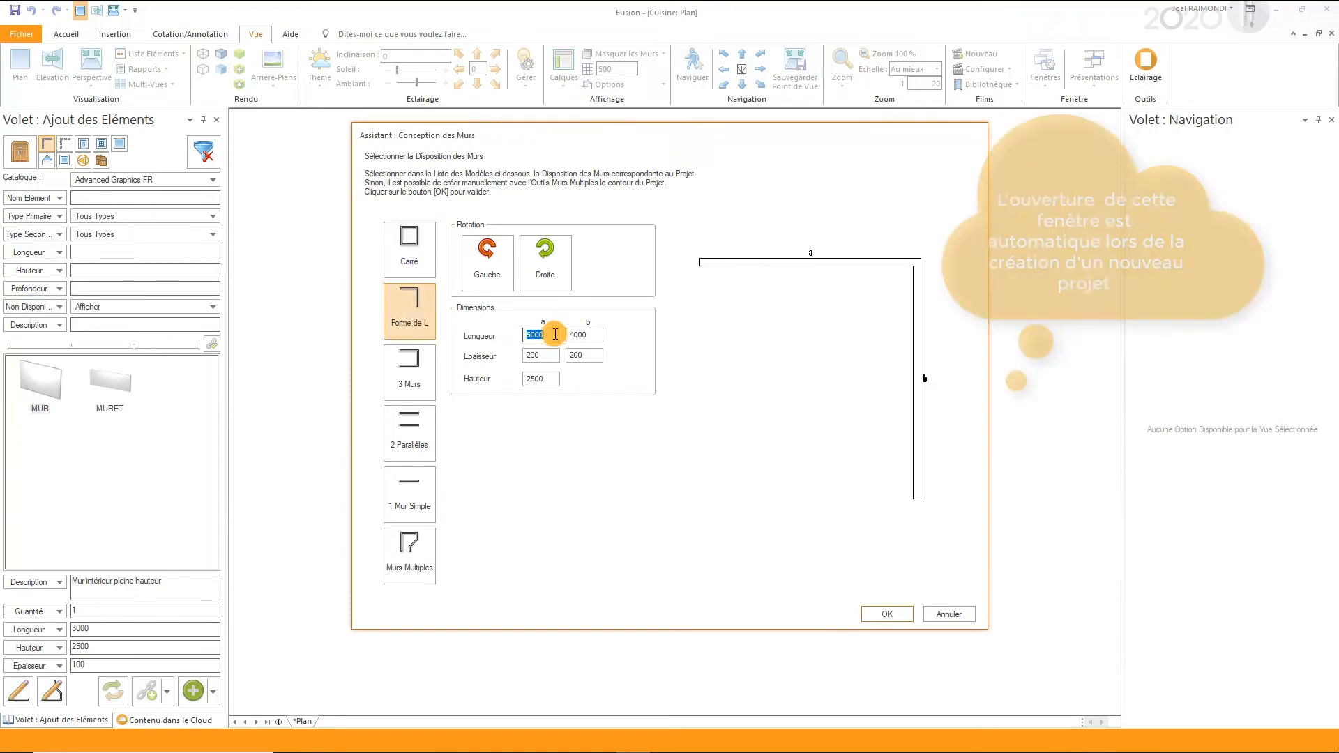
{"action": "left_click", "coordinate": [497, 276]}
{"action": "left_click", "coordinate": [425, 377]}
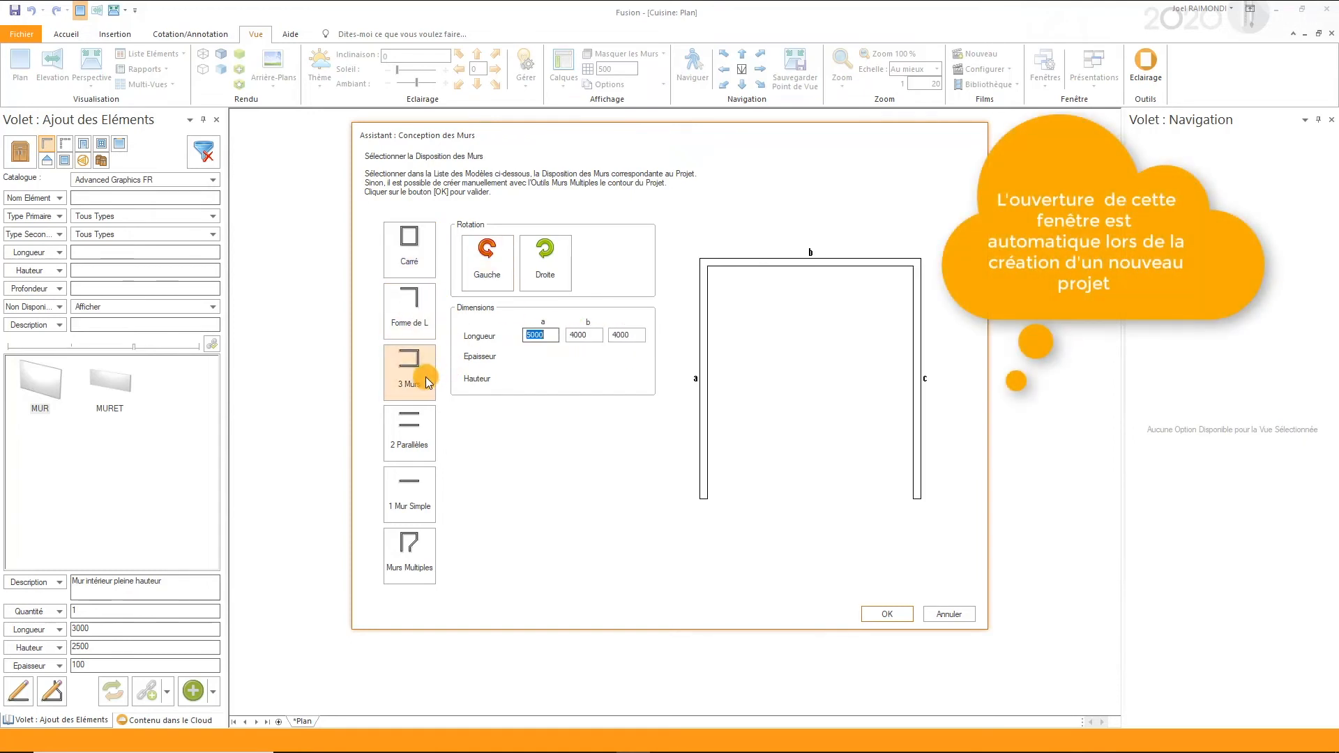
{"action": "left_click", "coordinate": [555, 262]}
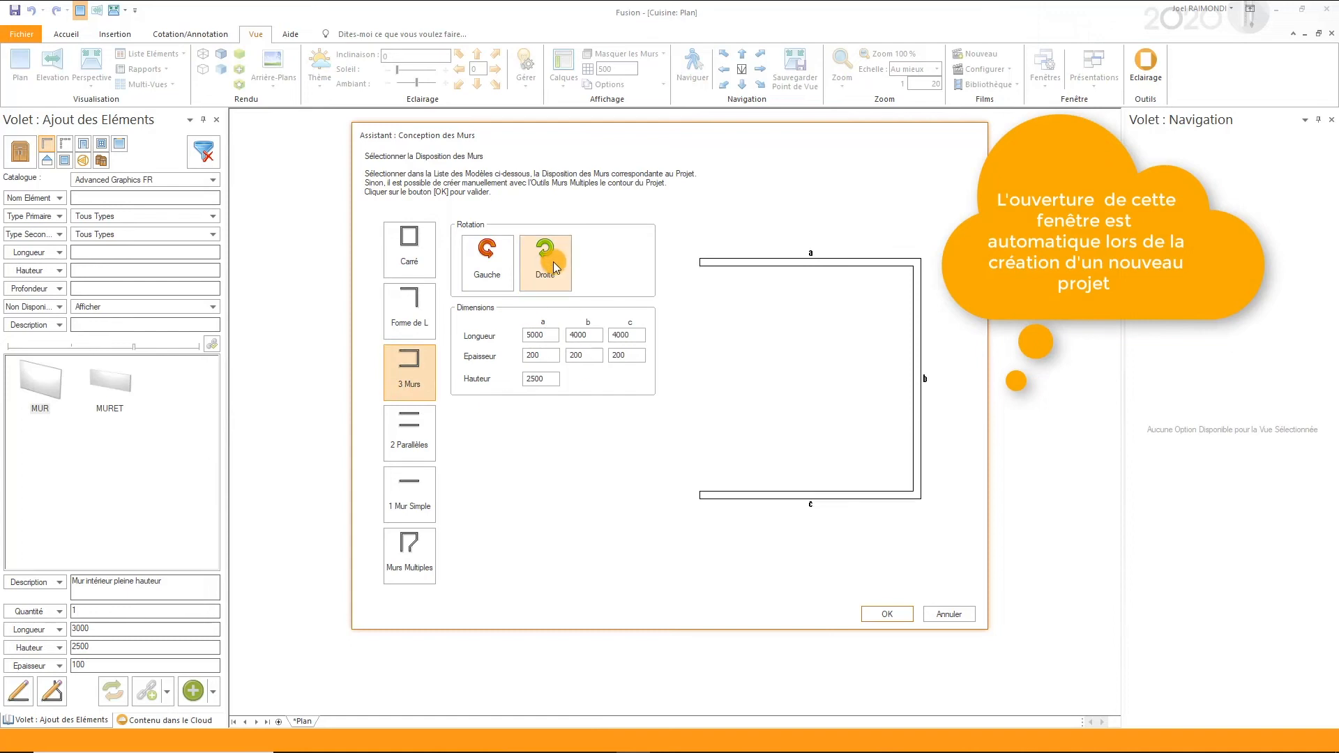
{"action": "left_click", "coordinate": [403, 437]}
{"action": "left_click", "coordinate": [410, 498]}
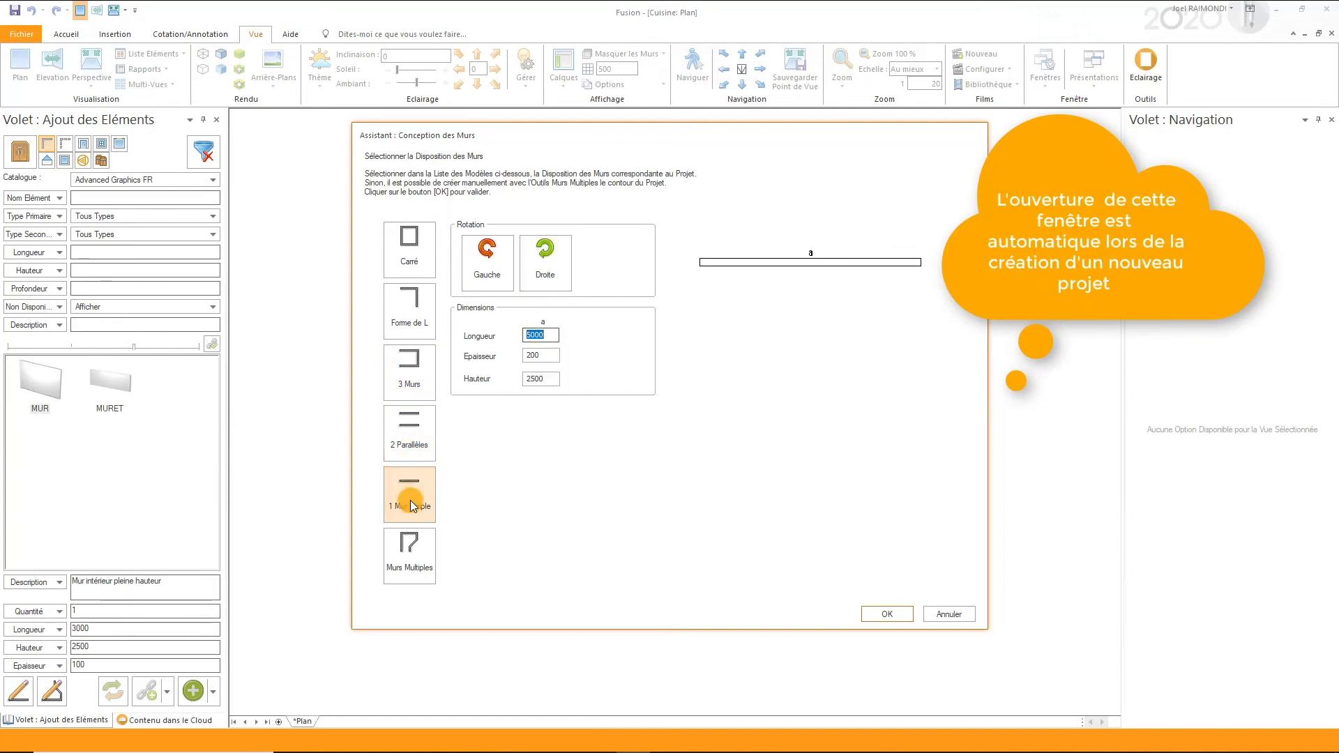
- Choose the Murs Multiples layout and add a first wall 4500 long going upward
{"action": "left_click", "coordinate": [410, 554]}
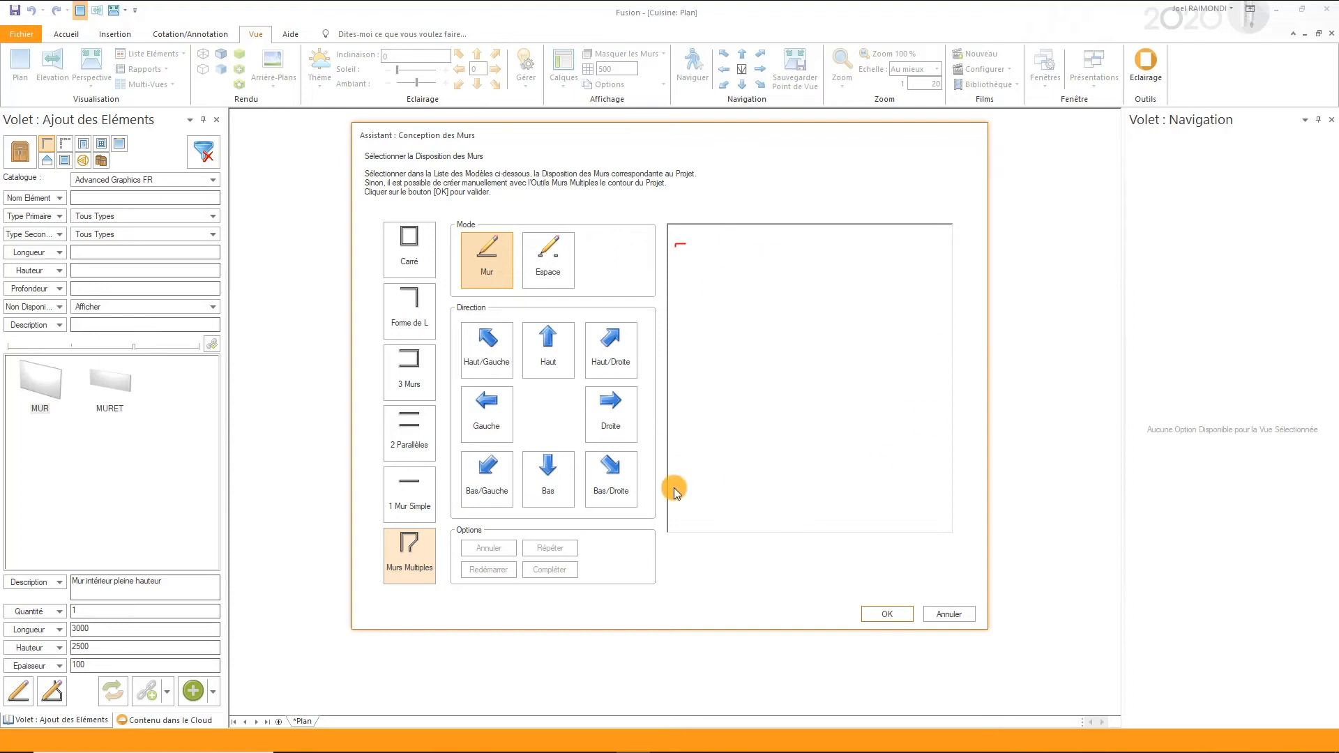
{"action": "left_click", "coordinate": [563, 353]}
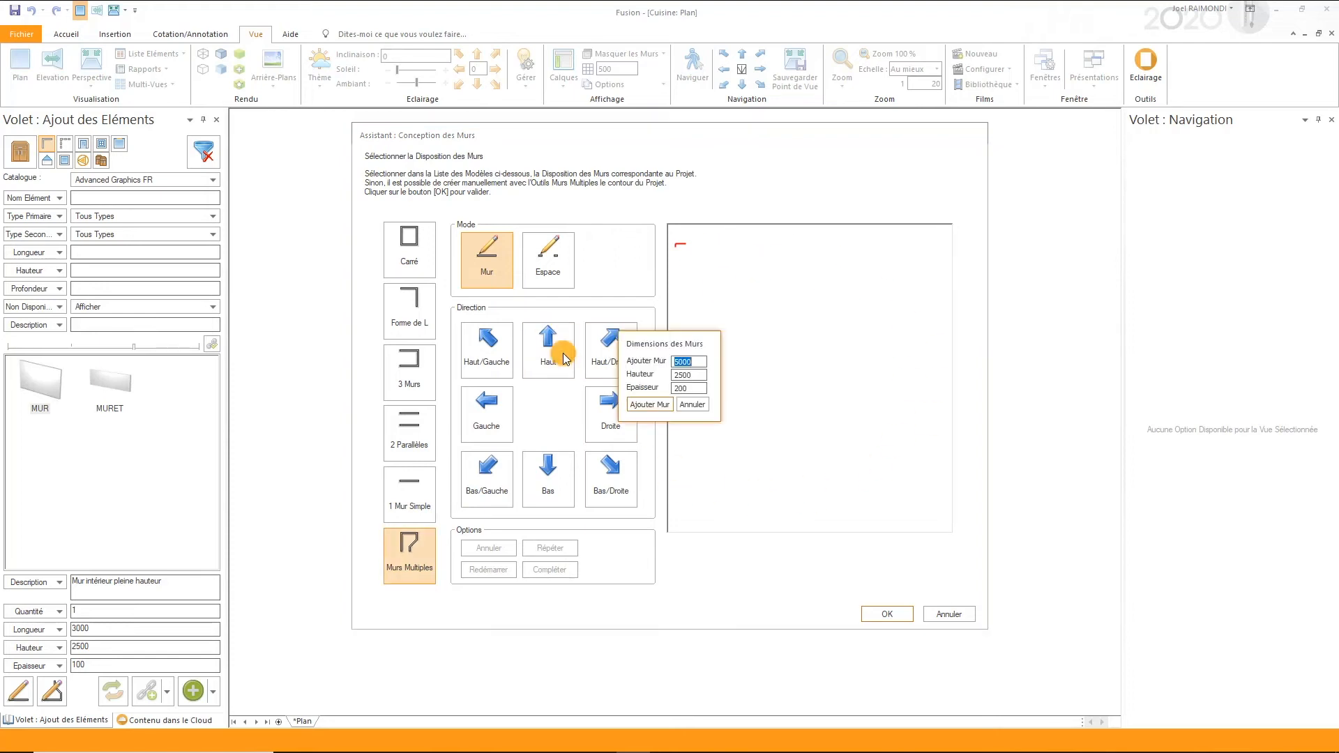
{"action": "type", "text": "4500"}
{"action": "key", "text": "Return"}
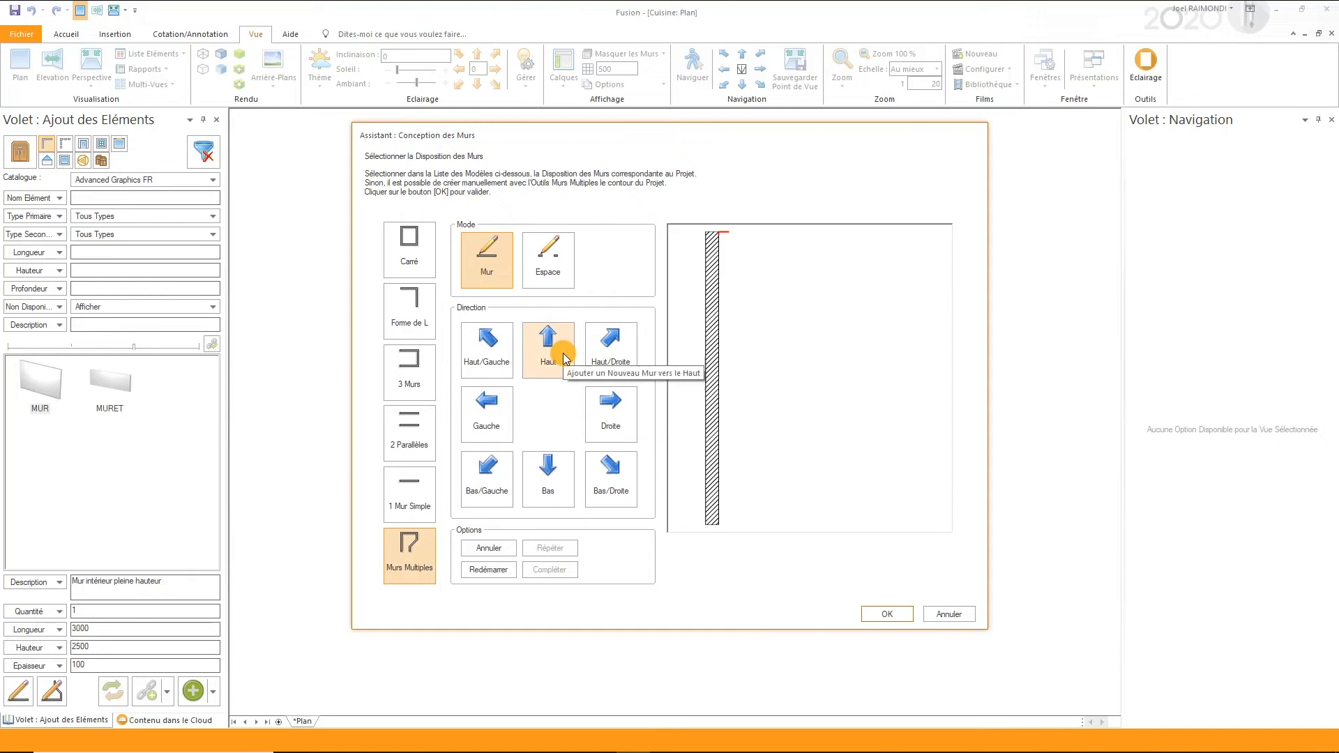
- Add a 3700 wall going right from the first wall, followed by a 2400 wall going down
{"action": "left_click", "coordinate": [612, 405]}
{"action": "type", "text": "3"}
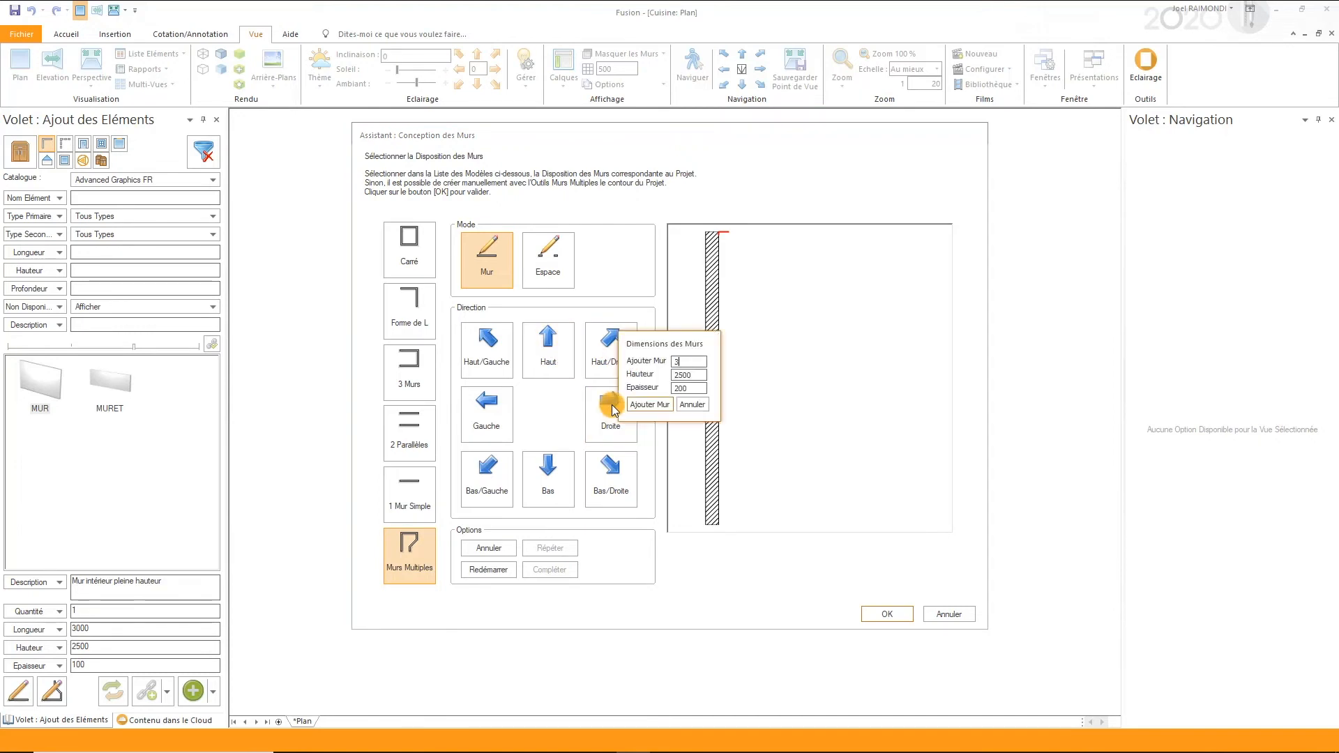
{"action": "type", "text": "750"}
{"action": "key", "text": "Return"}
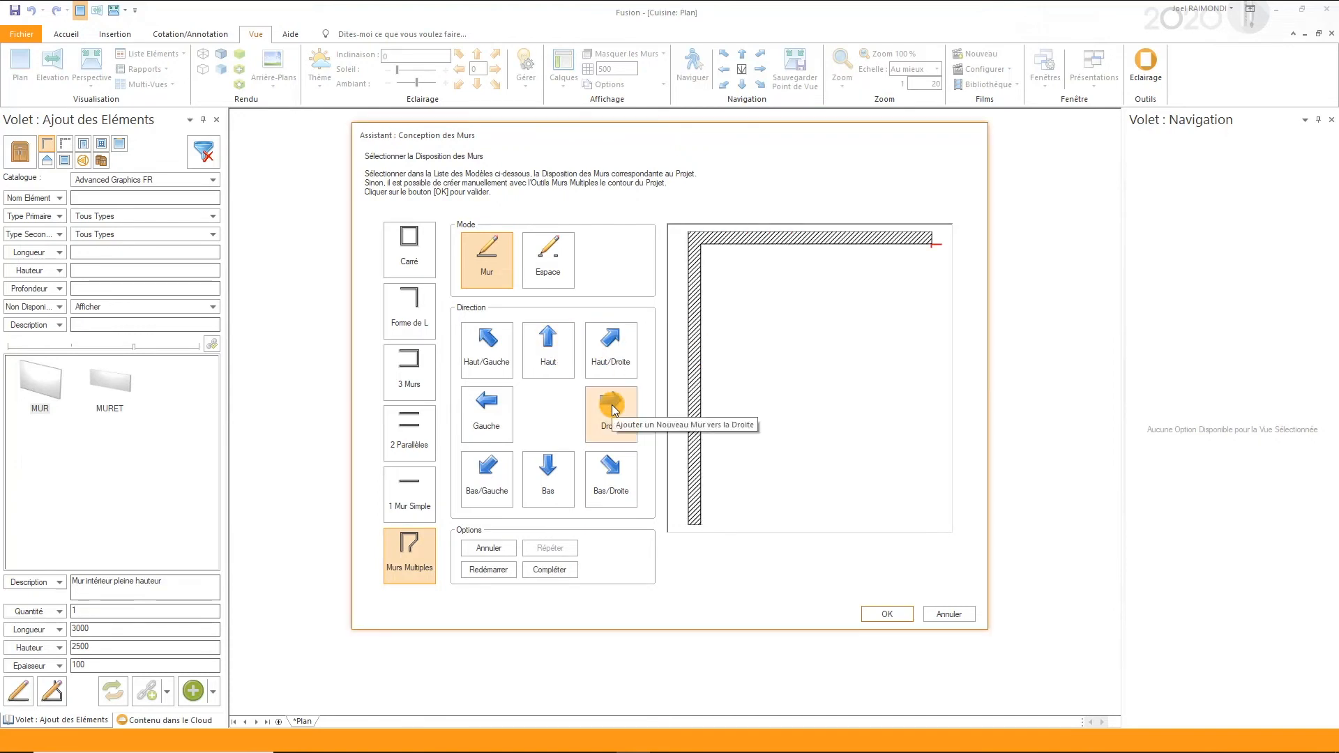
{"action": "left_click", "coordinate": [537, 483]}
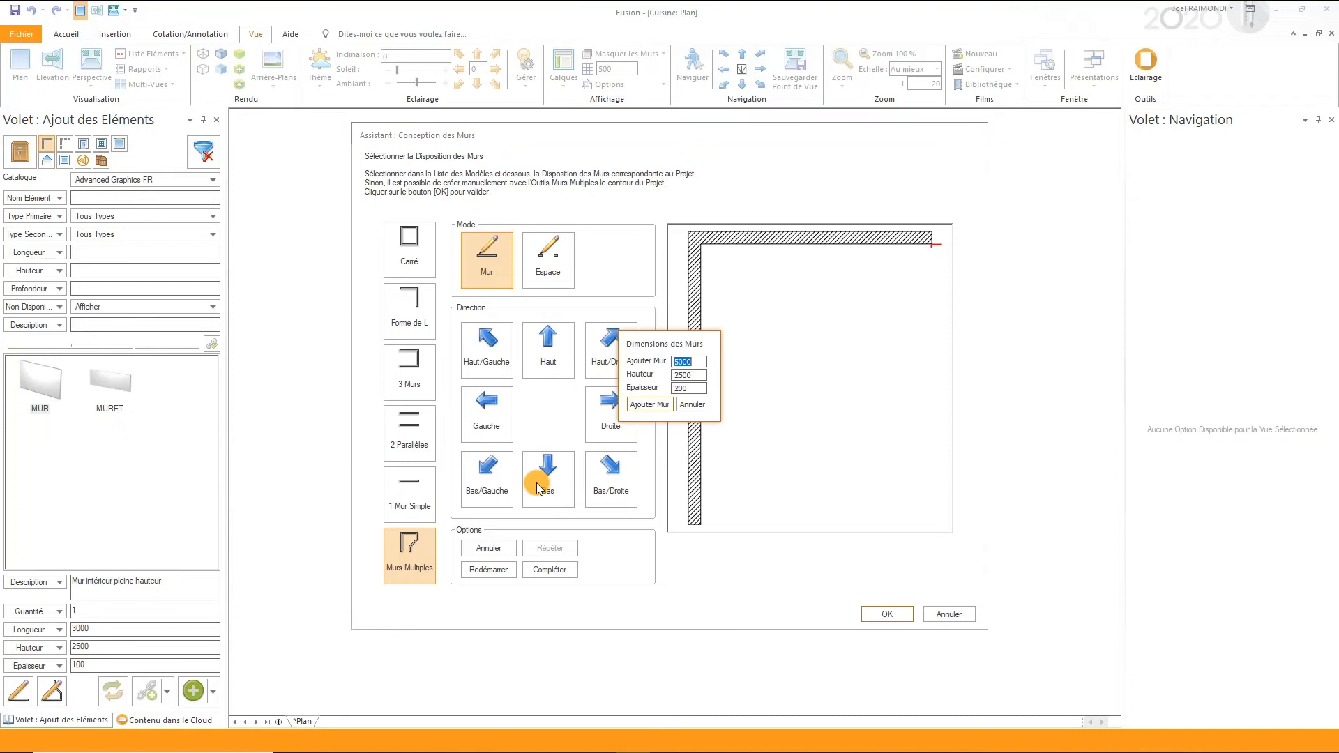
{"action": "type", "text": "250"}
{"action": "key", "text": "Return"}
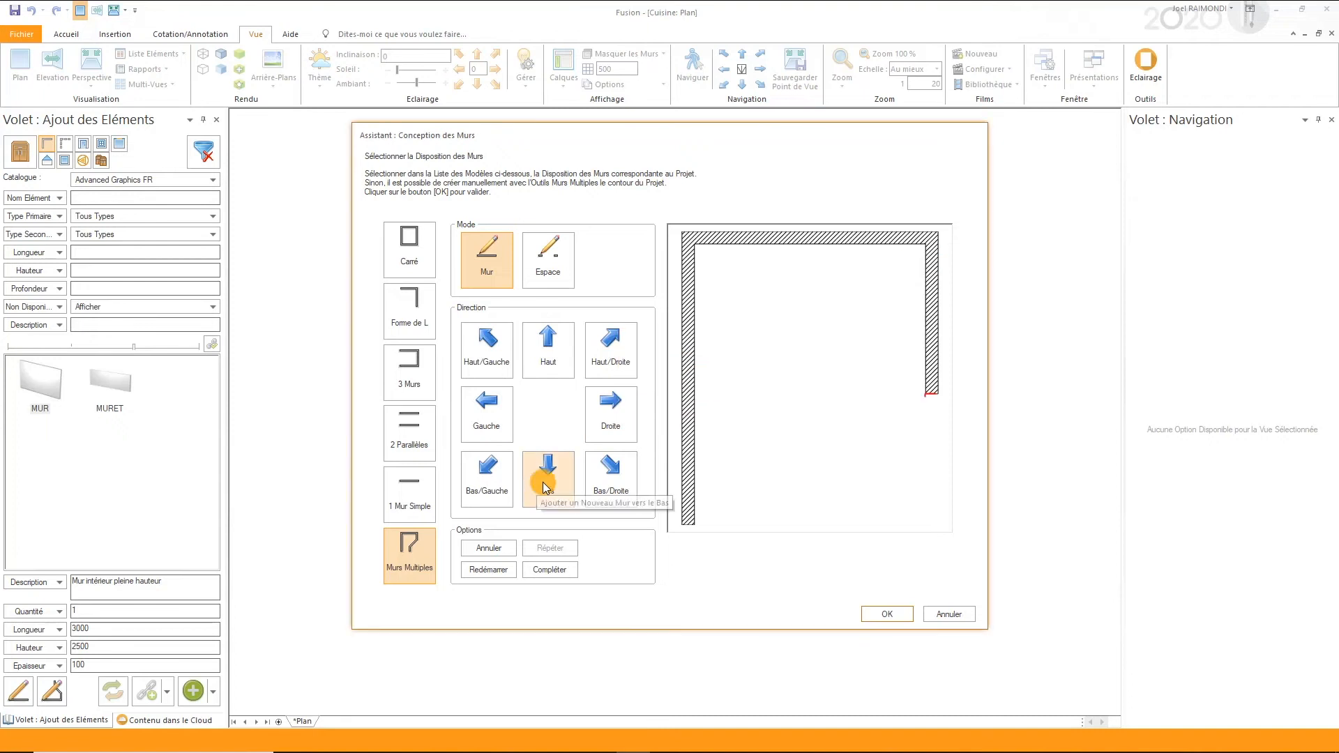
- Add a 1200 wall going right from the end of the 2400 wall
{"action": "left_click", "coordinate": [622, 419]}
{"action": "type", "text": "1000"}
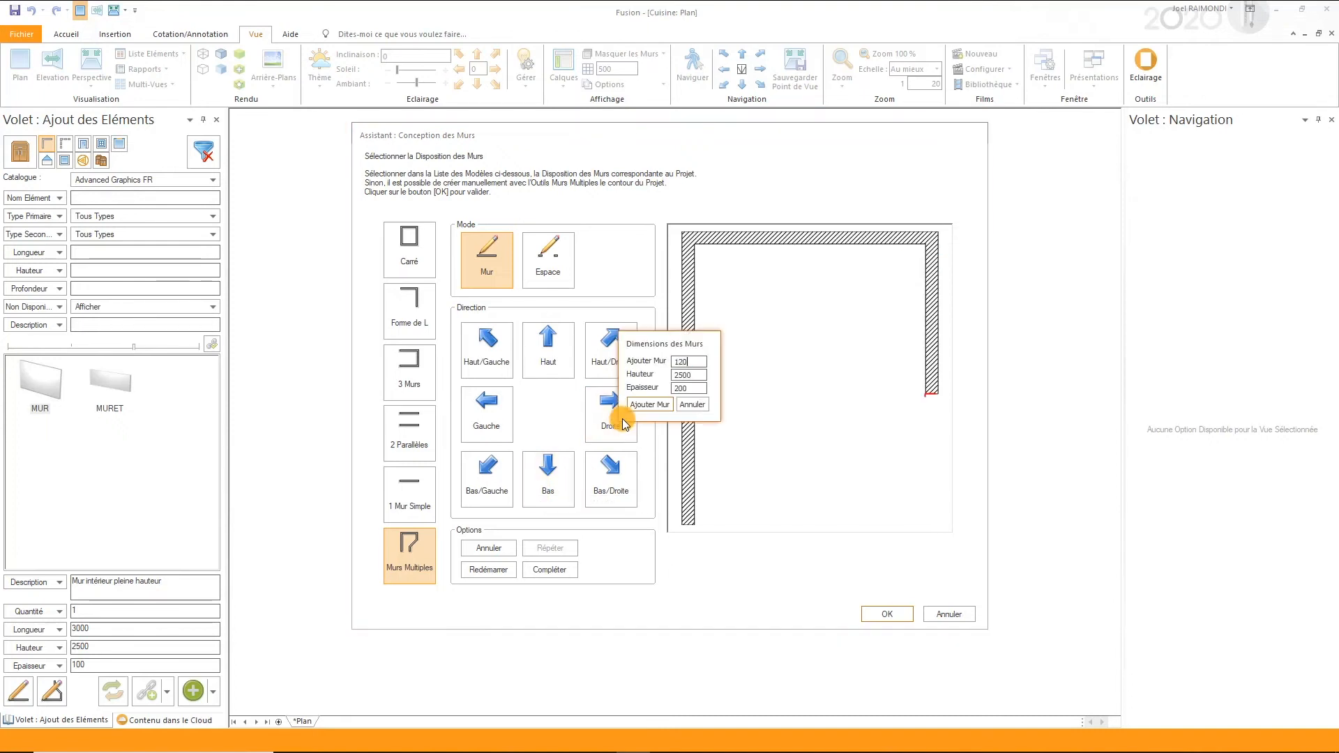
{"action": "key", "text": "Return"}
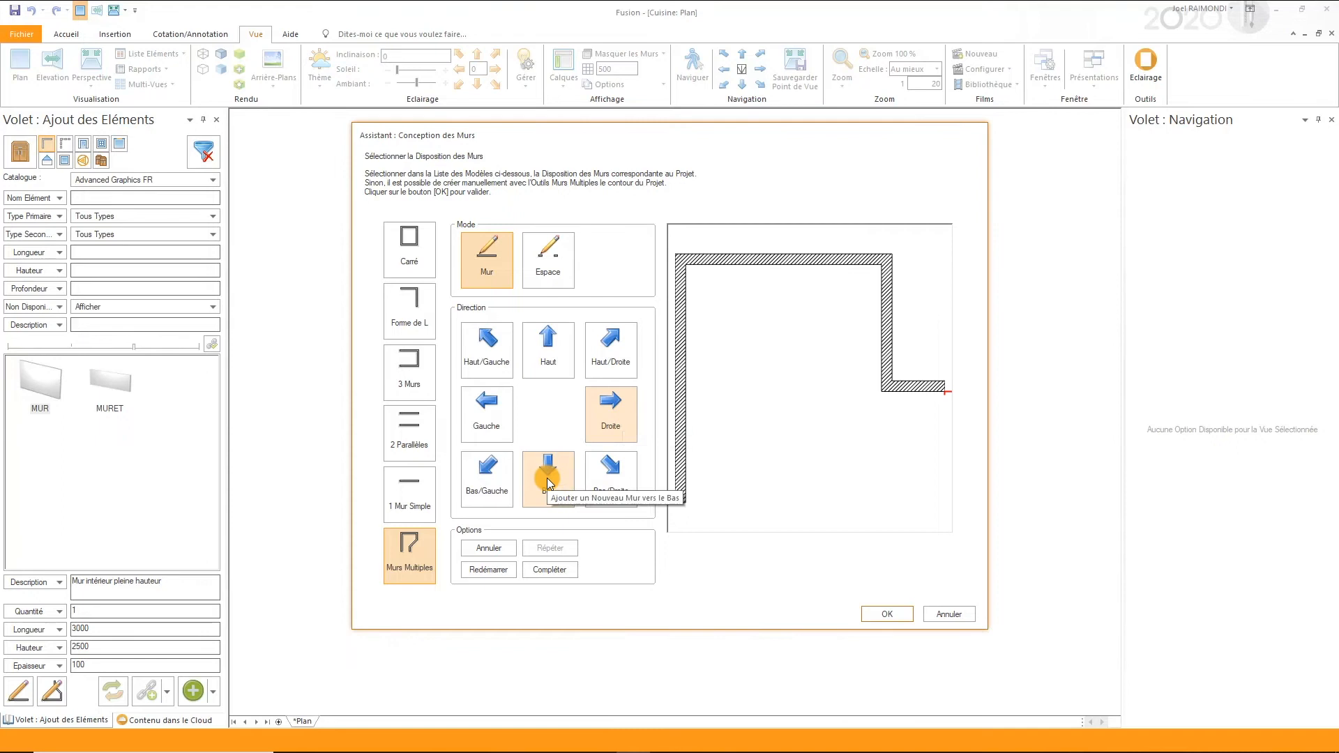
- Try a 2100 wall going down from the end of the contour, and undo it
{"action": "left_click", "coordinate": [546, 478]}
{"action": "type", "text": "2100"}
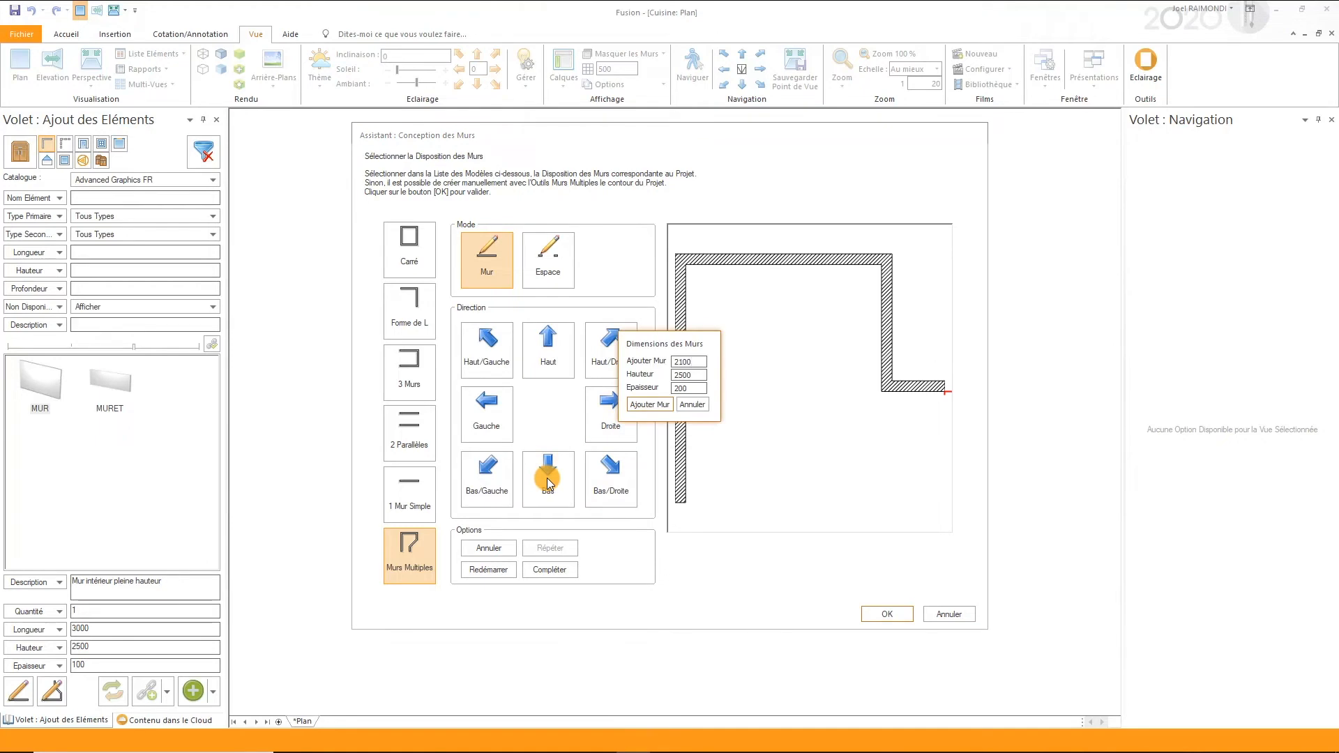
{"action": "key", "text": "Return"}
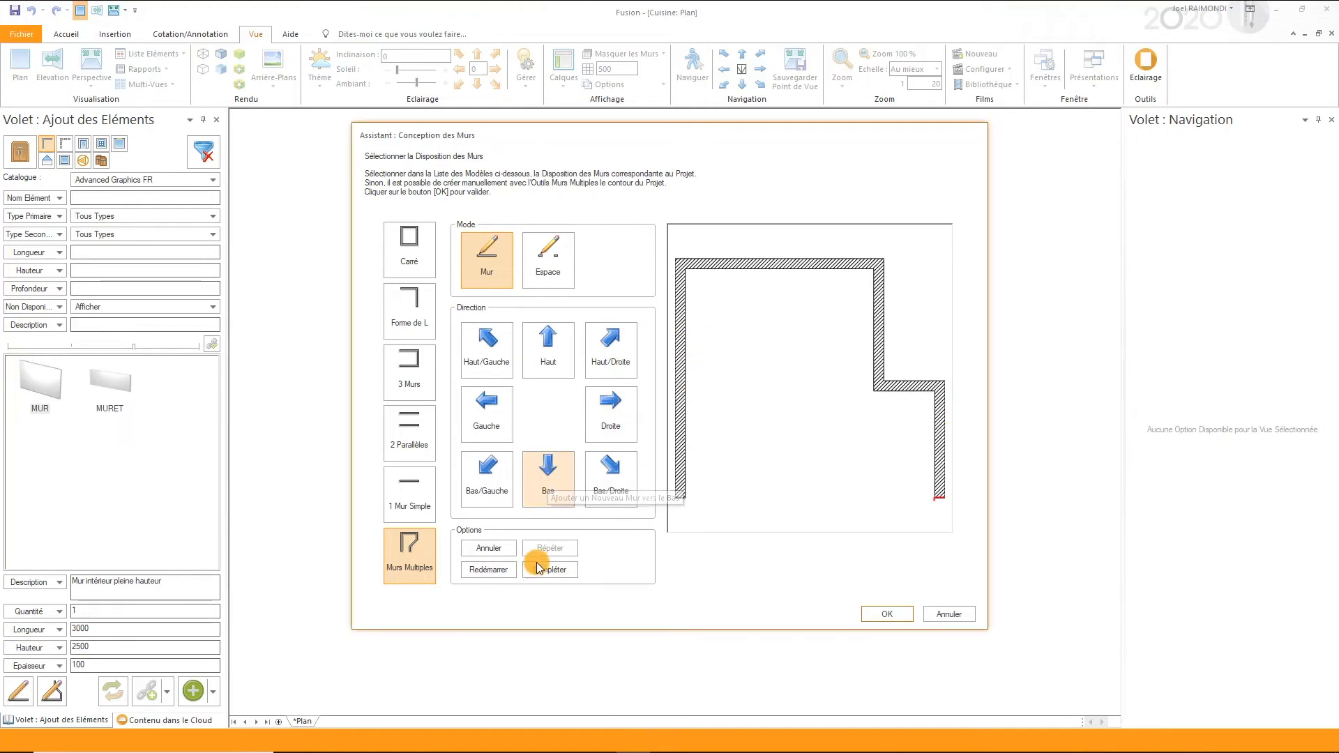
{"action": "left_click", "coordinate": [492, 546]}
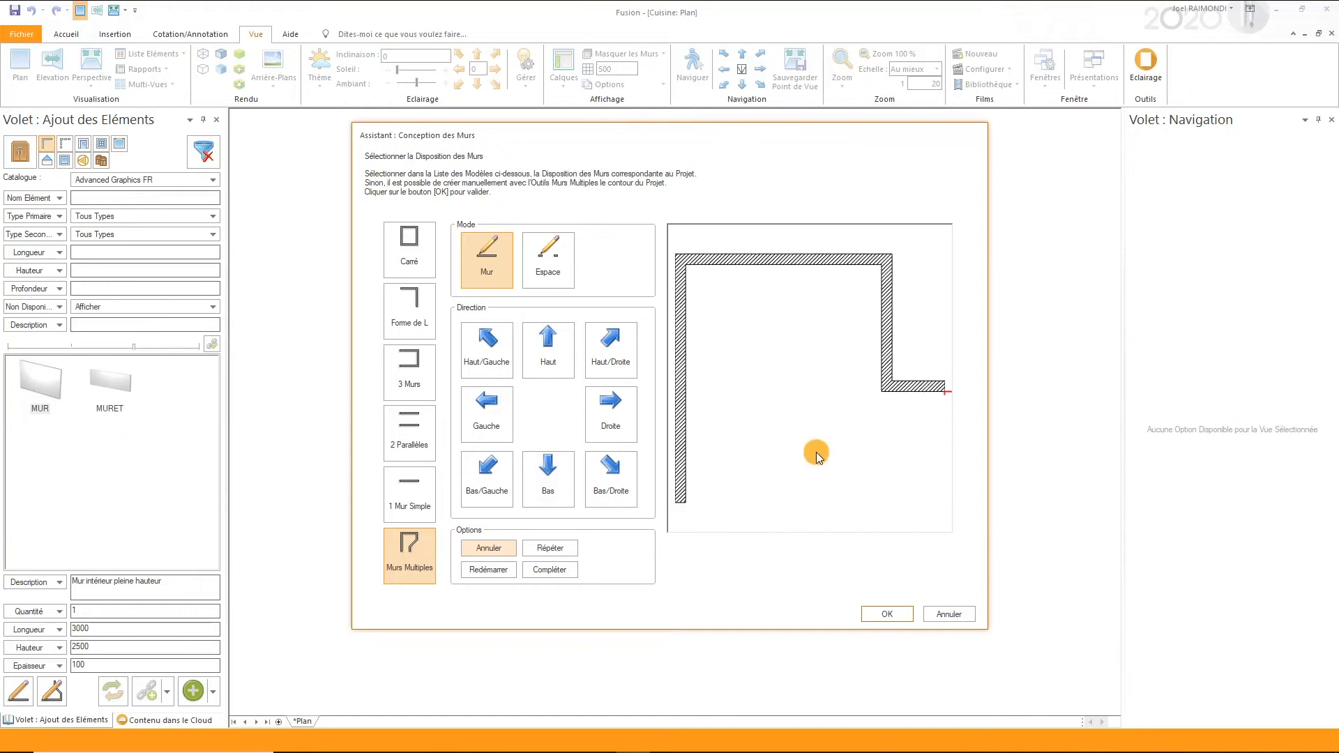
- Add a 2100 wall going down from the end of the 1200 wall
{"action": "left_click", "coordinate": [555, 493]}
{"action": "type", "text": "2"}
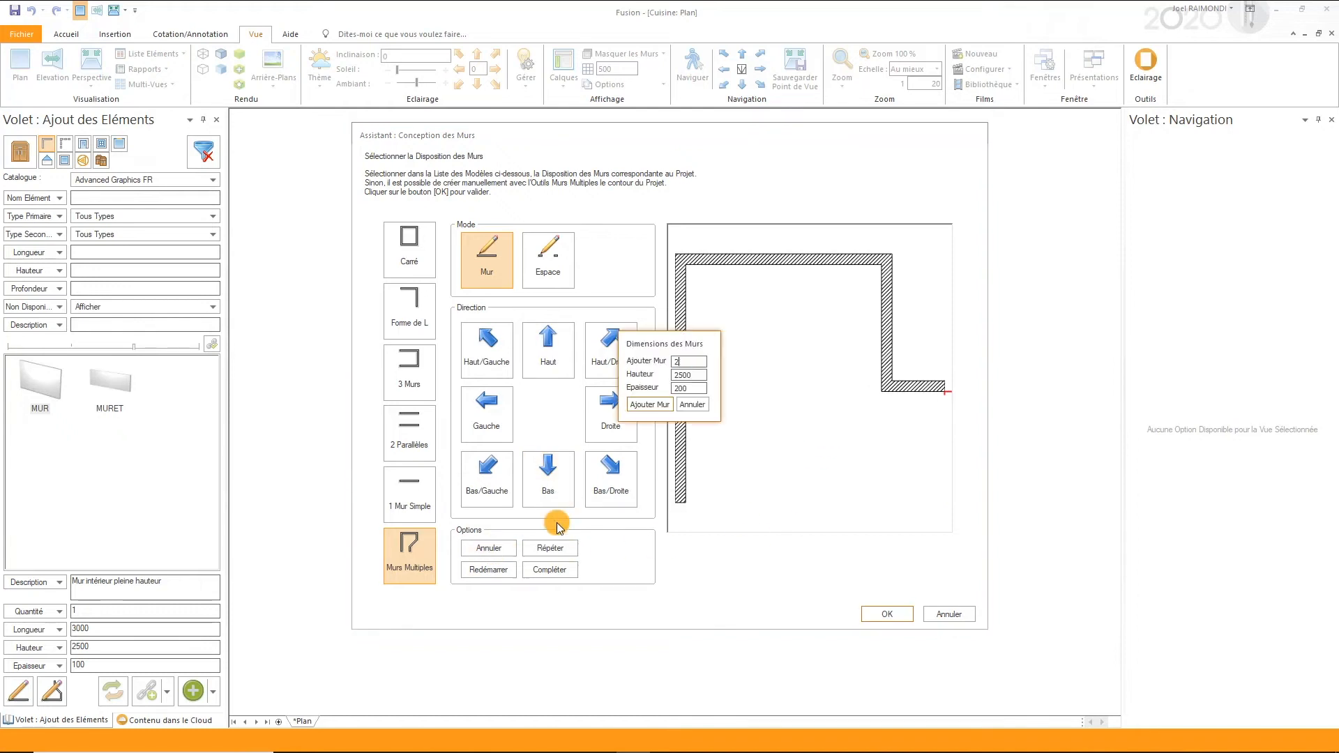
{"action": "type", "text": "100"}
{"action": "key", "text": "Return"}
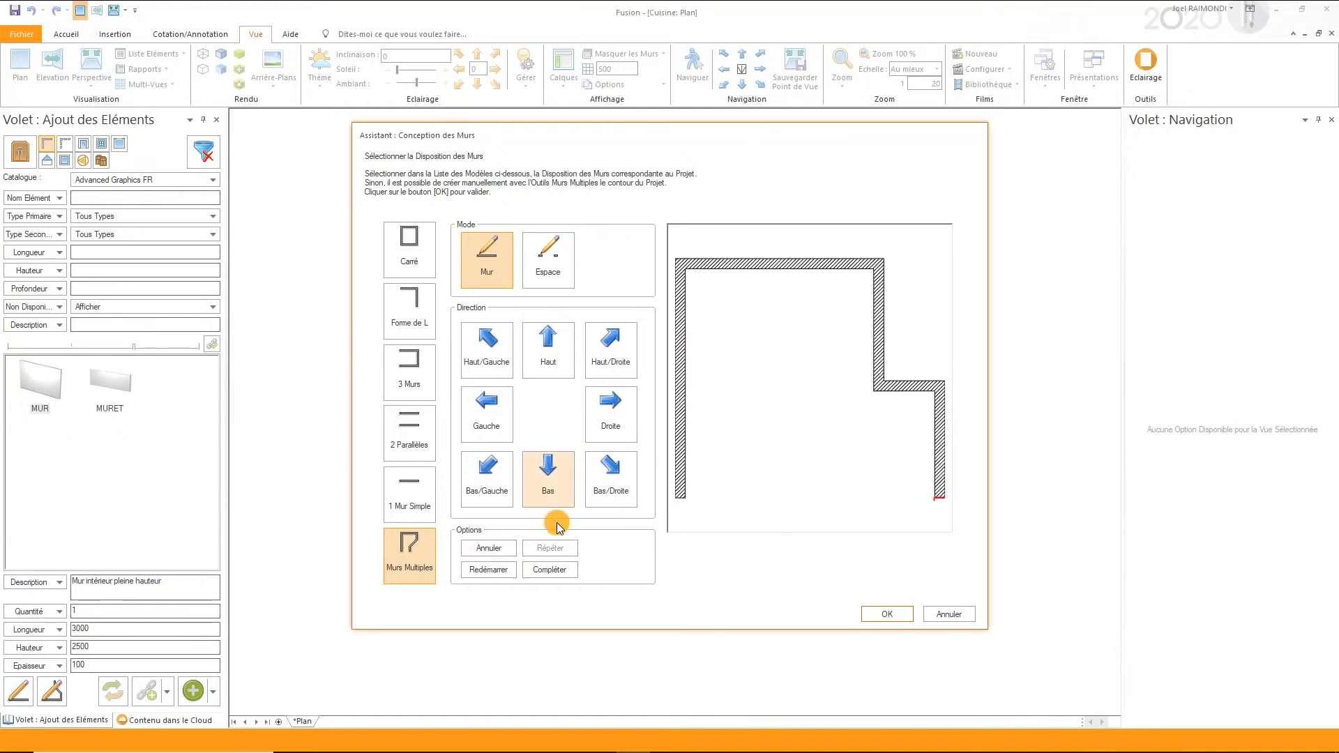
- Complete the room contour with an automatic closing wall, keeping its proposed dimensions, and validate the wall layout
{"action": "left_click", "coordinate": [543, 567]}
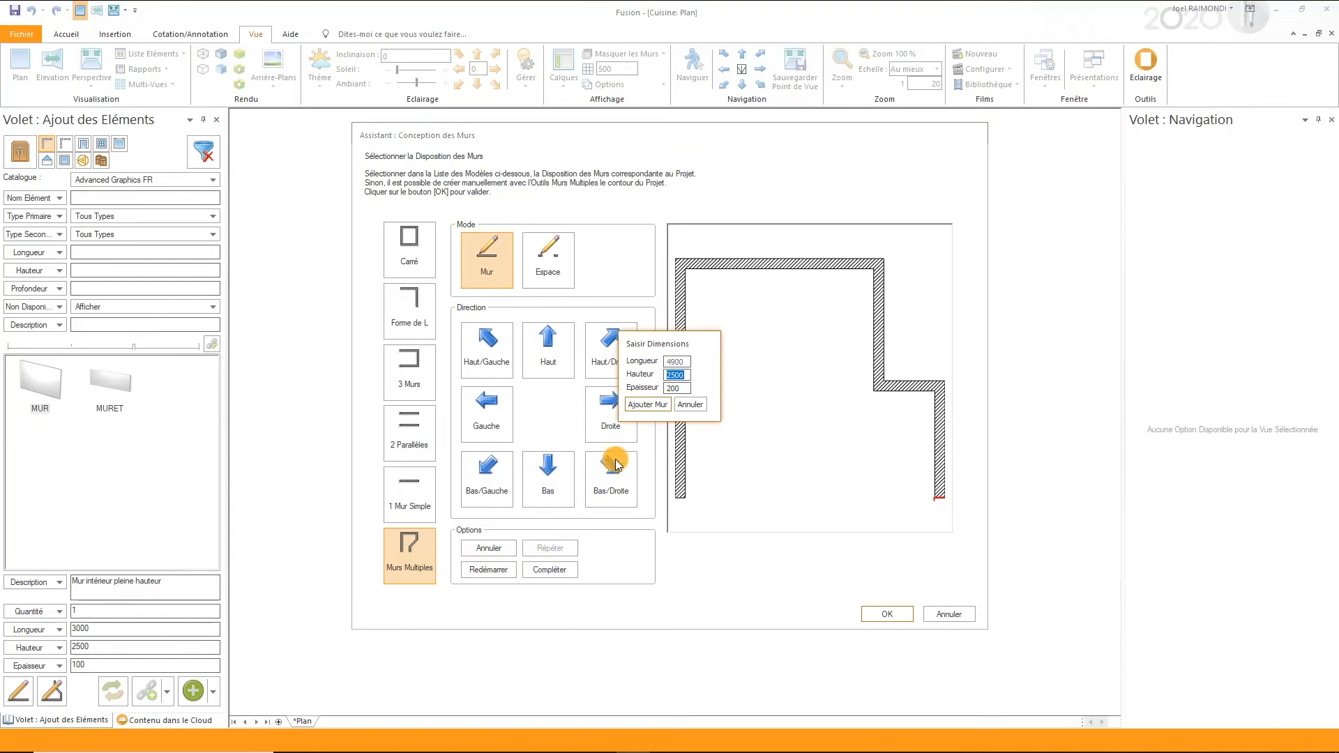
{"action": "left_click", "coordinate": [639, 404]}
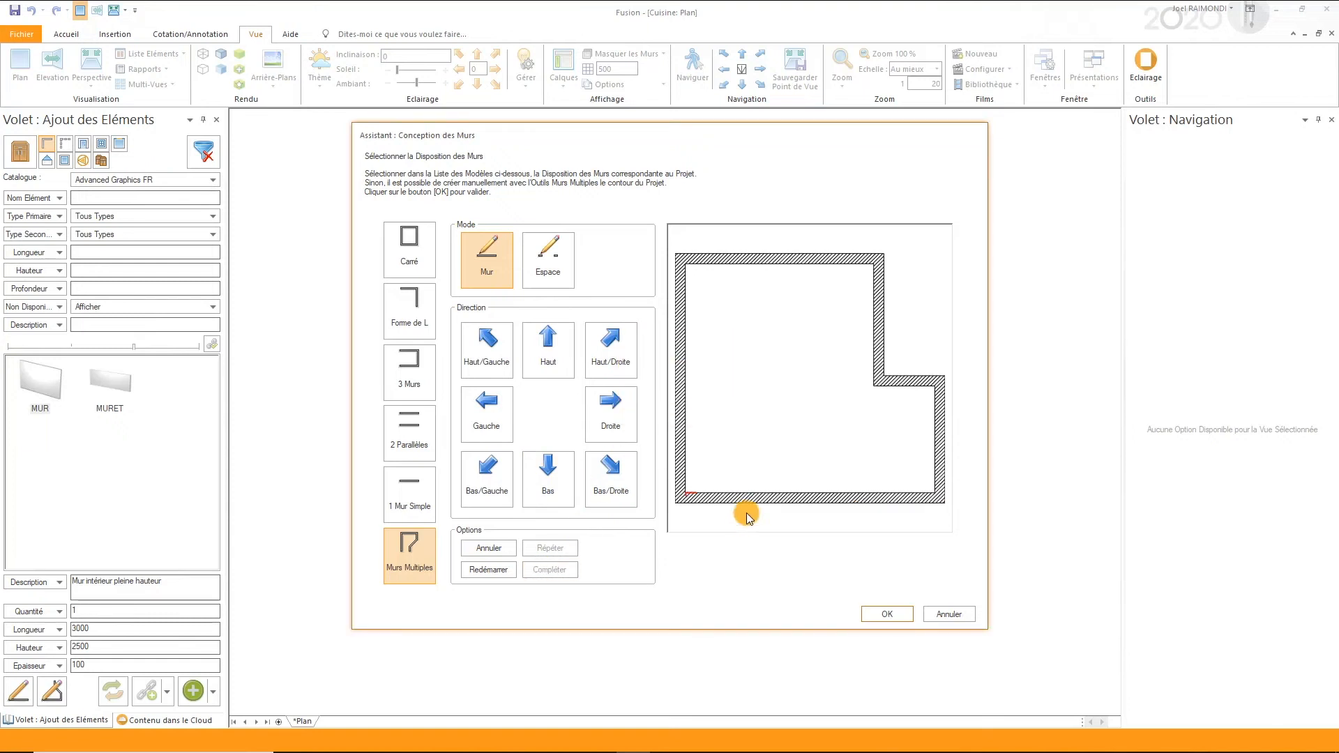
{"action": "left_click", "coordinate": [891, 614]}
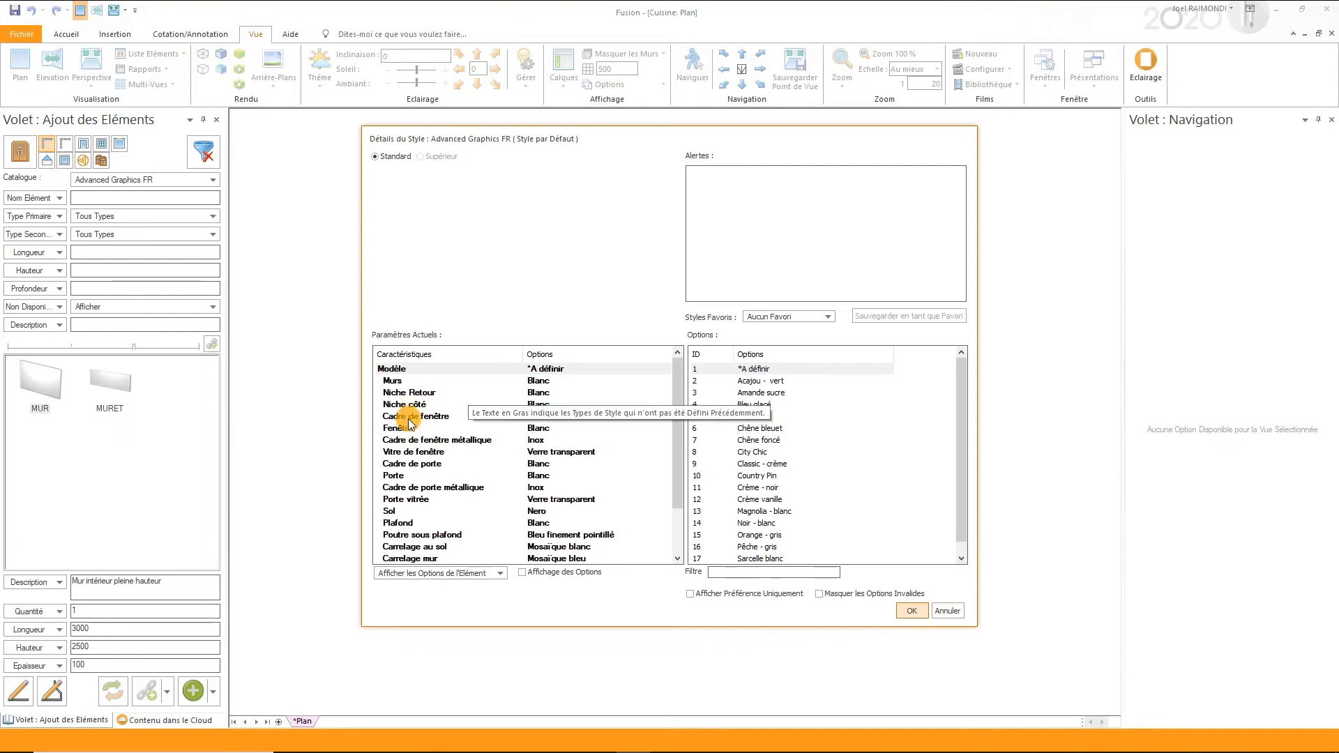
- Preview the style models from Acajou - vert to Chêne bleuet for the default style
{"action": "left_click", "coordinate": [775, 381]}
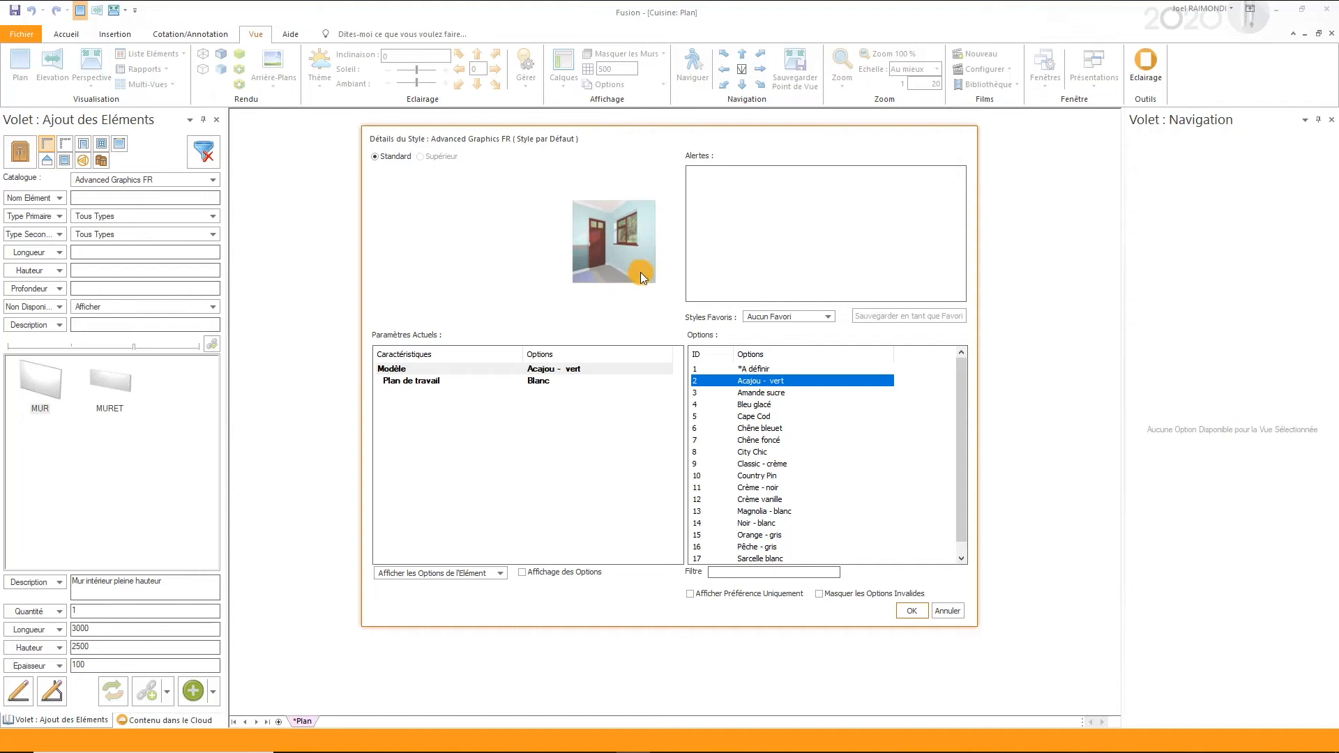
{"action": "left_click", "coordinate": [770, 394]}
{"action": "left_click", "coordinate": [759, 405]}
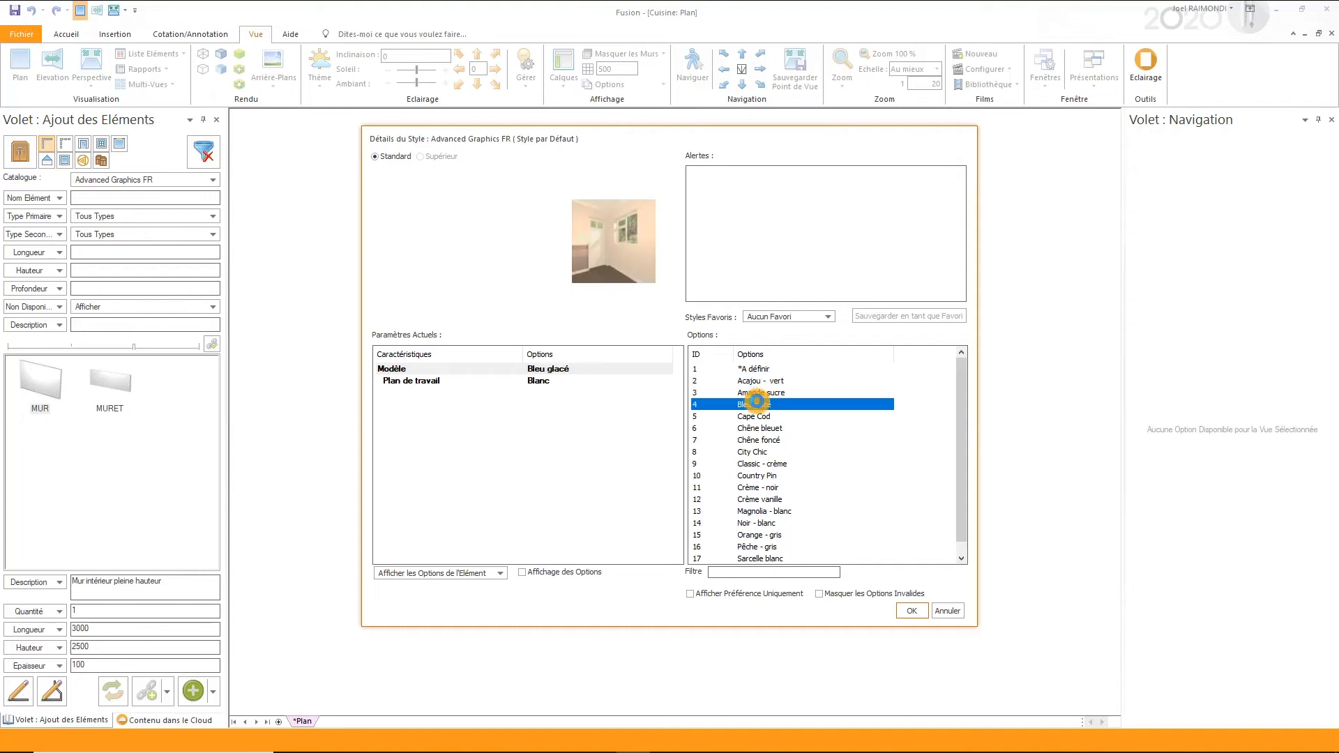
{"action": "left_click", "coordinate": [757, 417]}
{"action": "left_click", "coordinate": [758, 430]}
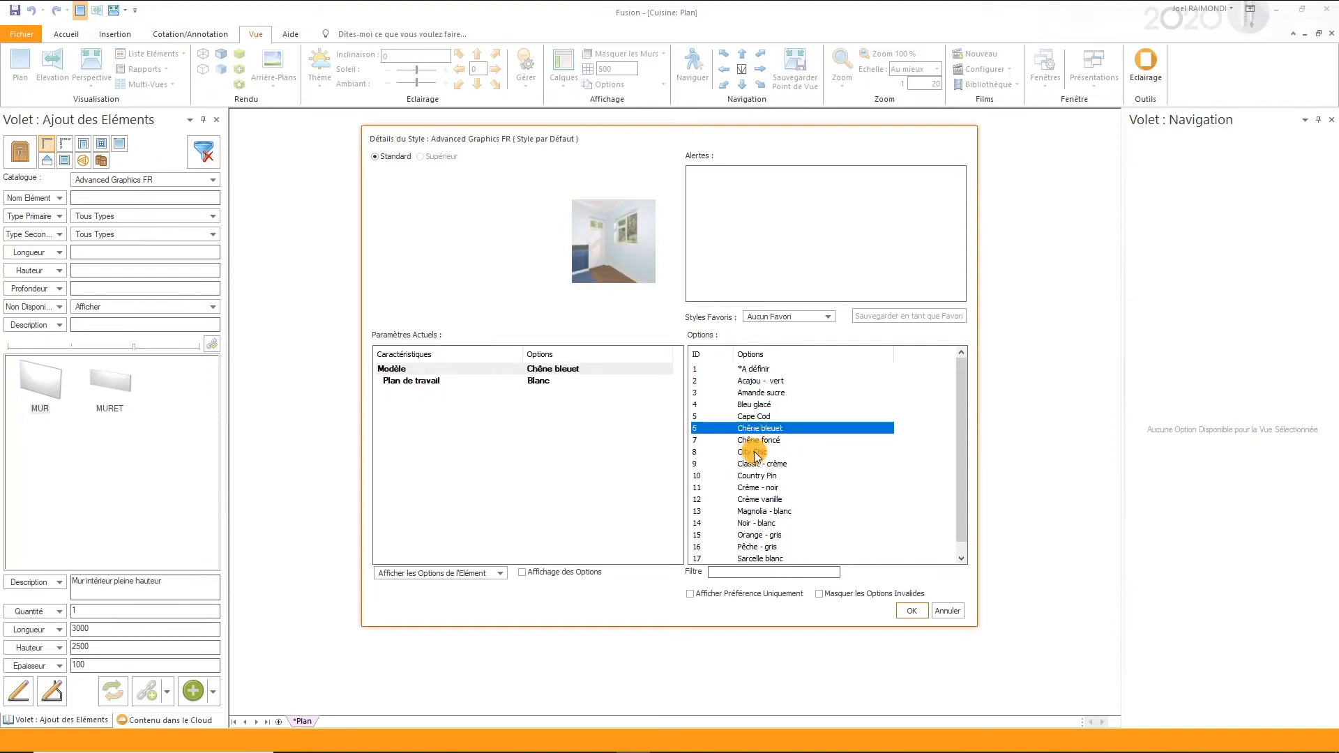
- Set the default style's model to Noir - blanc and accept the Sans cadre height table
{"action": "left_click", "coordinate": [744, 524]}
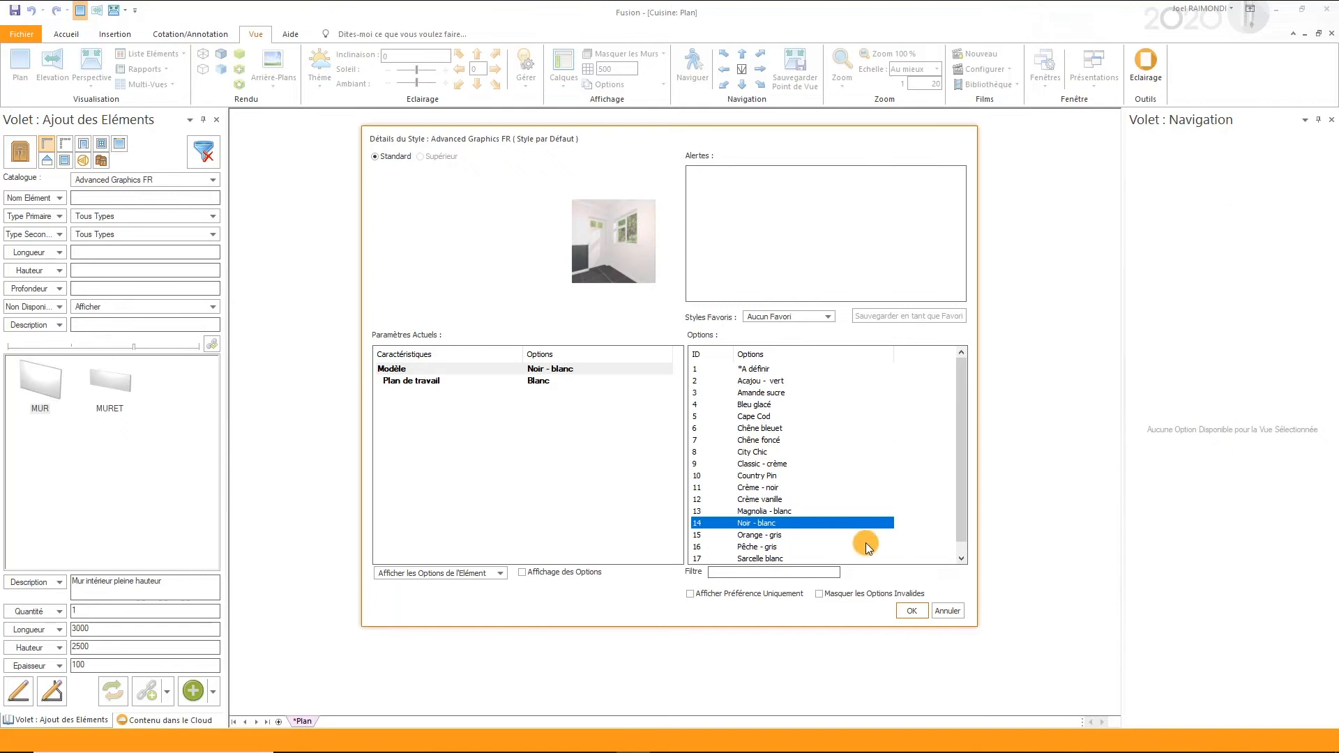
{"action": "left_click", "coordinate": [911, 611]}
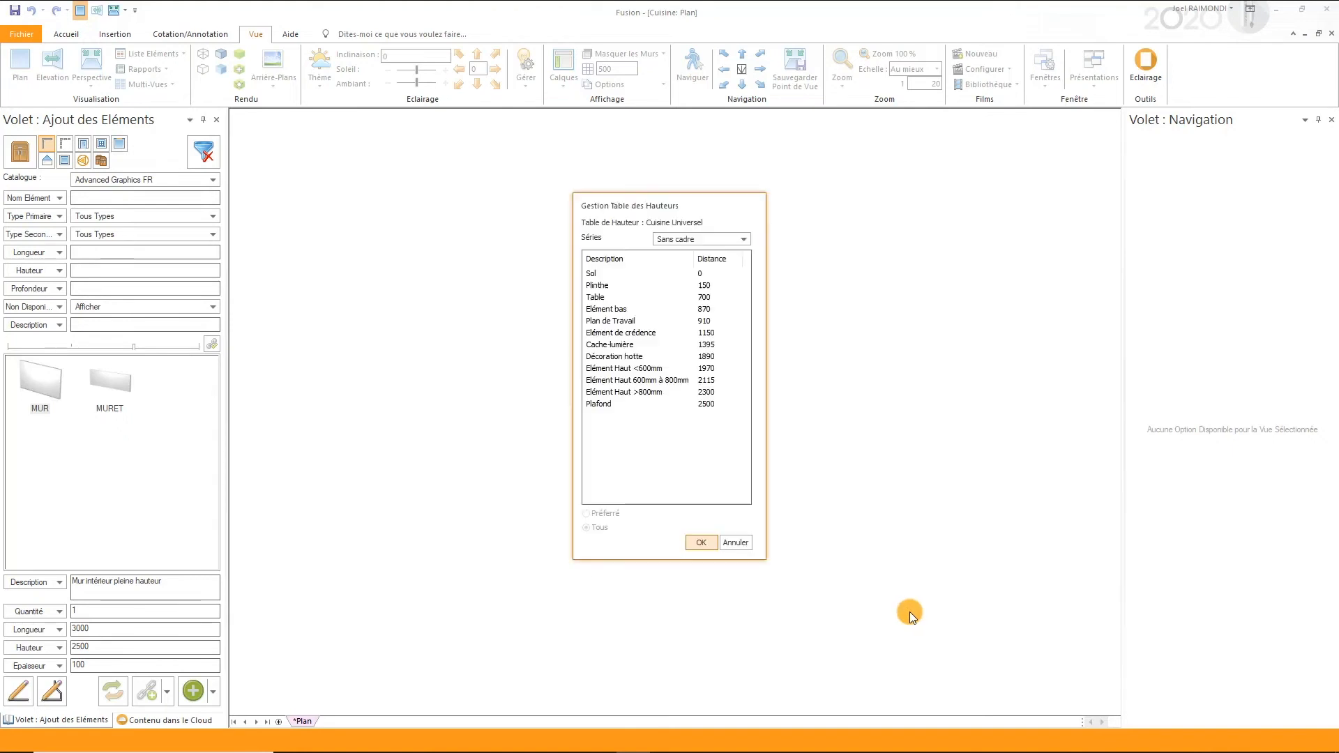
{"action": "left_click", "coordinate": [711, 286]}
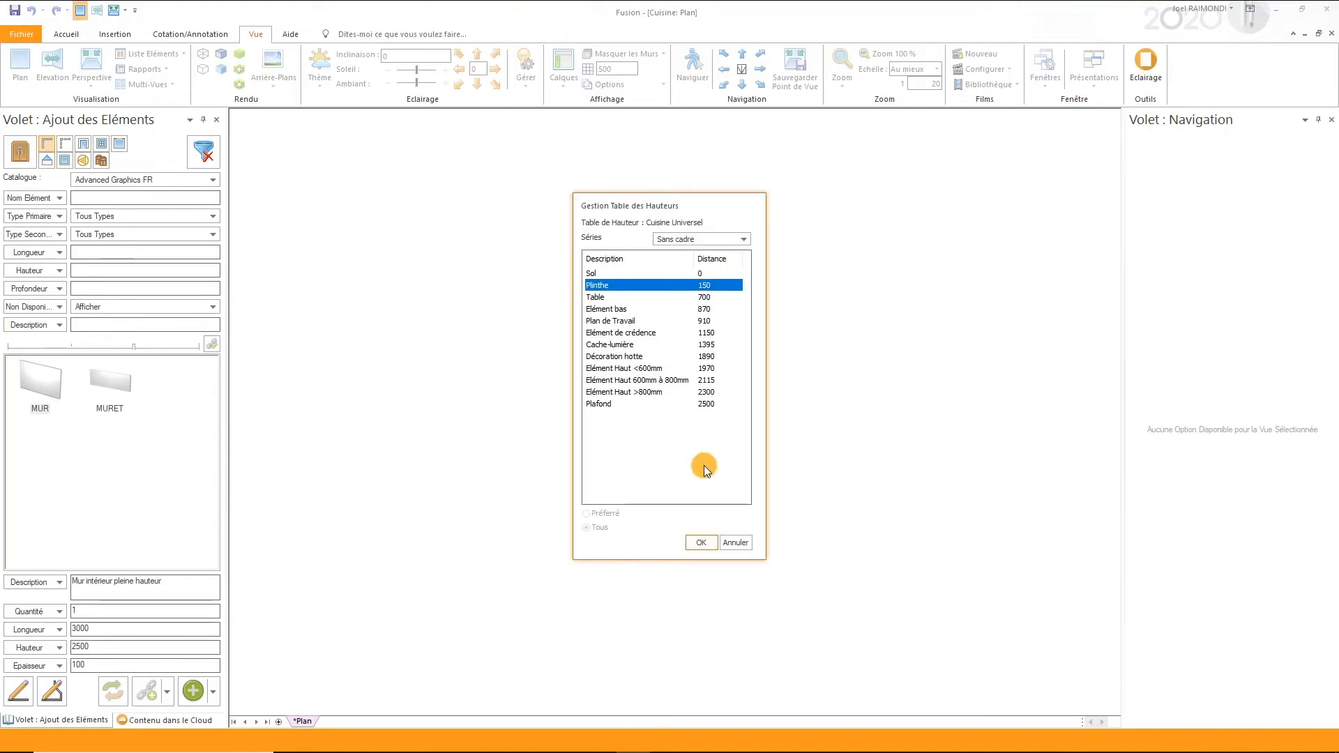
{"action": "left_click", "coordinate": [699, 543]}
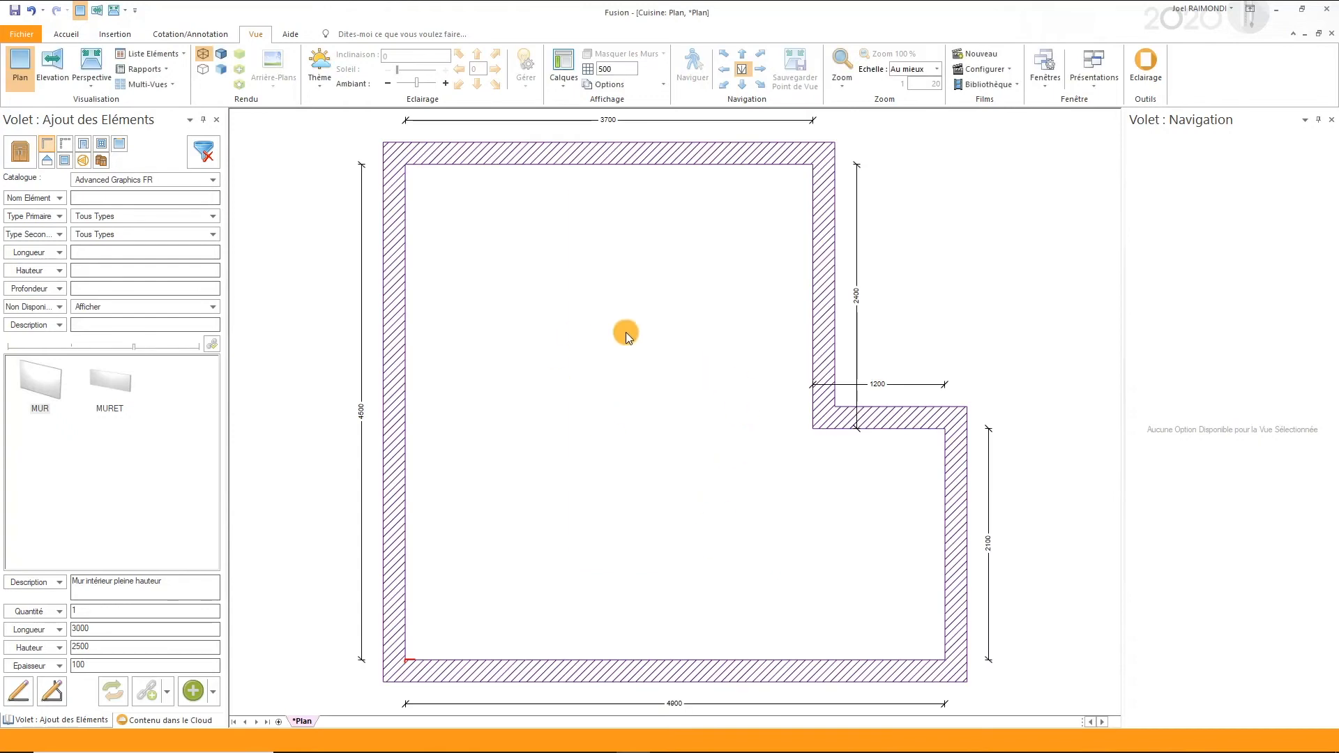
- Place the double exterior door EDG24 in the left wall, 150 from its left end, keeping the 1800 width and interior opening
{"action": "left_click", "coordinate": [82, 144]}
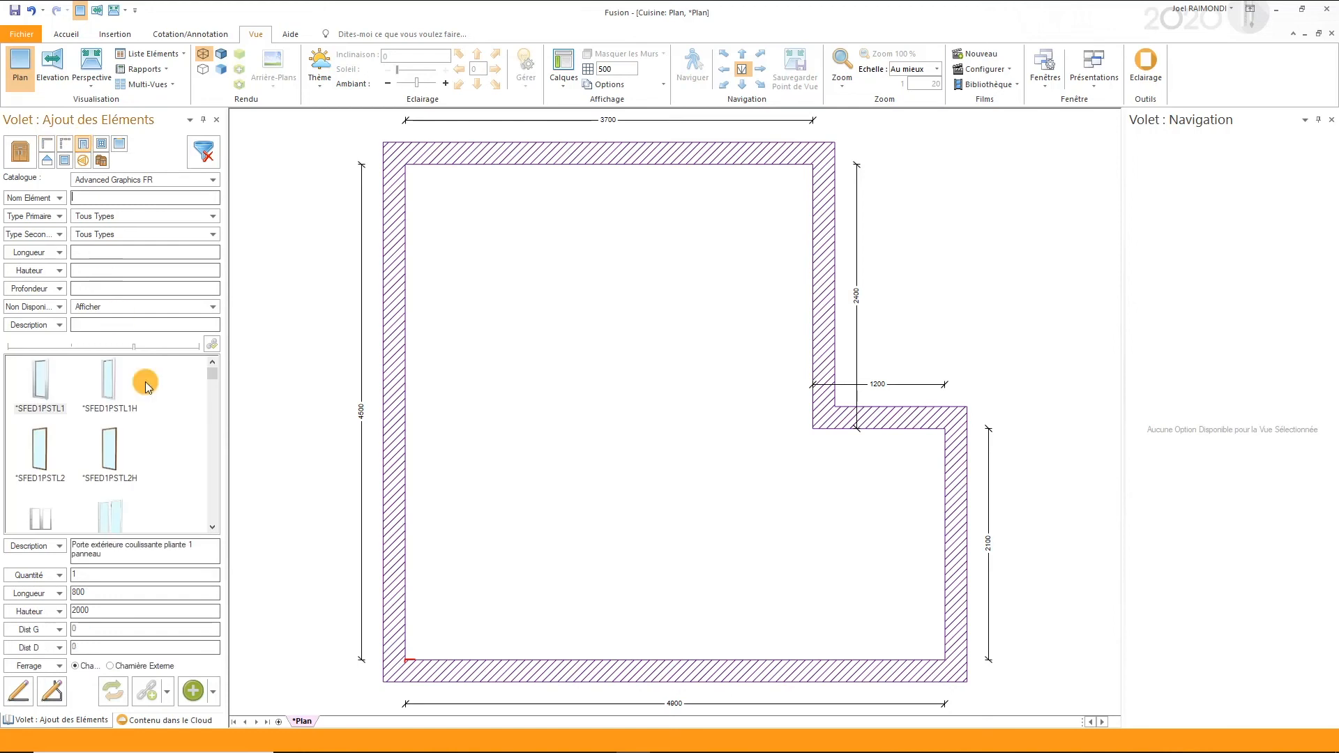
{"action": "scroll", "coordinate": [153, 412], "scroll_direction": "down", "scroll_amount": 1}
{"action": "scroll", "coordinate": [153, 411], "scroll_direction": "down", "scroll_amount": 5}
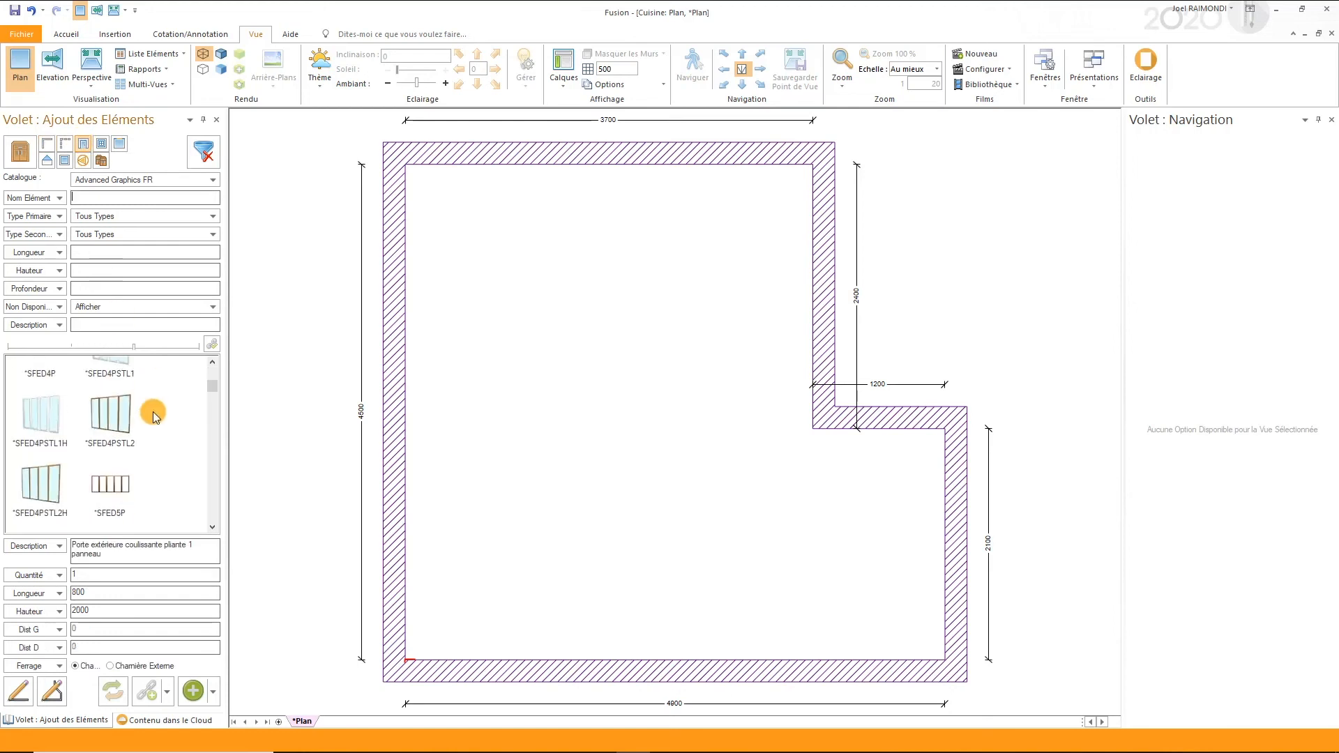
{"action": "scroll", "coordinate": [153, 412], "scroll_direction": "down", "scroll_amount": 8}
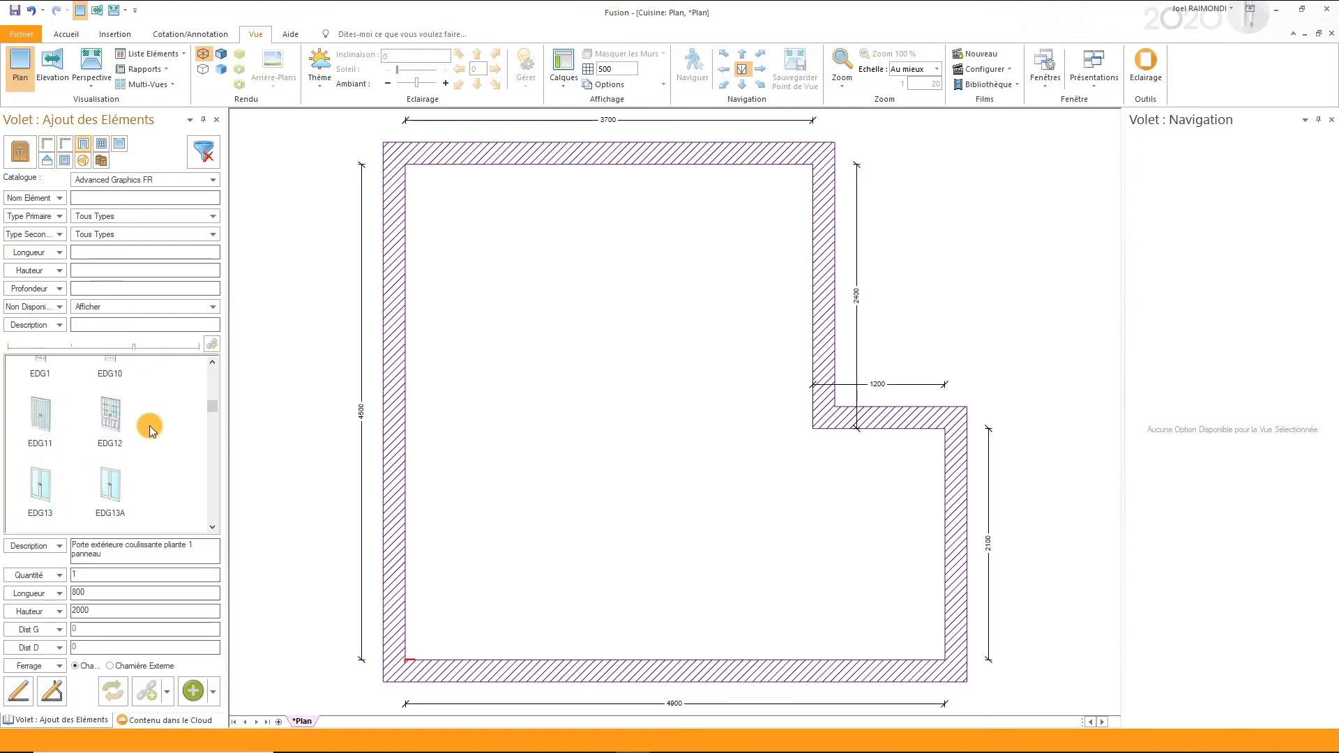
{"action": "scroll", "coordinate": [151, 425], "scroll_direction": "down", "scroll_amount": 3}
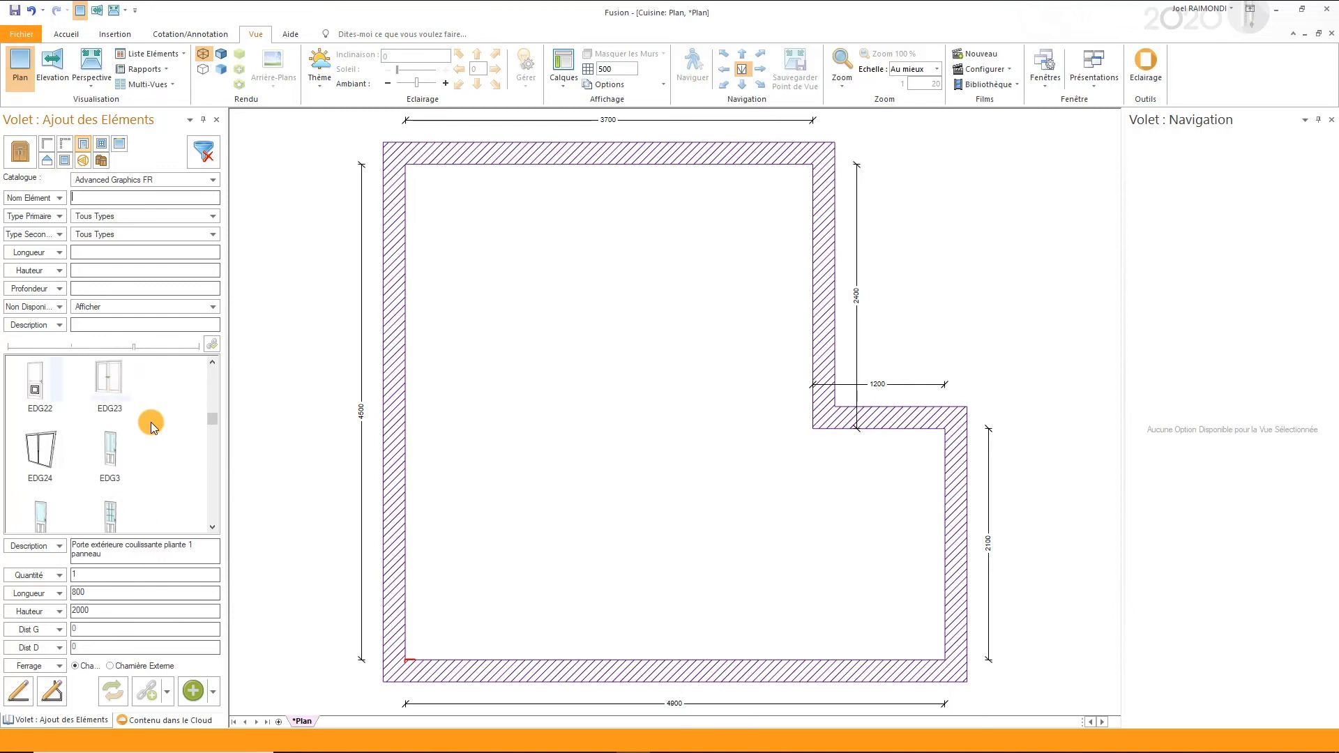
{"action": "left_click_drag", "start_coordinate": [118, 387], "coordinate": [445, 581]}
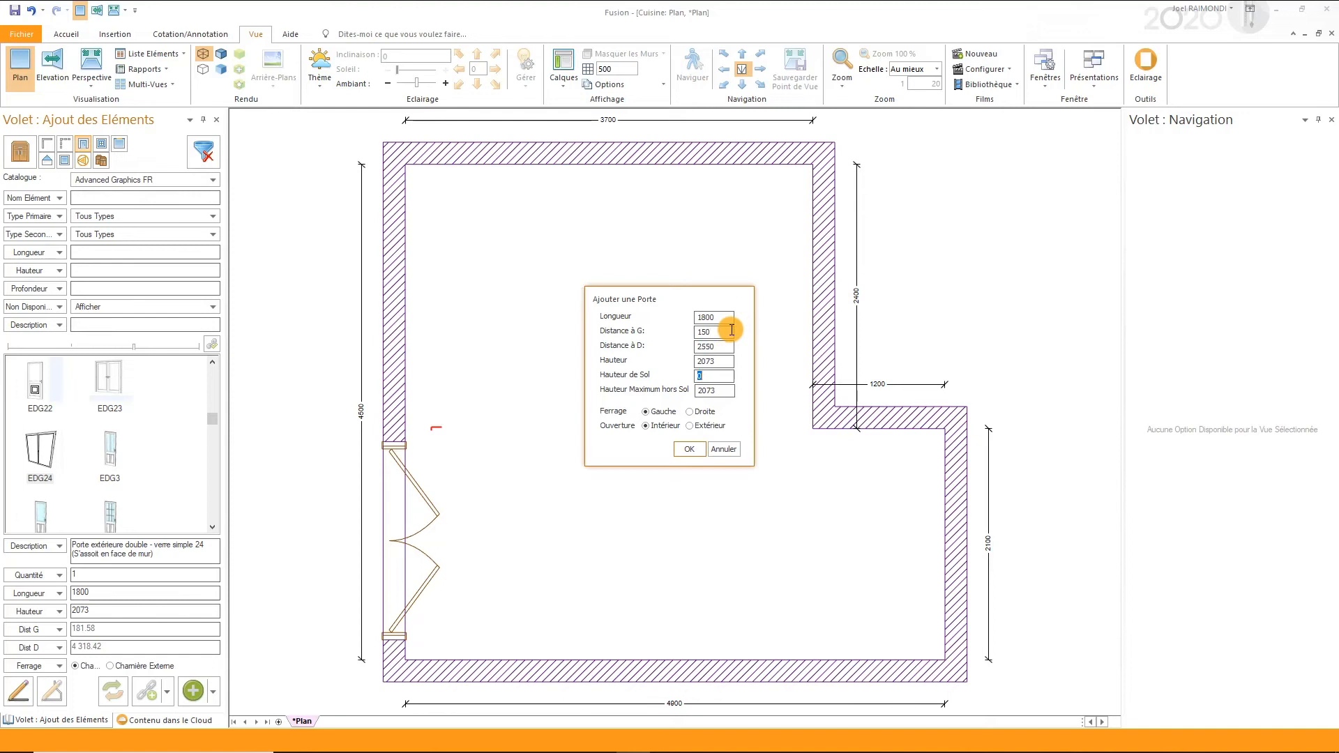
{"action": "key", "text": "Return"}
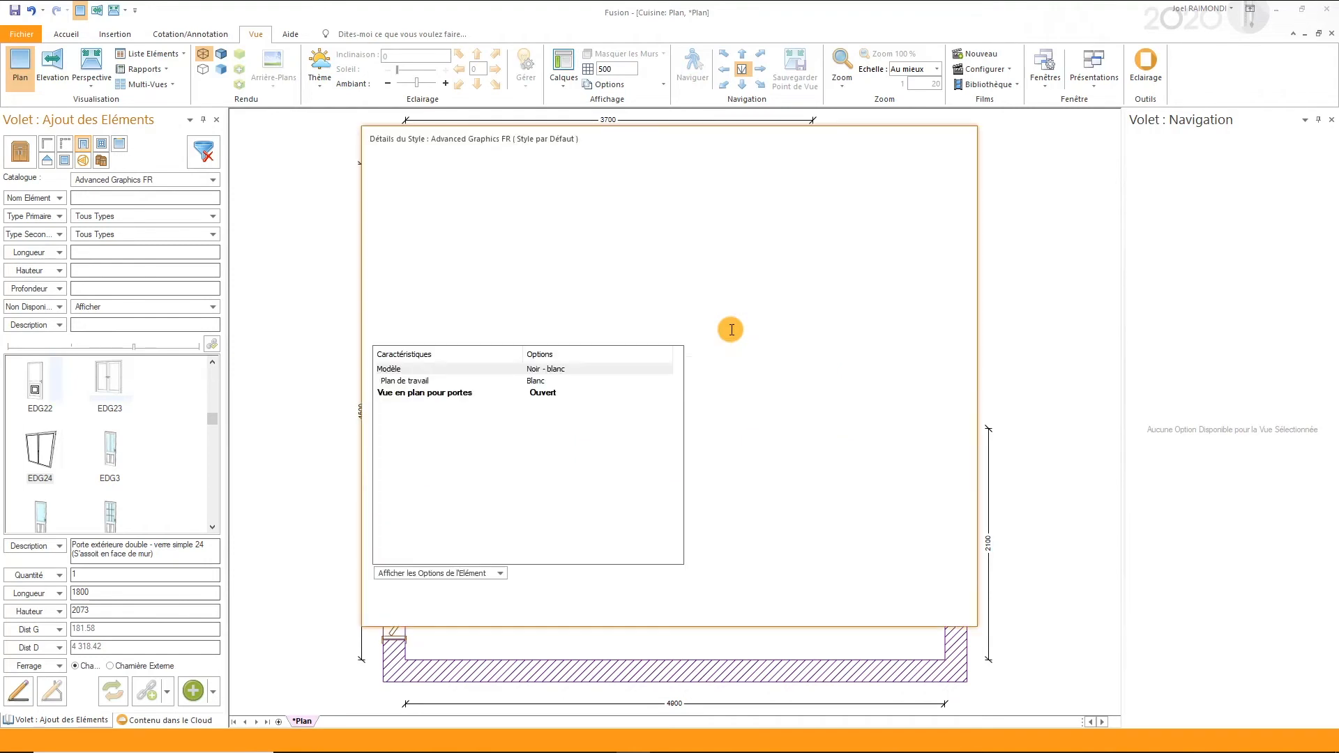
- Keep the Vue en plan pour portes style option at Ouvert and accept the style details
{"action": "left_click", "coordinate": [589, 393]}
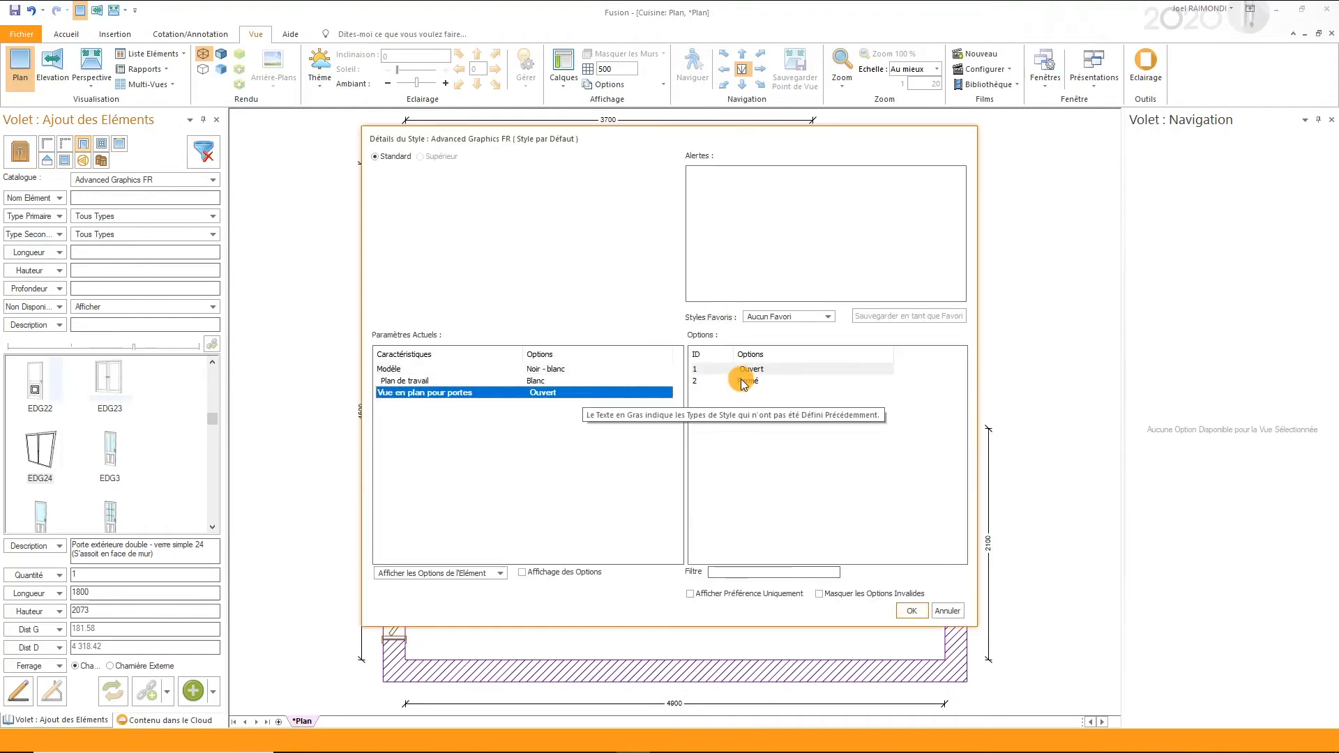
{"action": "left_click", "coordinate": [914, 611]}
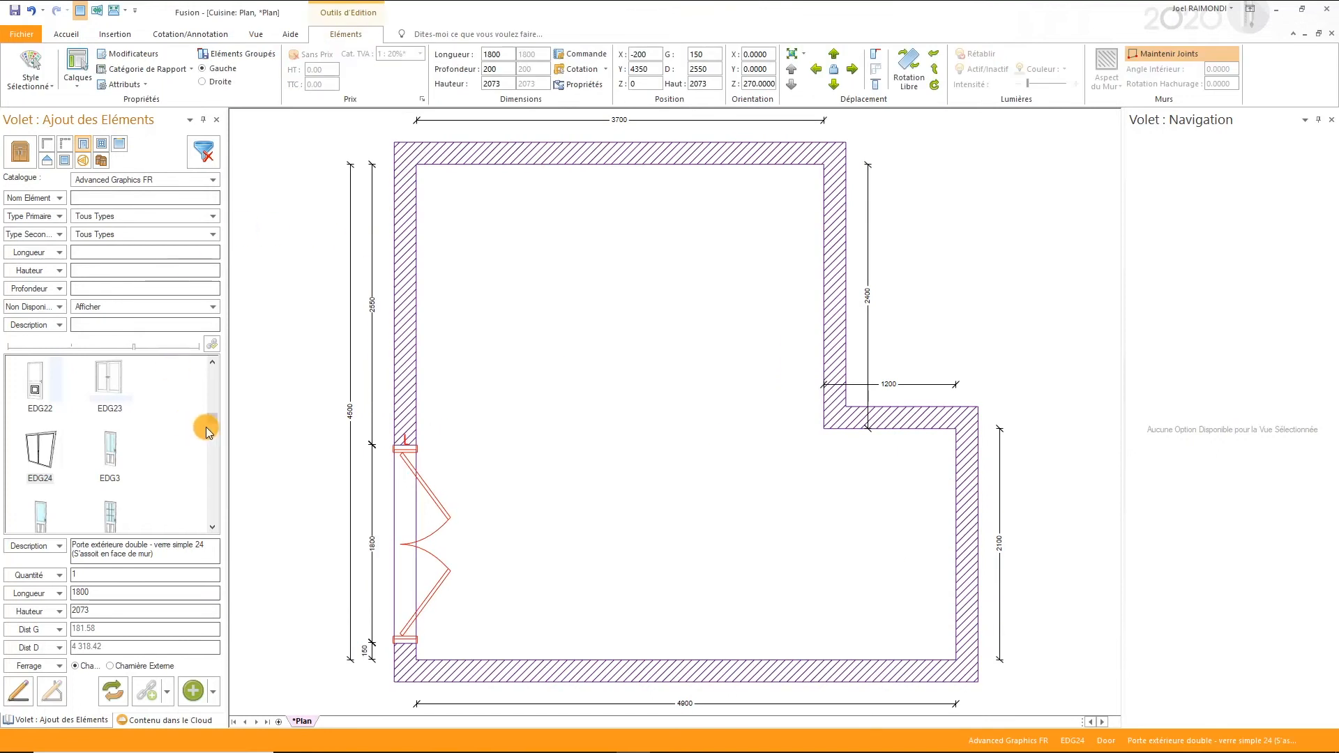
- Find the framed interior door IDFLB2 in the Advanced Graphics FR door catalogue and pick it for placement
{"action": "left_click", "coordinate": [117, 448]}
{"action": "scroll", "coordinate": [118, 446], "scroll_direction": "up", "scroll_amount": 3}
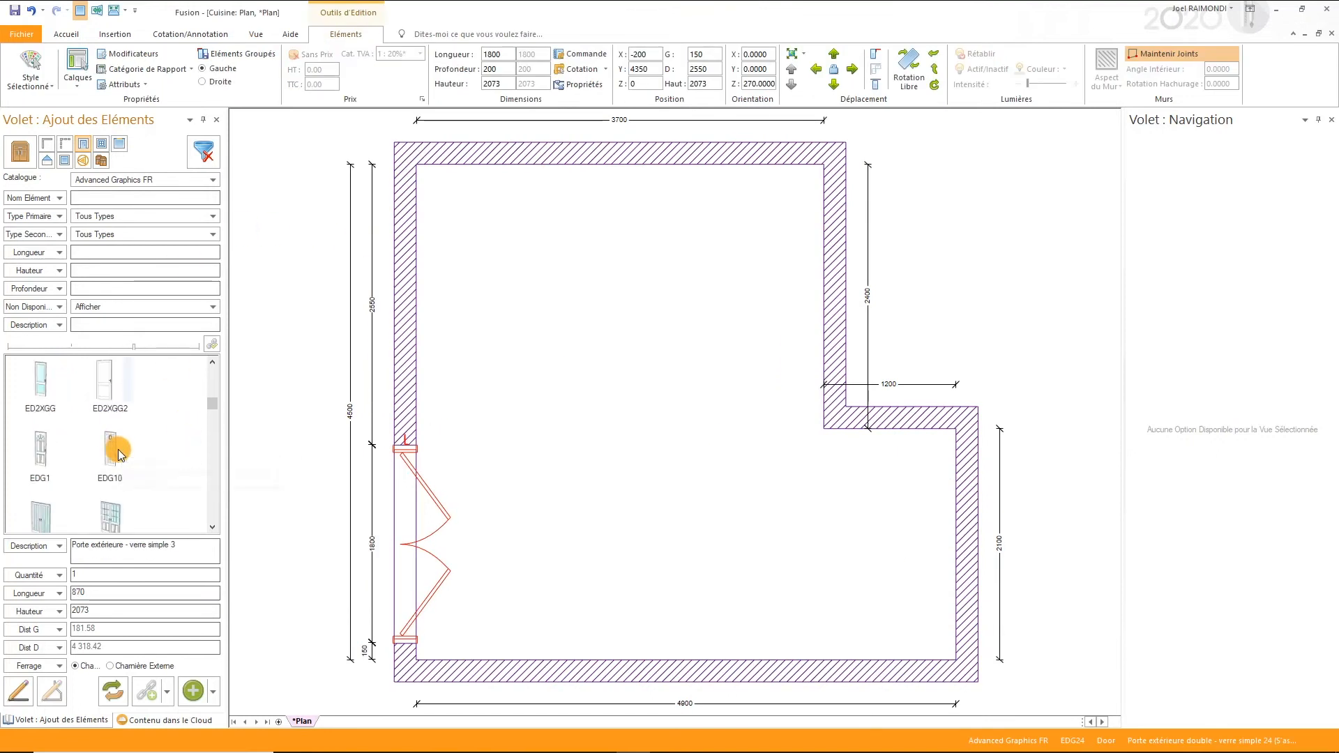
{"action": "left_click", "coordinate": [110, 383]}
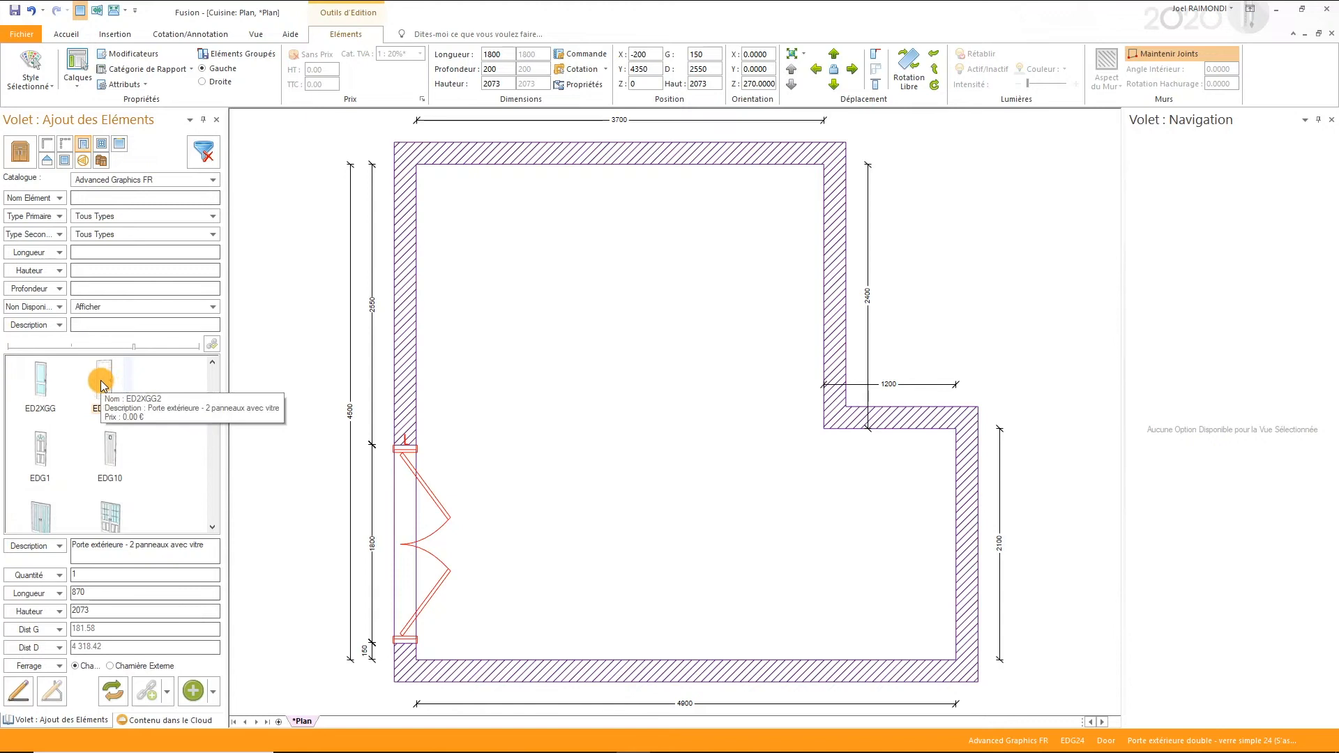
{"action": "scroll", "coordinate": [108, 419], "scroll_direction": "up", "scroll_amount": 3}
{"action": "scroll", "coordinate": [131, 457], "scroll_direction": "down", "scroll_amount": 5}
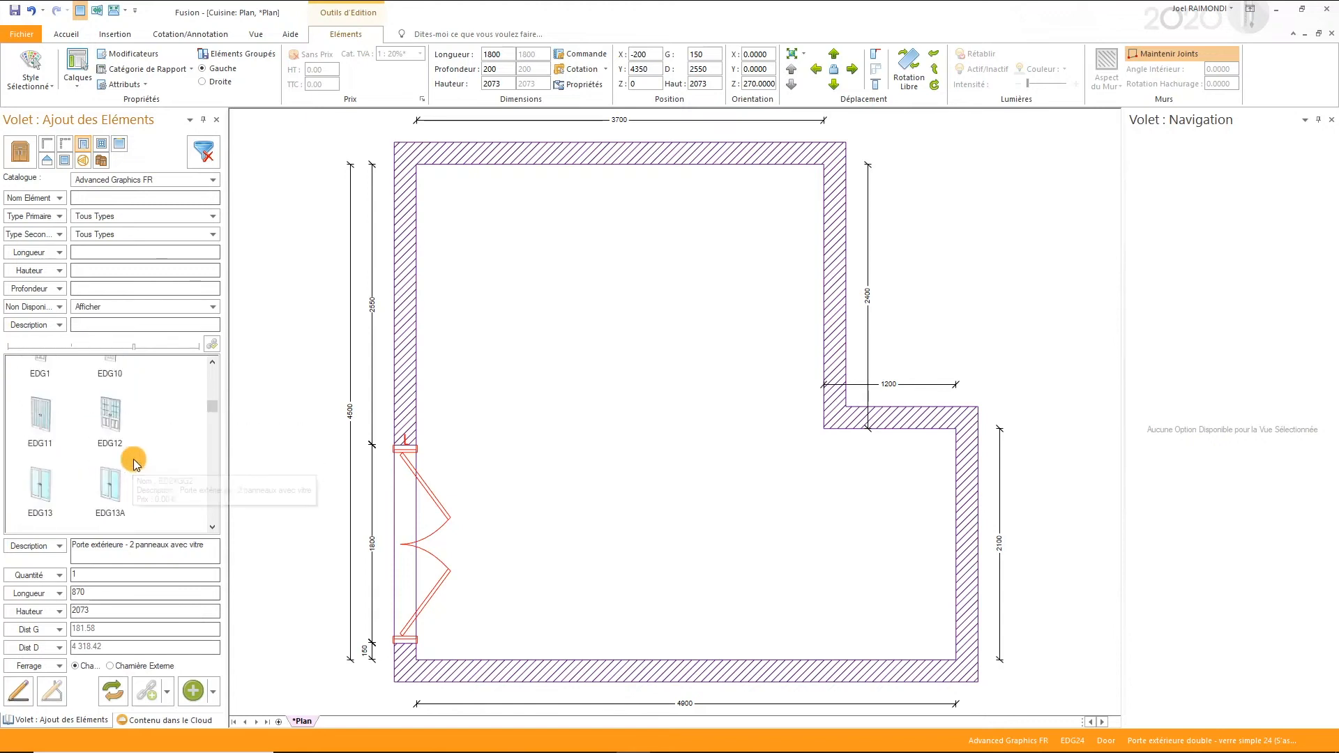
{"action": "scroll", "coordinate": [133, 458], "scroll_direction": "down", "scroll_amount": 6}
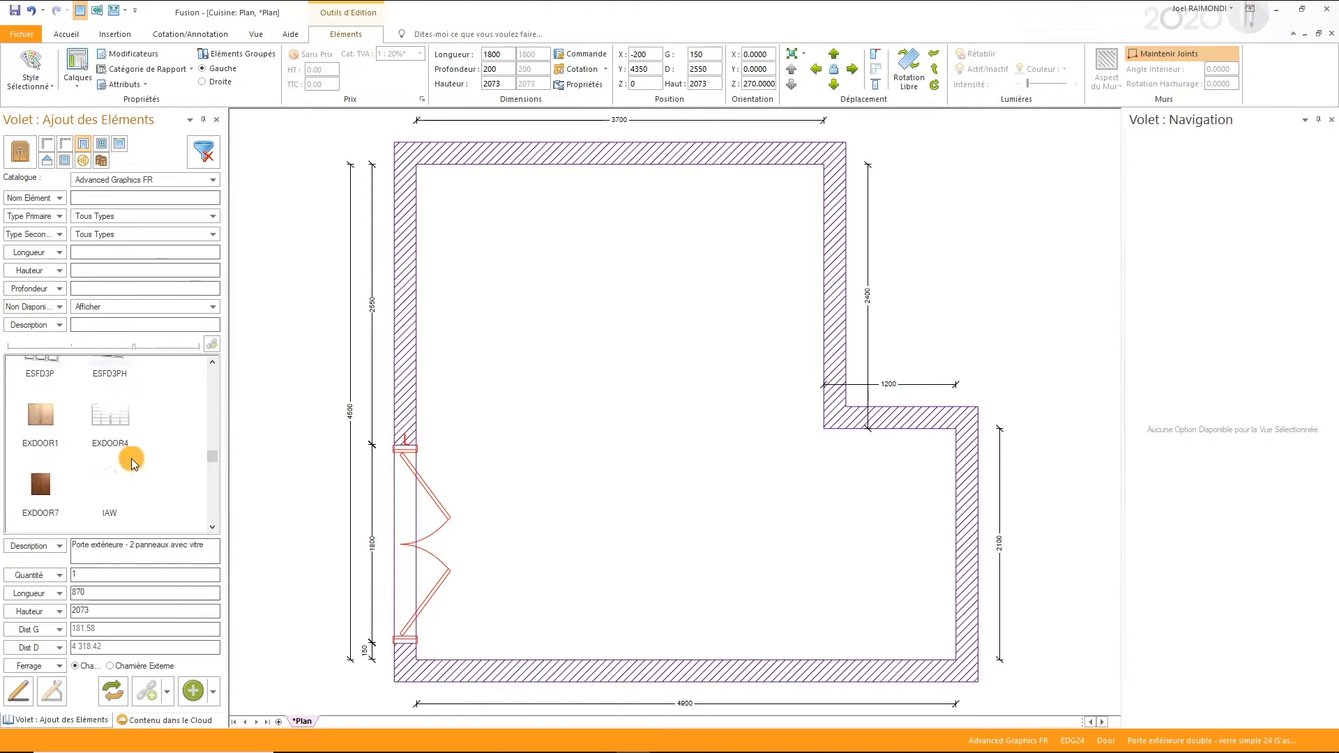
{"action": "scroll", "coordinate": [112, 513], "scroll_direction": "down", "scroll_amount": 3}
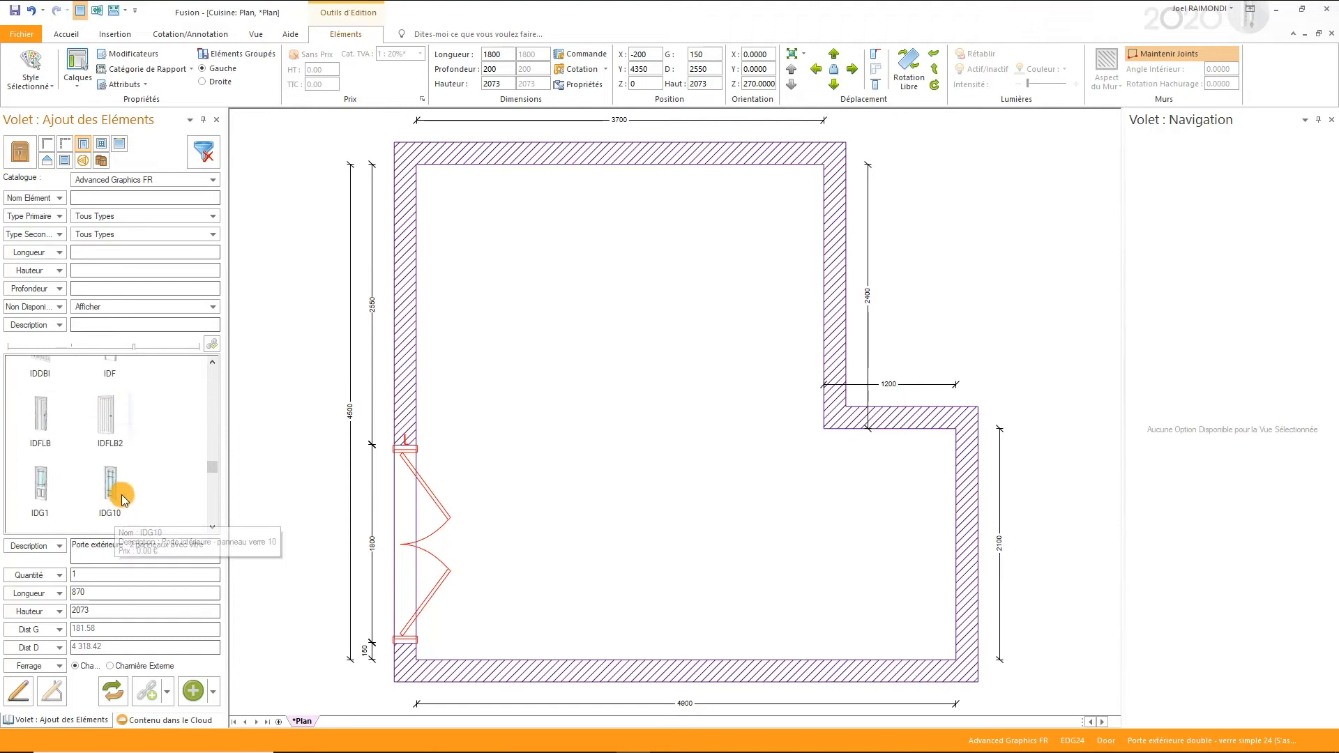
{"action": "left_click", "coordinate": [108, 415]}
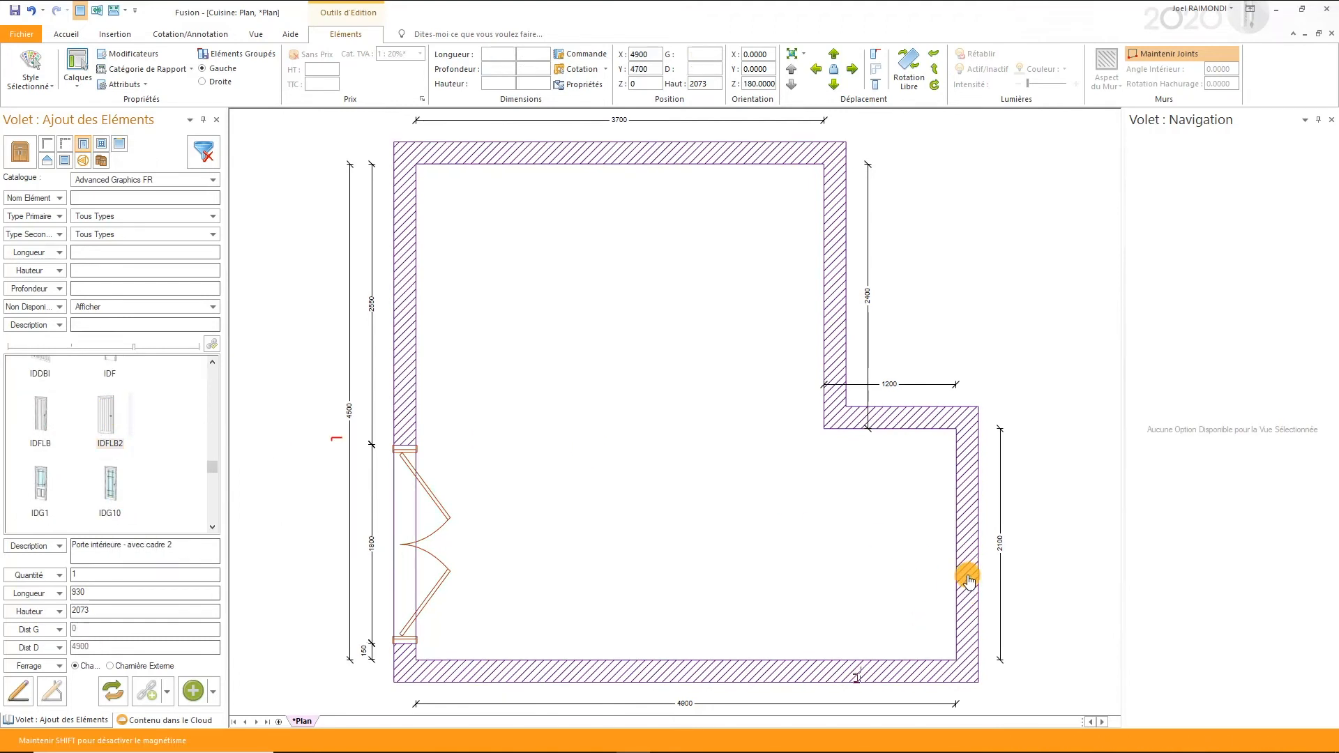
- Place the door in the short 1200 wall, 75 from its right end, with right-hand hinges, interior opening and the 930 width kept
{"action": "left_click", "coordinate": [887, 410]}
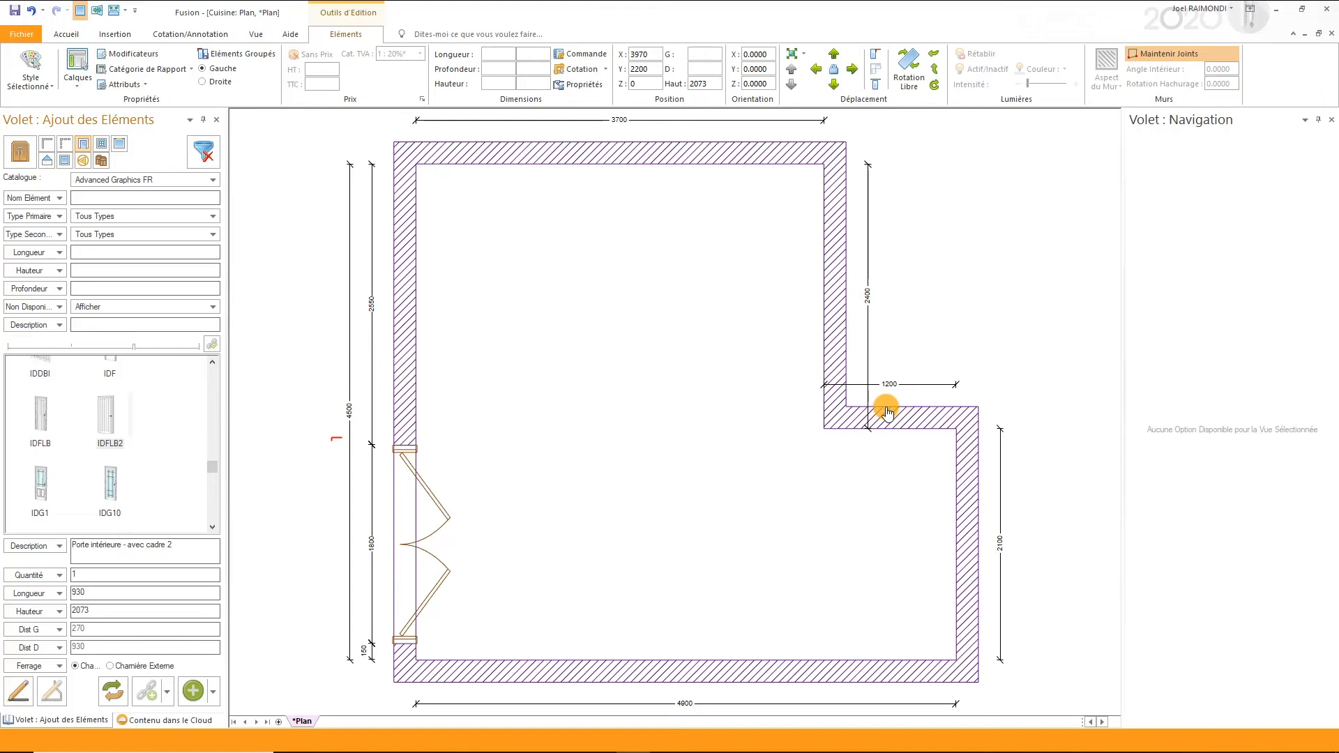
{"action": "left_click", "coordinate": [852, 500]}
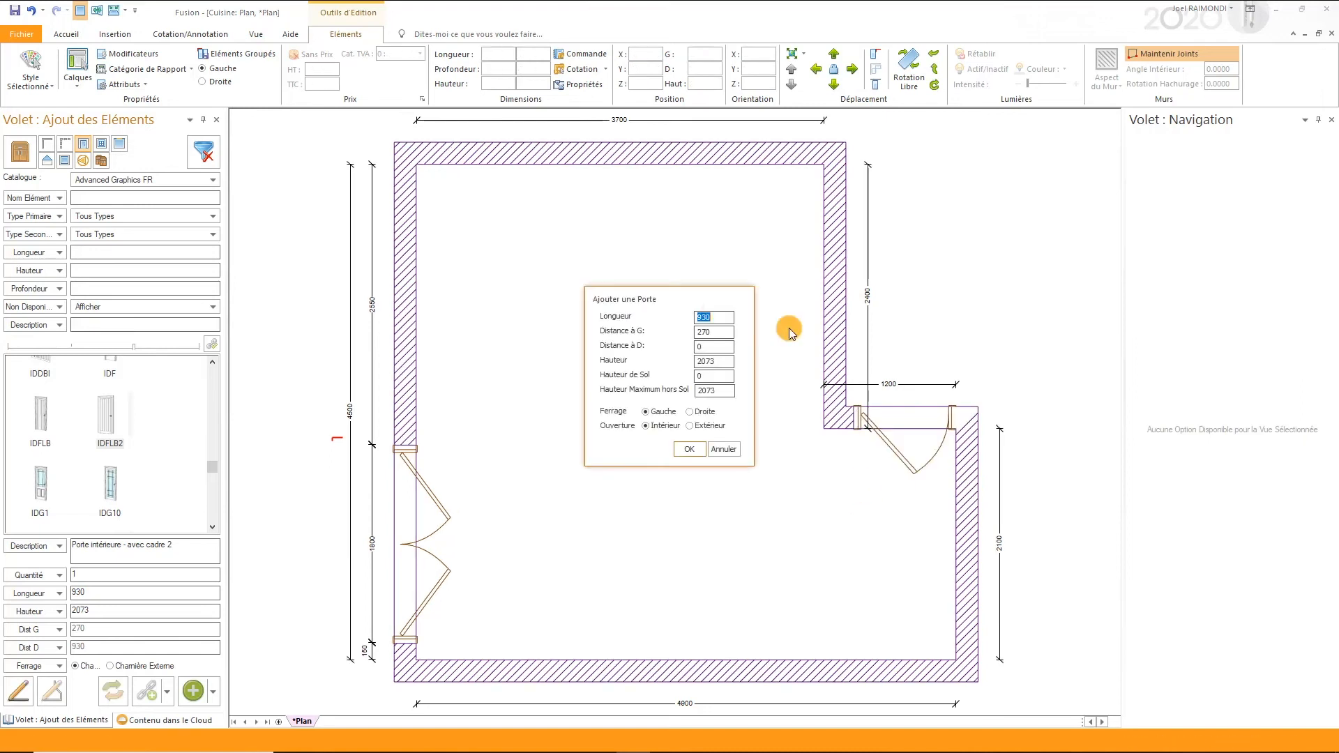
{"action": "key", "text": "Tab"}
{"action": "key", "text": "Tab"}
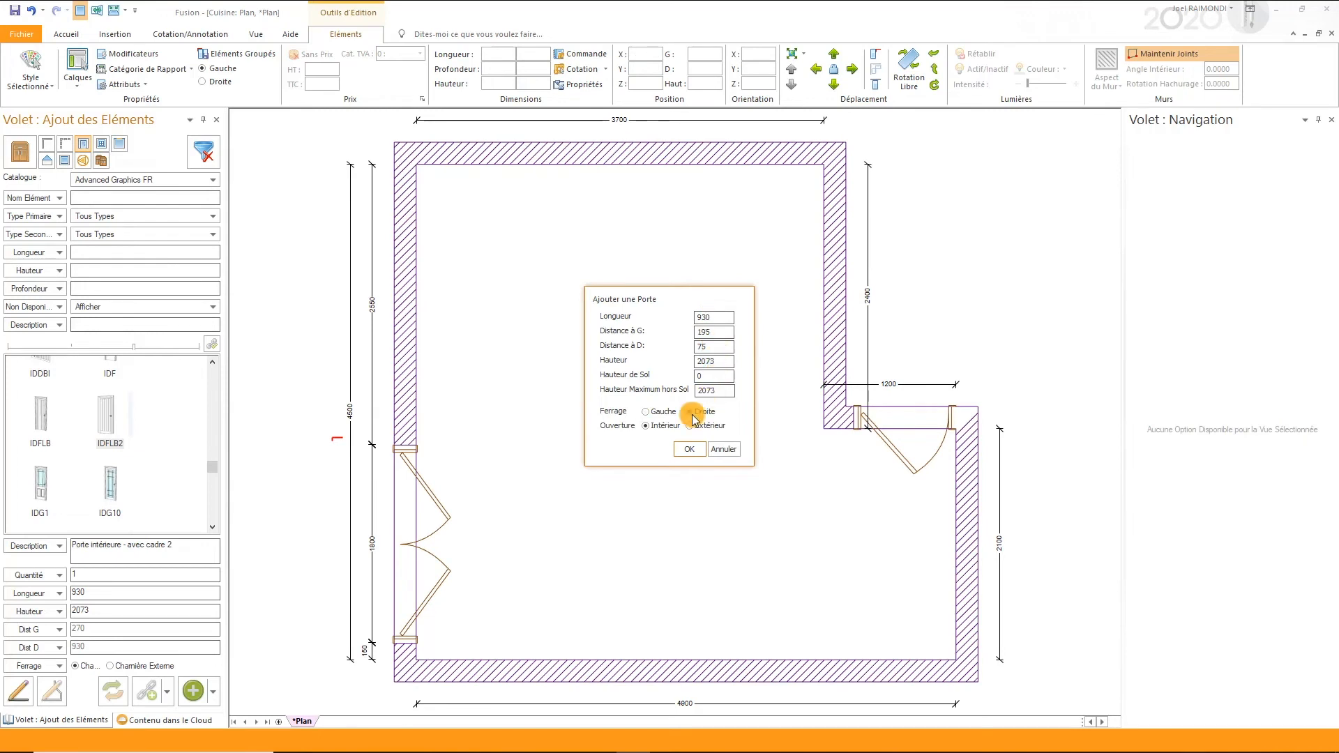
{"action": "left_click", "coordinate": [689, 448]}
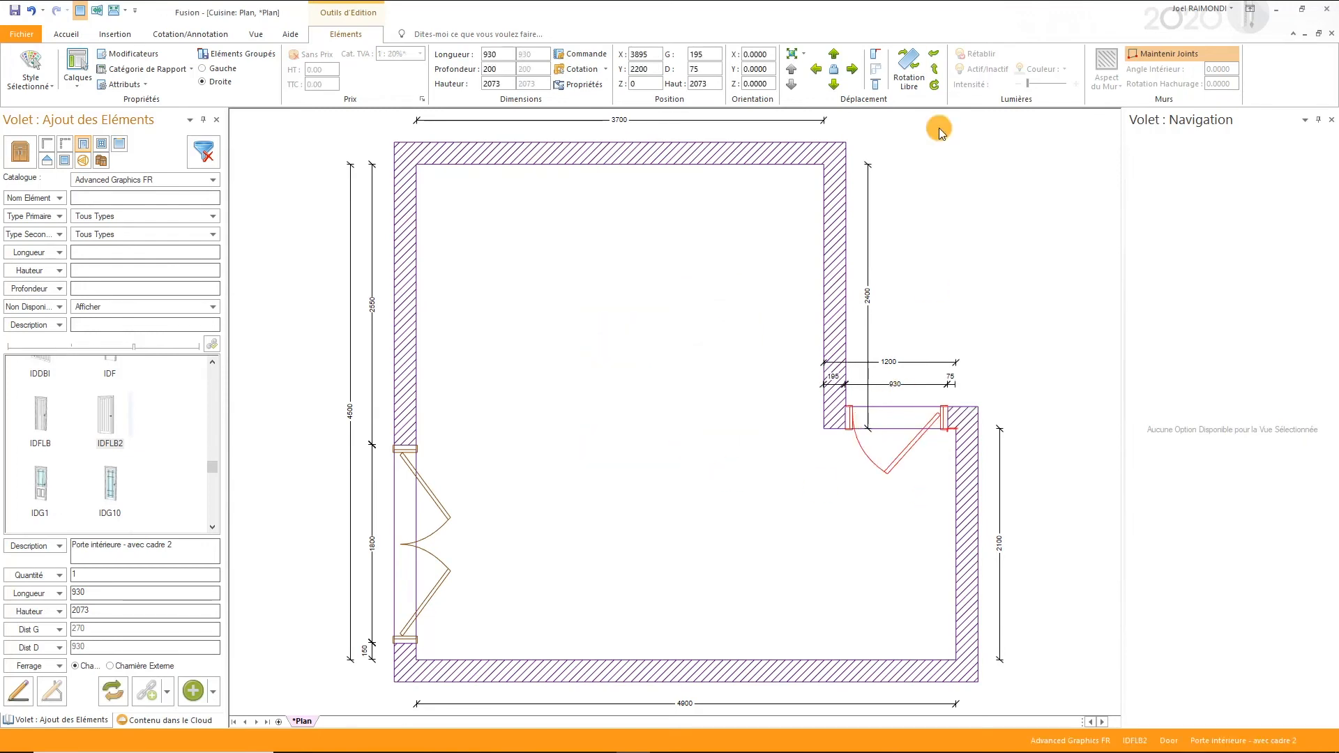
- Shift the interior door 20 to the right along its wall and deselect it
{"action": "left_click", "coordinate": [852, 69]}
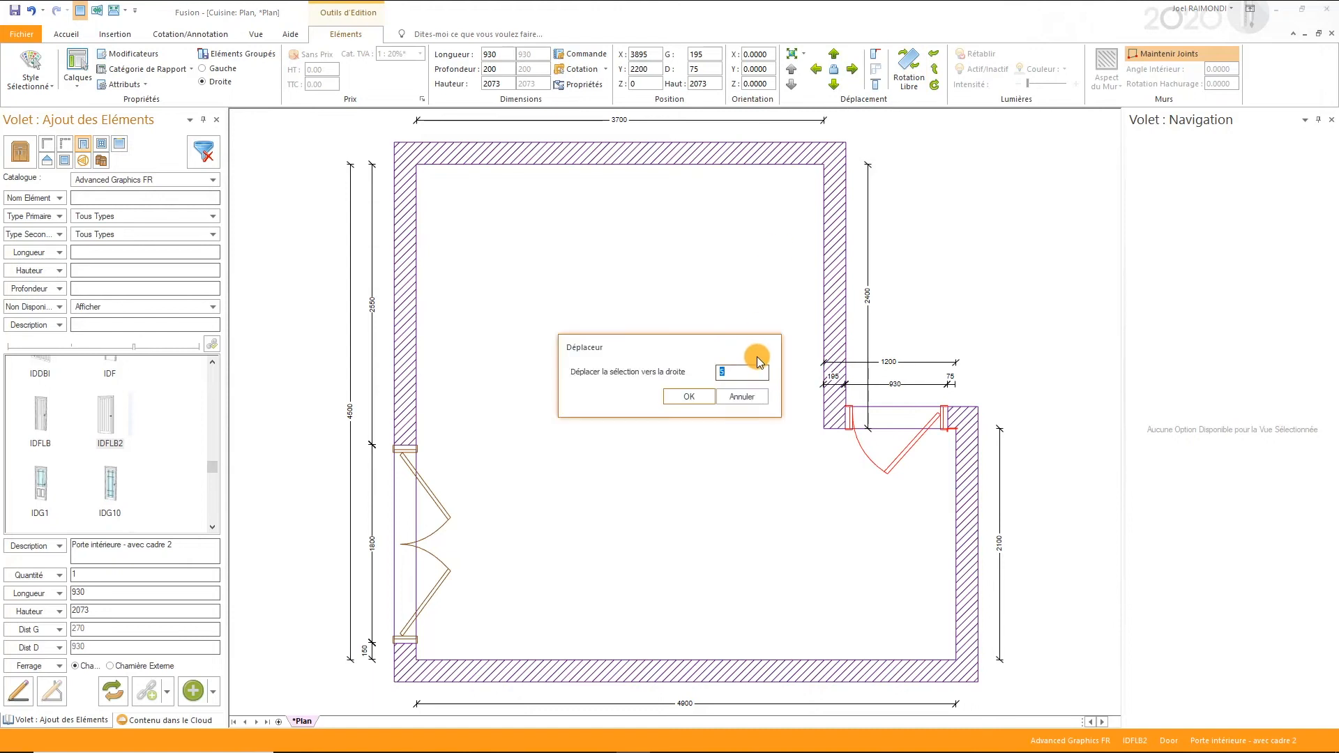
{"action": "type", "text": "20"}
{"action": "key", "text": "Return"}
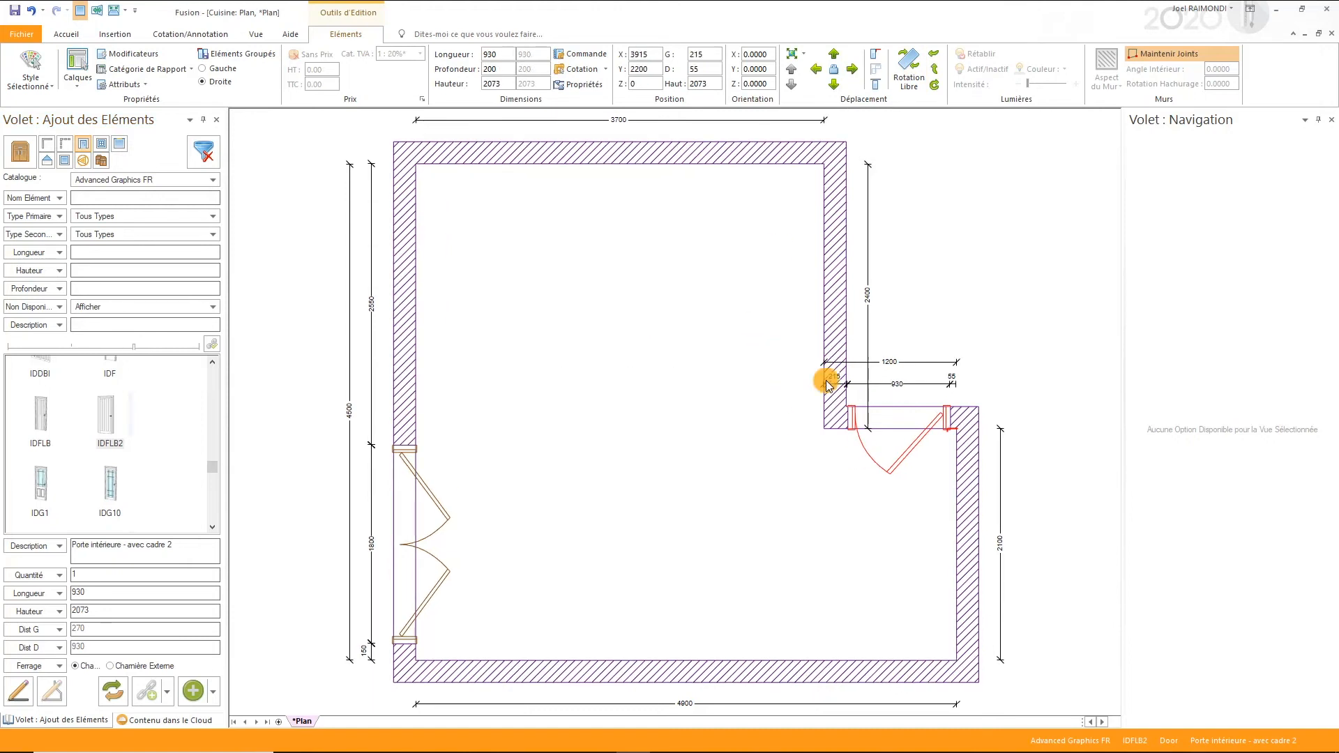
{"action": "left_click", "coordinate": [887, 523]}
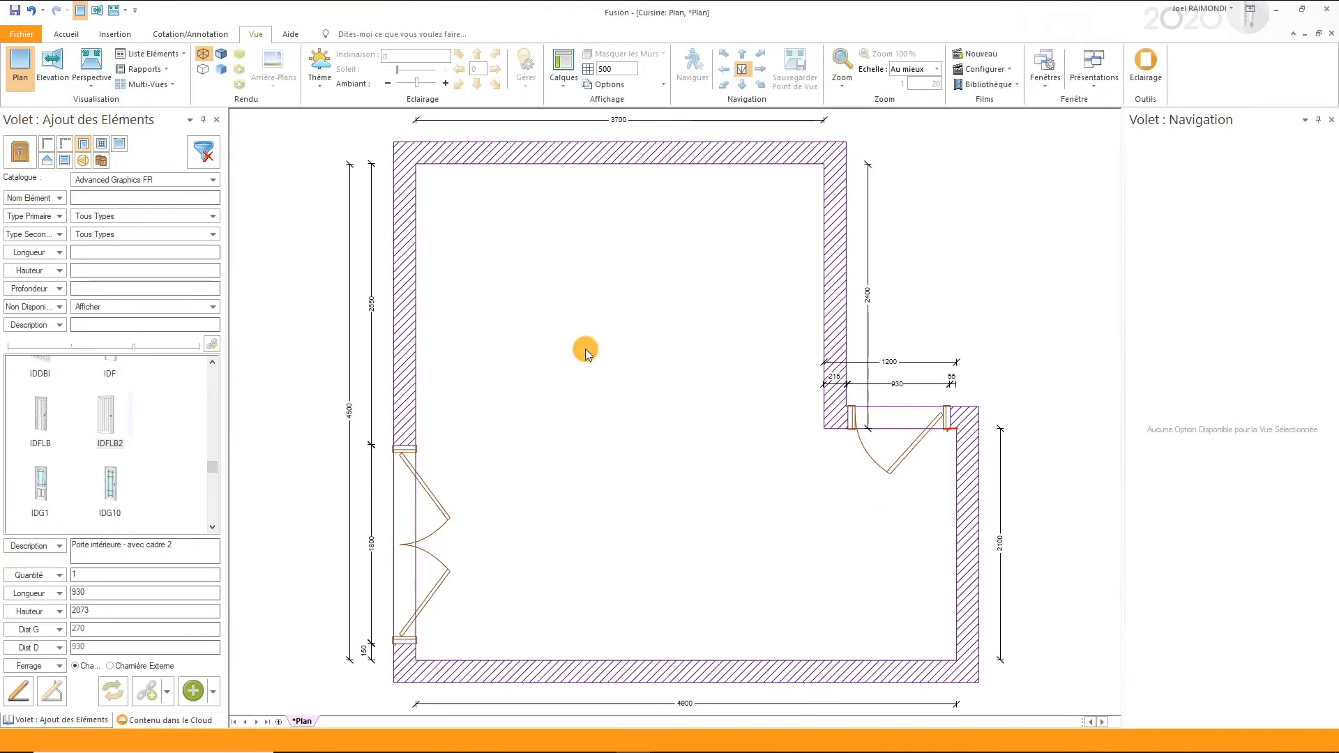
- Add the **FRENCH_WINDOW window to the upper 3700 wall, 600 from its right end, keeping the 1200 width and 1000 floor height
{"action": "left_click", "coordinate": [102, 143]}
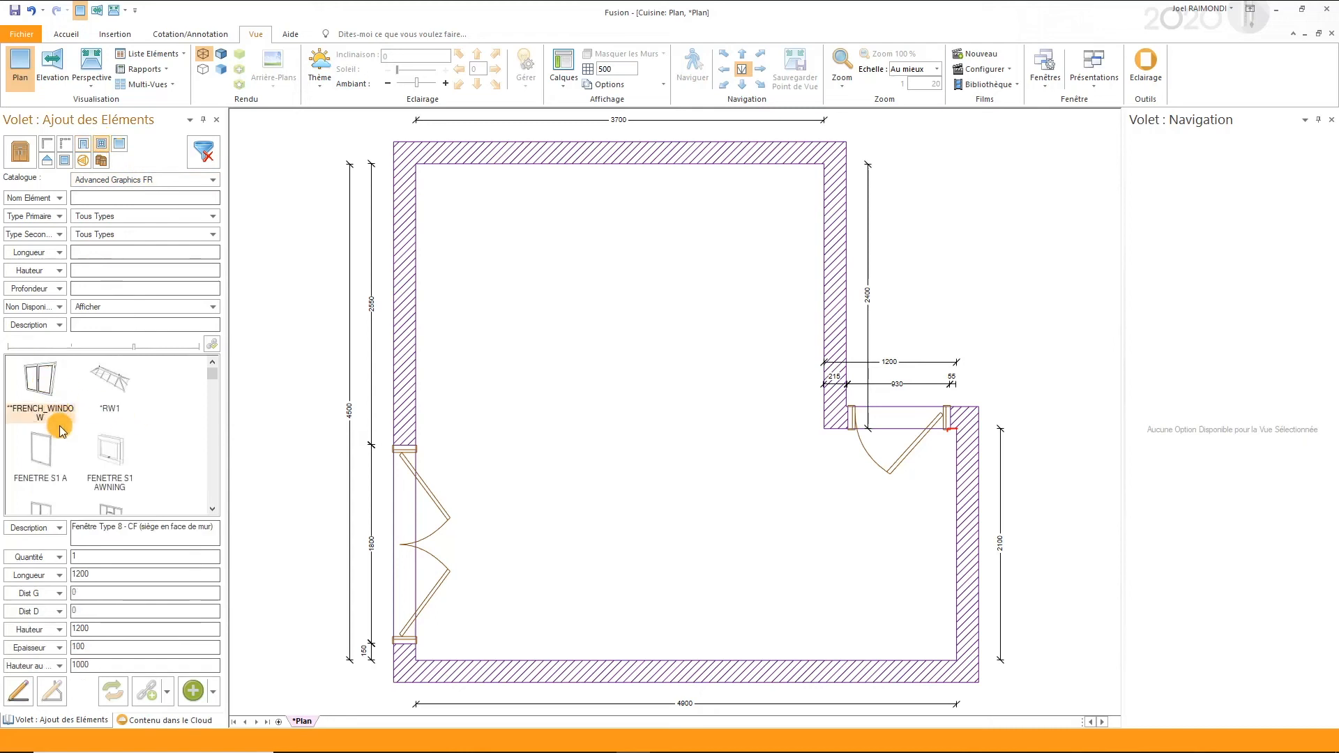
{"action": "scroll", "coordinate": [56, 428], "scroll_direction": "down", "scroll_amount": 5}
{"action": "scroll", "coordinate": [62, 432], "scroll_direction": "up", "scroll_amount": 3}
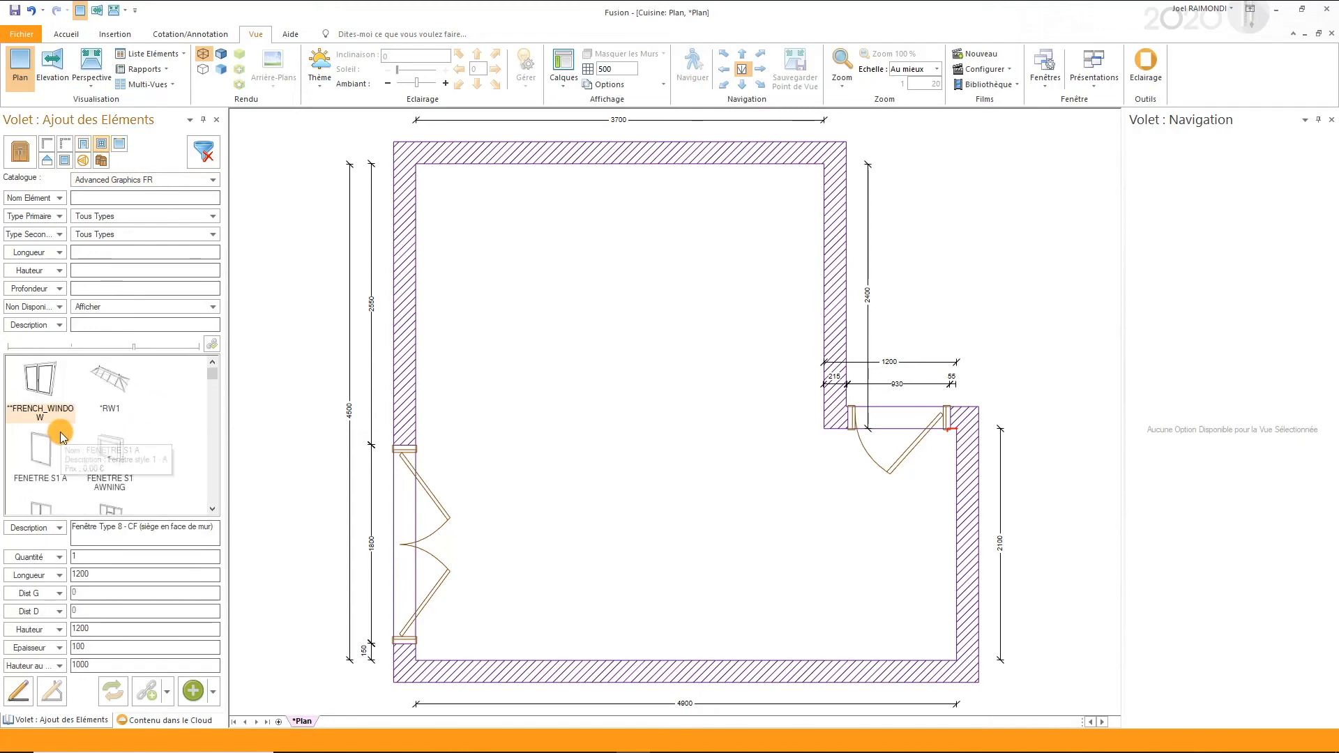
{"action": "left_click_drag", "start_coordinate": [43, 377], "coordinate": [630, 148]}
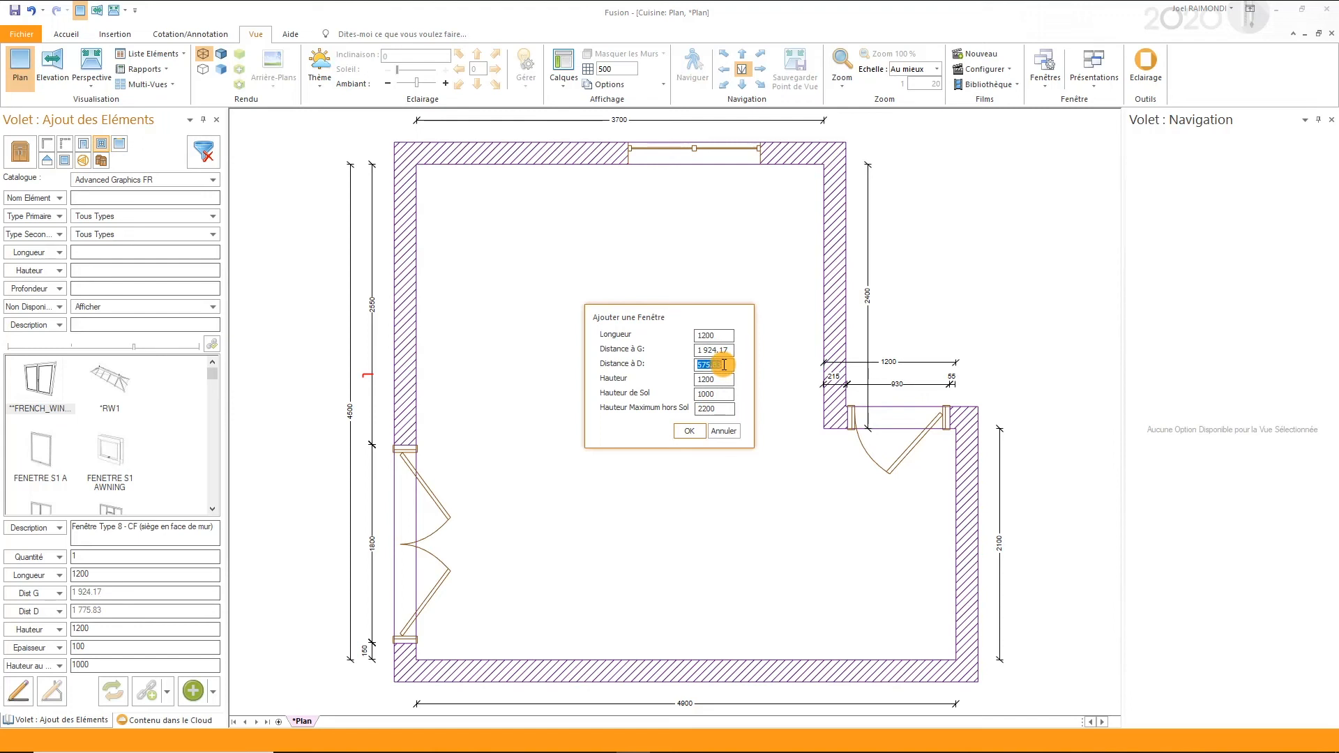
{"action": "key", "text": "Tab"}
{"action": "key", "text": "Tab"}
{"action": "key", "text": "Return"}
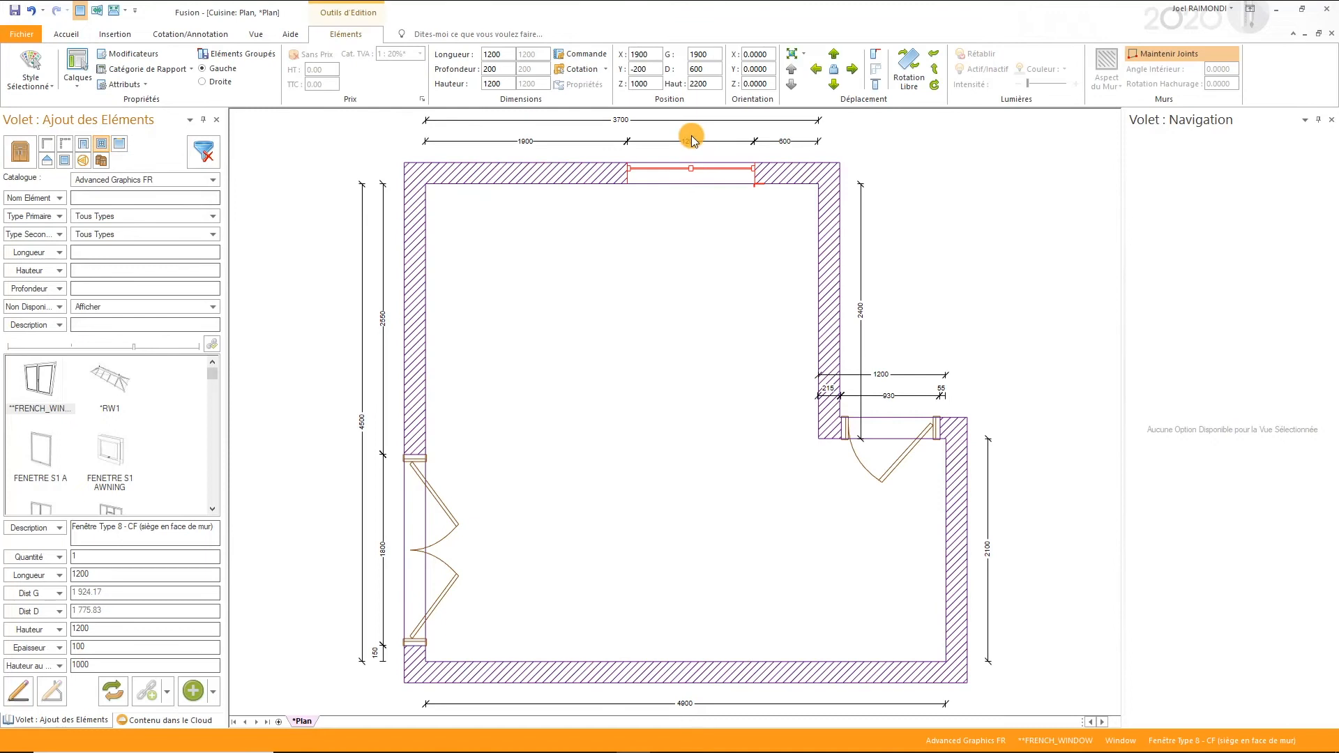
{"action": "left_click", "coordinate": [625, 388]}
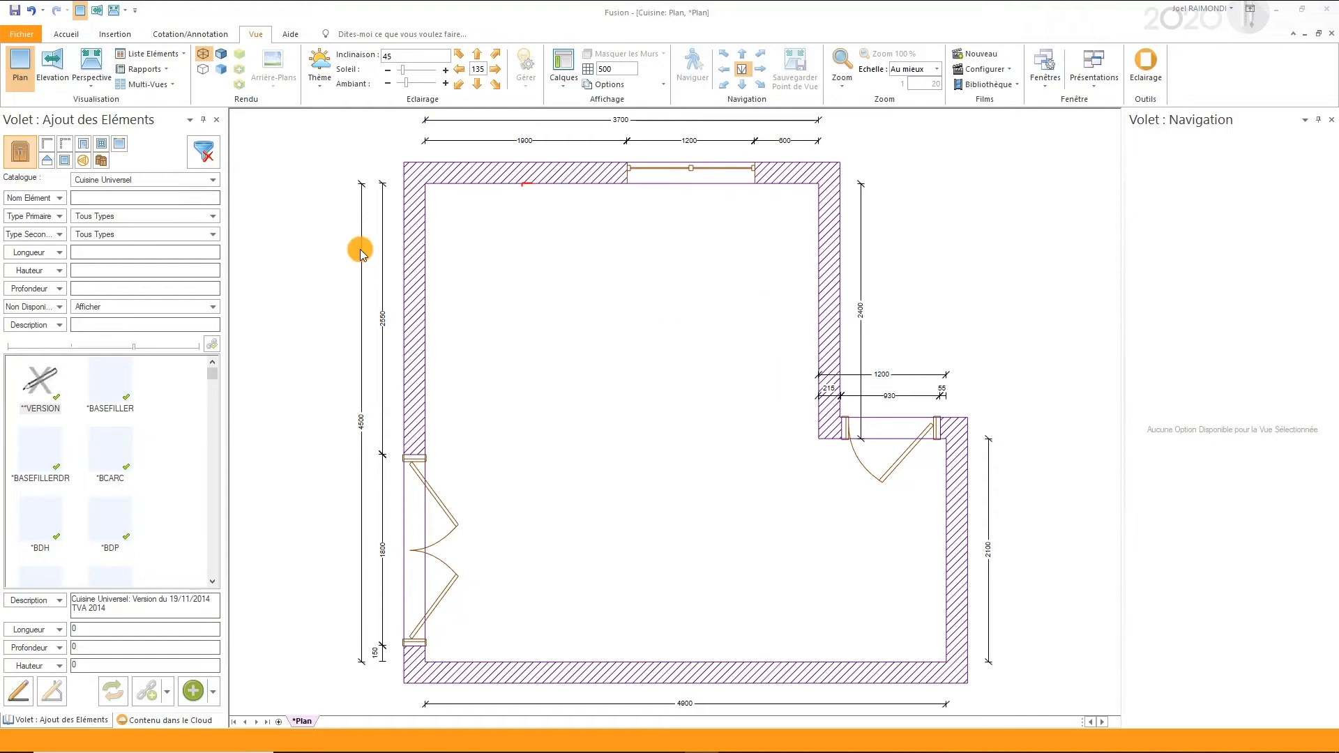
- Try filtering the Cuisine Universel catalogue by the element name b60
{"action": "left_click", "coordinate": [100, 198]}
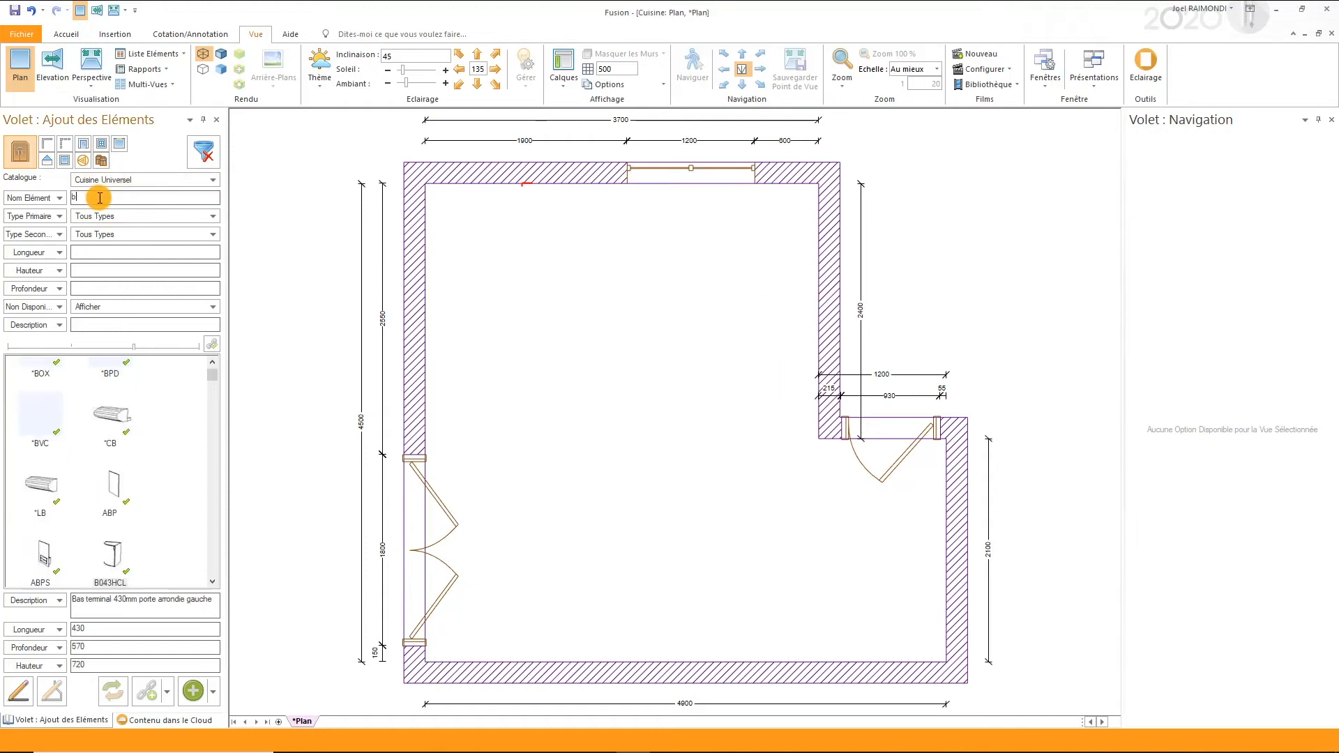
{"action": "type", "text": "b60"}
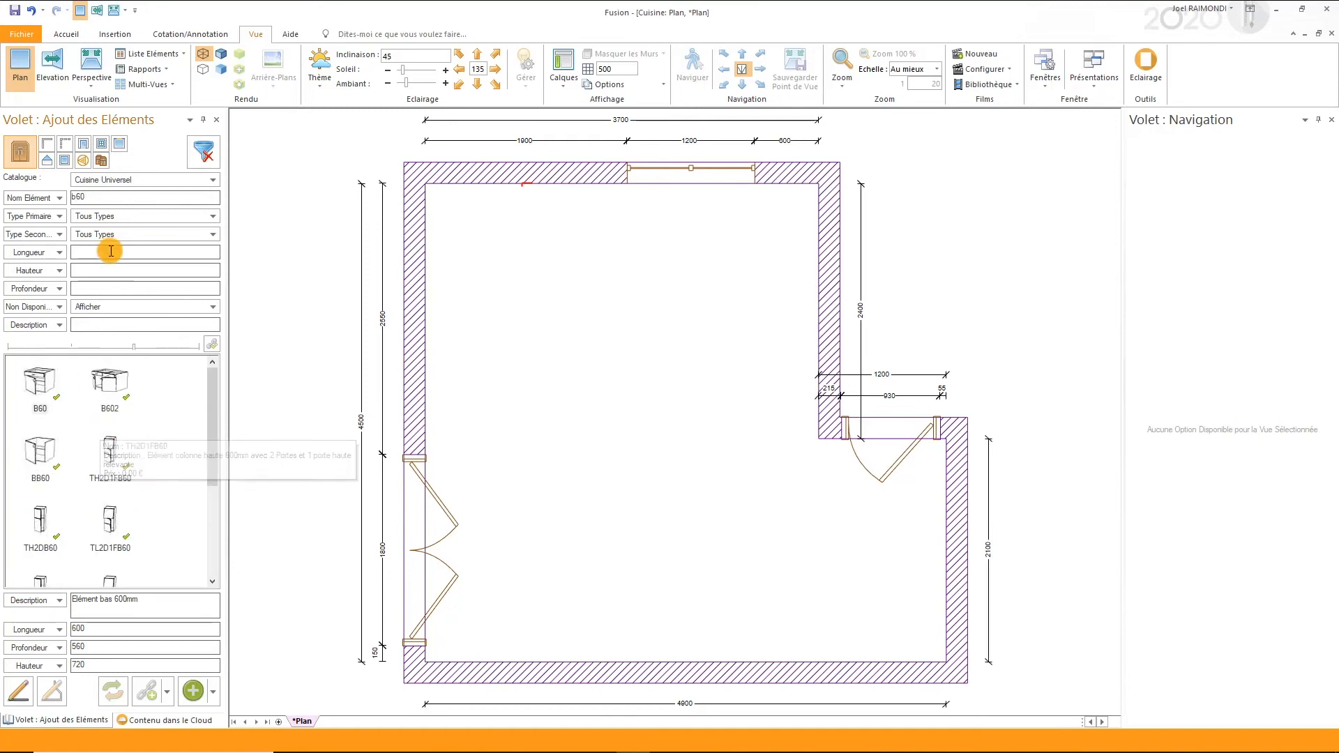
{"action": "left_click_drag", "start_coordinate": [100, 197], "coordinate": [57, 191]}
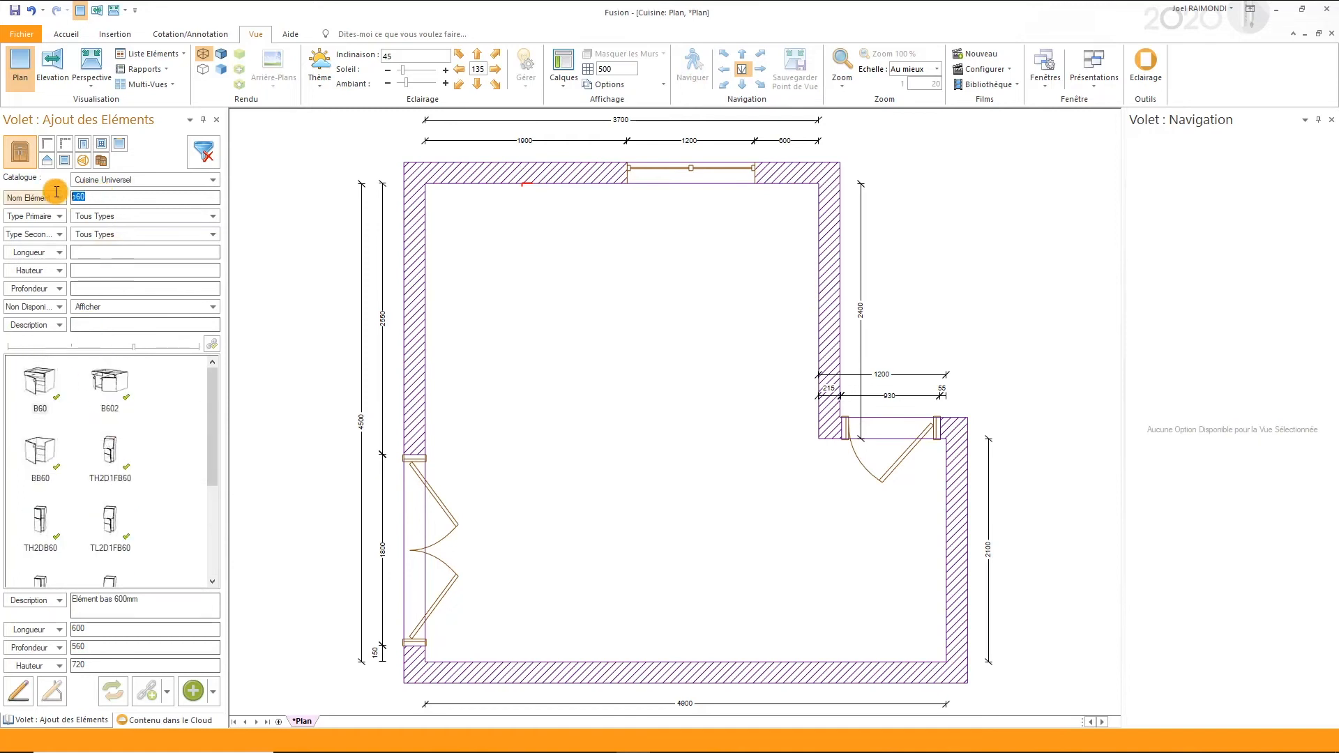
{"action": "key", "text": "BackSpace"}
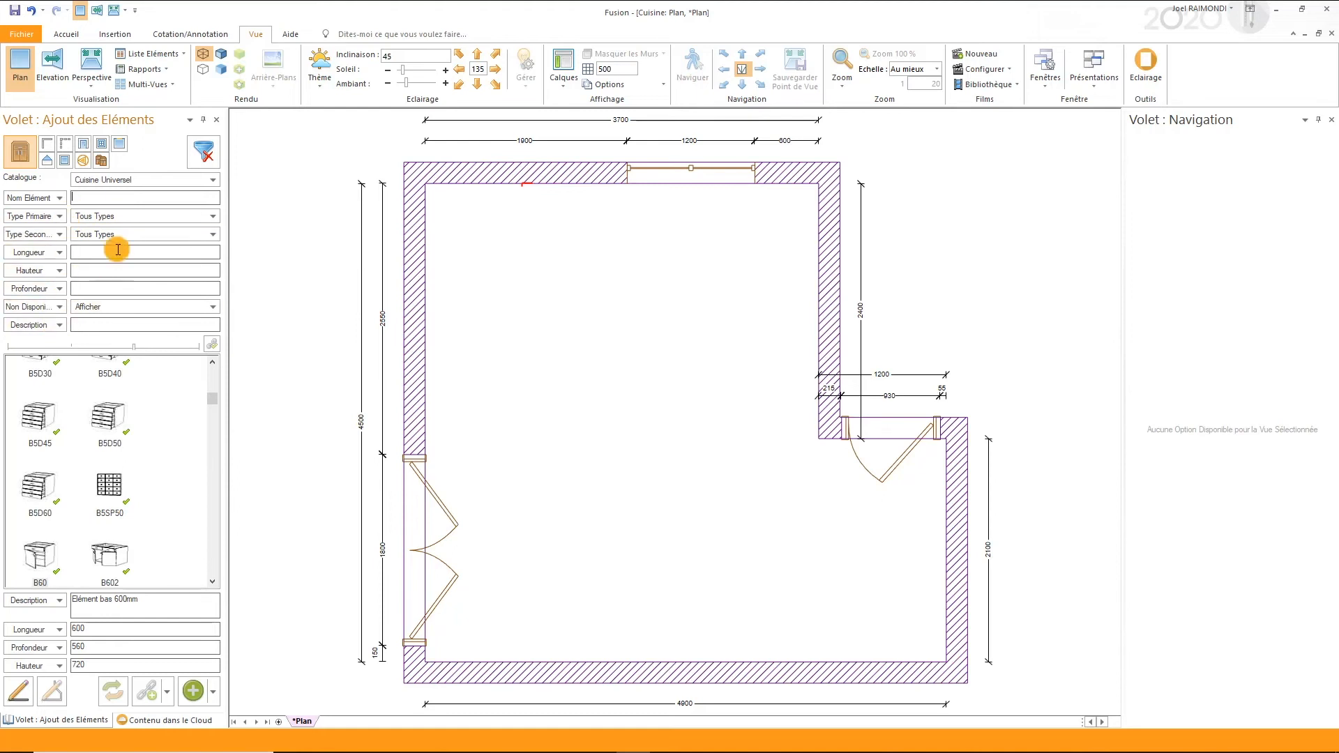
- Filter the catalogue to base units without drawers (Elém. bas - sans tiroir) of the corner type Elém. d'angle
{"action": "left_click", "coordinate": [115, 218]}
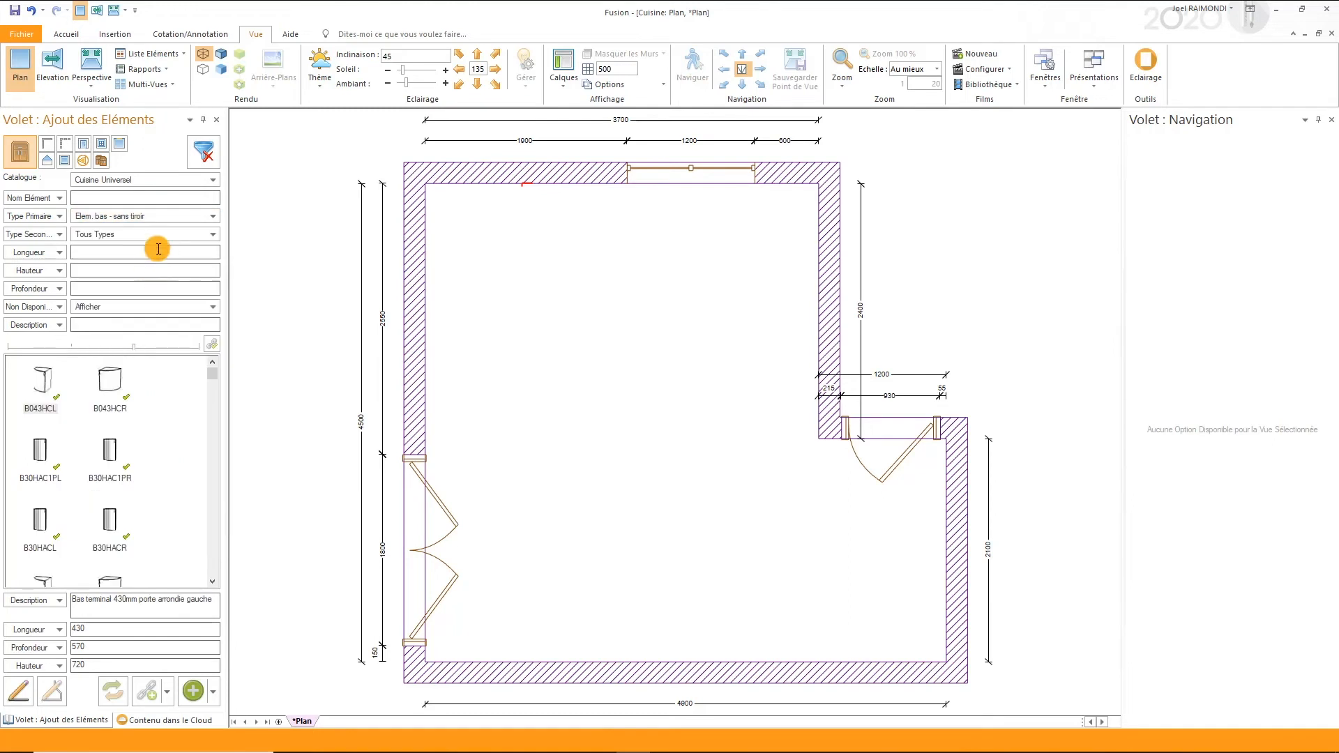
{"action": "left_click", "coordinate": [141, 235]}
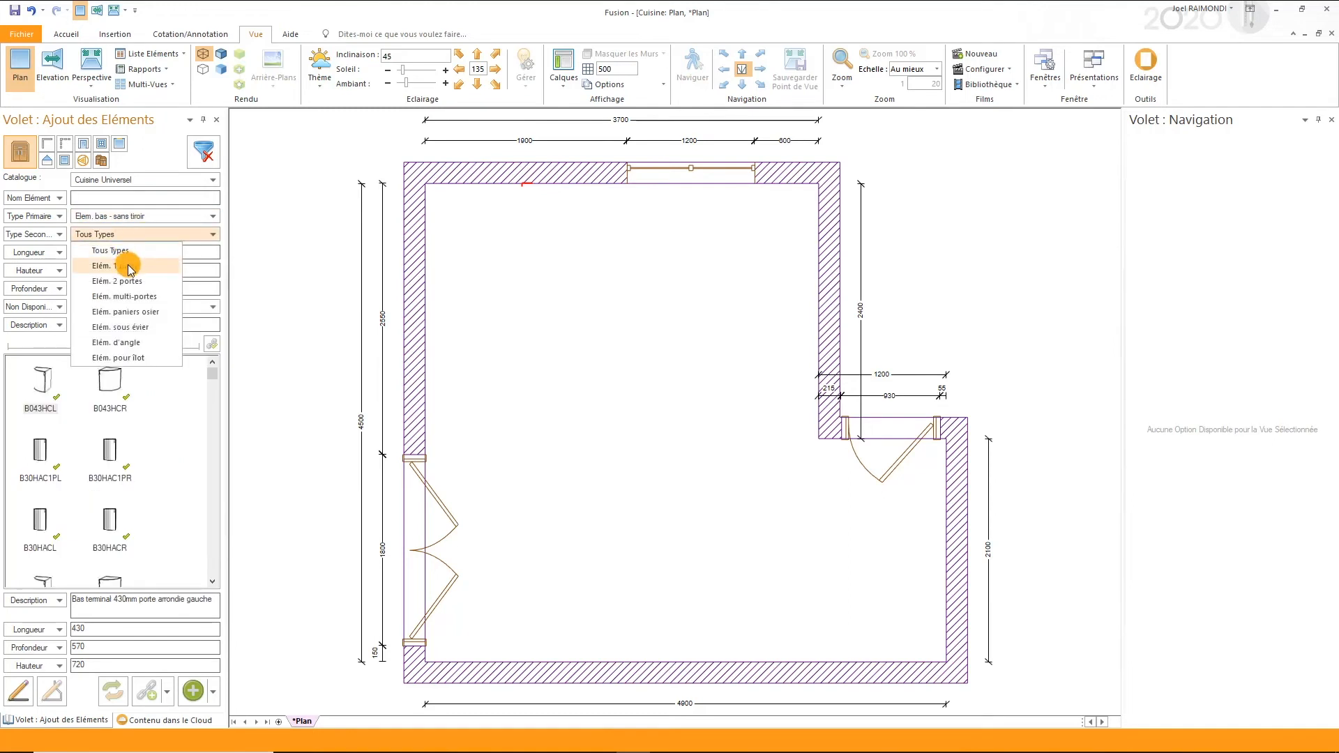
{"action": "left_click", "coordinate": [128, 343]}
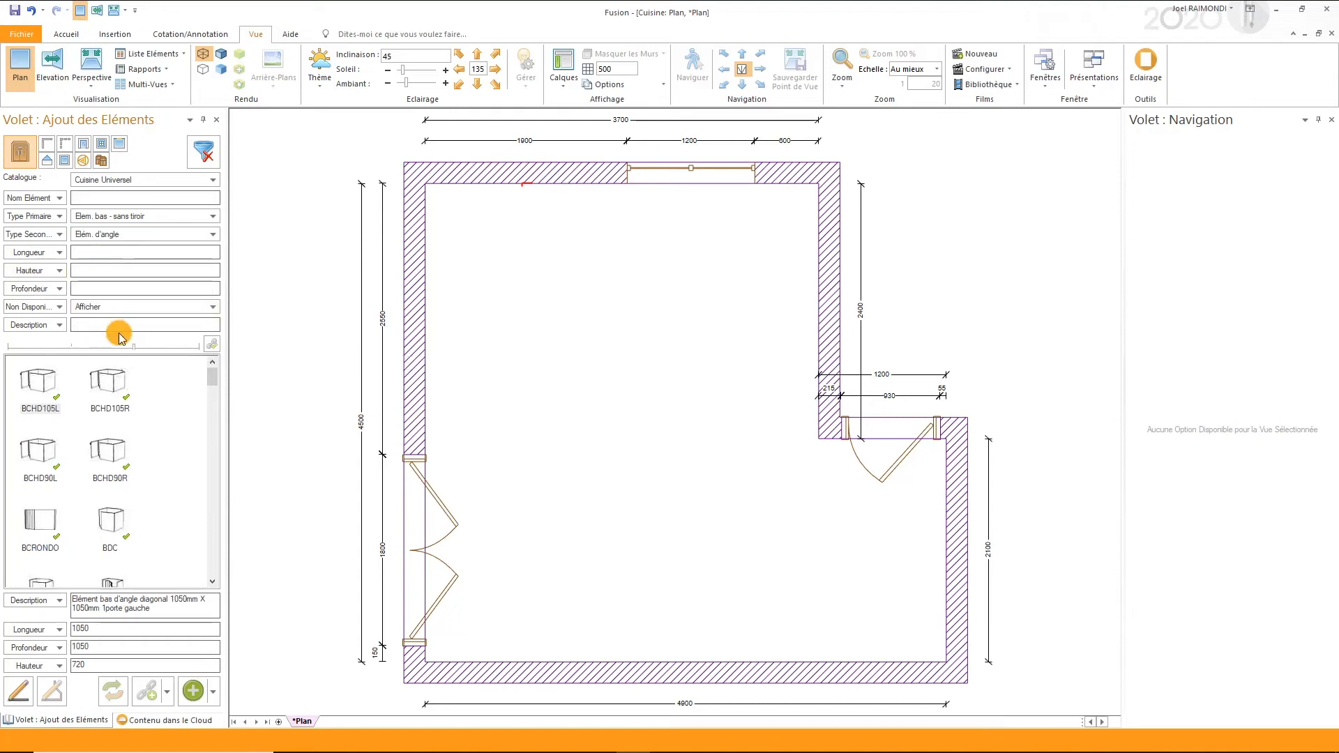
- Place the corner base unit BHC9045R in the corner right of the window and set its depth to 650
{"action": "scroll", "coordinate": [129, 465], "scroll_direction": "down", "scroll_amount": 10}
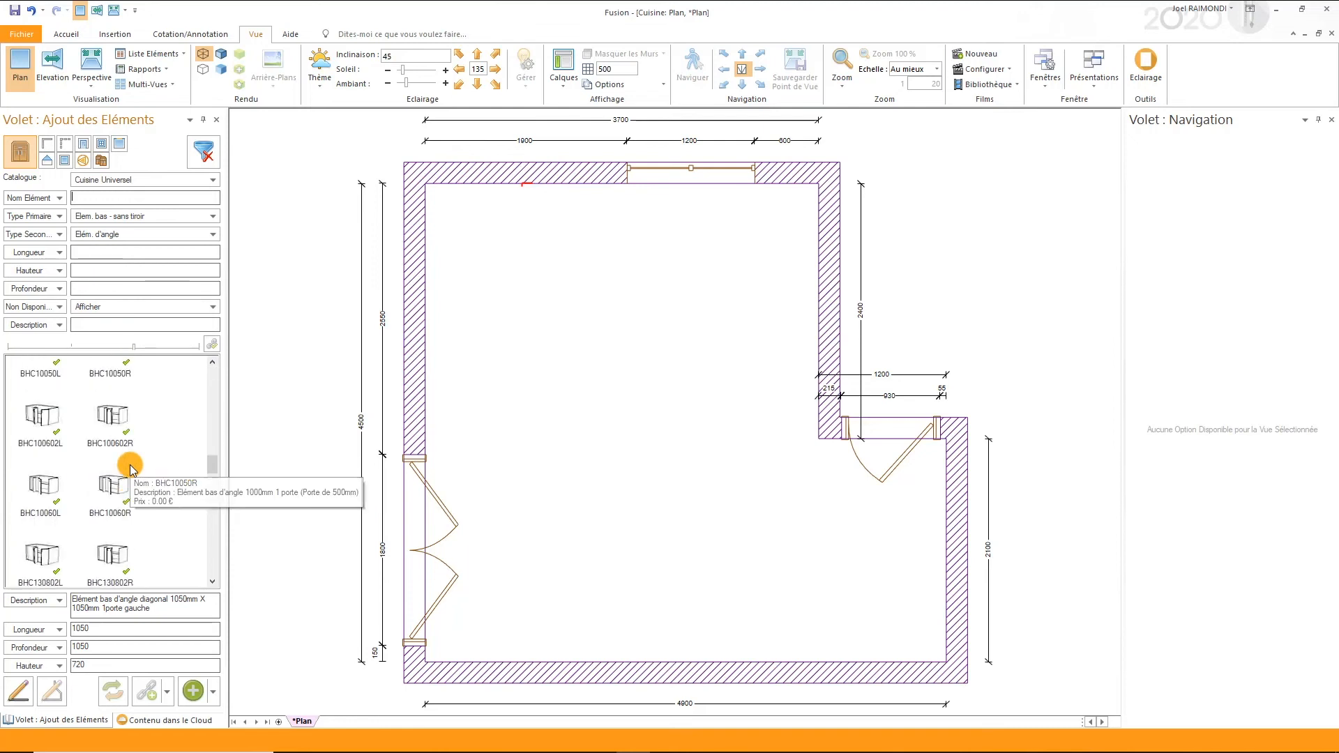
{"action": "left_click", "coordinate": [110, 417]}
{"action": "scroll", "coordinate": [157, 497], "scroll_direction": "down", "scroll_amount": 3}
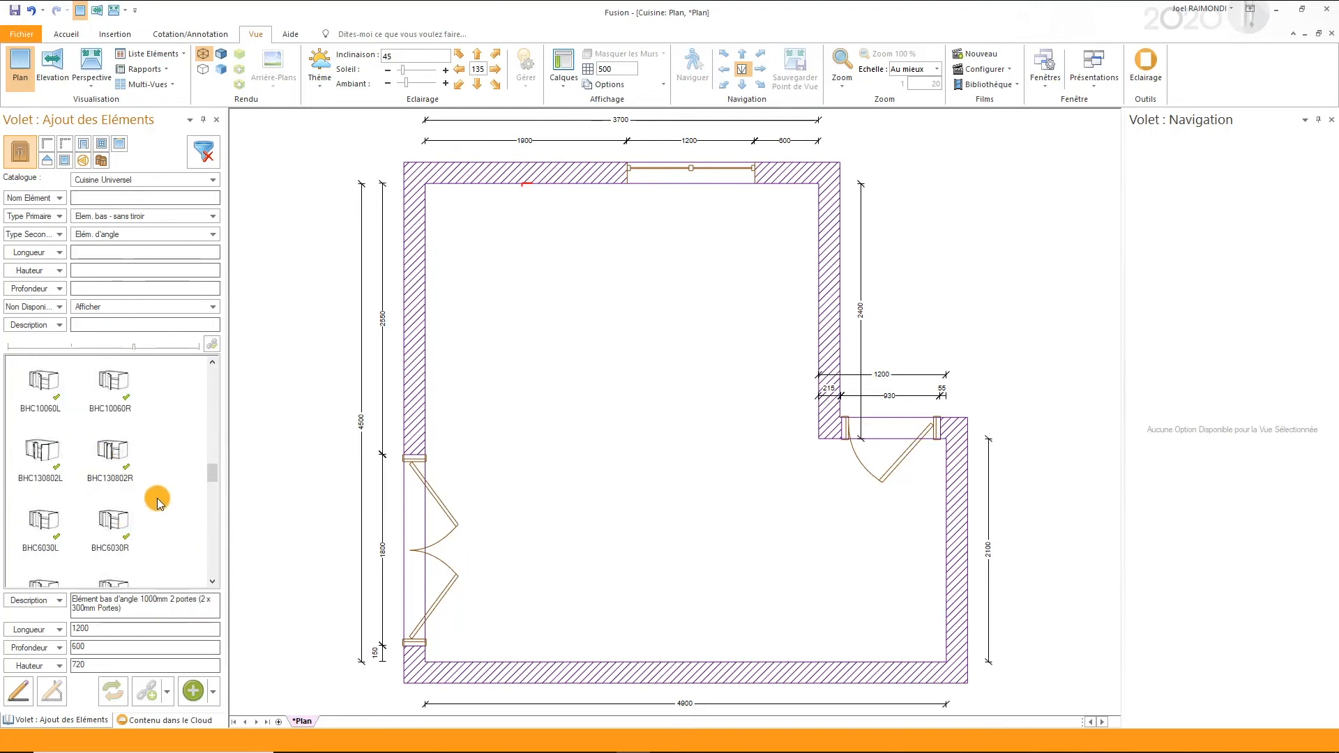
{"action": "scroll", "coordinate": [157, 496], "scroll_direction": "down", "scroll_amount": 2}
{"action": "left_click", "coordinate": [117, 452]}
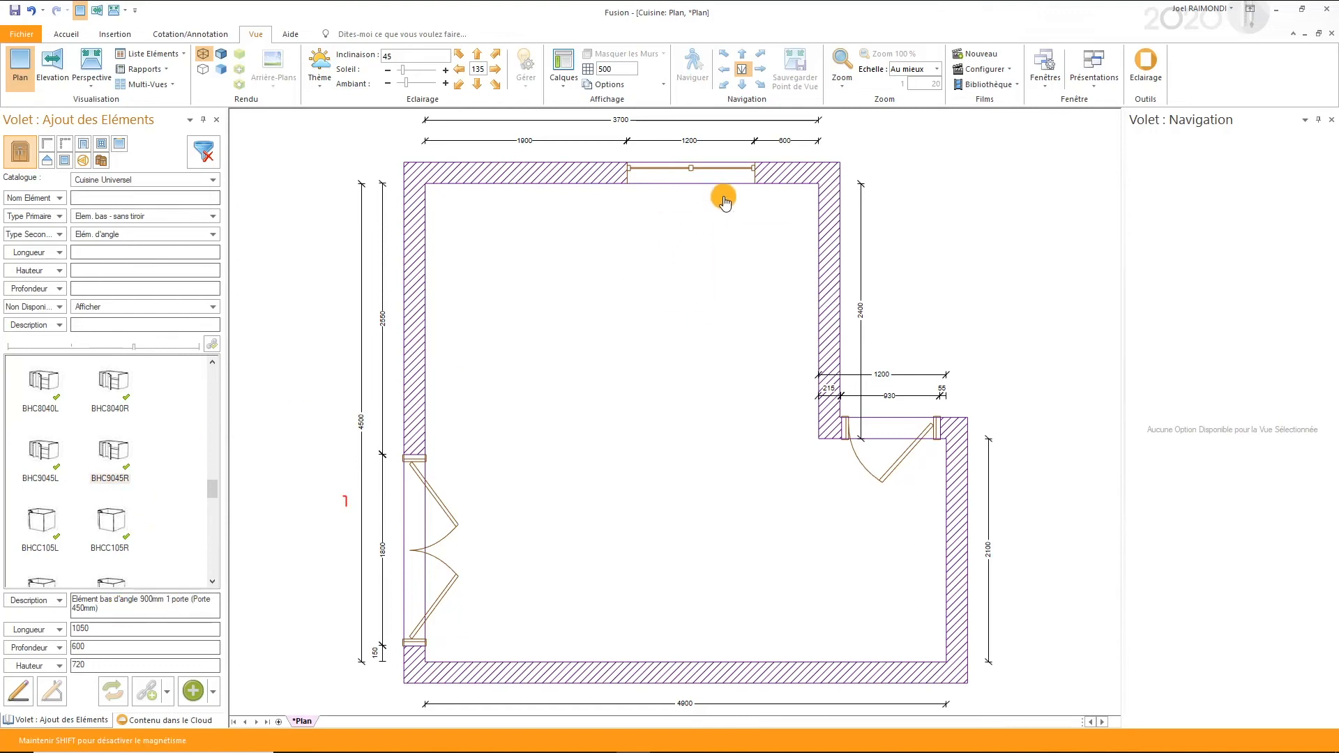
{"action": "left_click", "coordinate": [757, 167]}
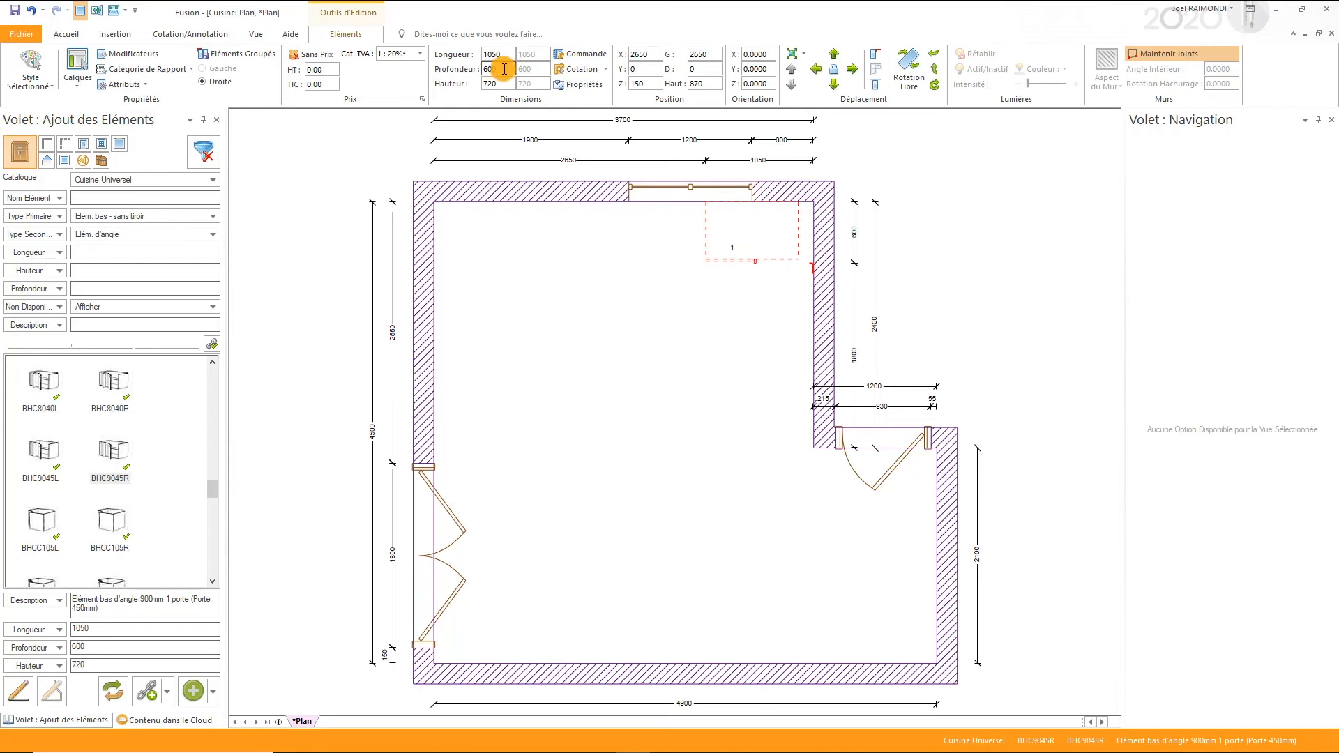
{"action": "type", "text": "650"}
{"action": "key", "text": "Return"}
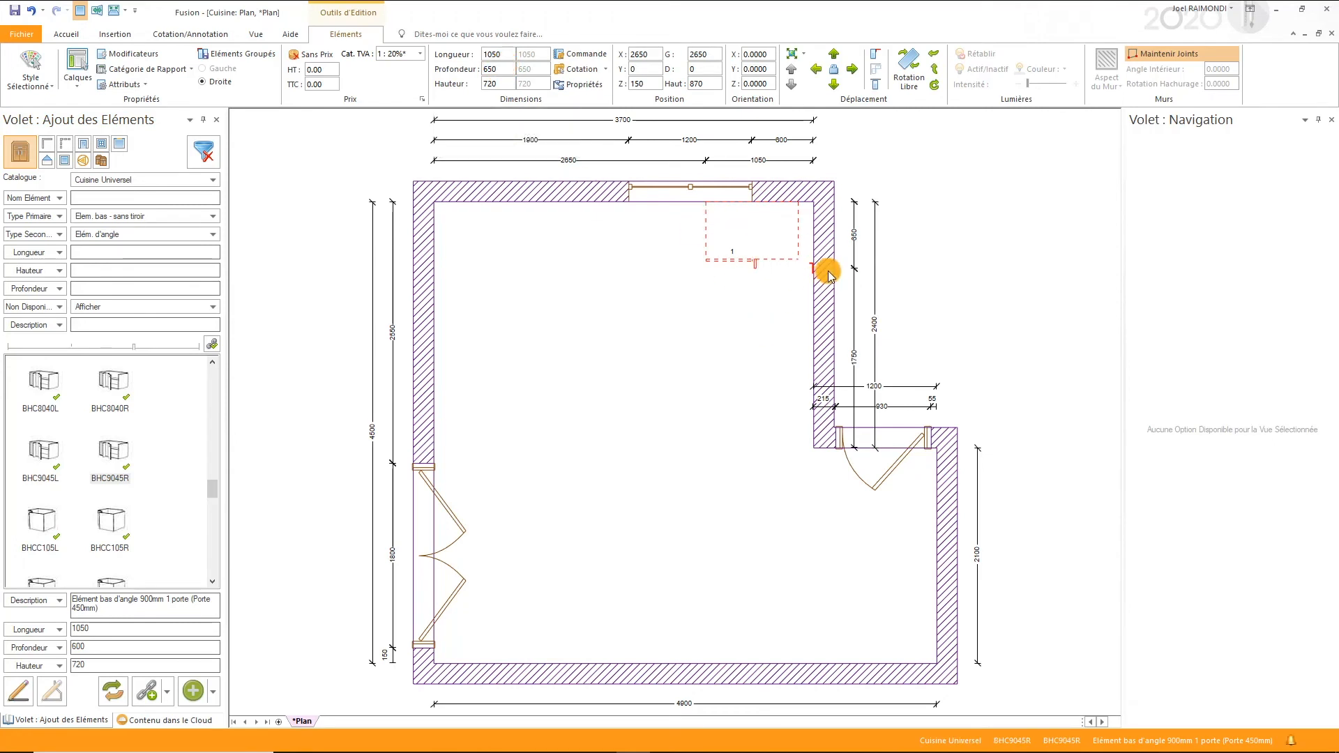
- Filter the catalogue to base units with drawers (Elém. bas - avec tiroir) of the one-door type Elém. 1 porte
{"action": "left_click", "coordinate": [106, 224]}
{"action": "left_click", "coordinate": [112, 260]}
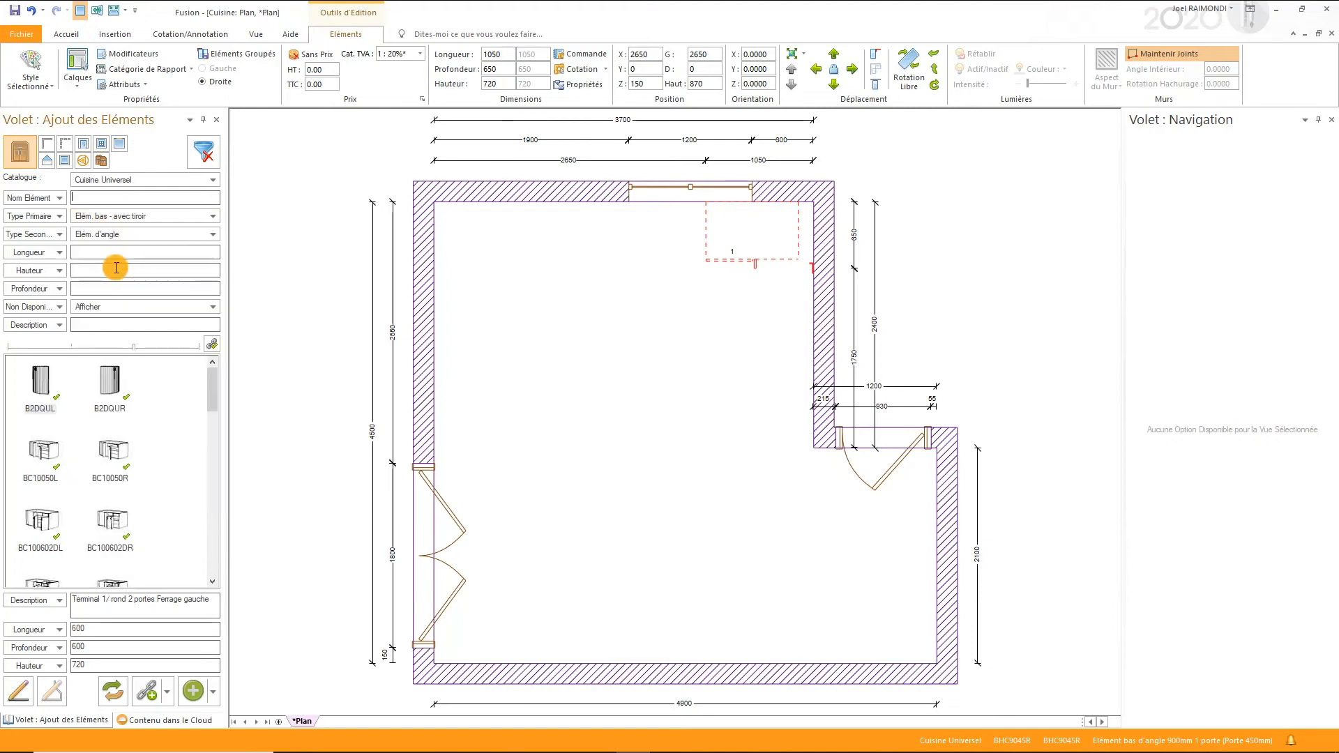
{"action": "left_click", "coordinate": [117, 240]}
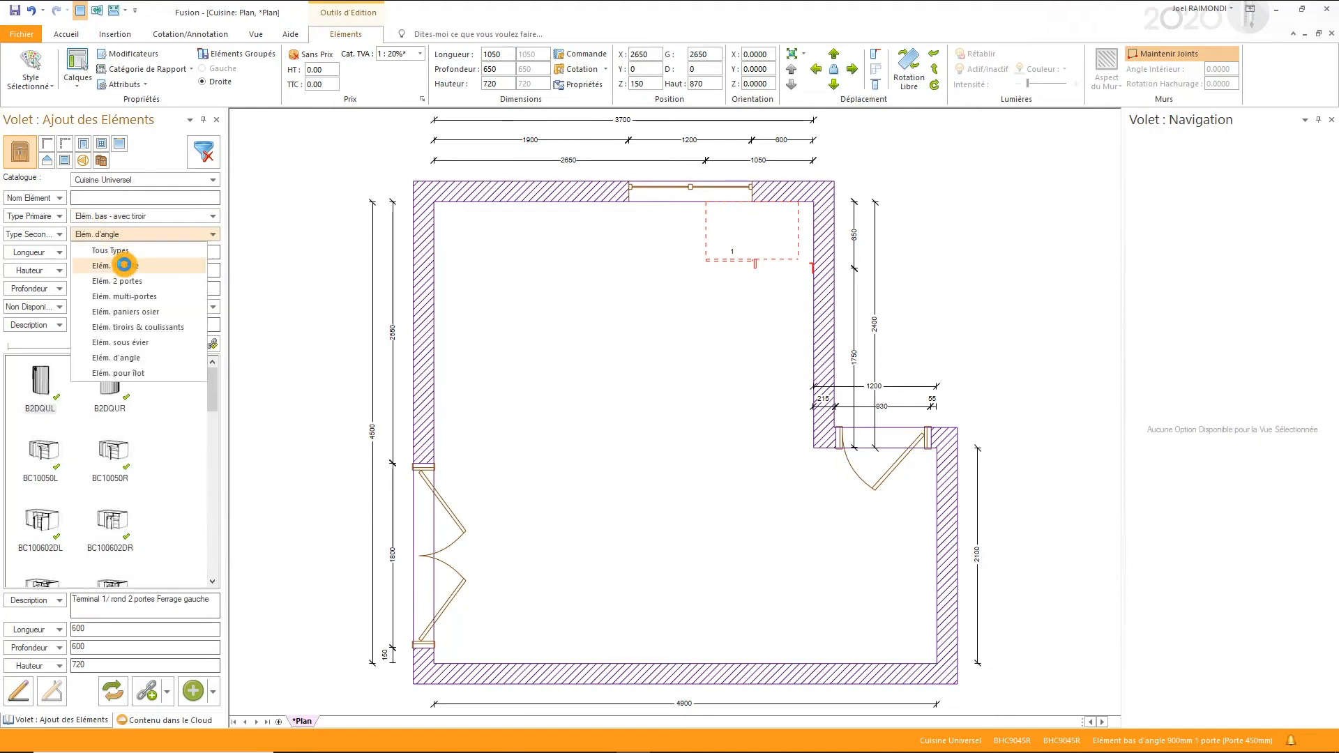
{"action": "left_click", "coordinate": [124, 267]}
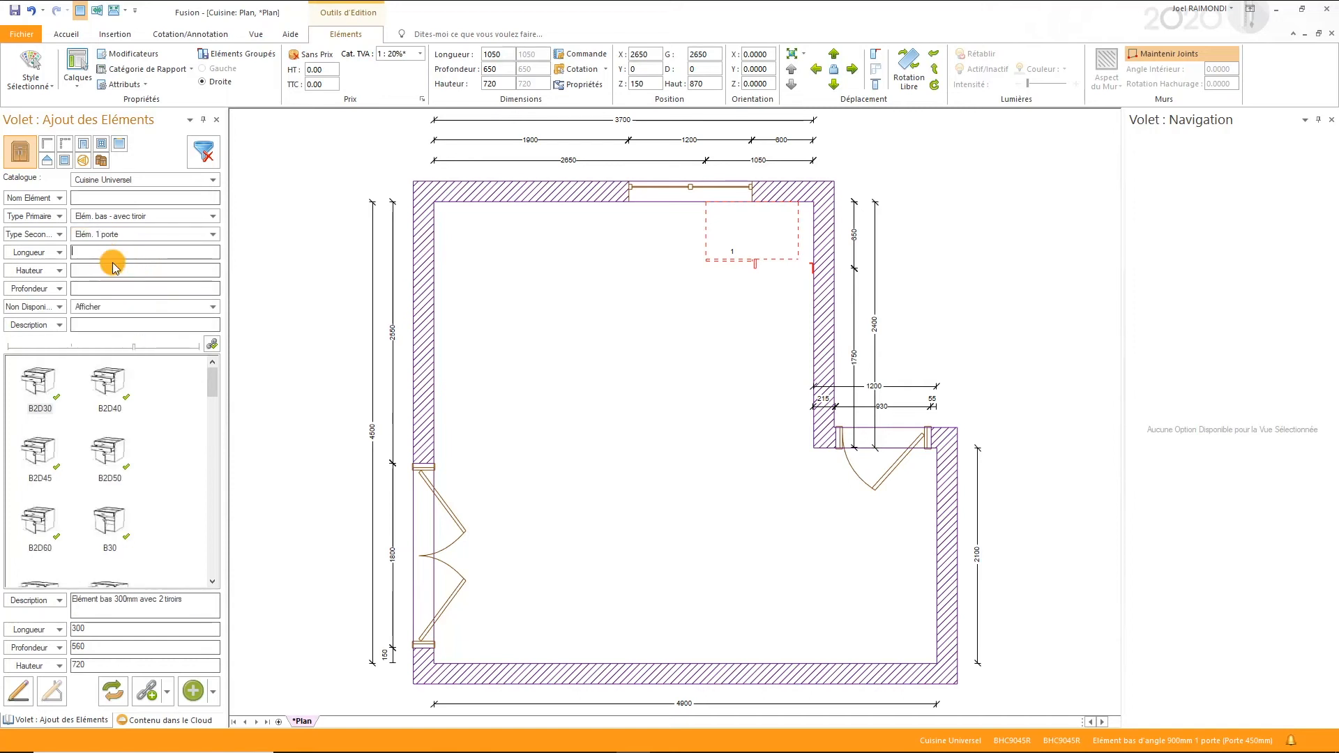
- Filter the catalogue to a length of 450 and place base unit B45 with left hinging (Ferrage Gauche) after the corner unit
{"action": "type", "text": "450"}
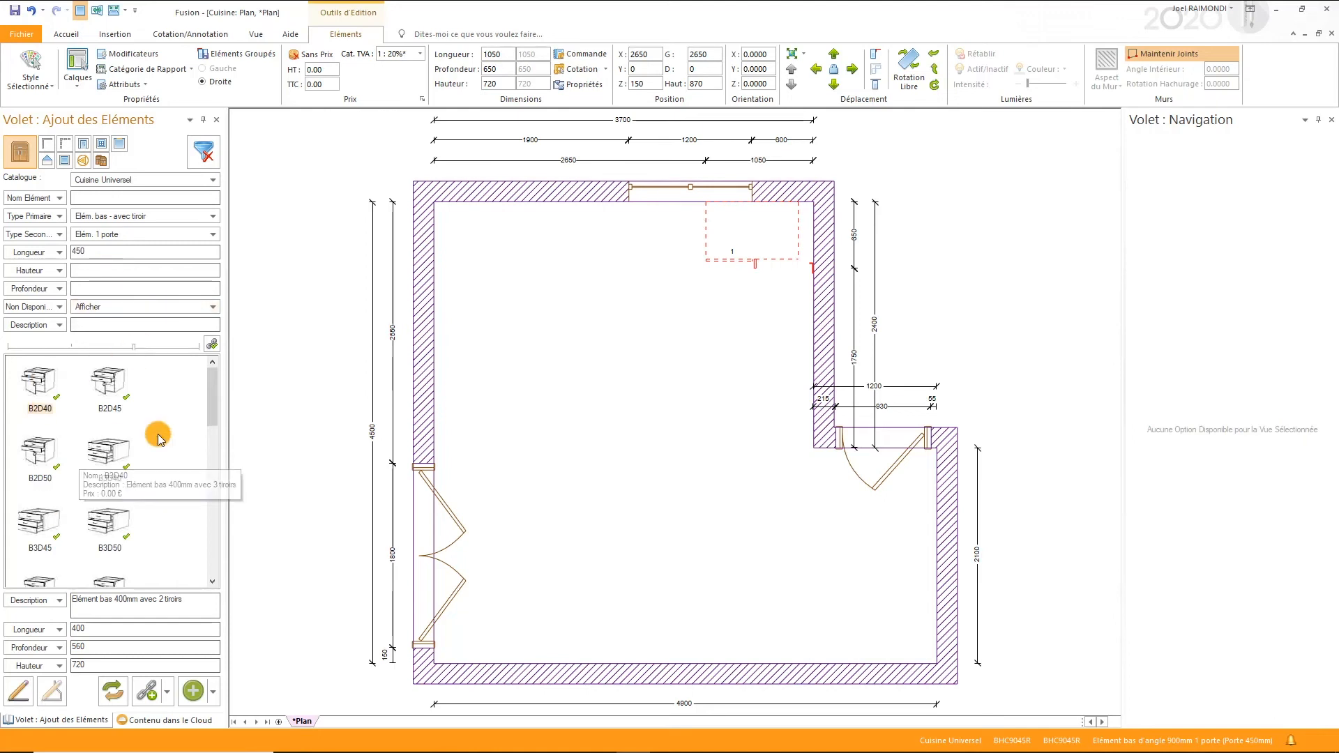
{"action": "scroll", "coordinate": [158, 433], "scroll_direction": "down", "scroll_amount": 2}
{"action": "scroll", "coordinate": [158, 435], "scroll_direction": "down", "scroll_amount": 2}
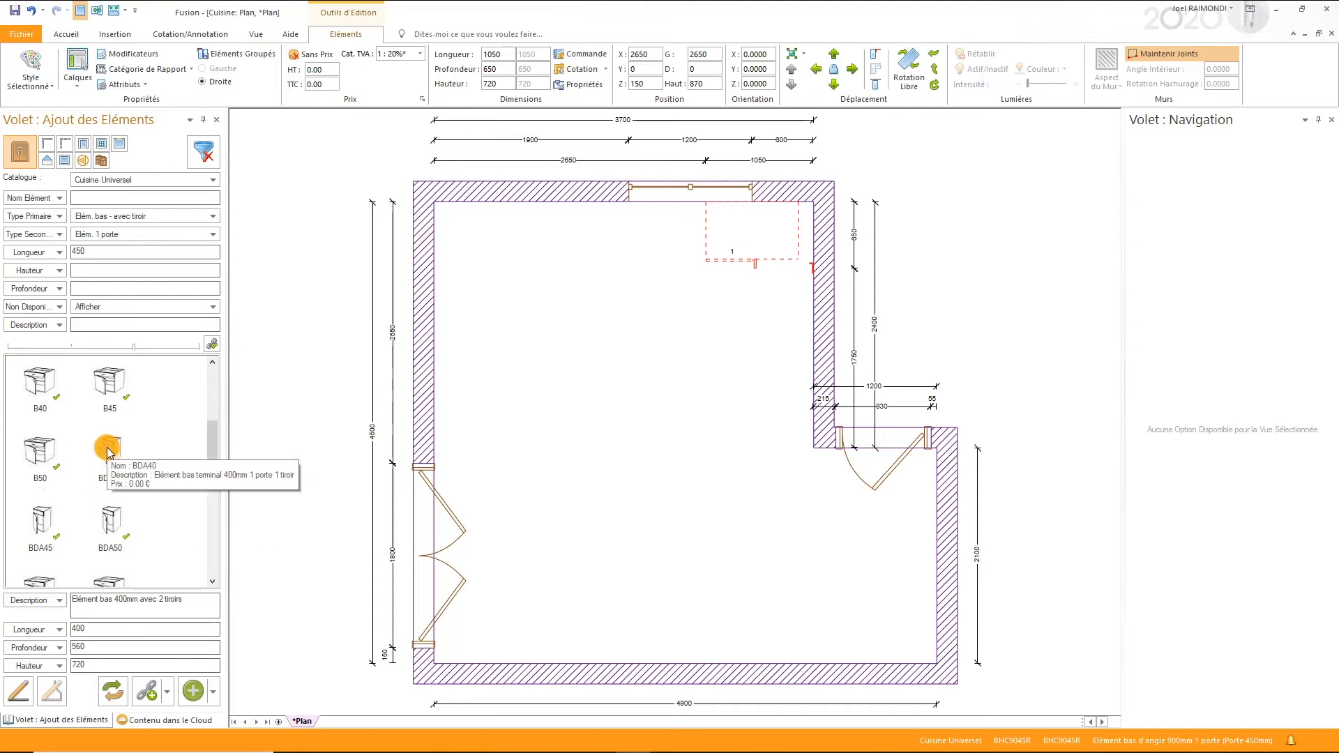
{"action": "double_click", "coordinate": [117, 388]}
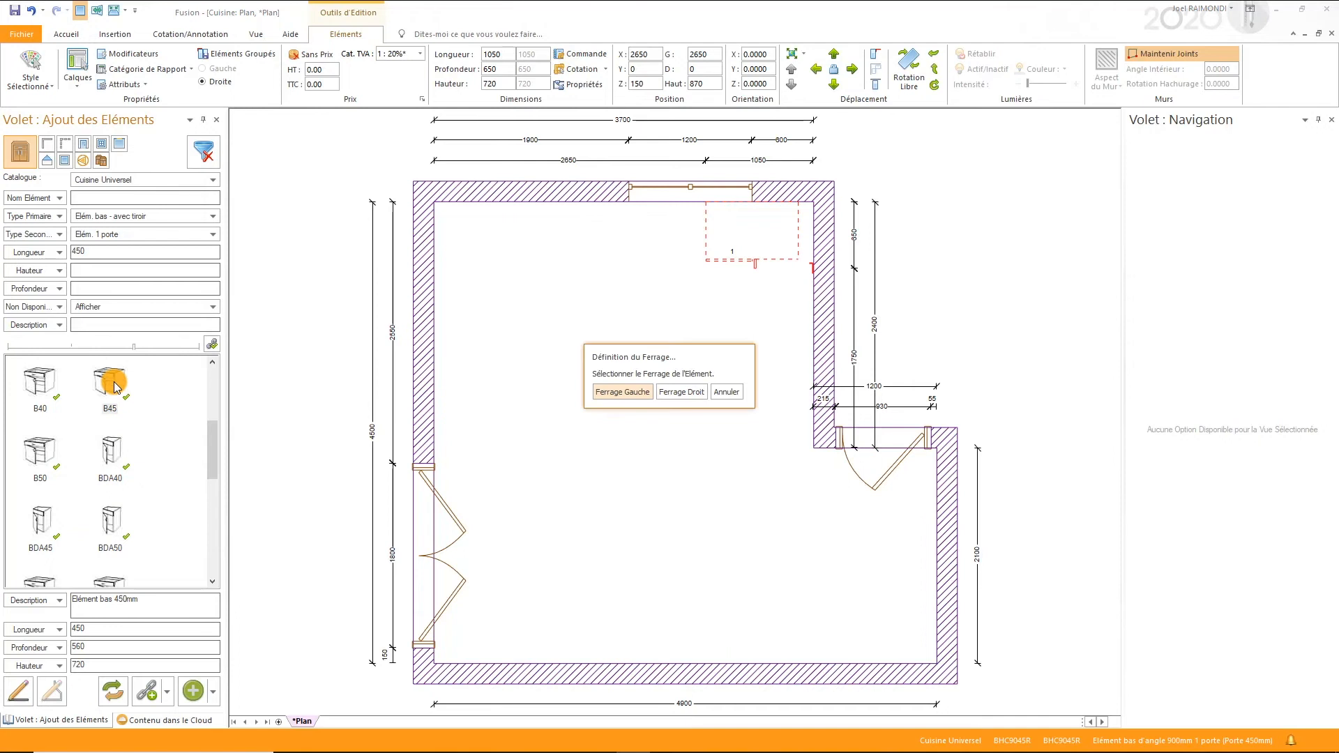
{"action": "left_click", "coordinate": [617, 391]}
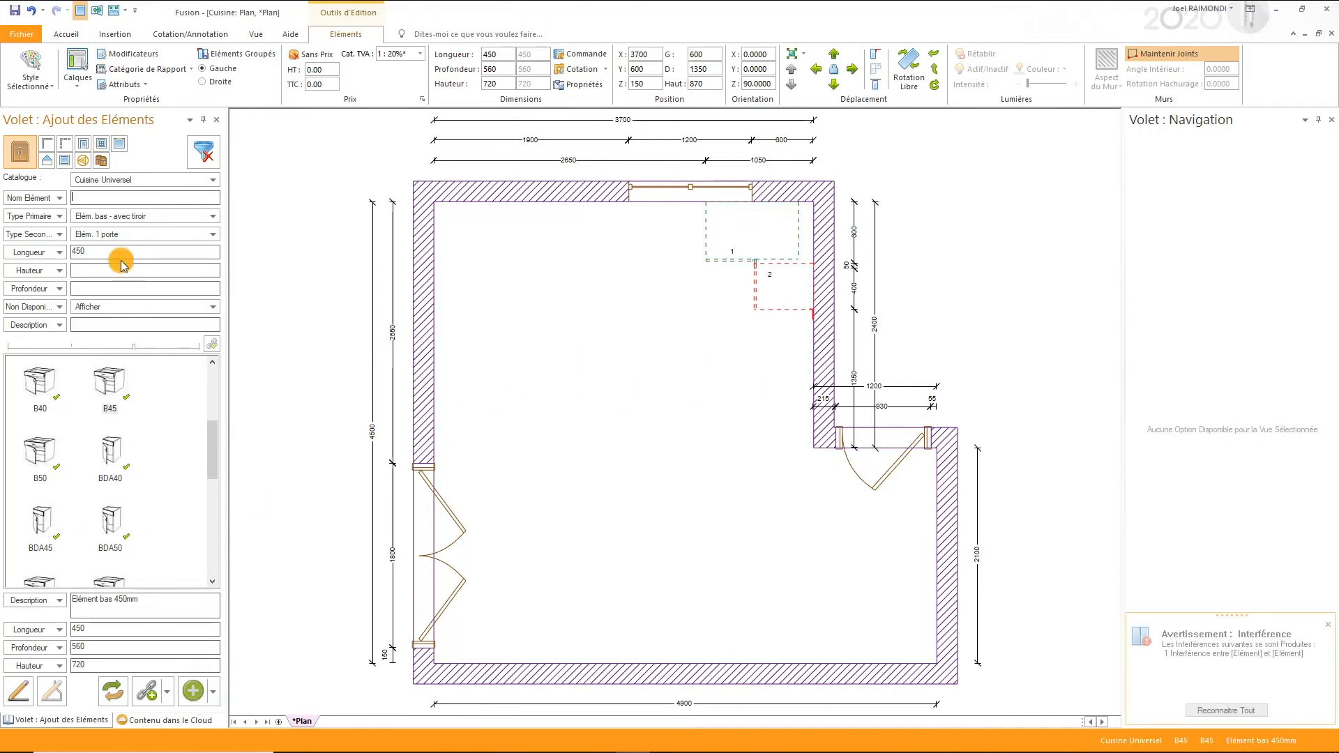
- Filter the catalogue to Elém. tiroirs & coulissants with length 900 and place base unit B2P90 next to the B45 unit
{"action": "left_click", "coordinate": [120, 235]}
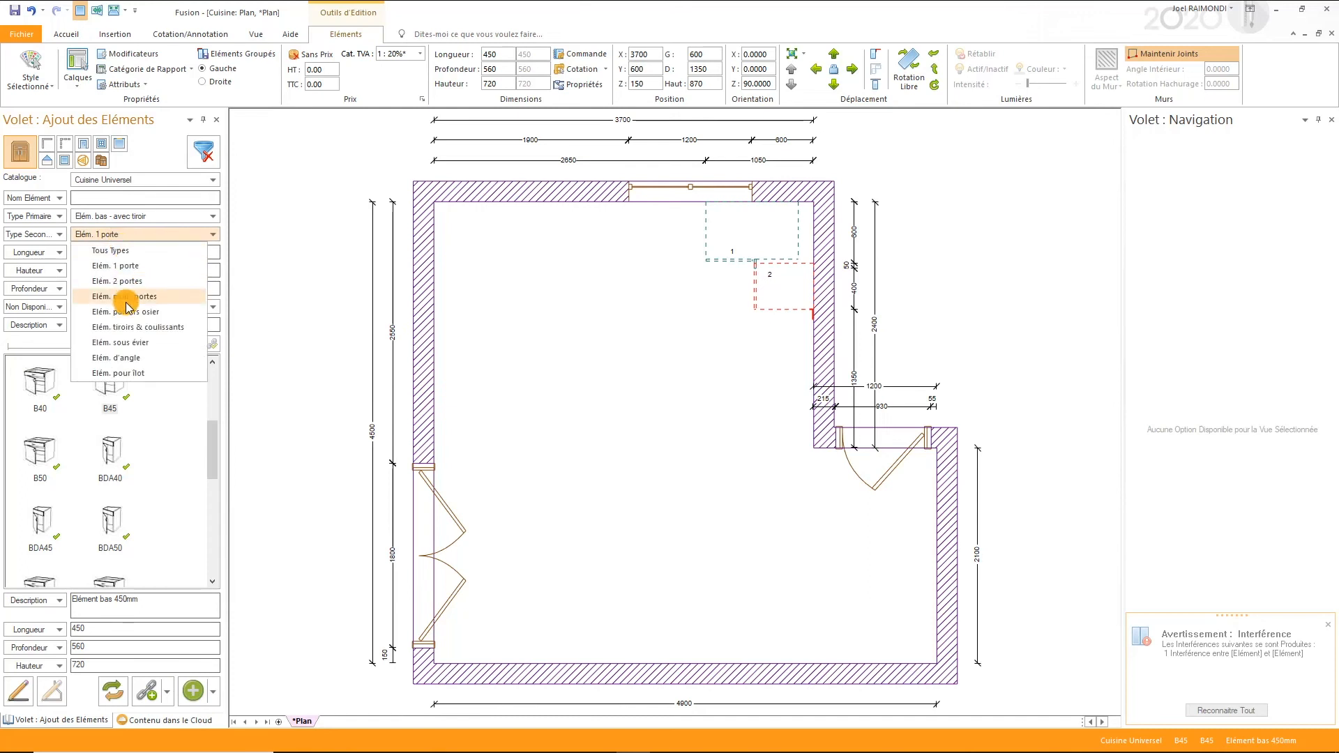
{"action": "left_click", "coordinate": [124, 328]}
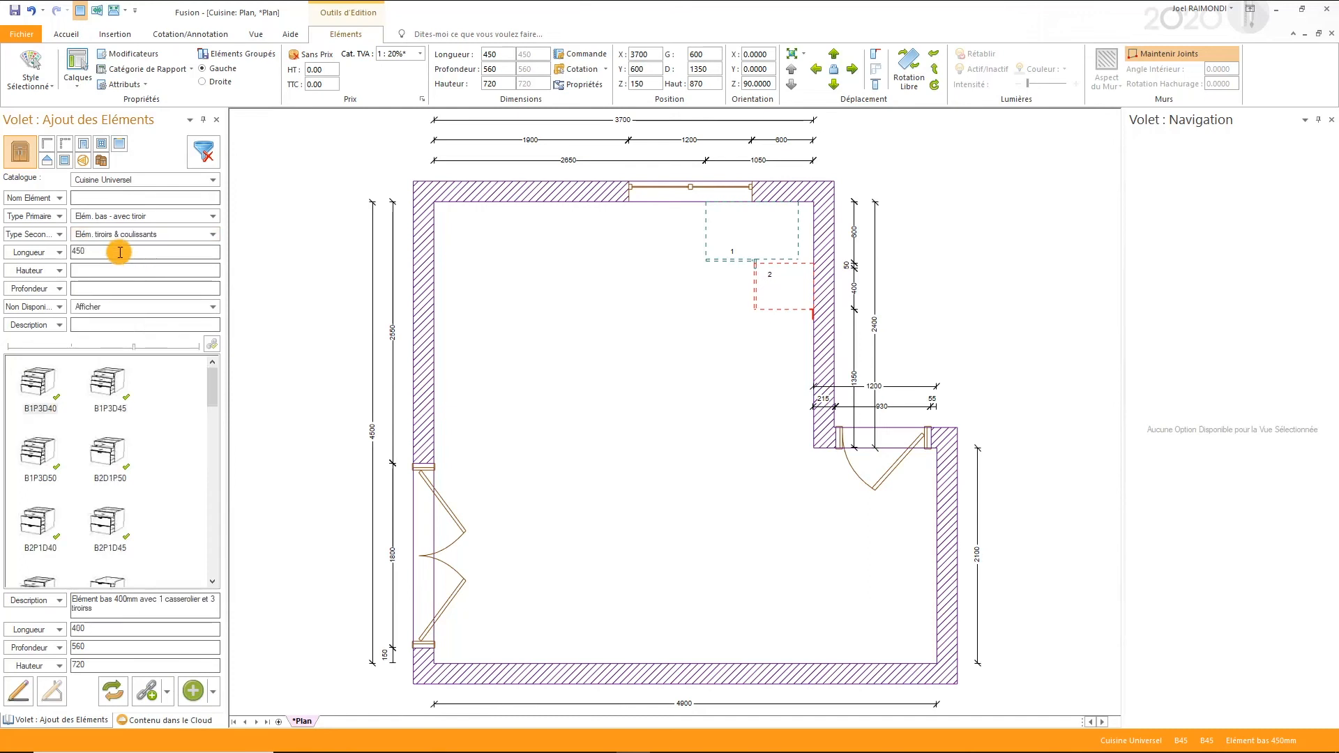
{"action": "type", "text": "900"}
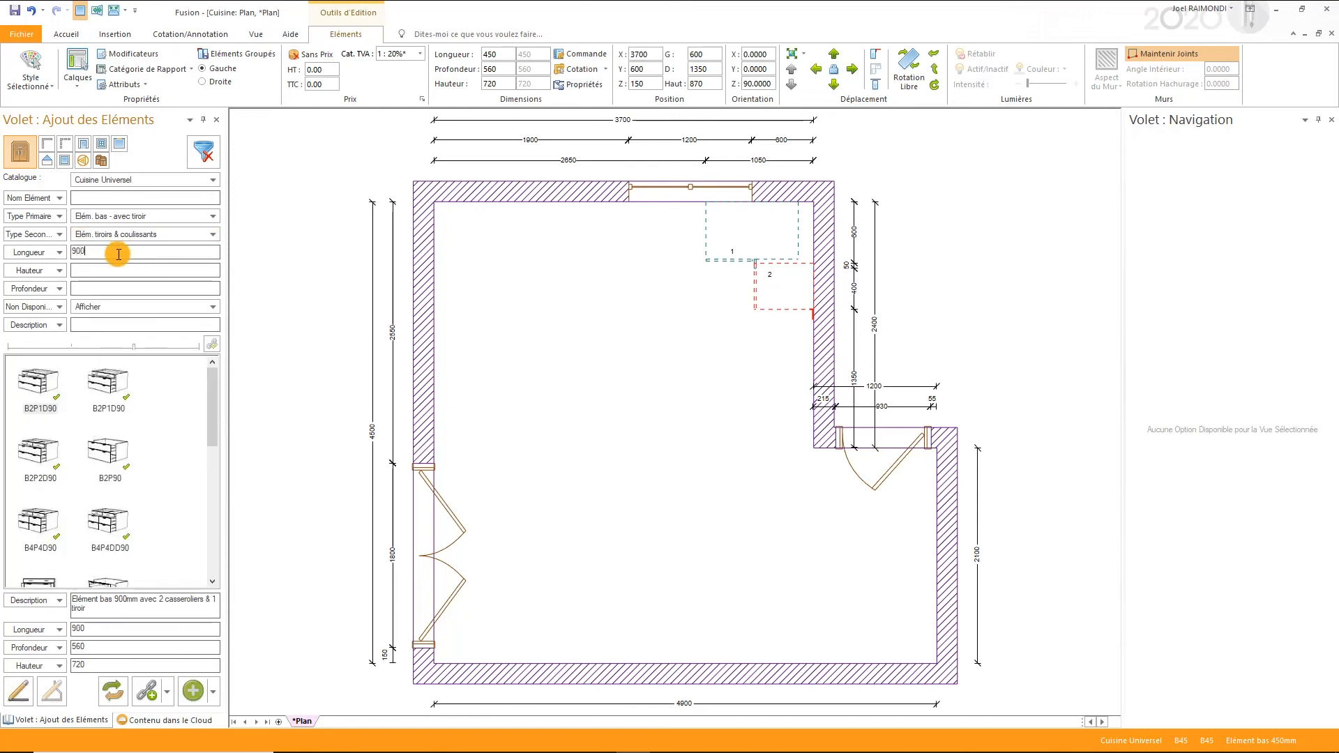
{"action": "scroll", "coordinate": [122, 417], "scroll_direction": "down", "scroll_amount": 5}
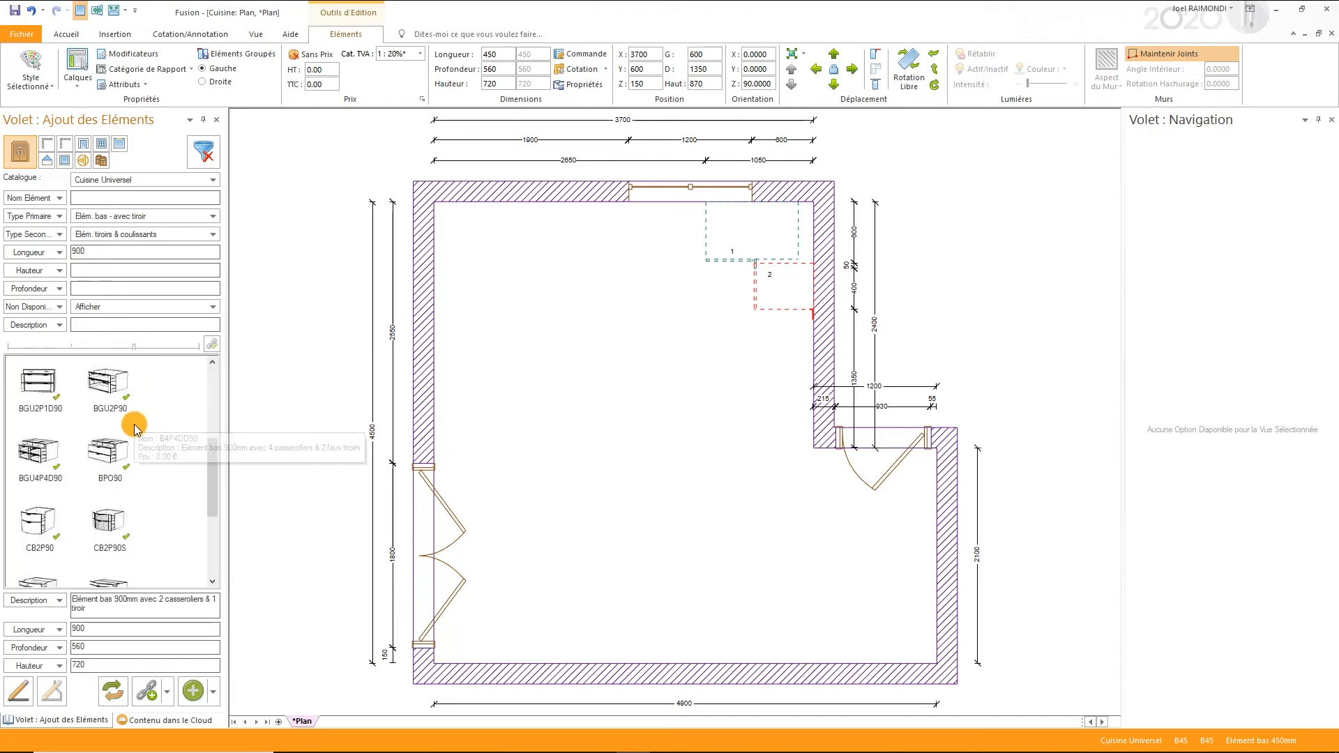
{"action": "scroll", "coordinate": [130, 461], "scroll_direction": "up", "scroll_amount": 3}
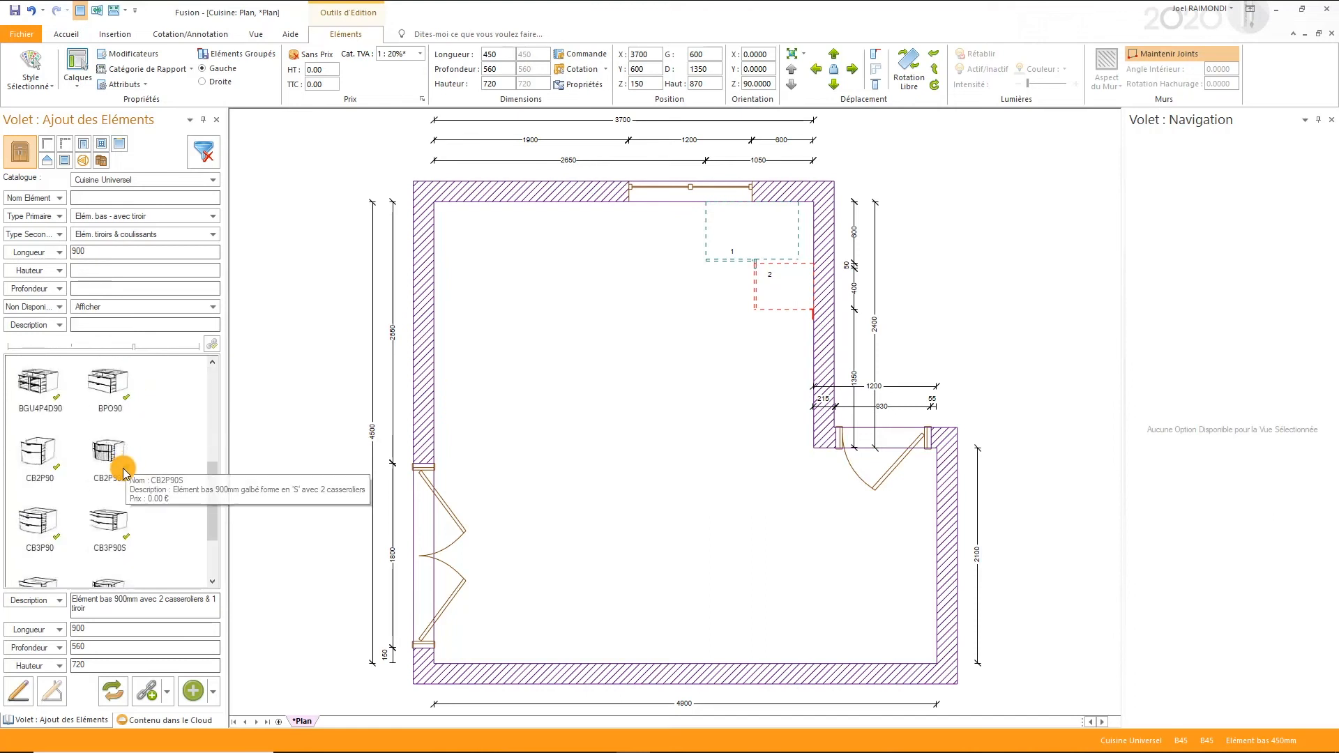
{"action": "scroll", "coordinate": [124, 487], "scroll_direction": "up", "scroll_amount": 3}
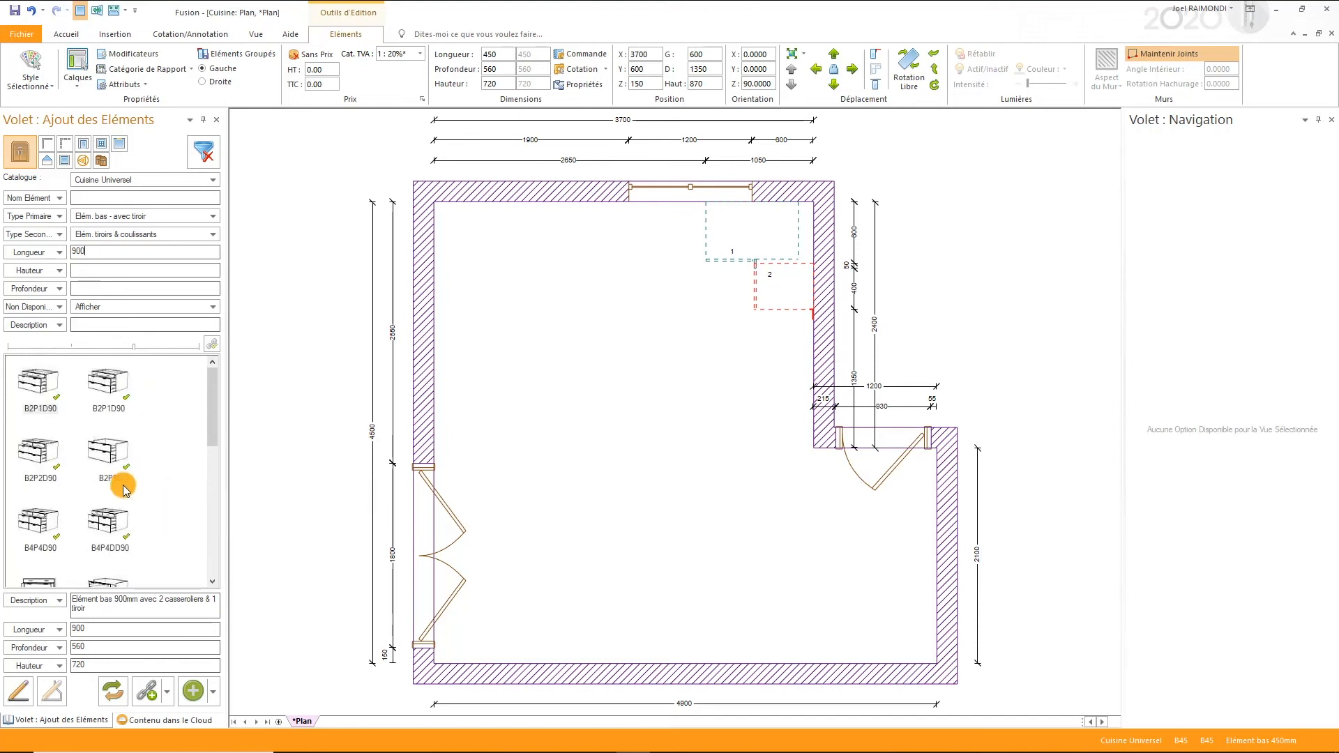
{"action": "left_click", "coordinate": [110, 449]}
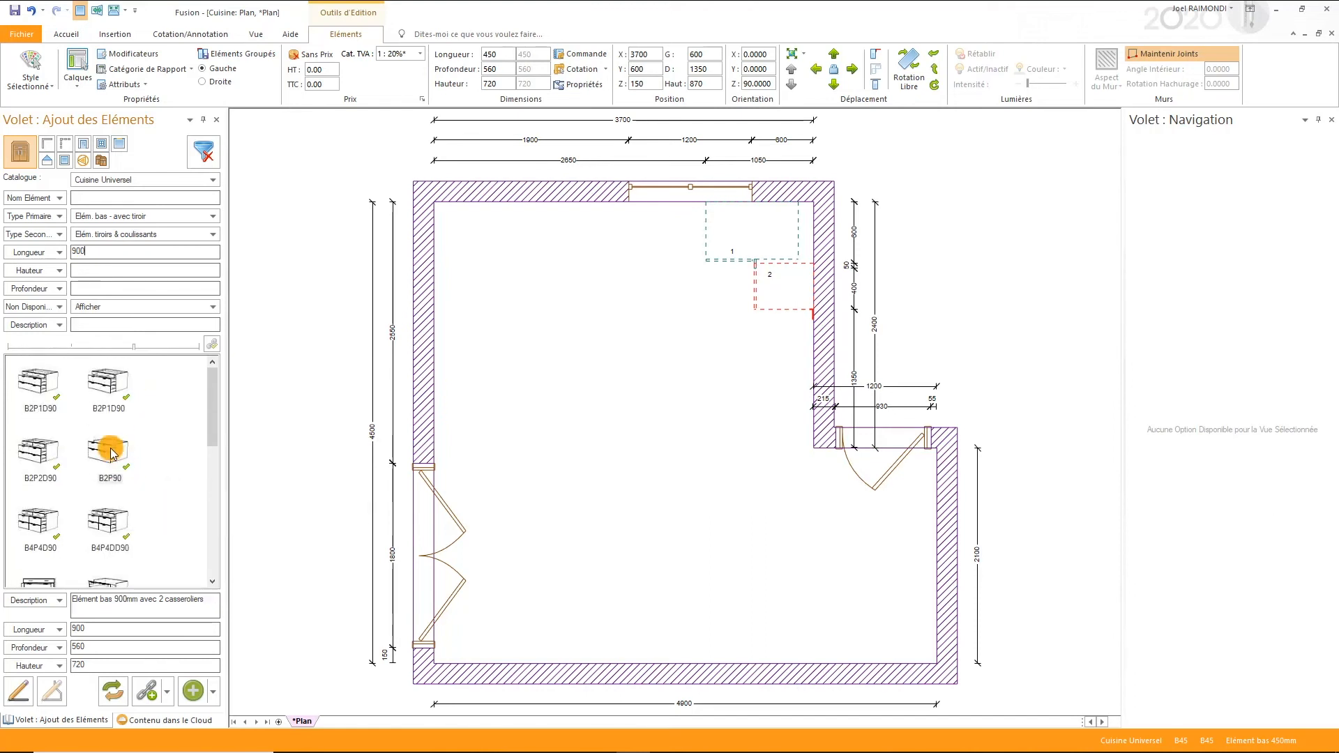
{"action": "left_click", "coordinate": [191, 693]}
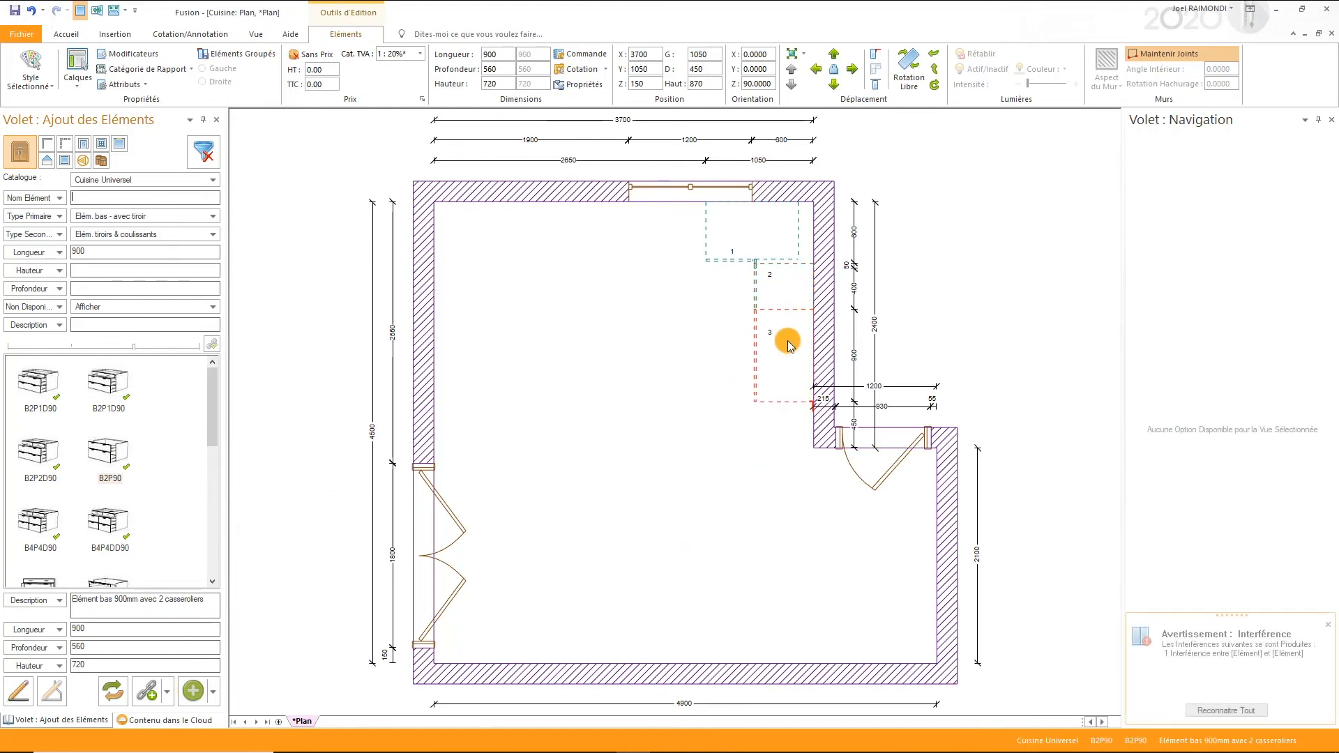
- Copy the B45 base unit to the free end of the run beyond B2P90 and switch the copy's hinging to Droite
{"action": "left_click", "coordinate": [791, 296]}
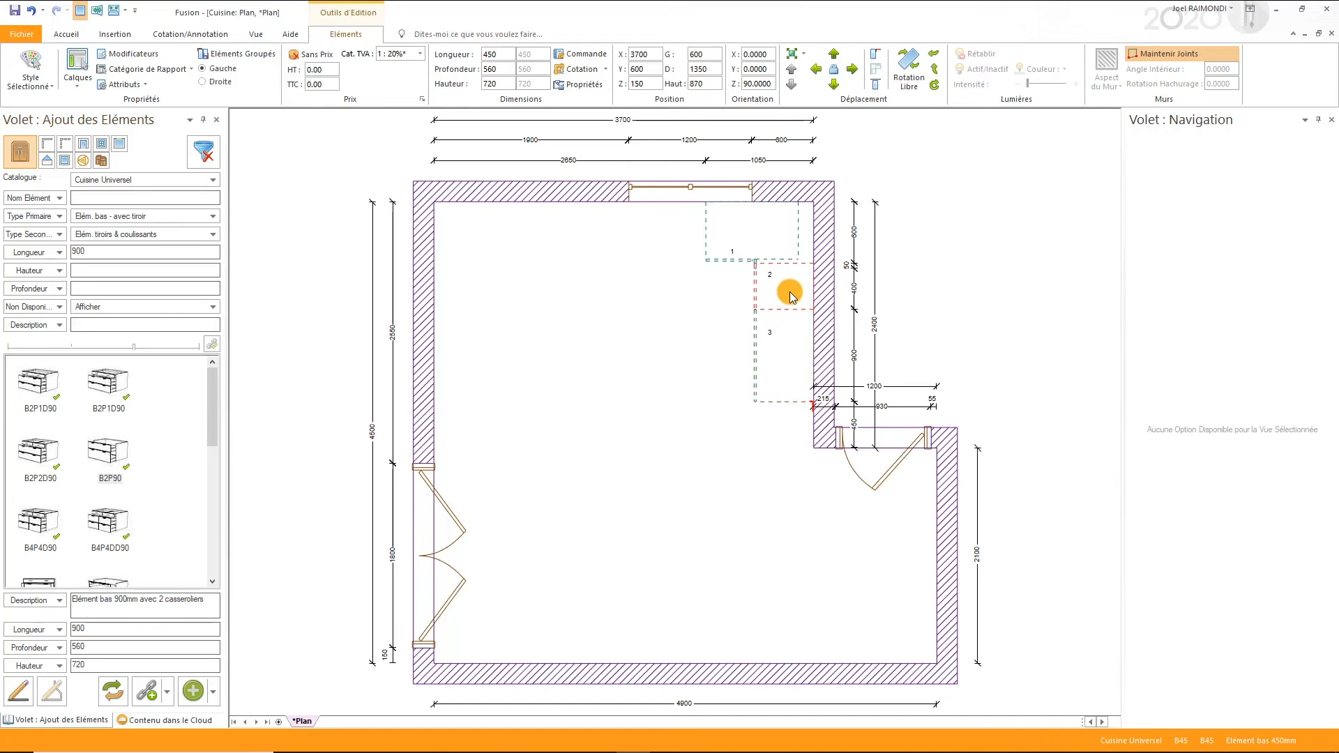
{"action": "left_click_drag", "start_coordinate": [790, 296], "coordinate": [767, 439]}
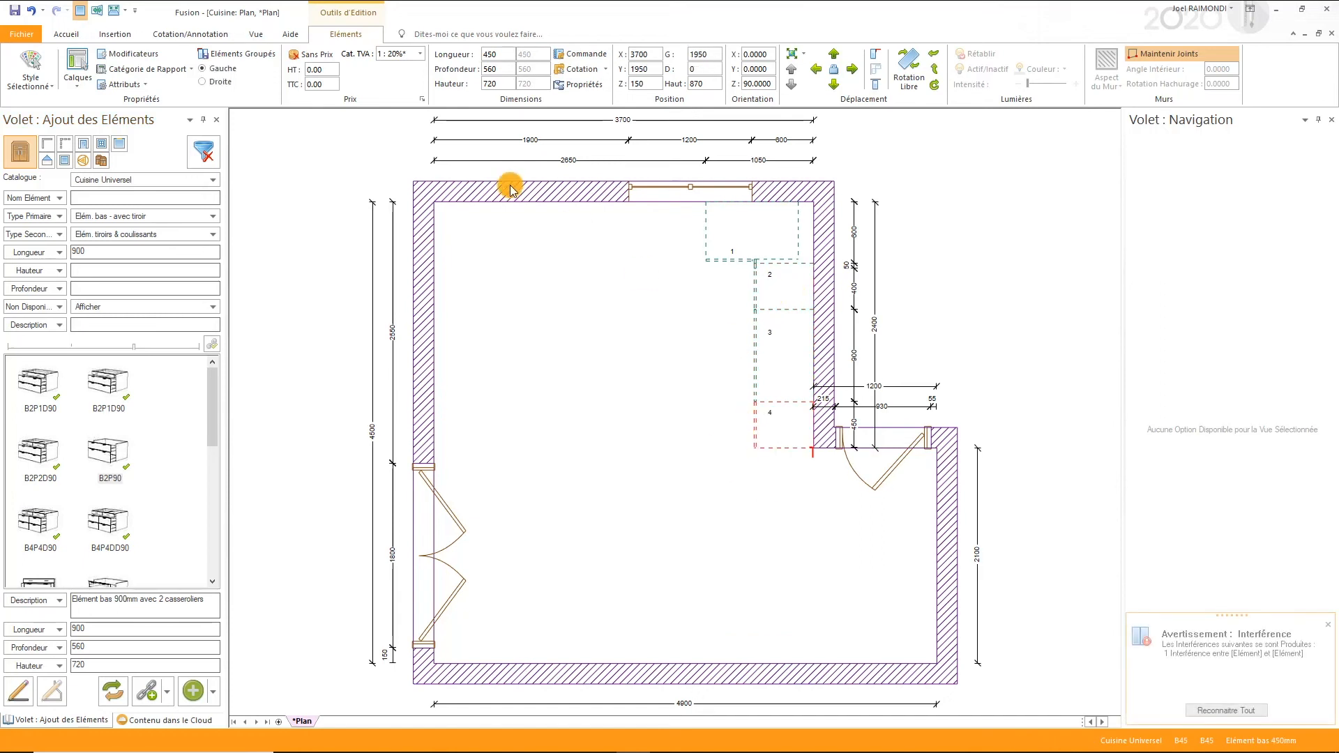
{"action": "left_click", "coordinate": [219, 83]}
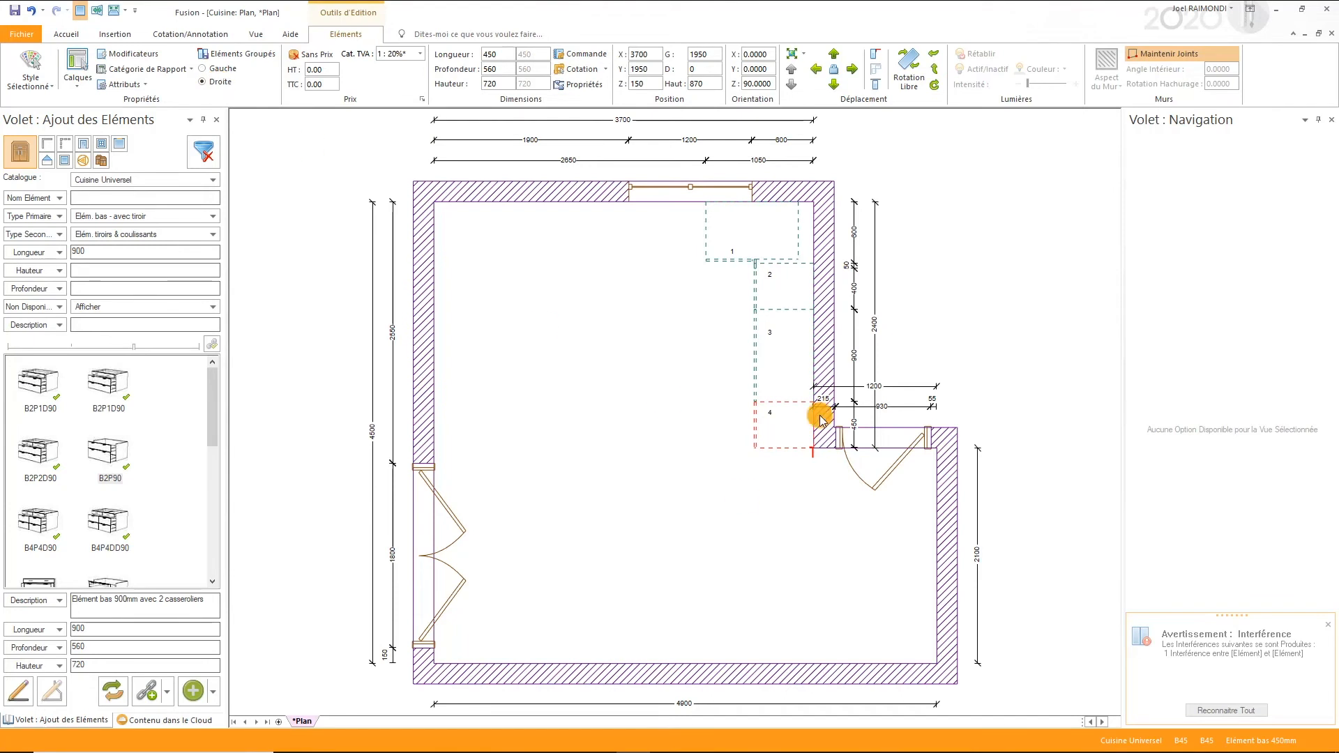
{"action": "left_click", "coordinate": [772, 509]}
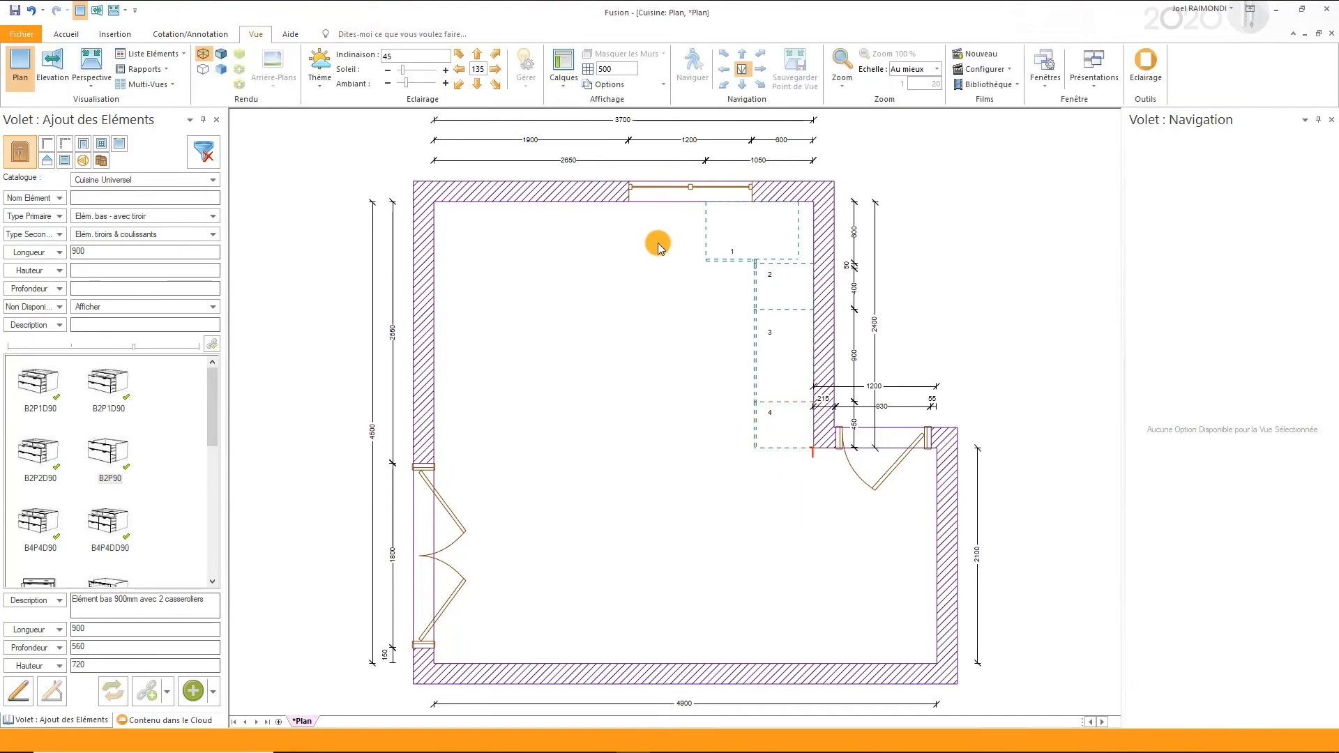
- Attach the placement cursor to the left end of the window wall
{"action": "left_click", "coordinate": [446, 194]}
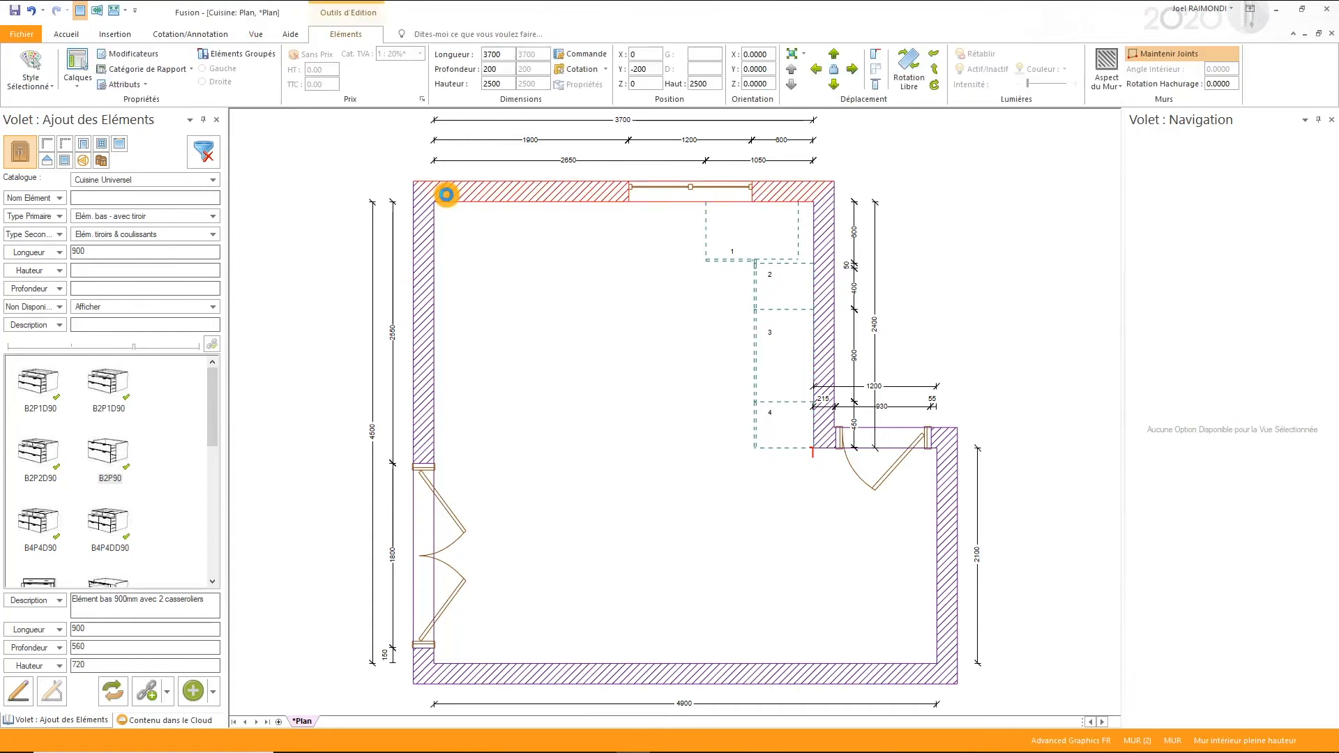
{"action": "right_click", "coordinate": [491, 200]}
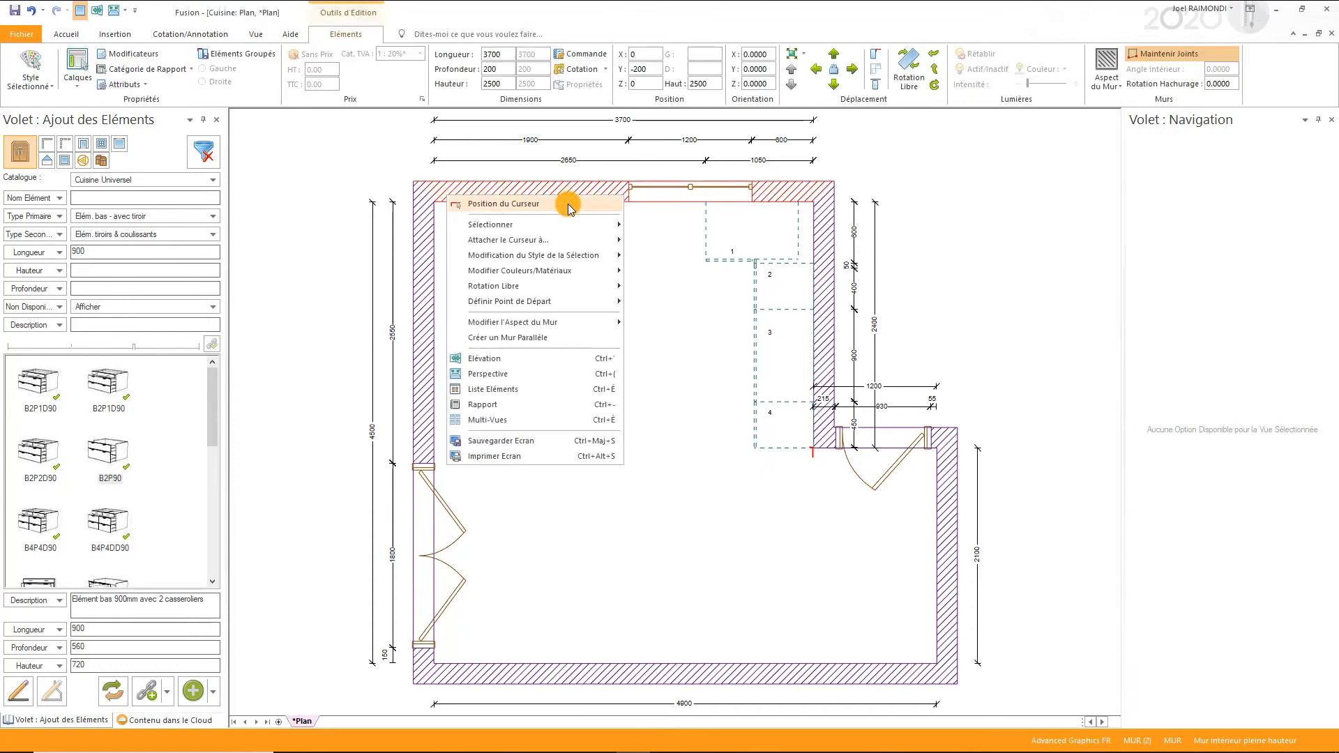
{"action": "mouse_move", "coordinate": [568, 239]}
{"action": "left_click", "coordinate": [658, 241]}
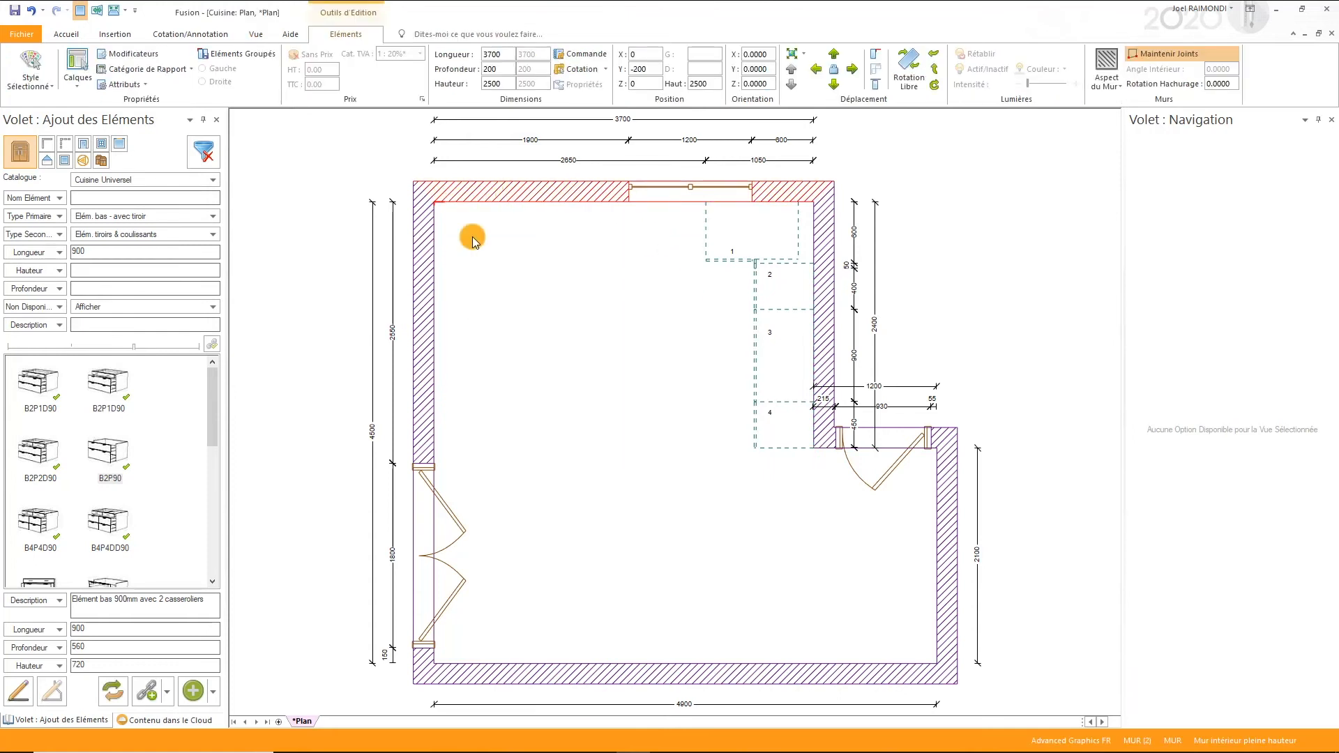
- Filter the catalogue to Colonnes - moyennes of the type Fileurs de colonnes, with the length filter cleared
{"action": "left_click", "coordinate": [91, 217]}
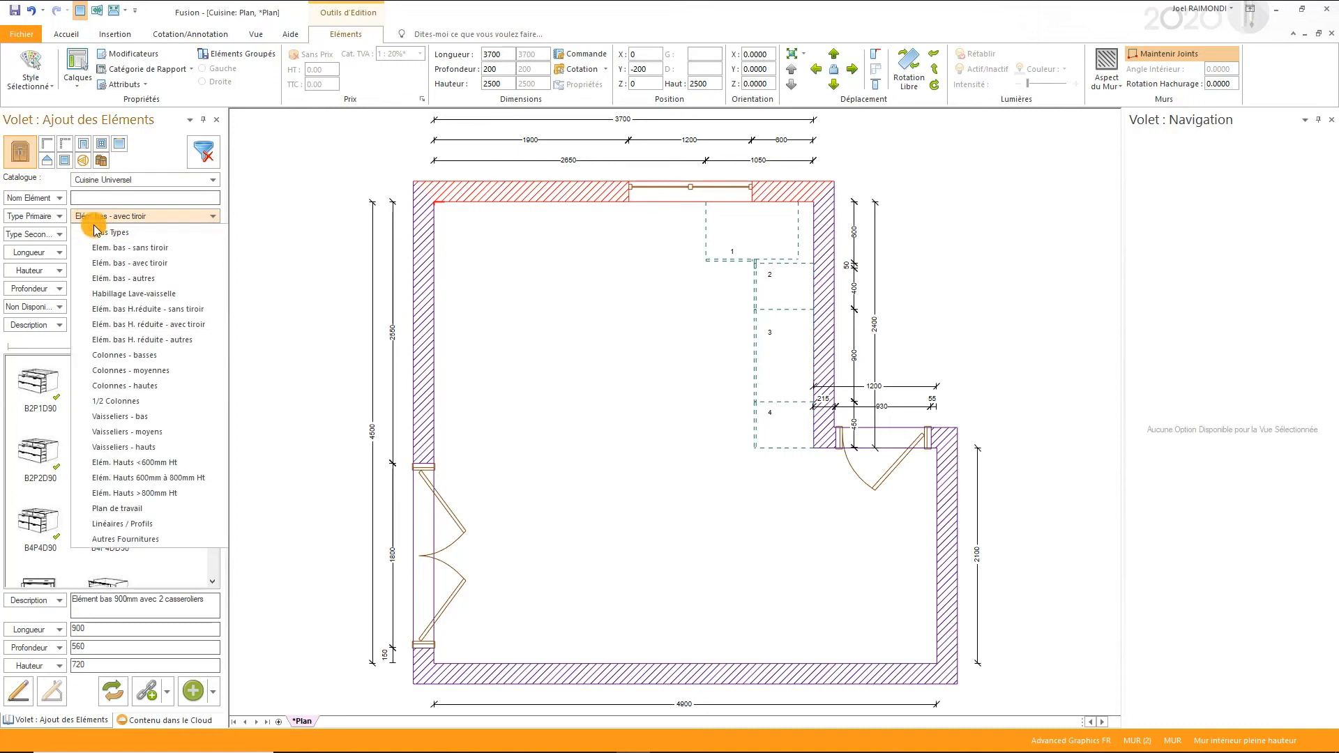
{"action": "left_click", "coordinate": [116, 370]}
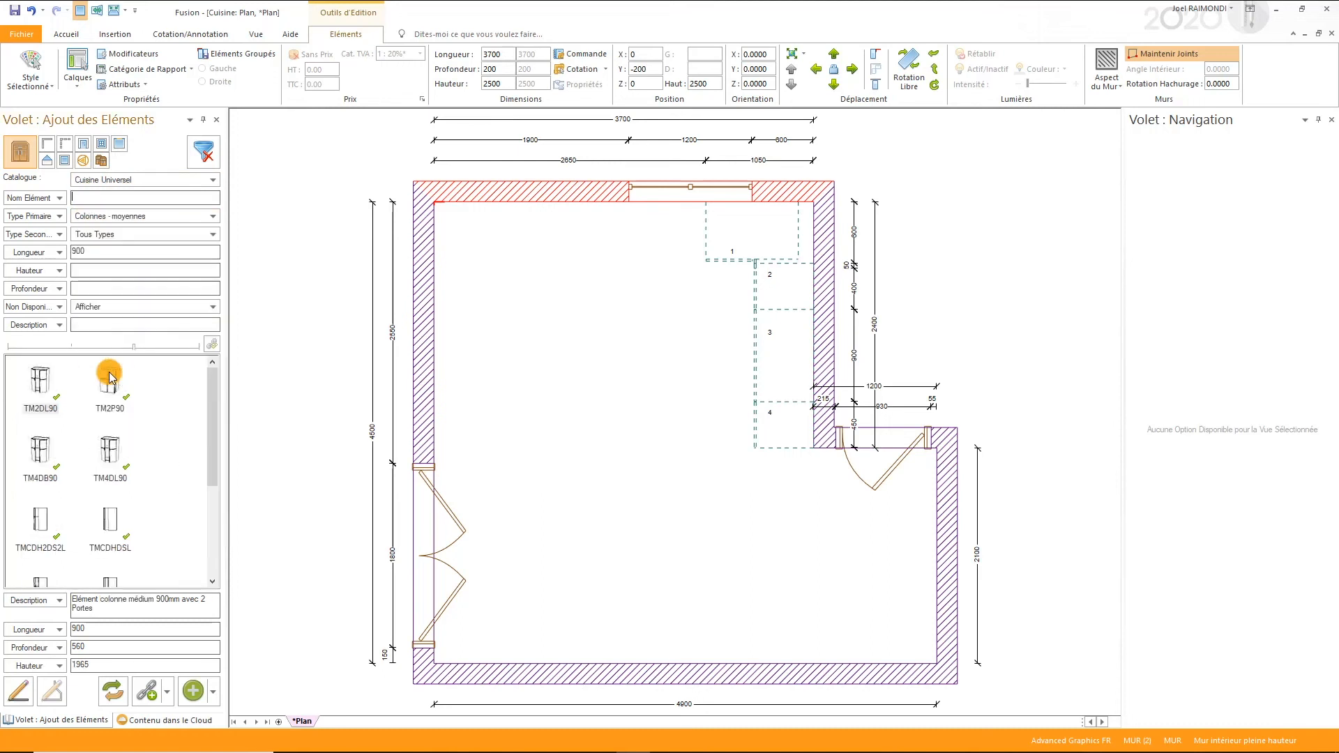
{"action": "key", "text": "BackSpace"}
{"action": "left_click", "coordinate": [98, 235]}
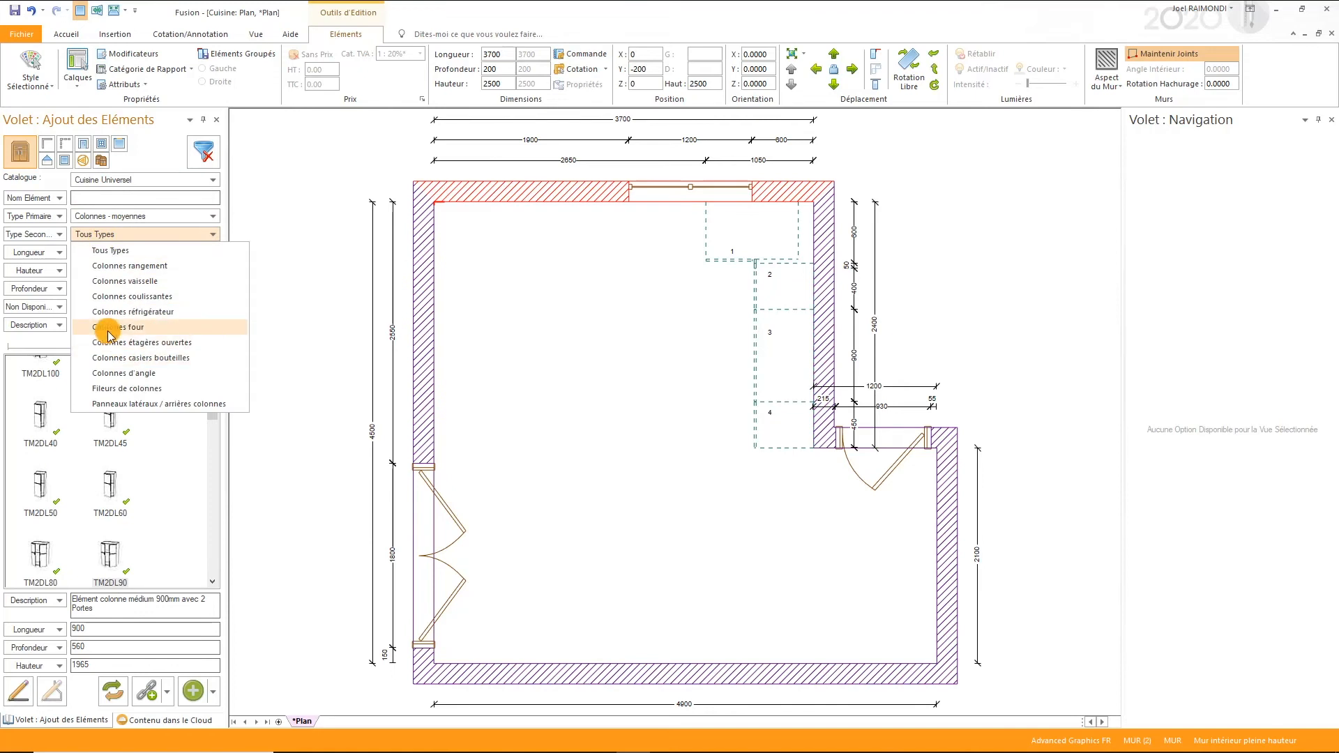
{"action": "left_click", "coordinate": [106, 388]}
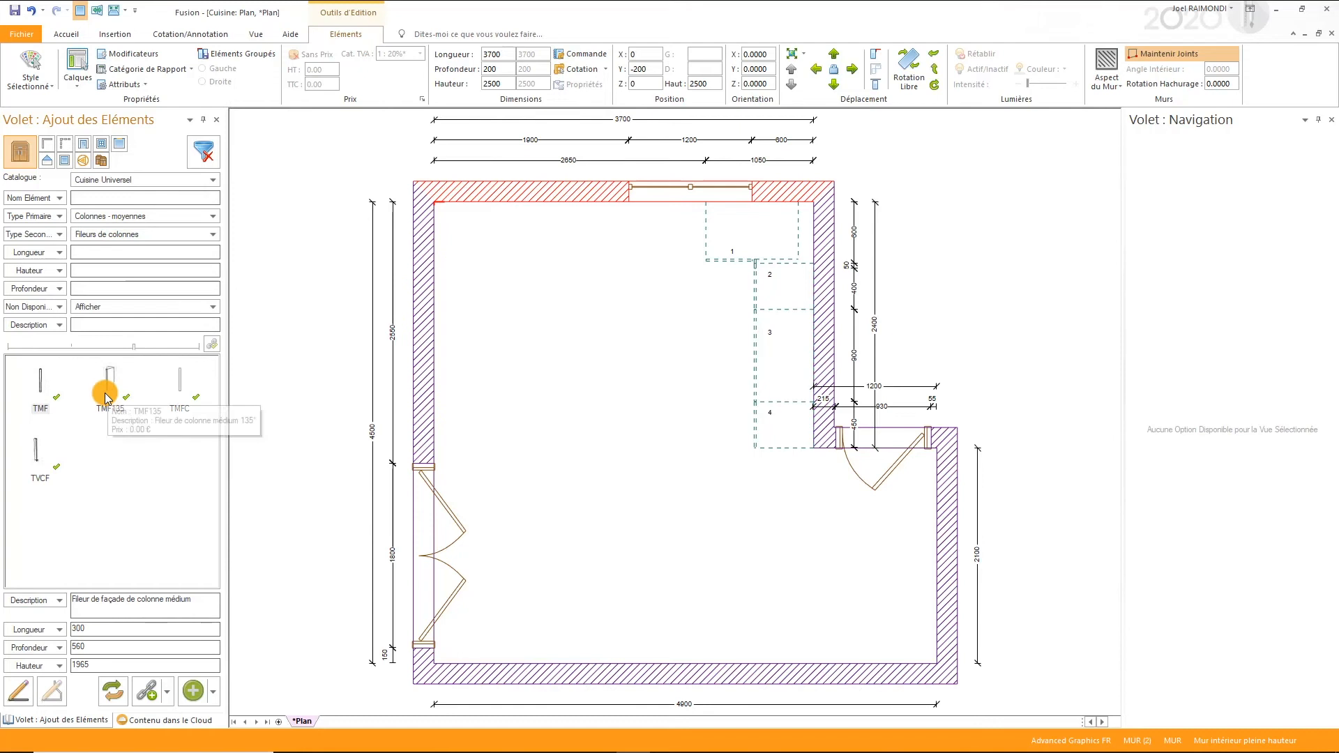
{"action": "double_click", "coordinate": [34, 459]}
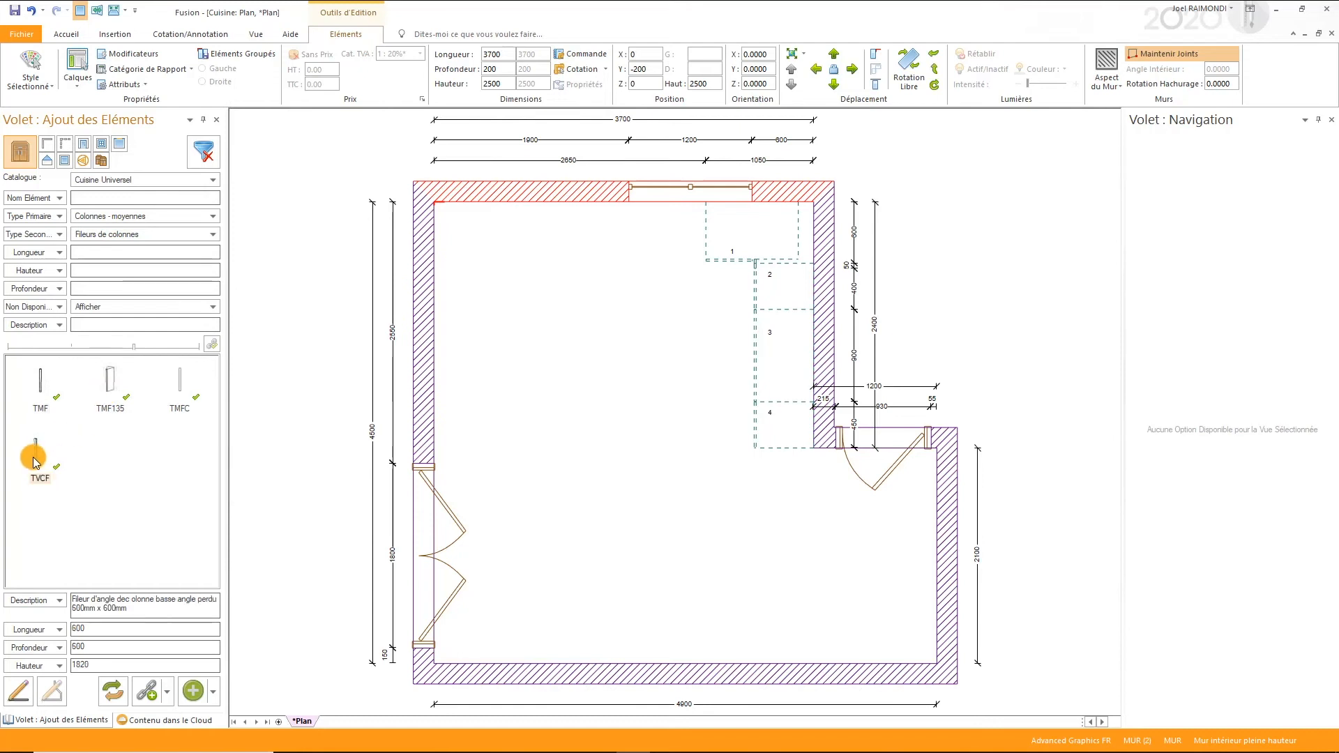
{"action": "type", "text": "50"}
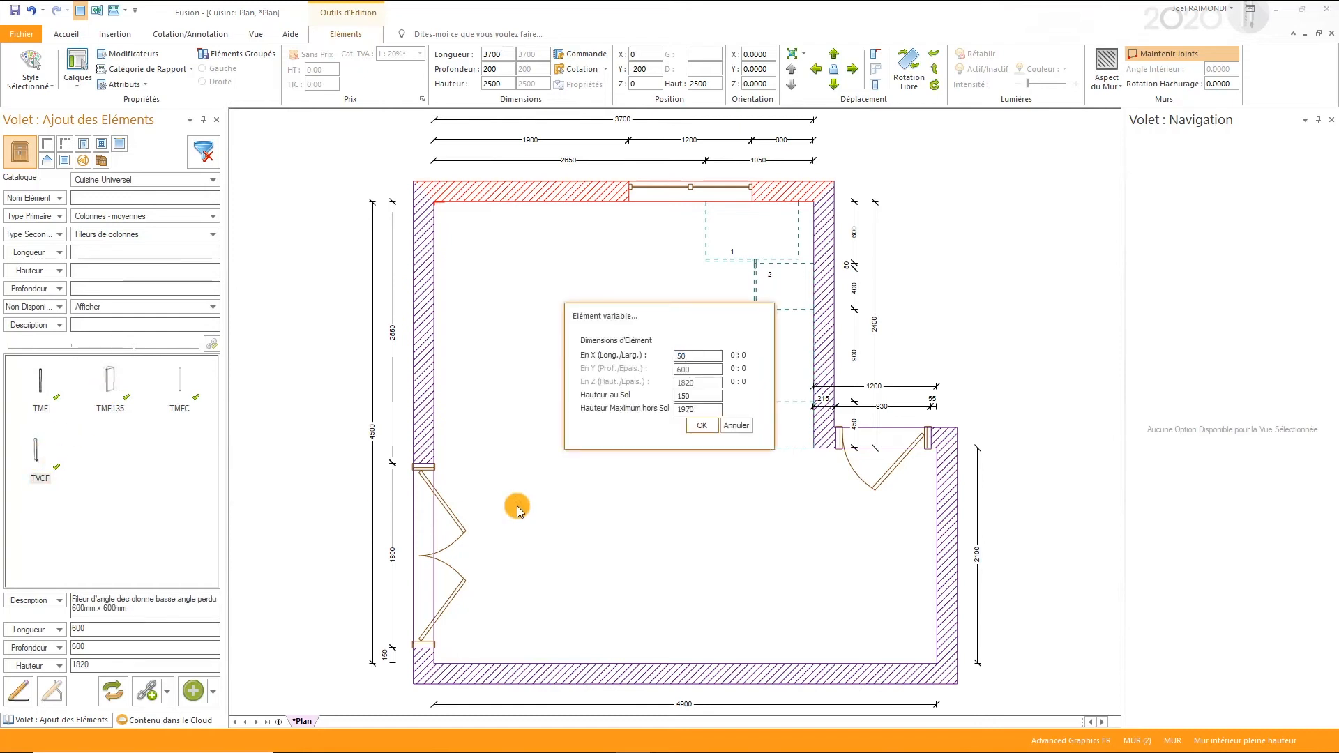
{"action": "key", "text": "Return"}
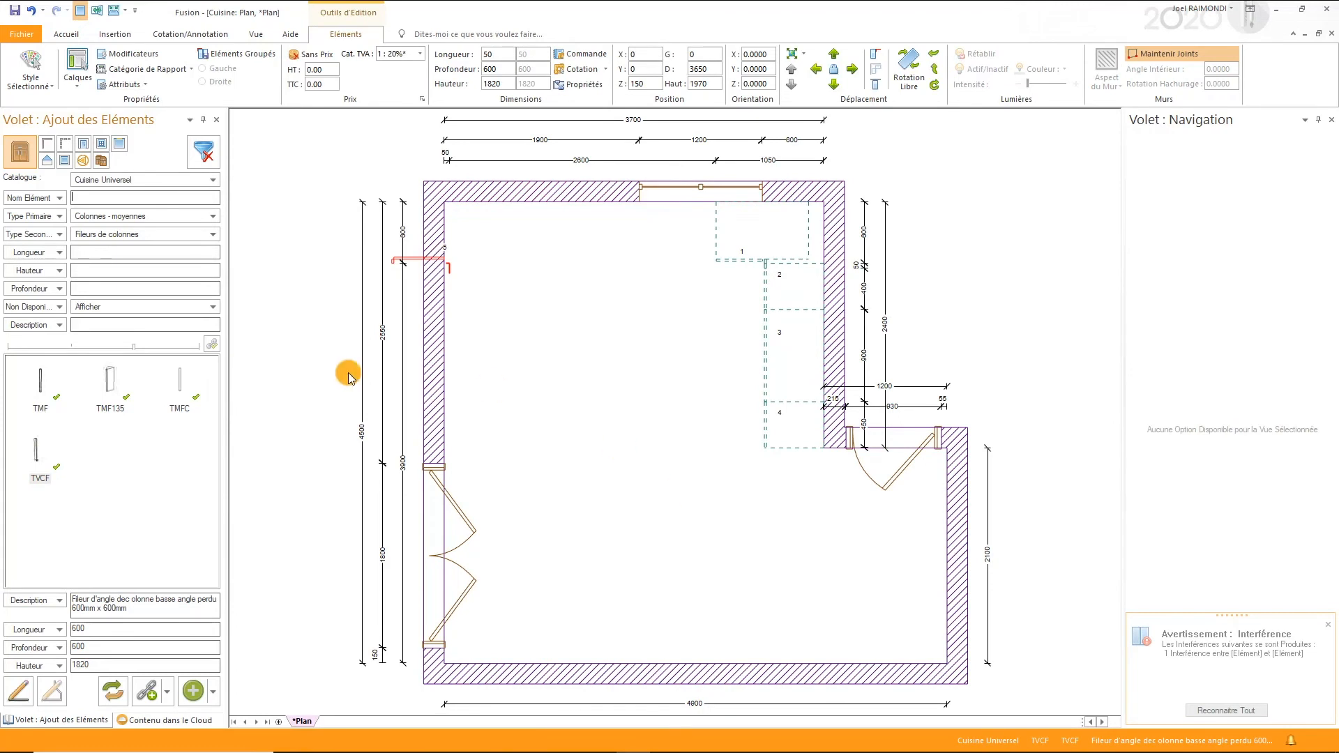
{"action": "key", "text": "ctrl+z"}
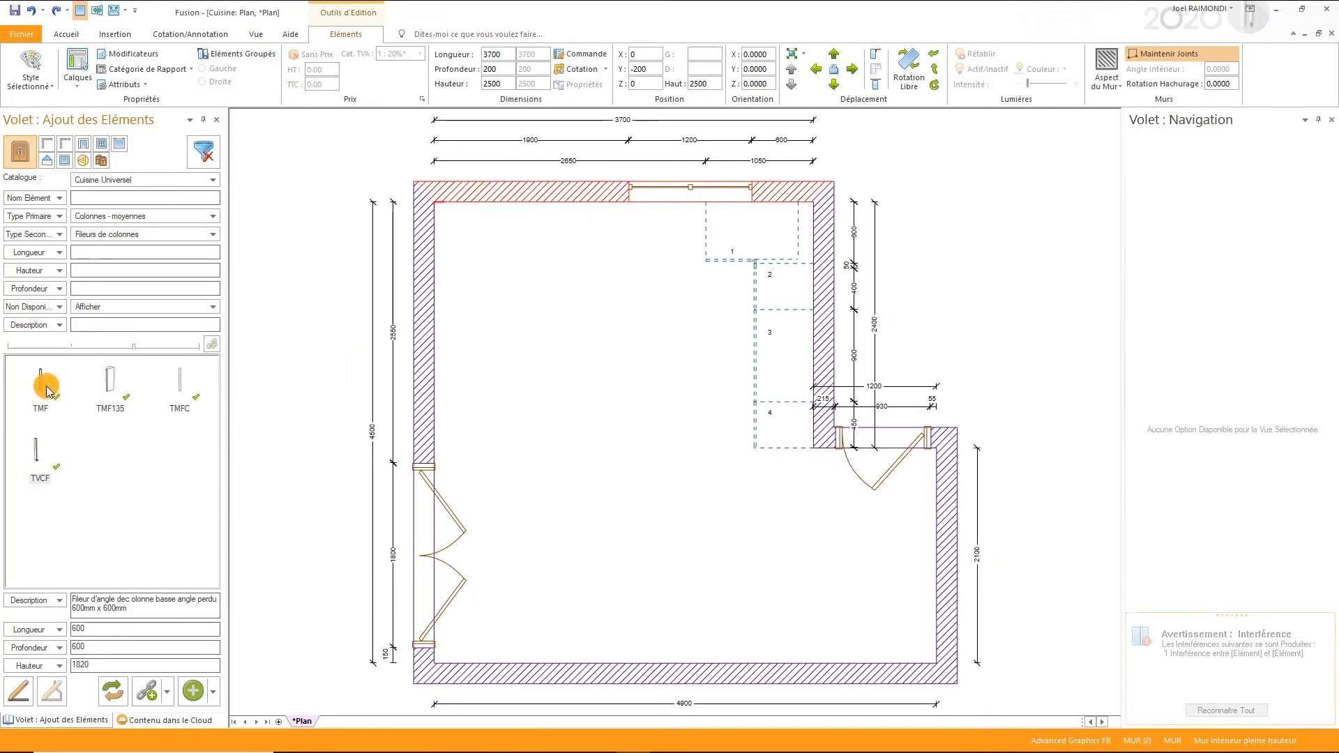
- Place the column filler TMF at the left end of the window wall with a width of 50
{"action": "double_click", "coordinate": [40, 386]}
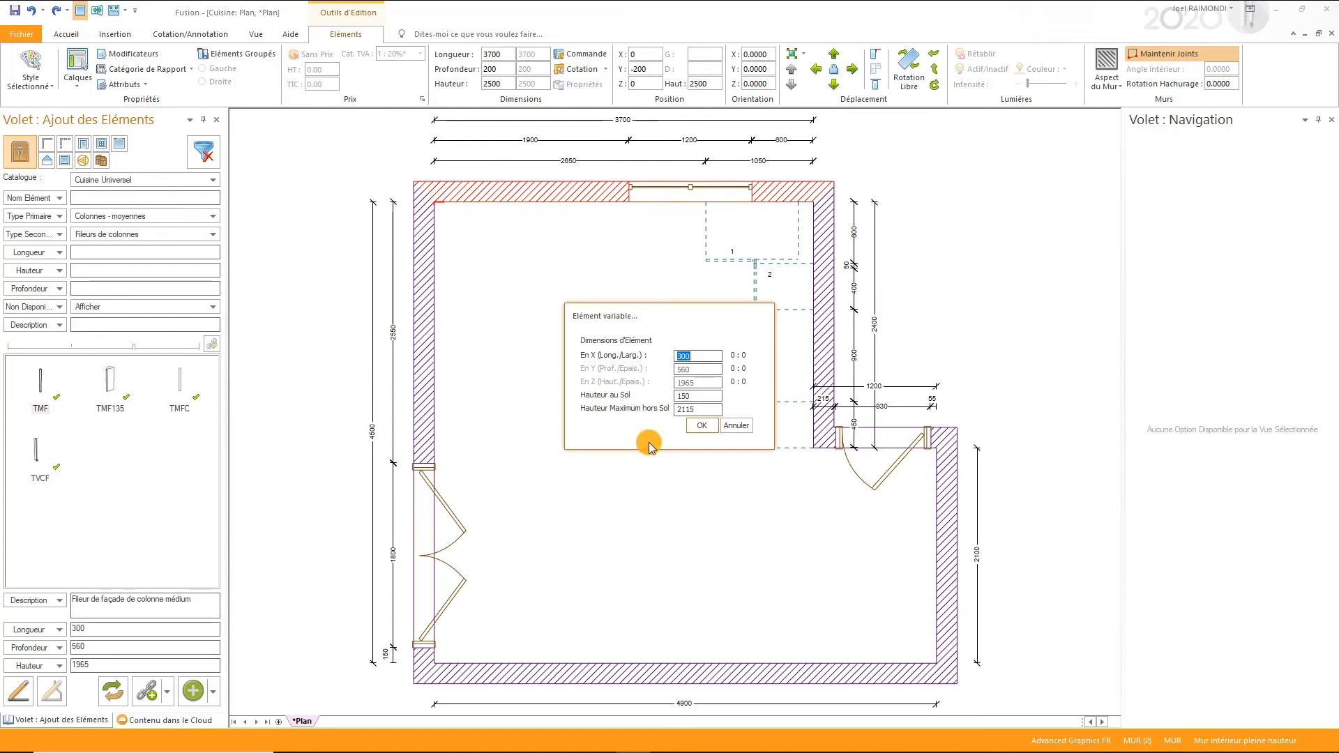
{"action": "type", "text": "50"}
{"action": "key", "text": "Return"}
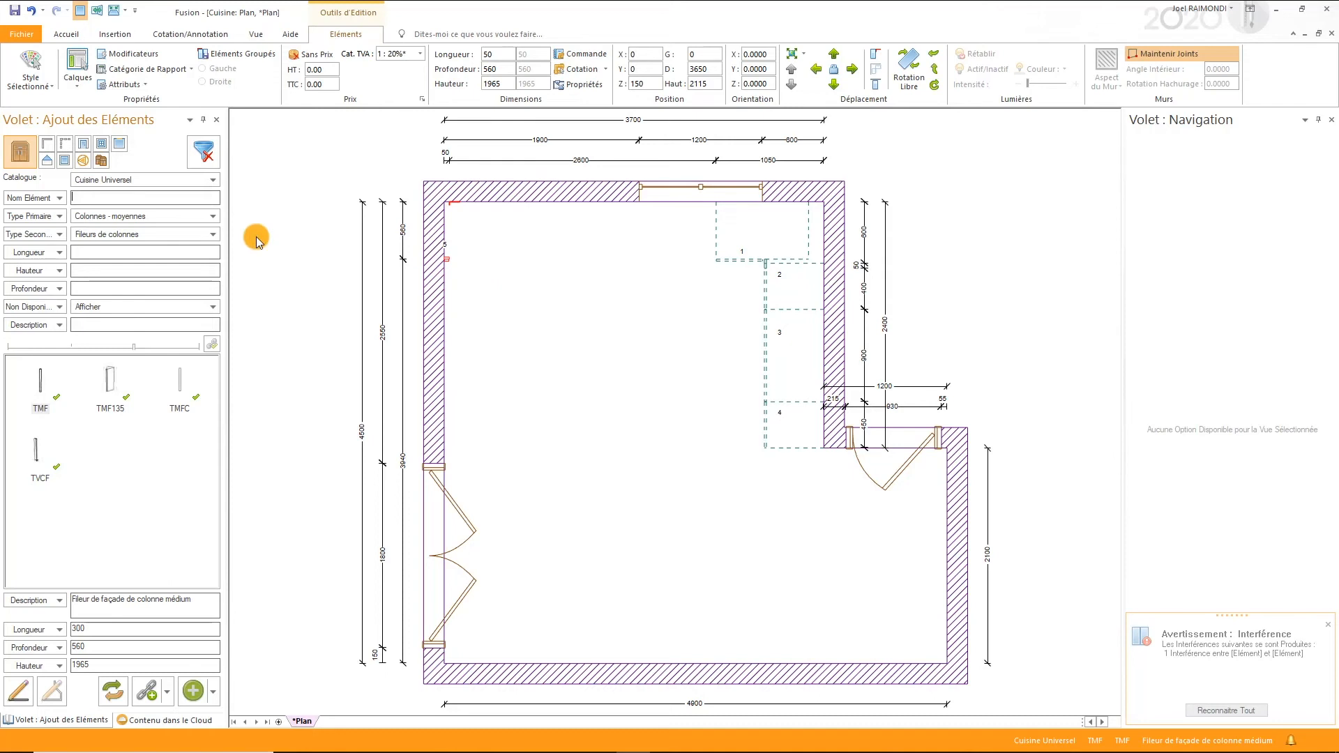
- Filter the catalogue to Colonnes réfrigérateur and place column TMIF2D beside the filler on the window wall with left hinging (Ferrage Gauche)
{"action": "left_click", "coordinate": [161, 233]}
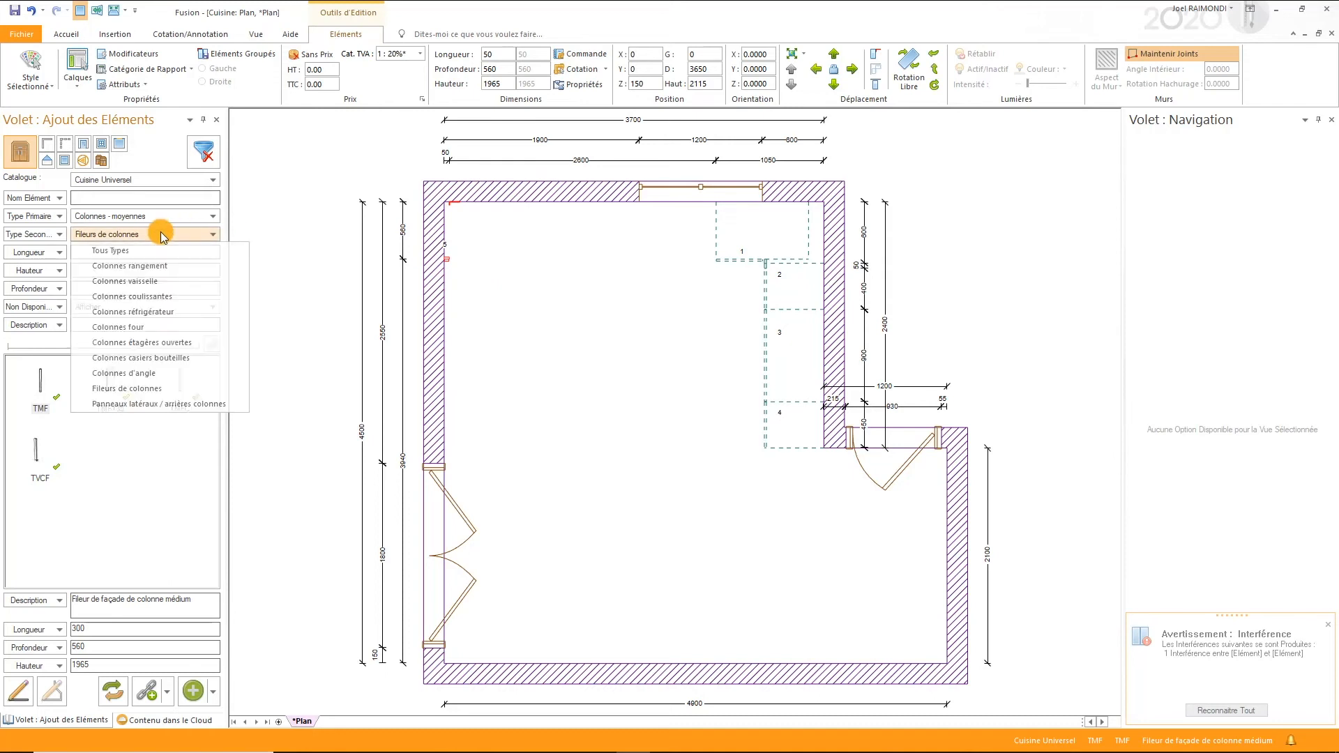
{"action": "left_click", "coordinate": [161, 313]}
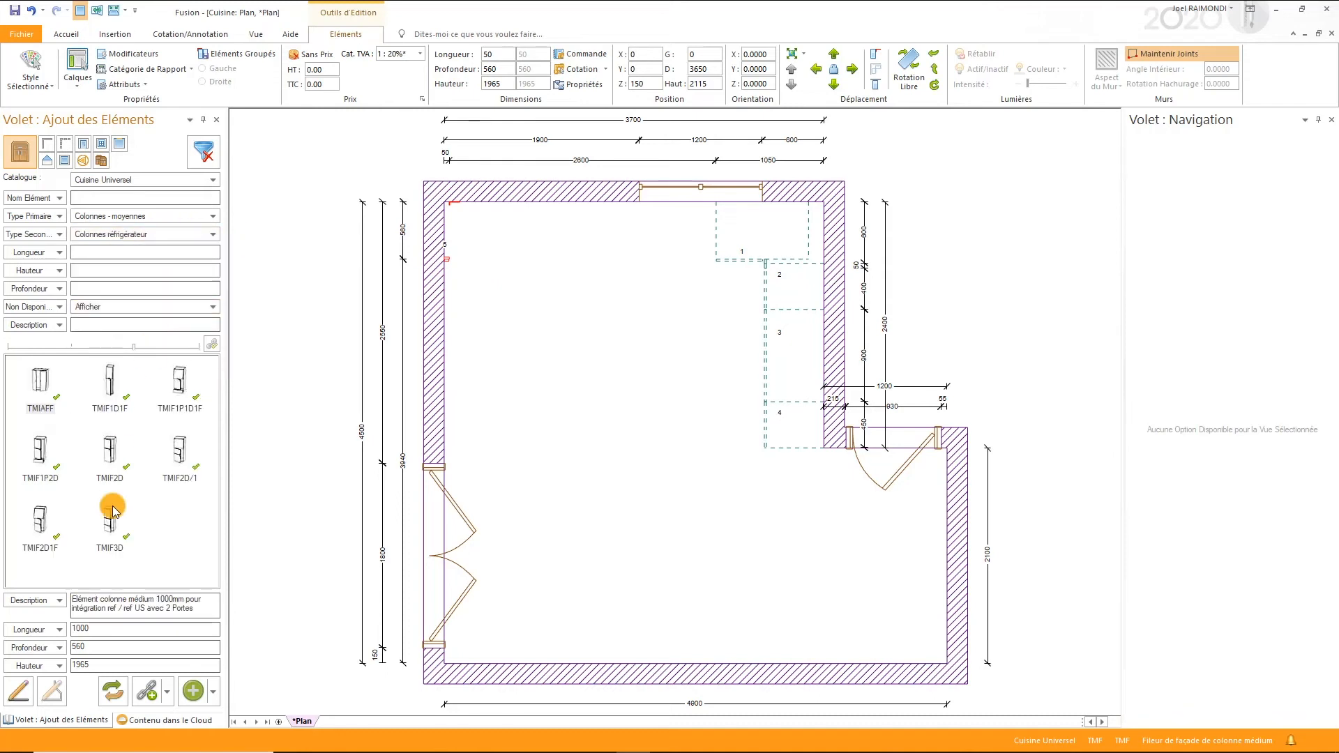
{"action": "left_click", "coordinate": [109, 450]}
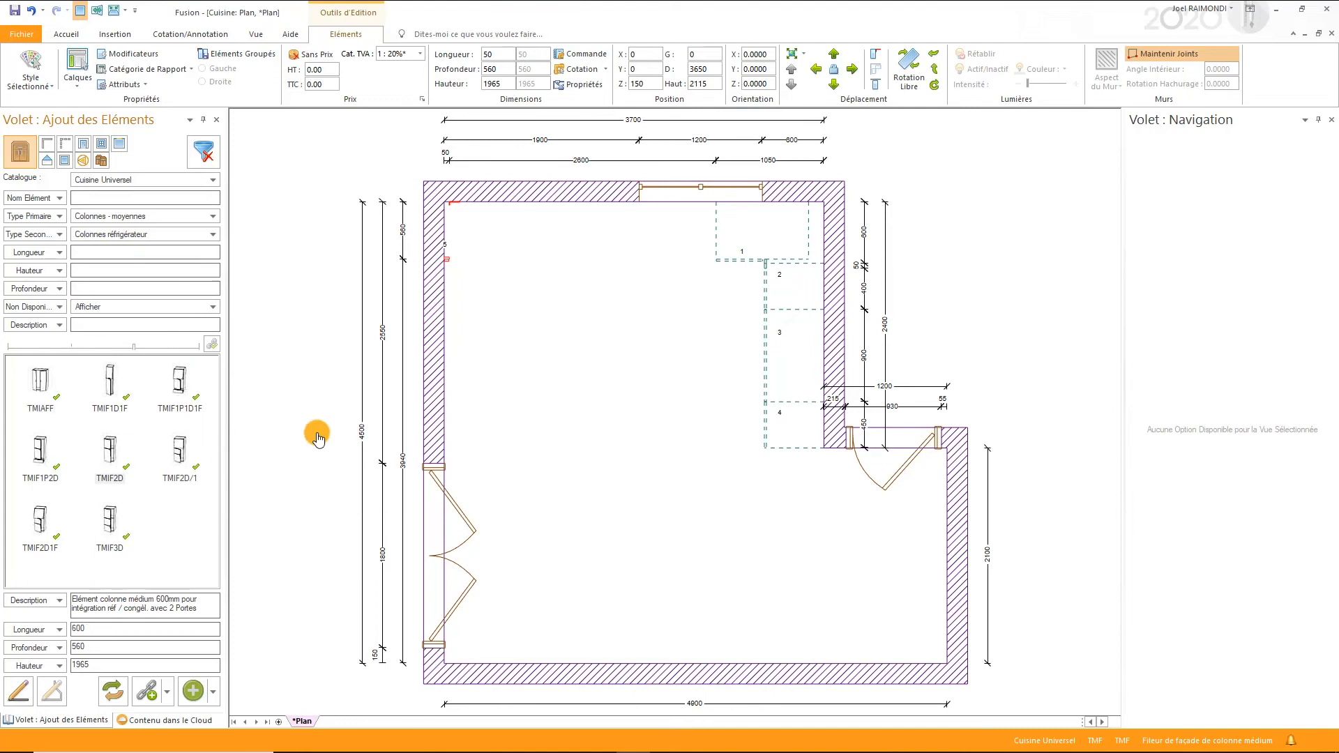
{"action": "left_click", "coordinate": [453, 189]}
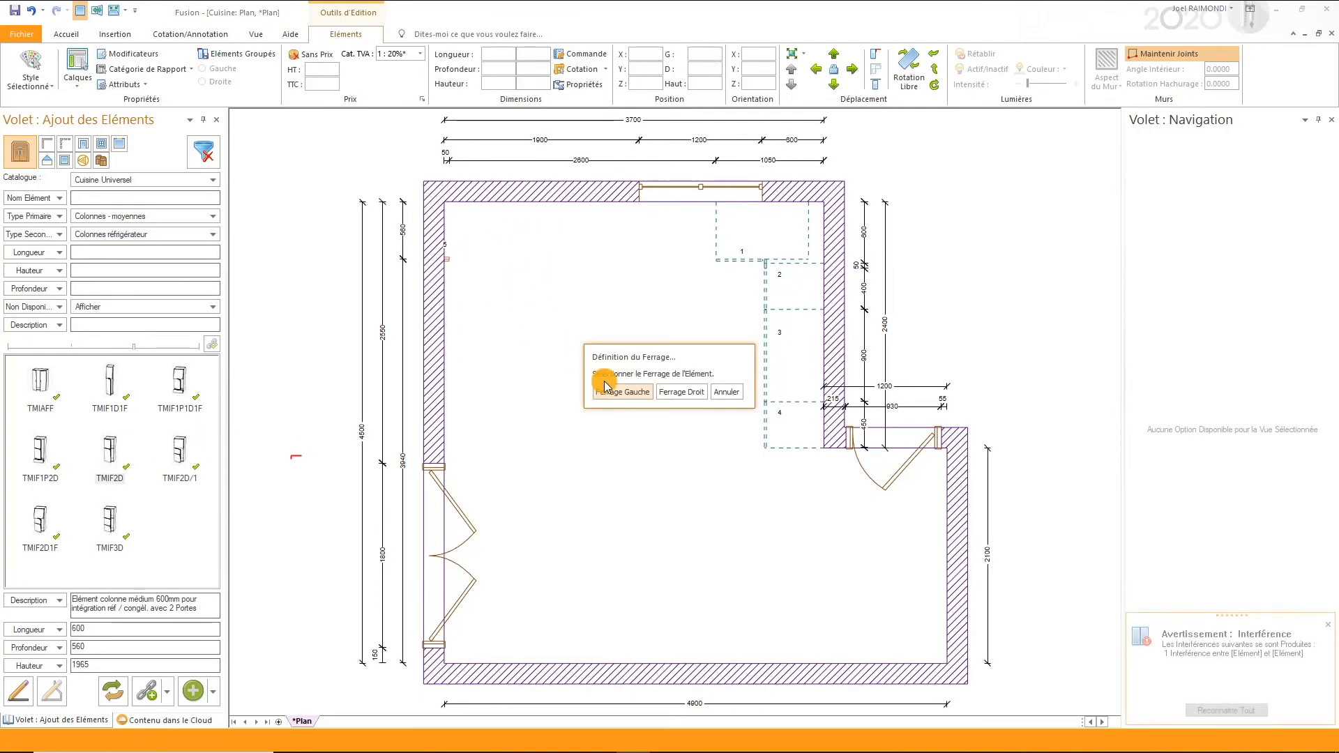
{"action": "left_click", "coordinate": [622, 391]}
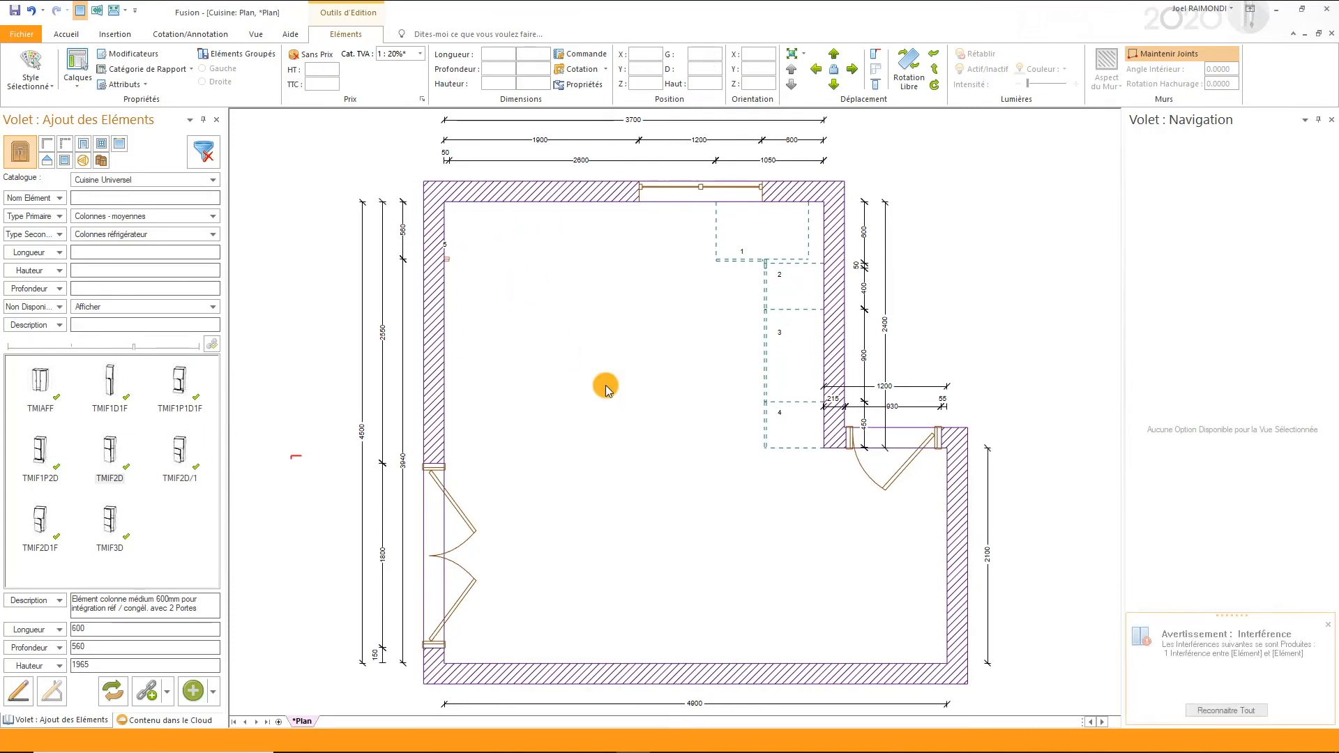
- Filter the catalogue to Colonnes four and place column TMMH2P1D beside the refrigerator column on the window wall
{"action": "left_click", "coordinate": [167, 237]}
{"action": "left_click", "coordinate": [129, 325]}
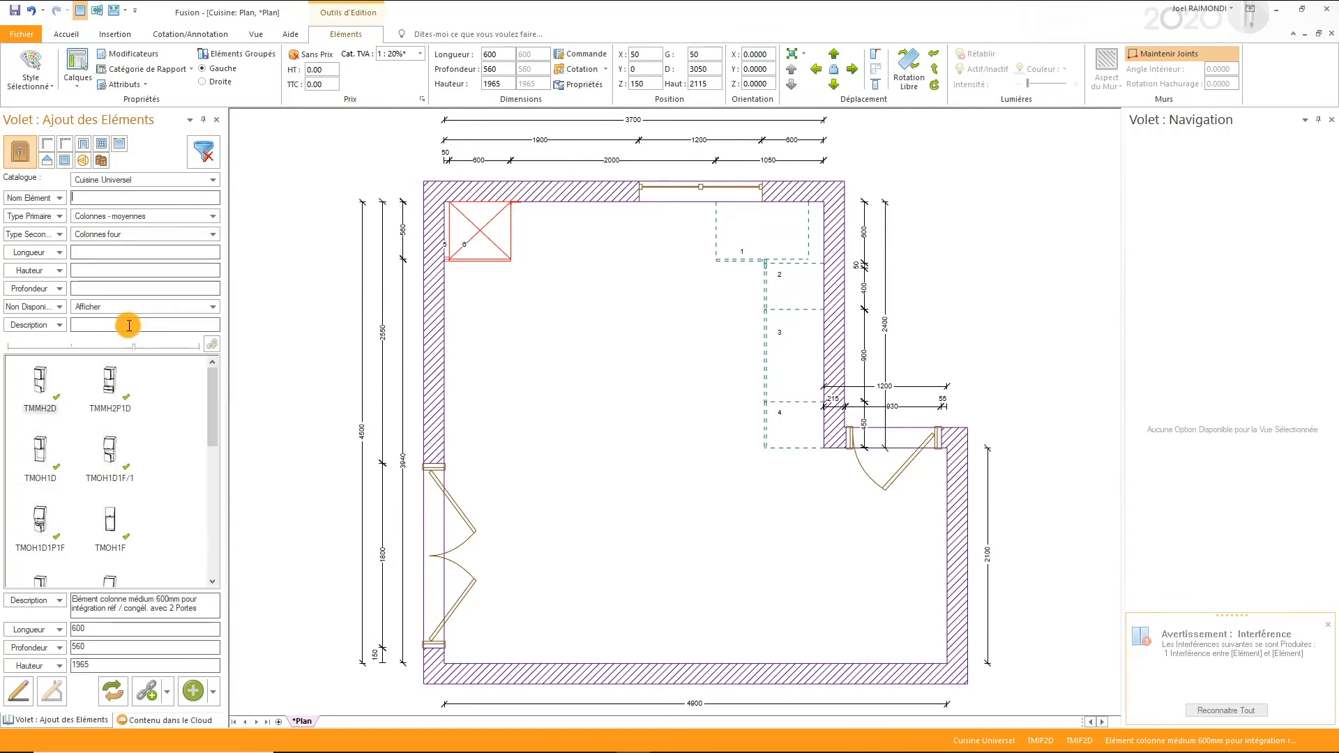
{"action": "left_click", "coordinate": [111, 375]}
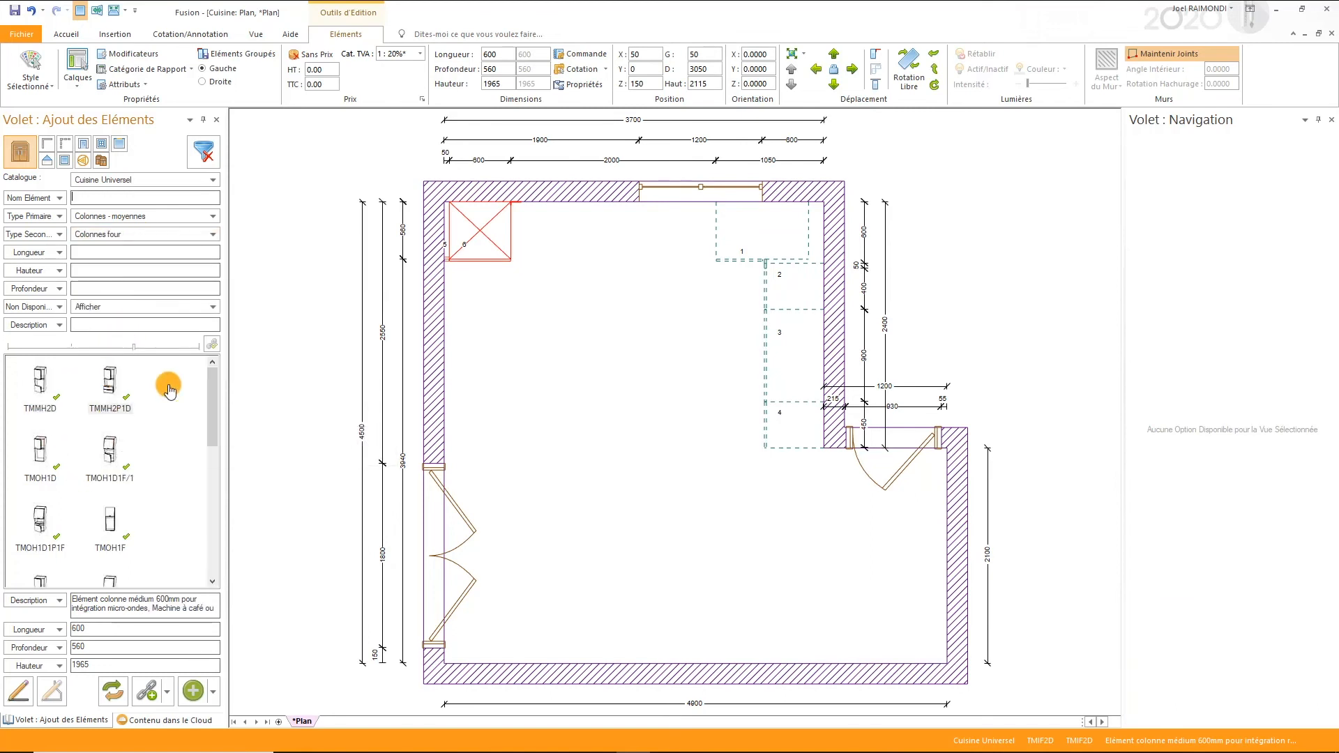
{"action": "left_click_drag", "start_coordinate": [170, 391], "coordinate": [516, 199]}
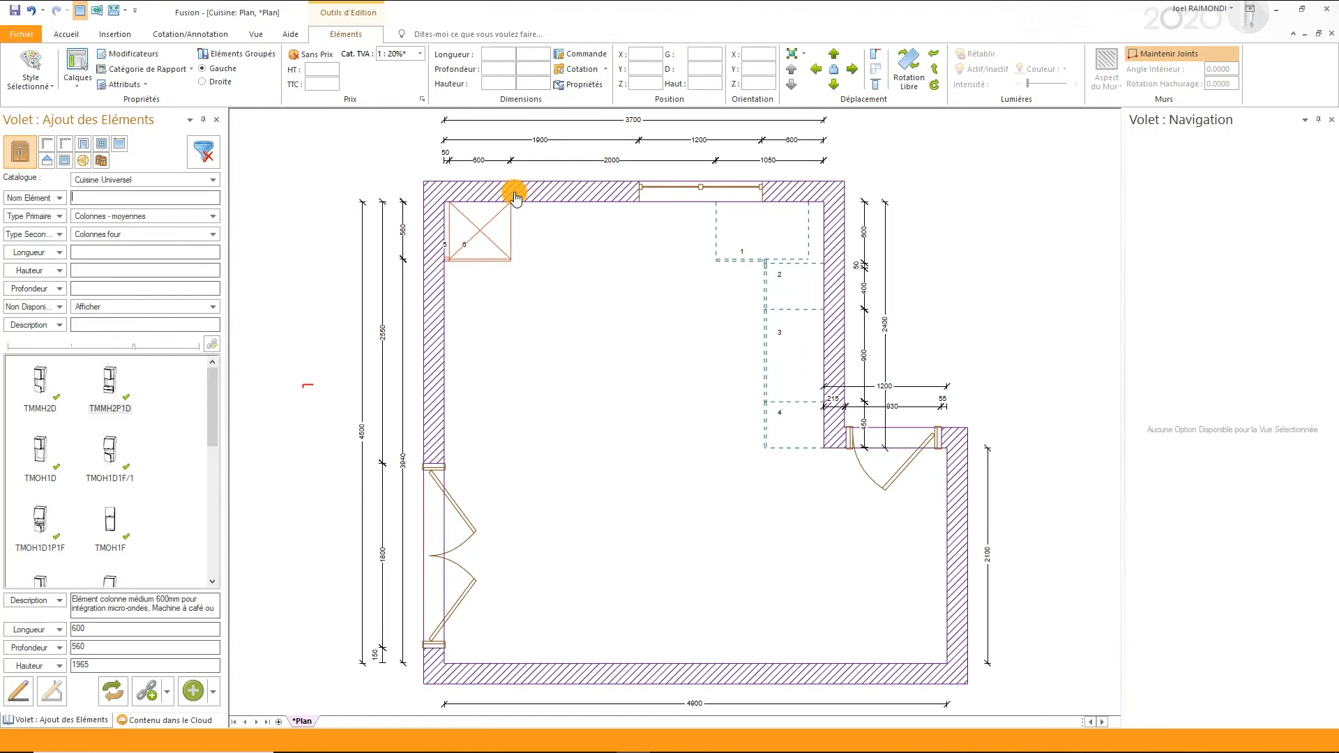
{"action": "left_click", "coordinate": [624, 392]}
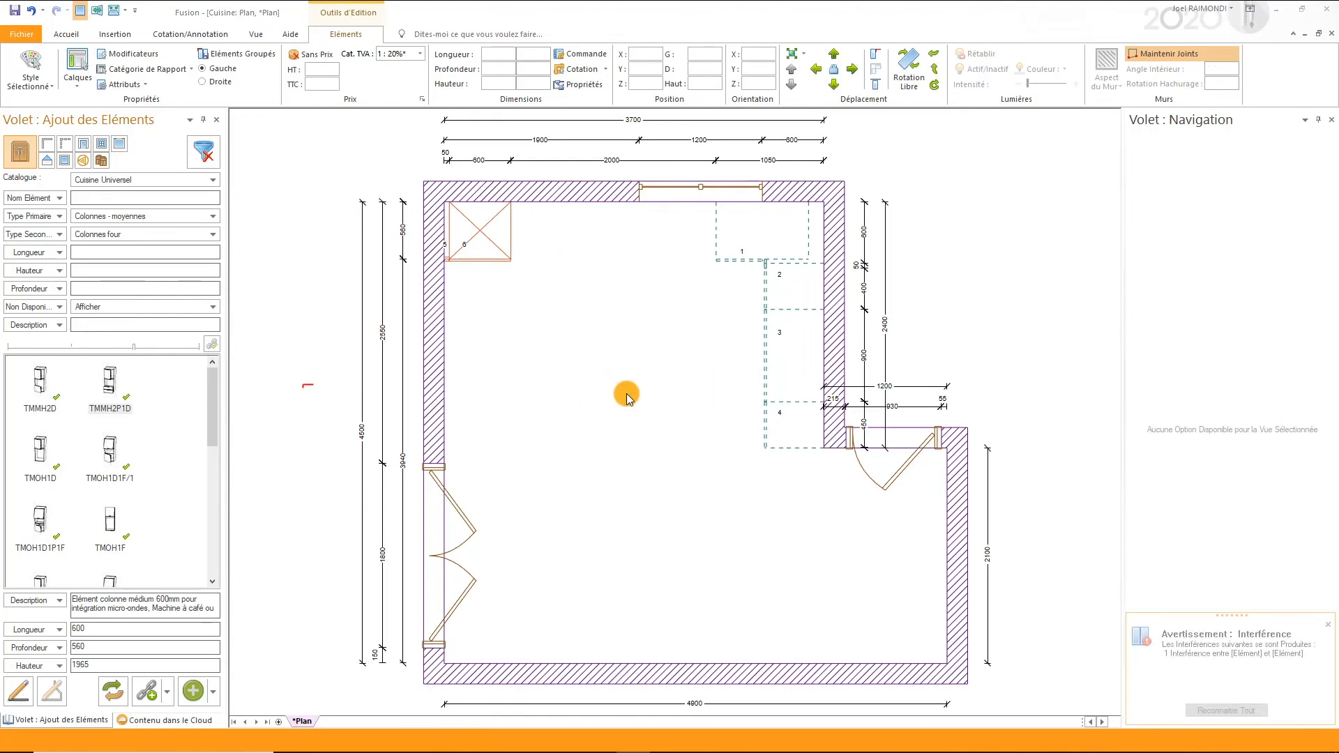
{"action": "left_click", "coordinate": [803, 562]}
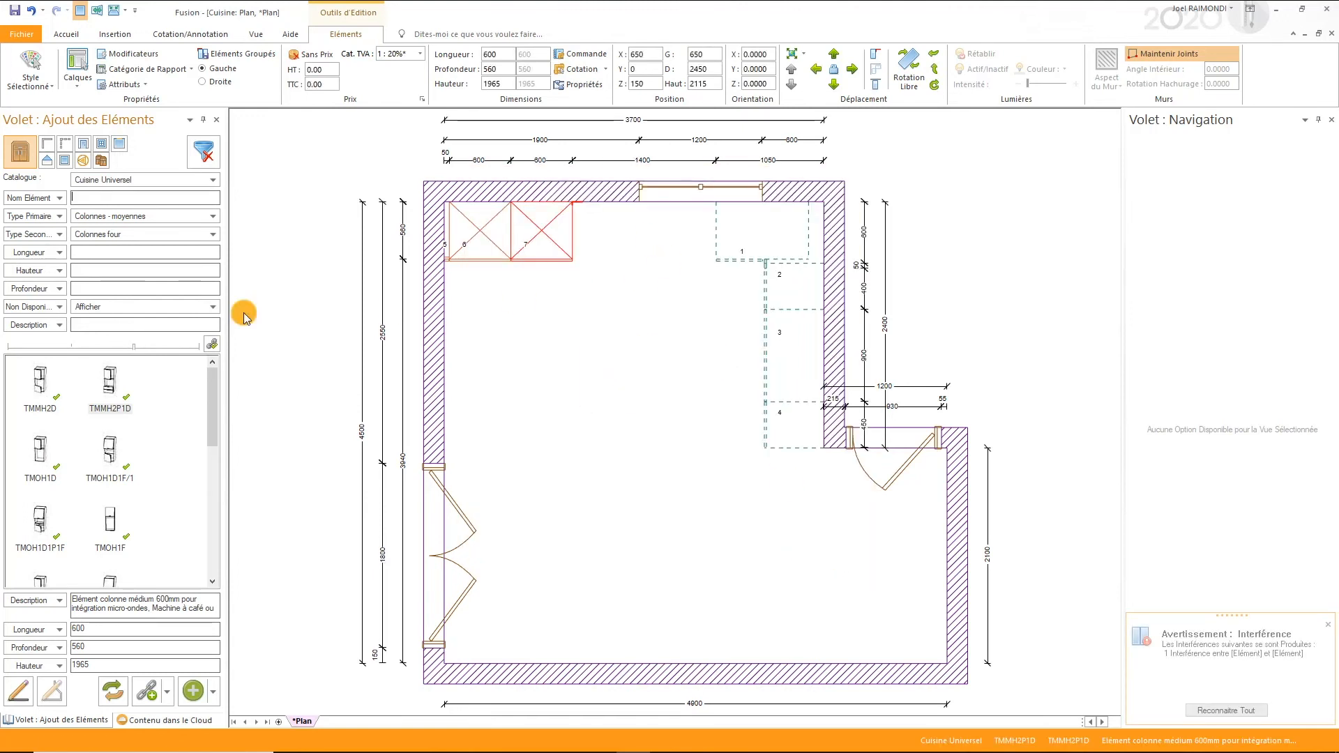
- Filter the catalogue to Elém. bas - sans tiroir, Elém. sous évier with length 900, and place sink unit BHS90 beside the oven column
{"action": "left_click", "coordinate": [206, 215]}
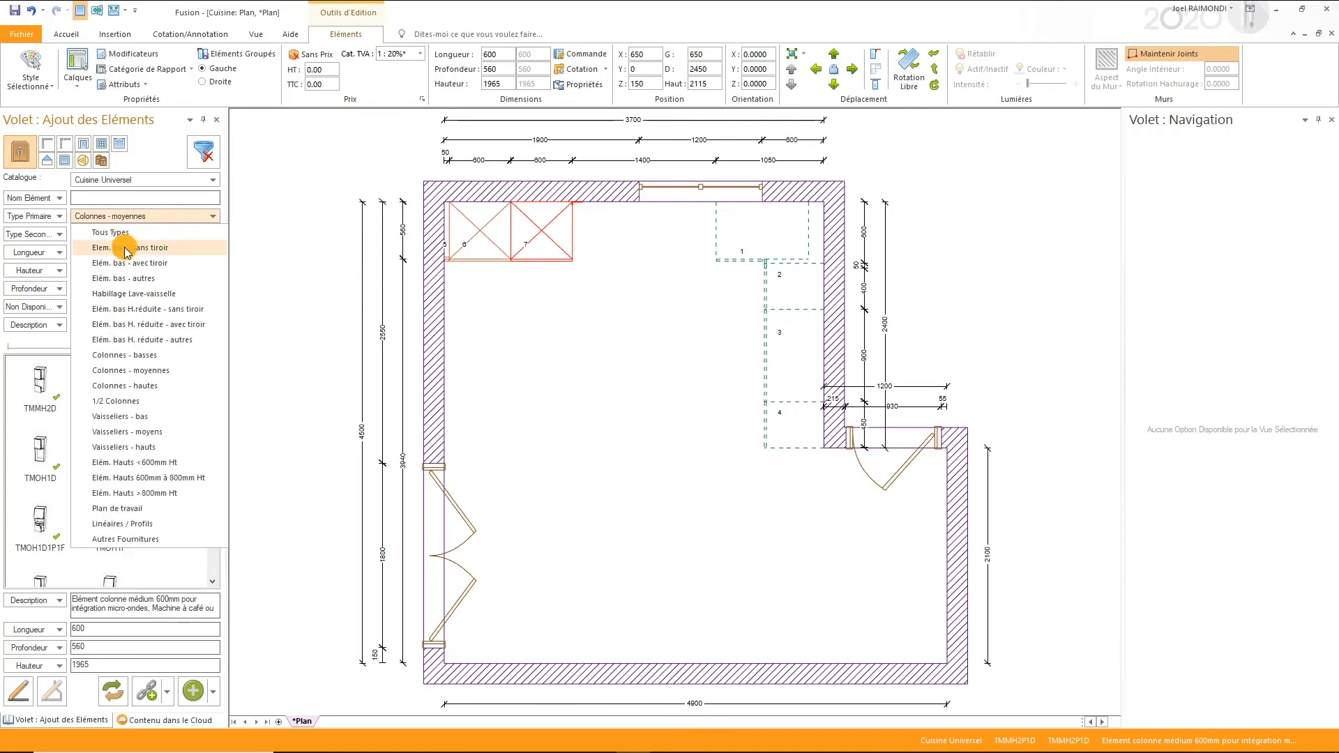
{"action": "left_click", "coordinate": [126, 241]}
{"action": "left_click", "coordinate": [126, 245]}
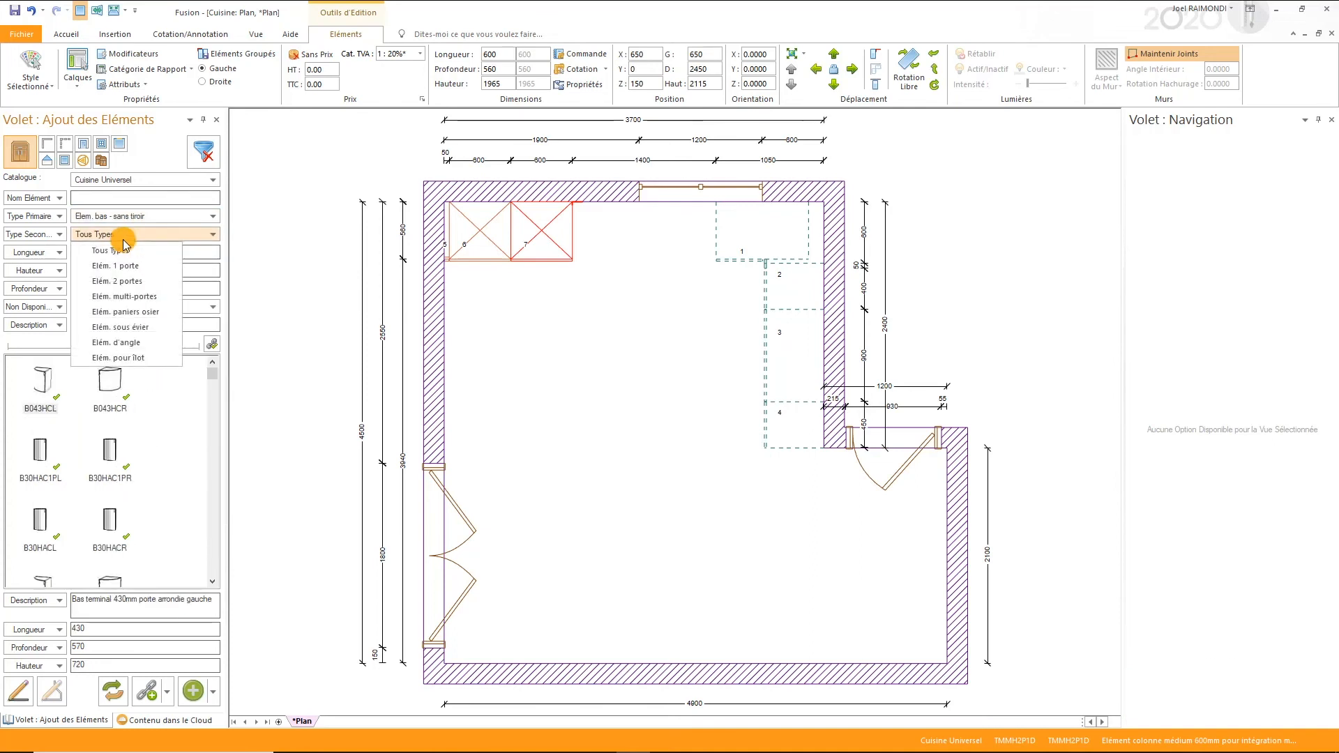
{"action": "left_click", "coordinate": [111, 320]}
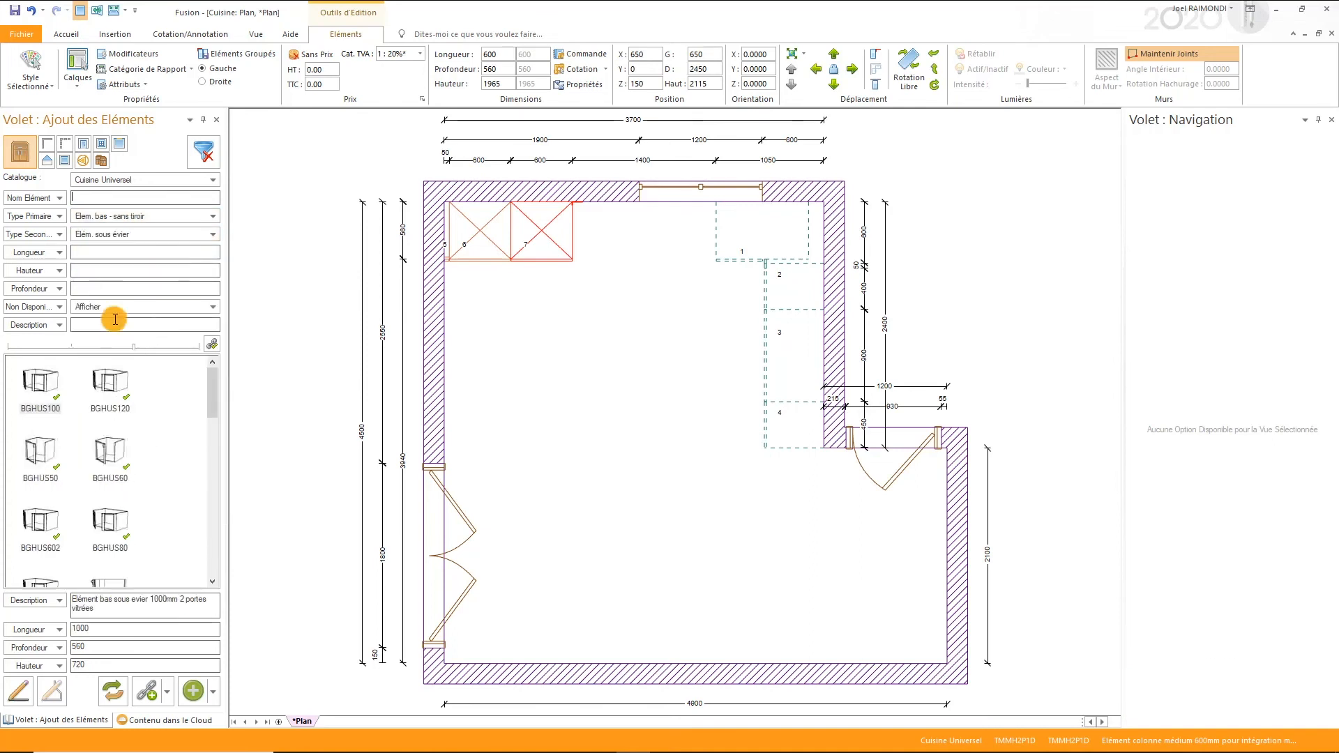
{"action": "left_click", "coordinate": [116, 249]}
{"action": "type", "text": "900"}
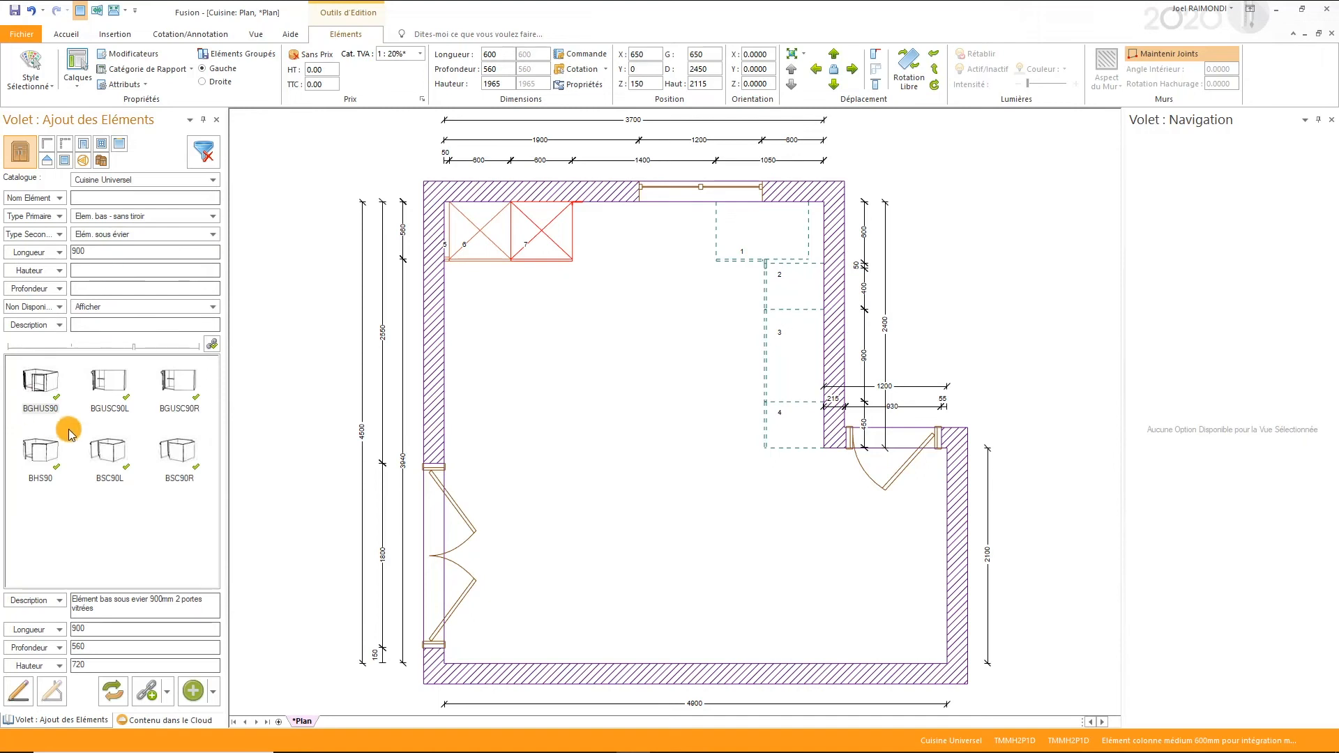
{"action": "left_click", "coordinate": [40, 450]}
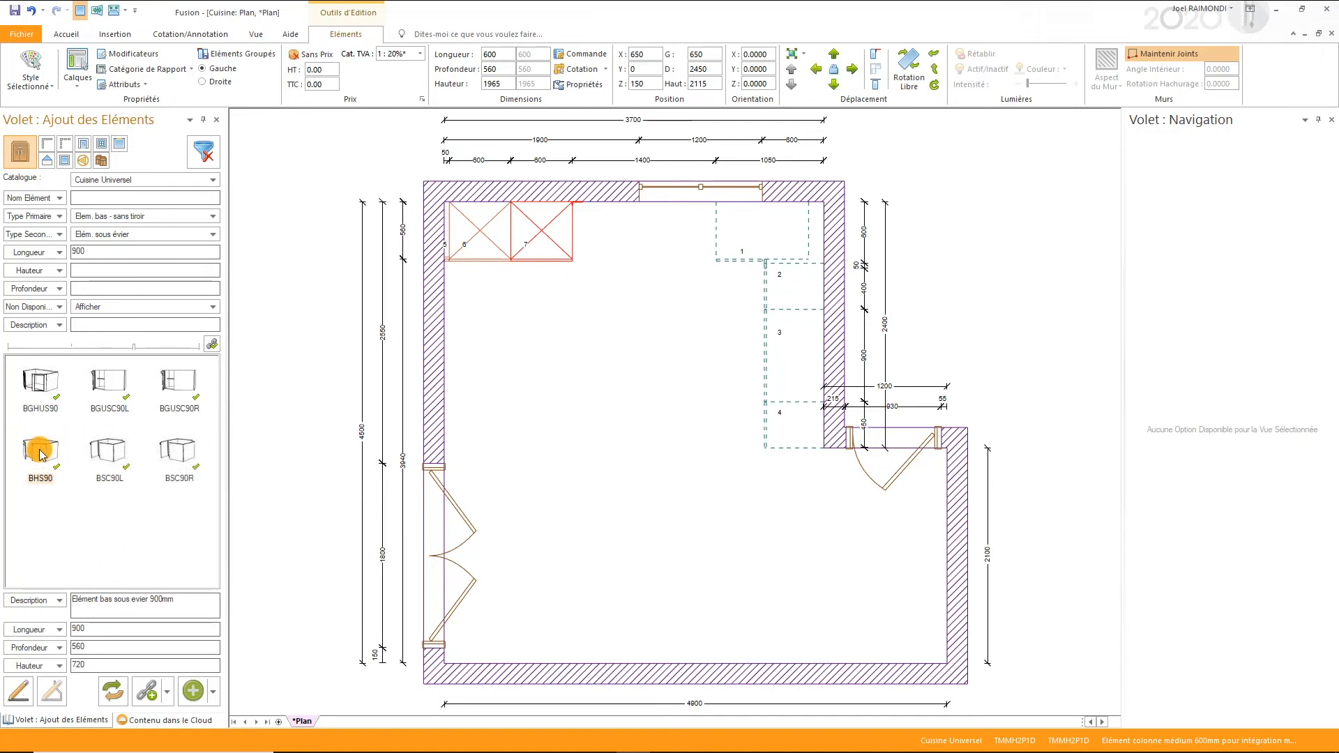
{"action": "left_click_drag", "start_coordinate": [40, 449], "coordinate": [596, 190]}
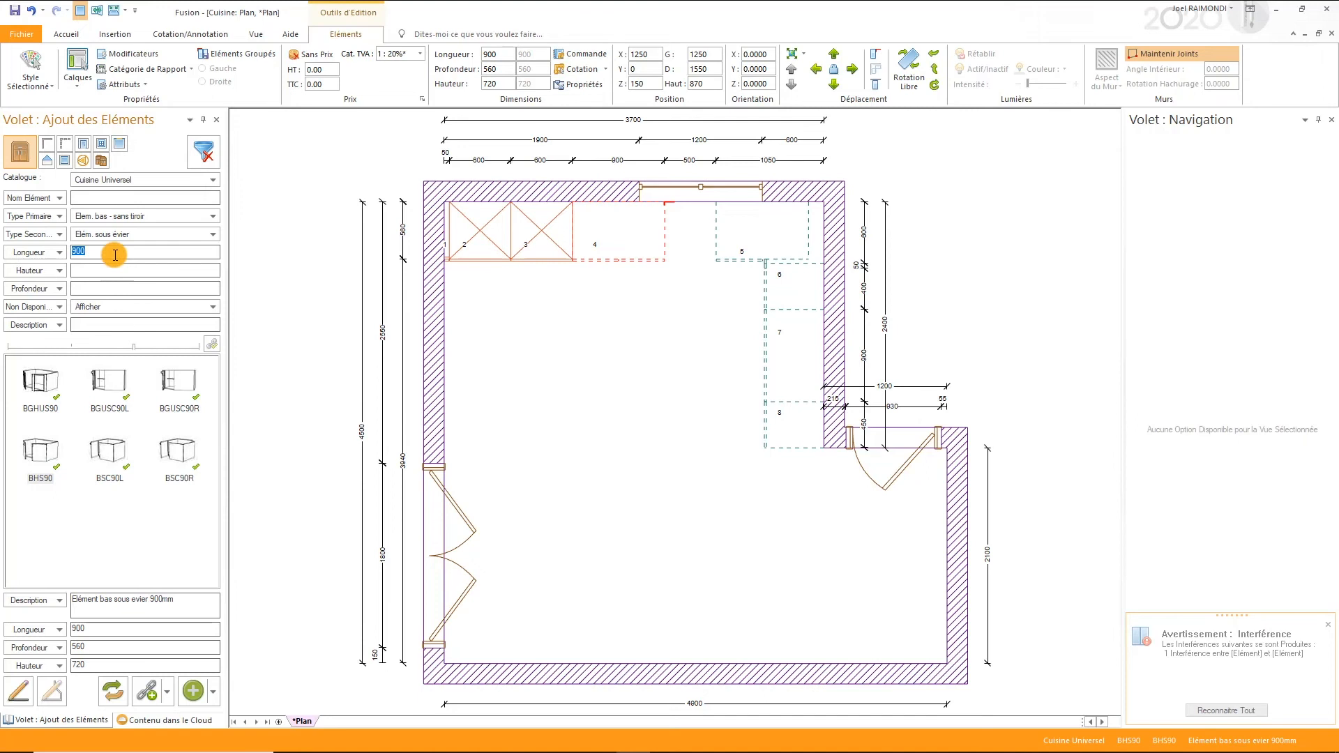
- Set the length filter to 800 and replace the sink unit with BHS80
{"action": "type", "text": "80"}
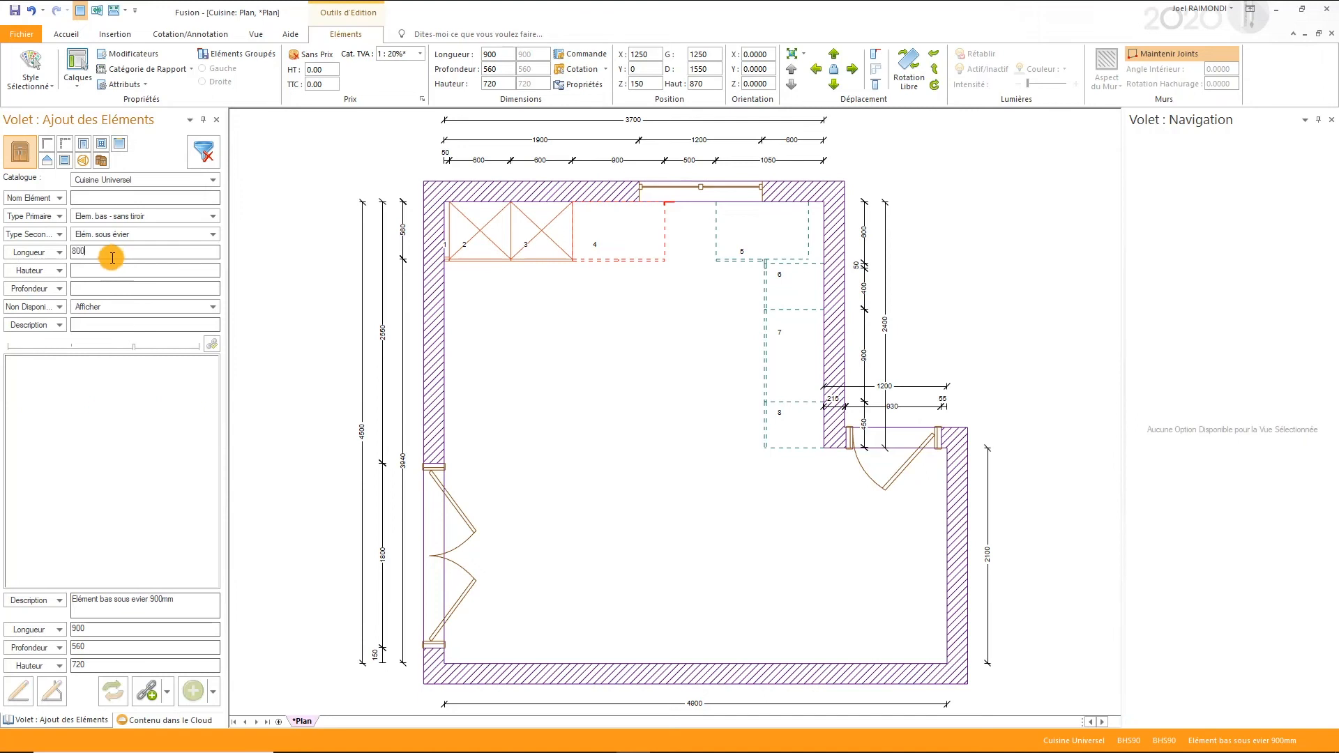
{"action": "left_click", "coordinate": [112, 376]}
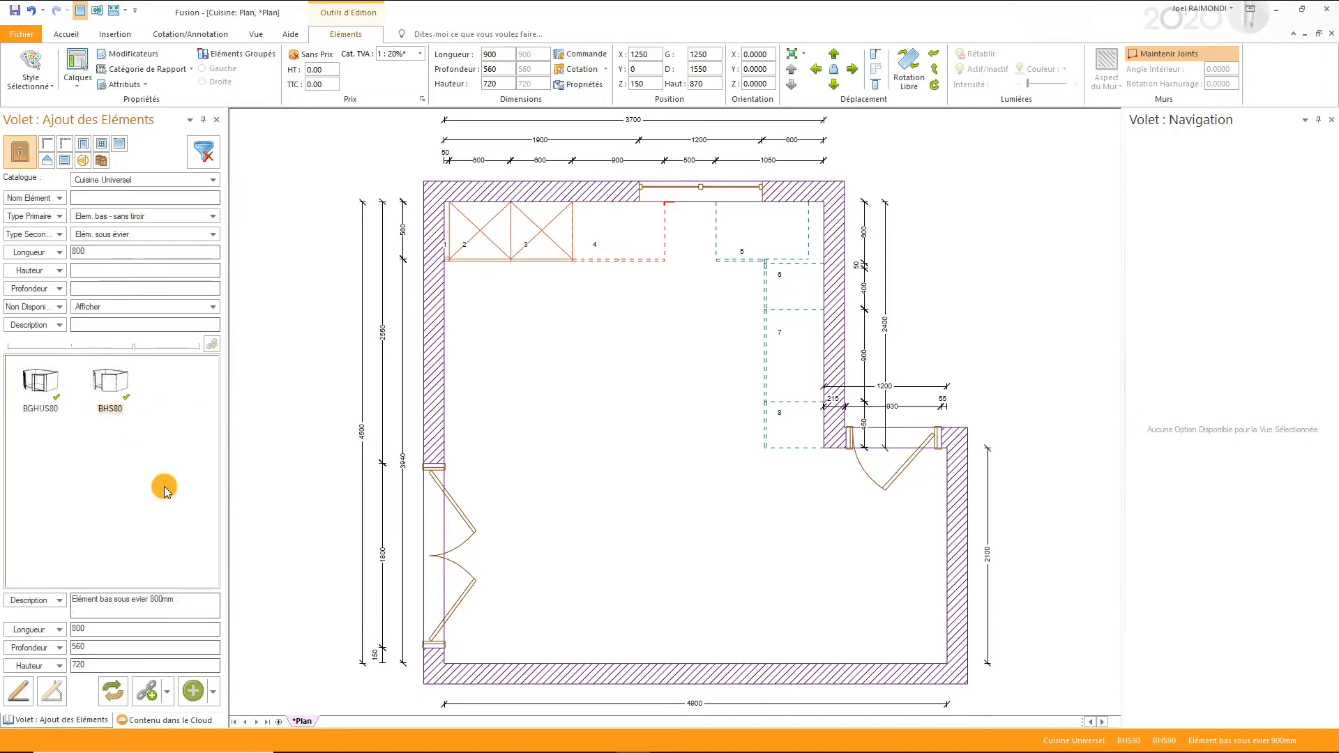
{"action": "left_click", "coordinate": [119, 691]}
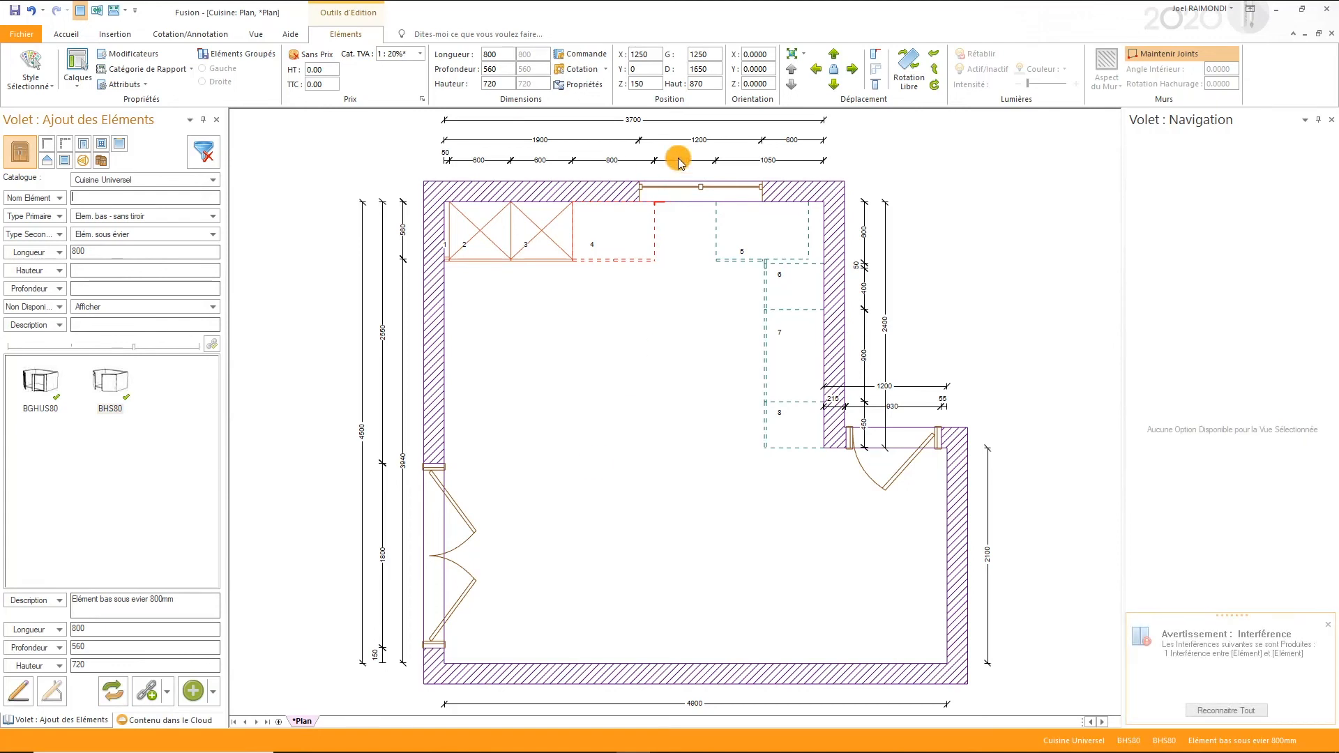
- Filter the catalogue to Habillage Lave-vaisselle with length 600 and place dishwasher door IDWD60 beside the sink unit under the window
{"action": "left_click", "coordinate": [183, 219]}
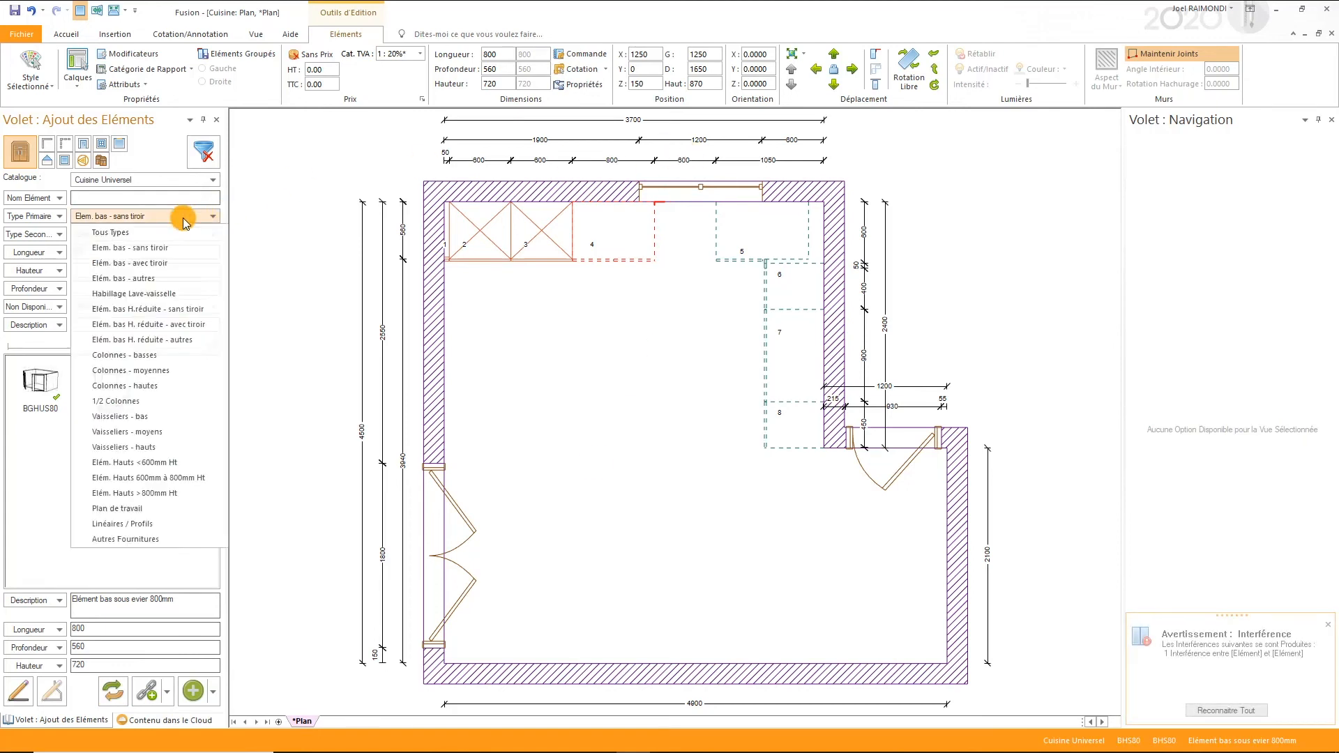
{"action": "left_click", "coordinate": [137, 294]}
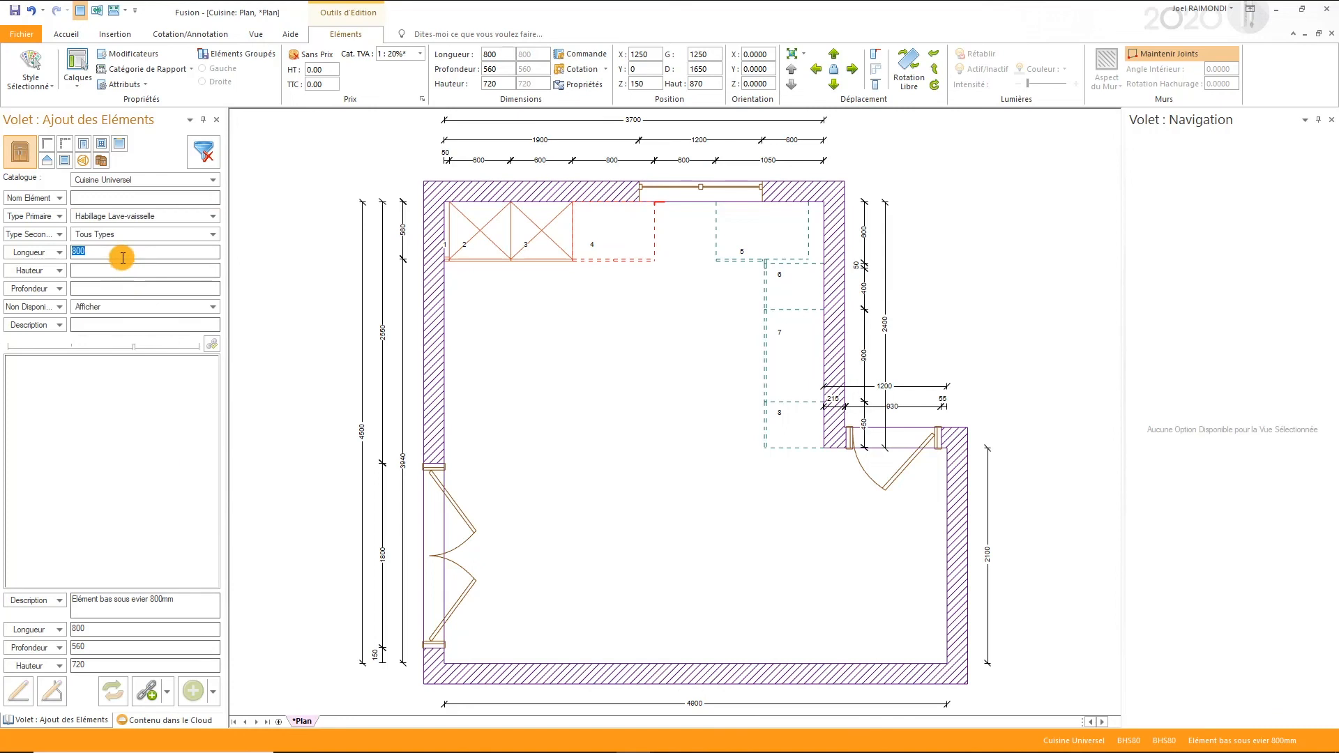
{"action": "left_click", "coordinate": [122, 258]}
{"action": "type", "text": "600"}
{"action": "left_click_drag", "start_coordinate": [33, 388], "coordinate": [654, 208]}
{"action": "left_click", "coordinate": [615, 394]}
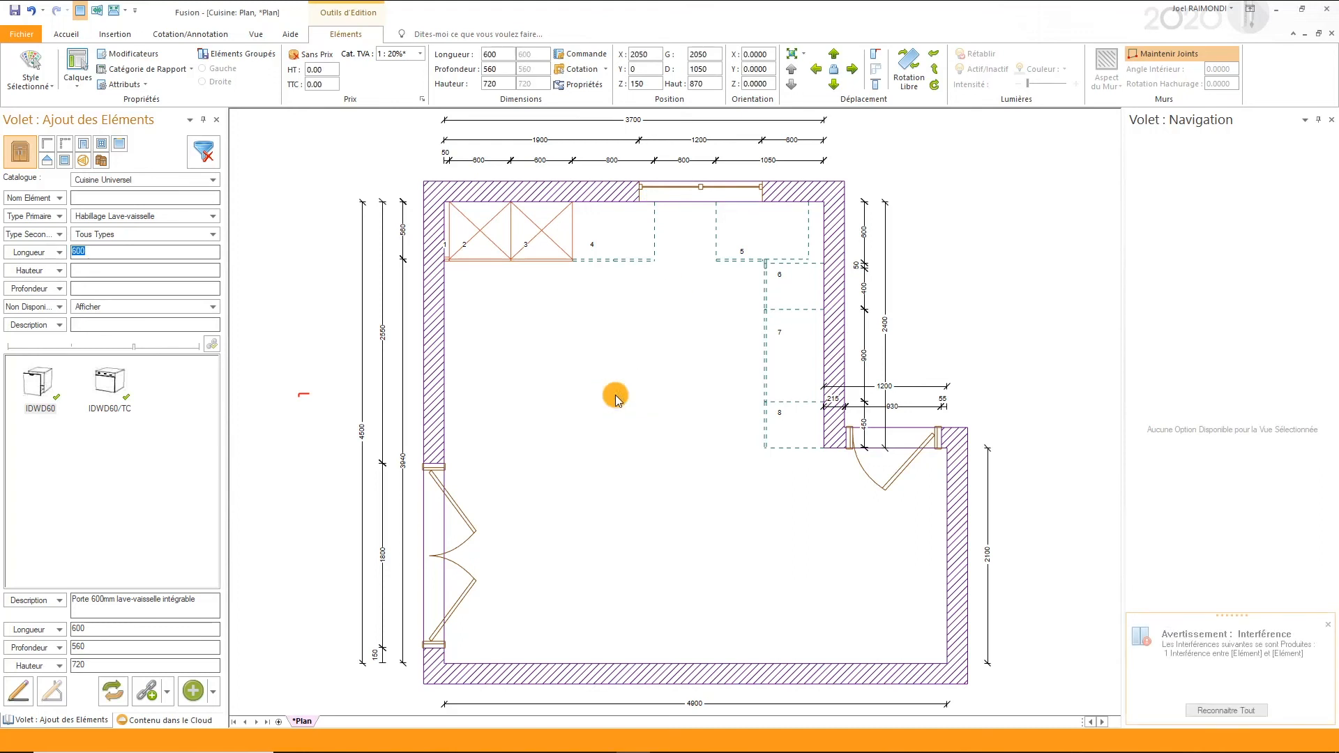
{"action": "left_click", "coordinate": [690, 352]}
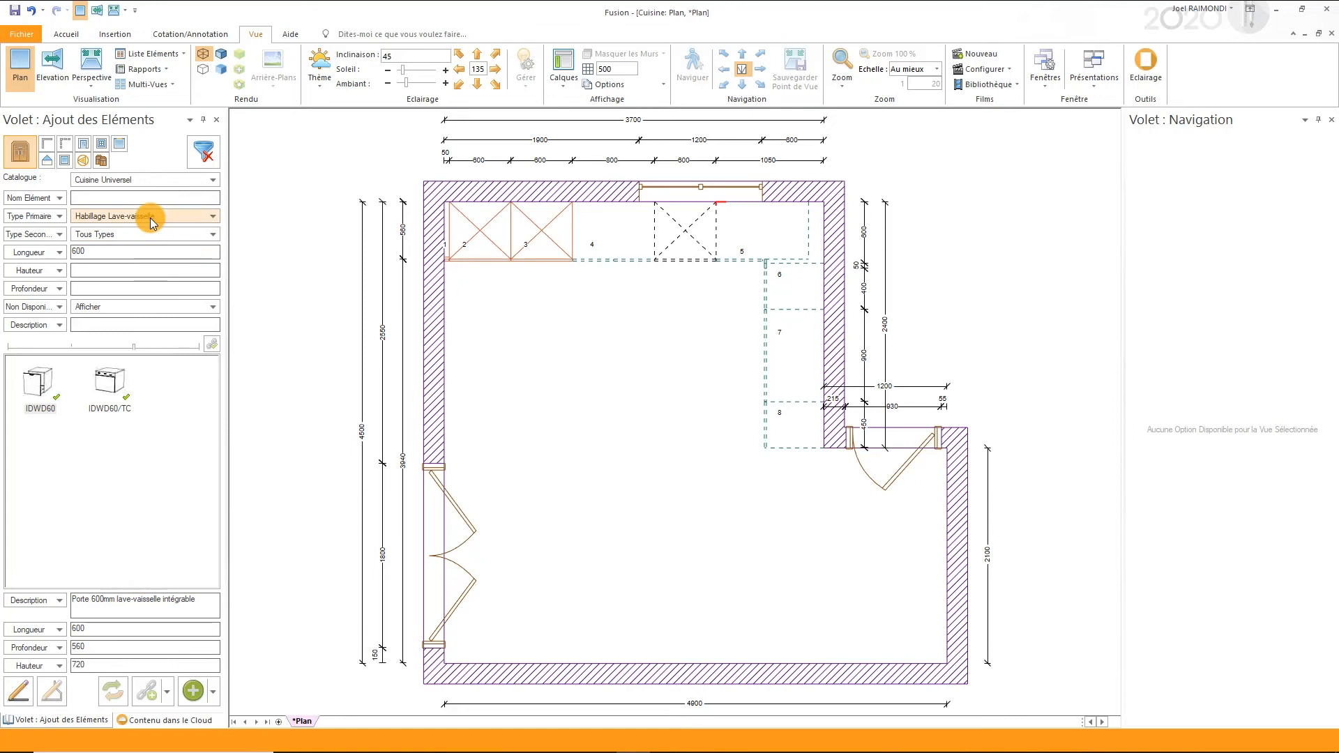
- Switch the catalogue to Gen-Electroménager FR, clear the length filter and filter the primary type to Fours et Micro-Ondes
{"action": "left_click", "coordinate": [148, 179]}
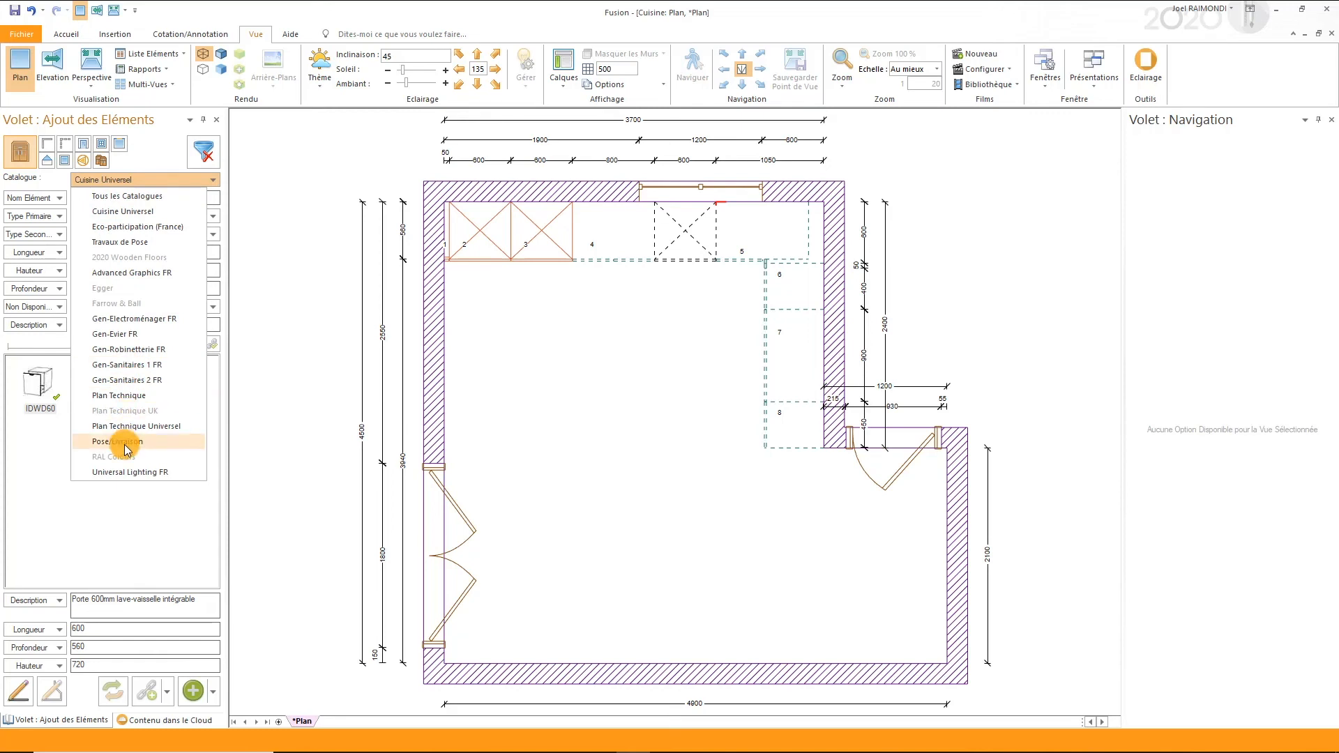
{"action": "left_click", "coordinate": [125, 319]}
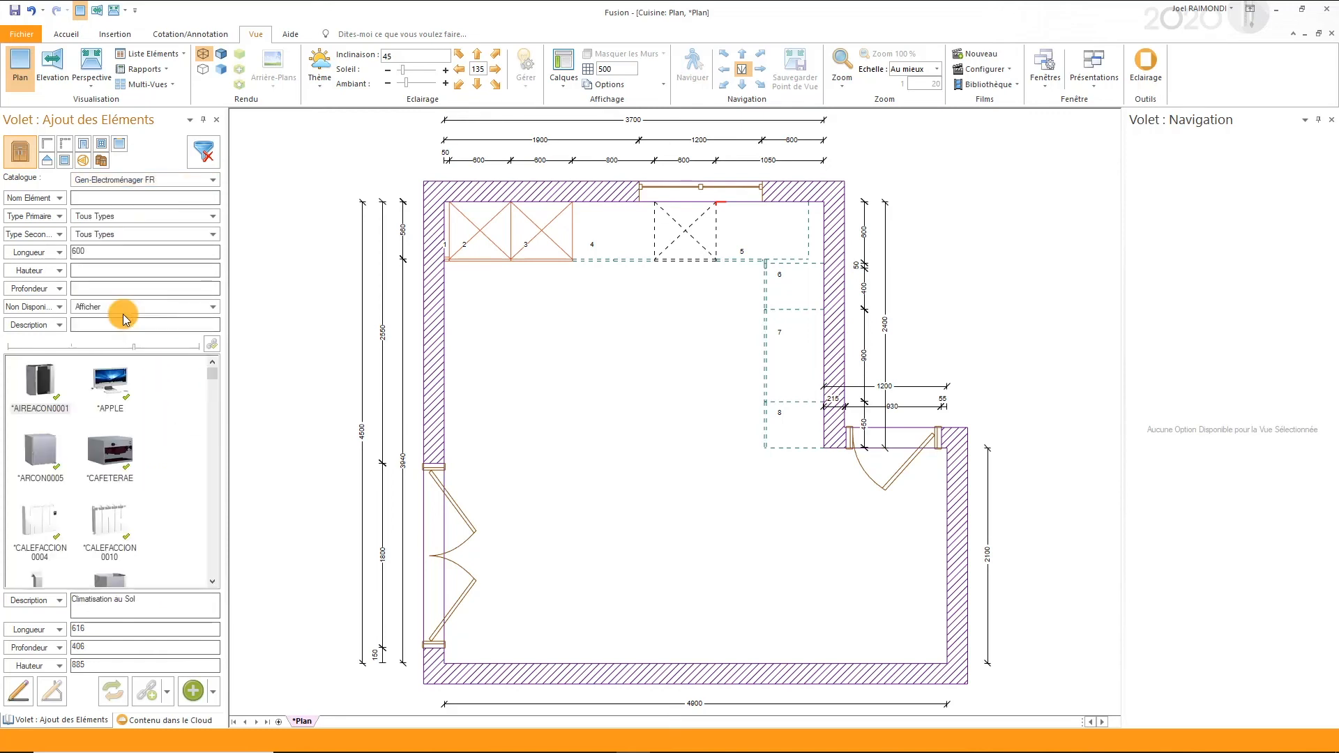
{"action": "double_click", "coordinate": [158, 253]}
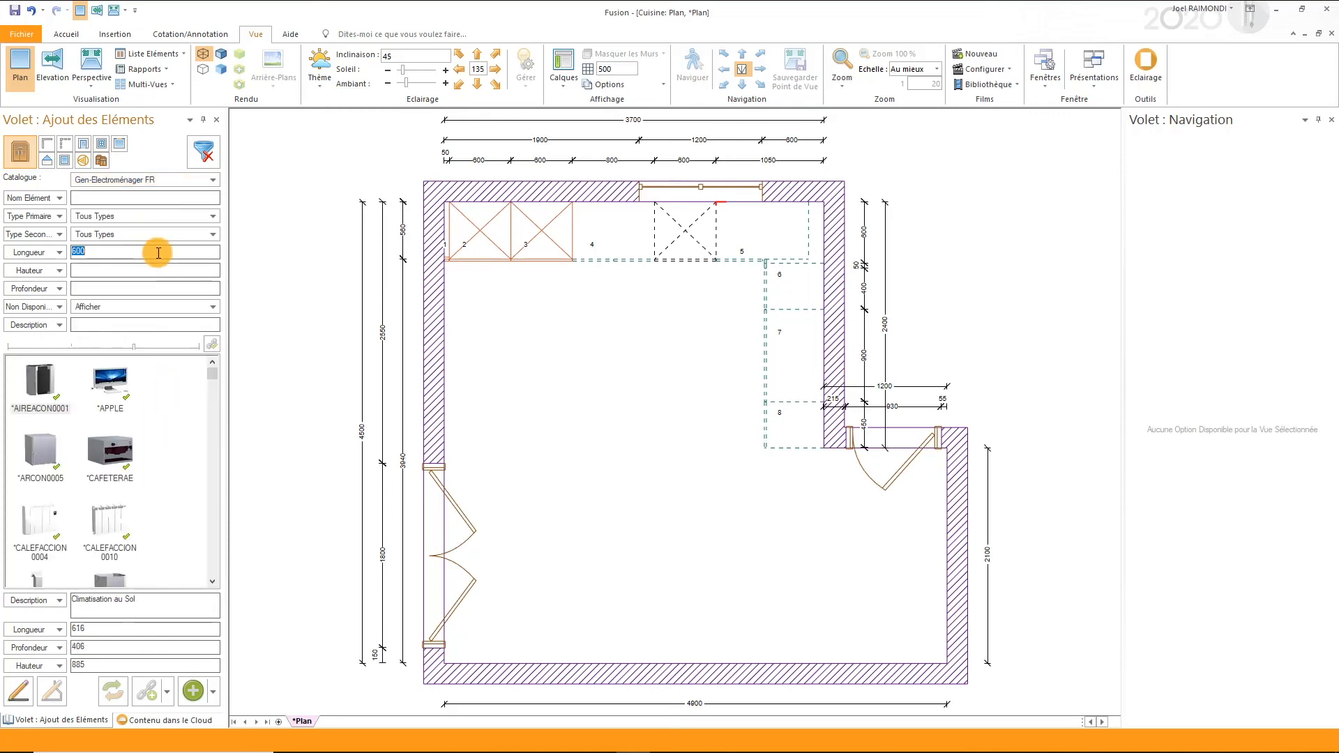
{"action": "key", "text": "BackSpace"}
{"action": "left_click", "coordinate": [157, 218]}
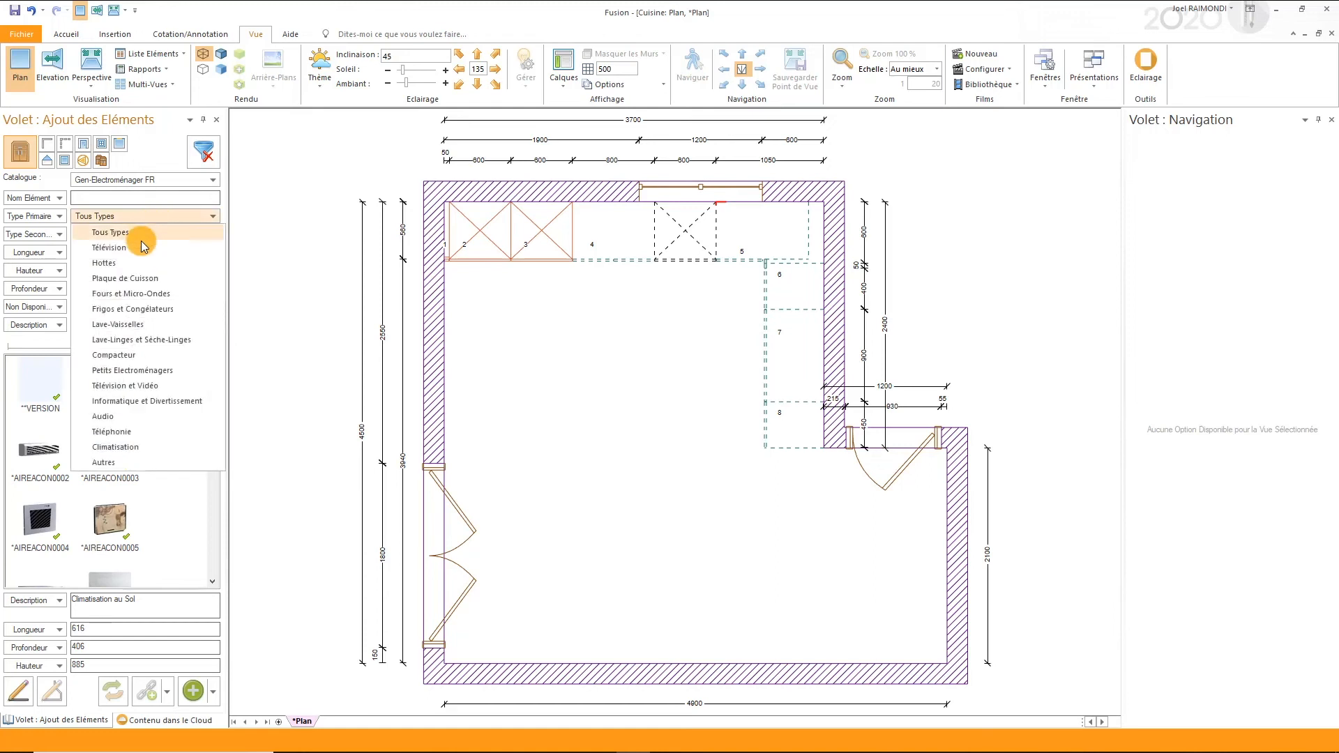
{"action": "left_click", "coordinate": [125, 296]}
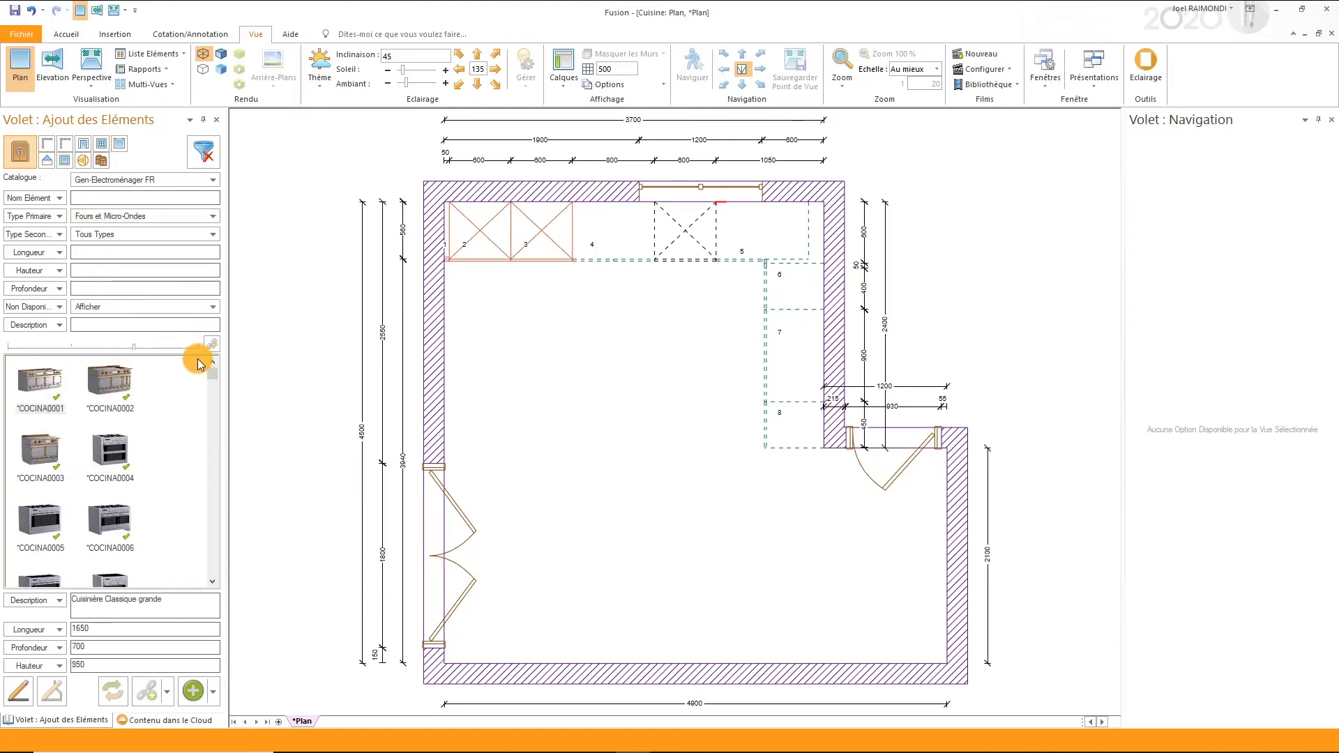
- Narrow the appliances to Fours Simples and look through the available oven models
{"action": "left_click_drag", "start_coordinate": [212, 376], "coordinate": [215, 408]}
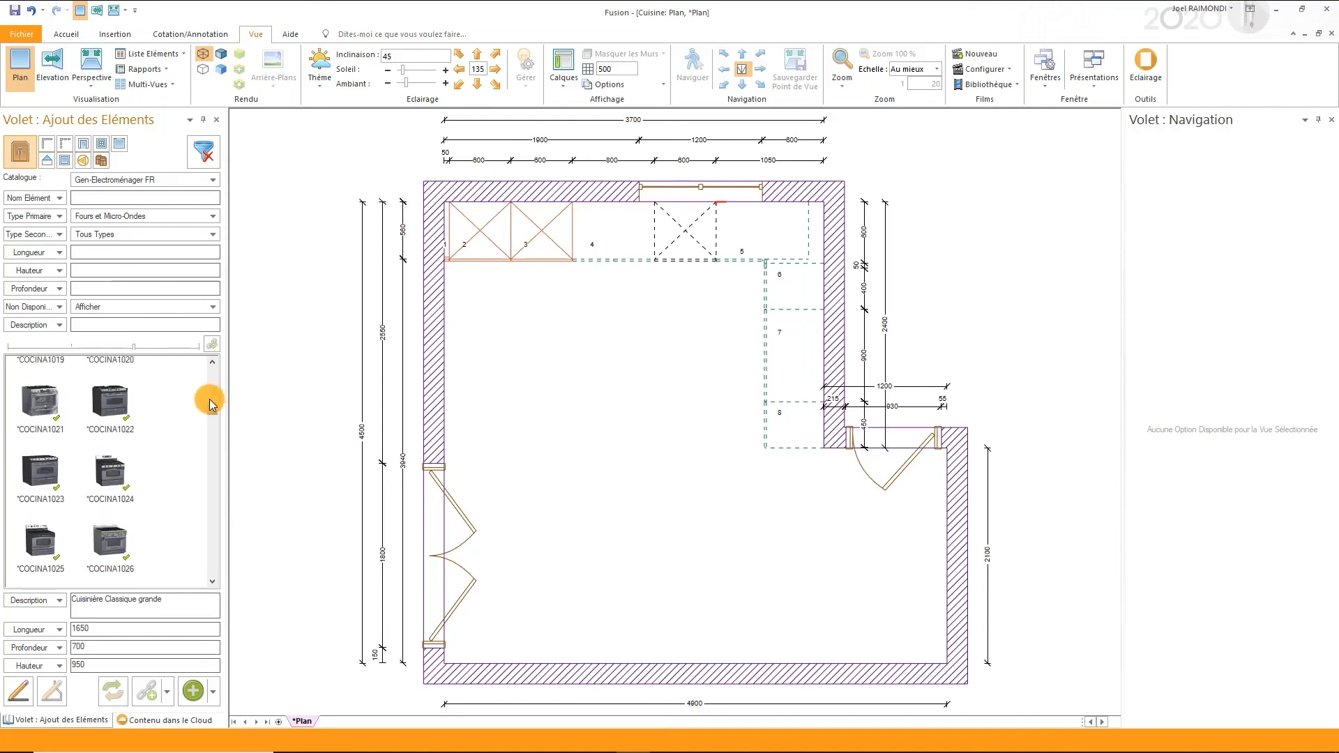
{"action": "left_click", "coordinate": [185, 233]}
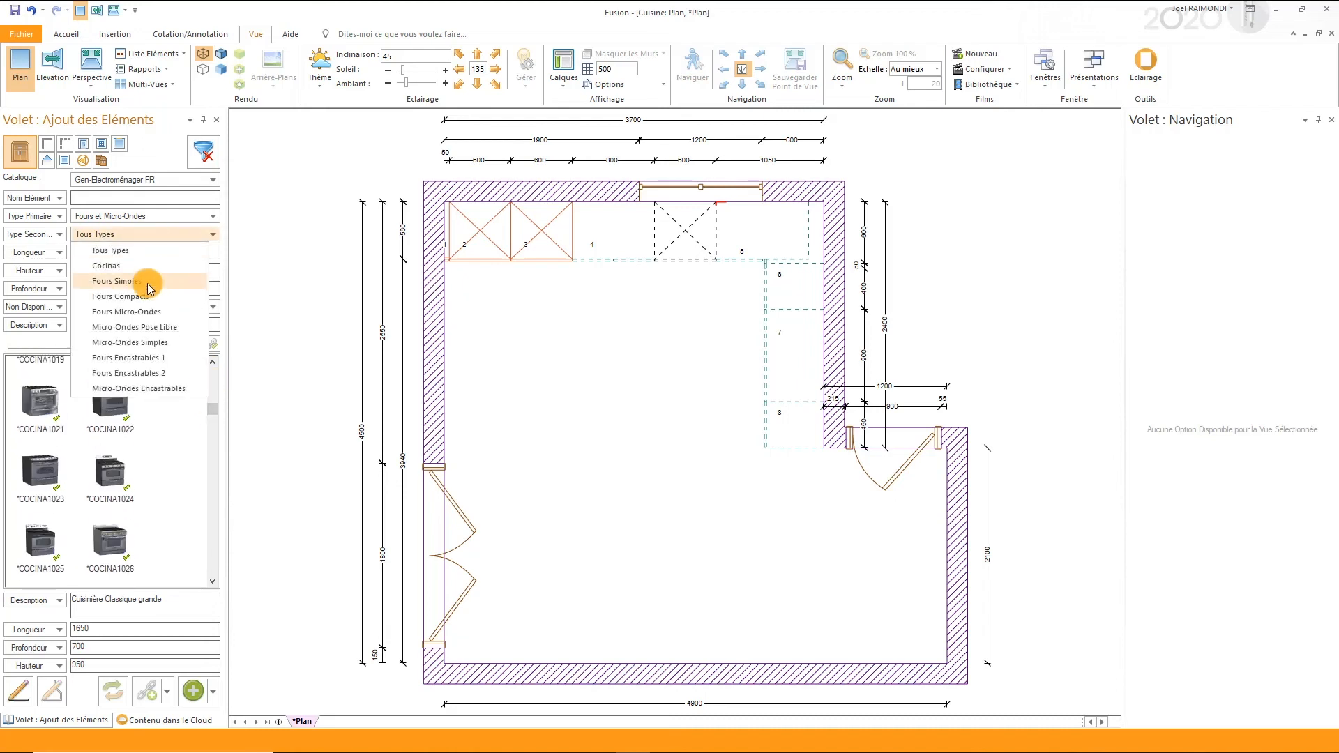
{"action": "left_click", "coordinate": [149, 287]}
{"action": "scroll", "coordinate": [156, 464], "scroll_direction": "down", "scroll_amount": 5}
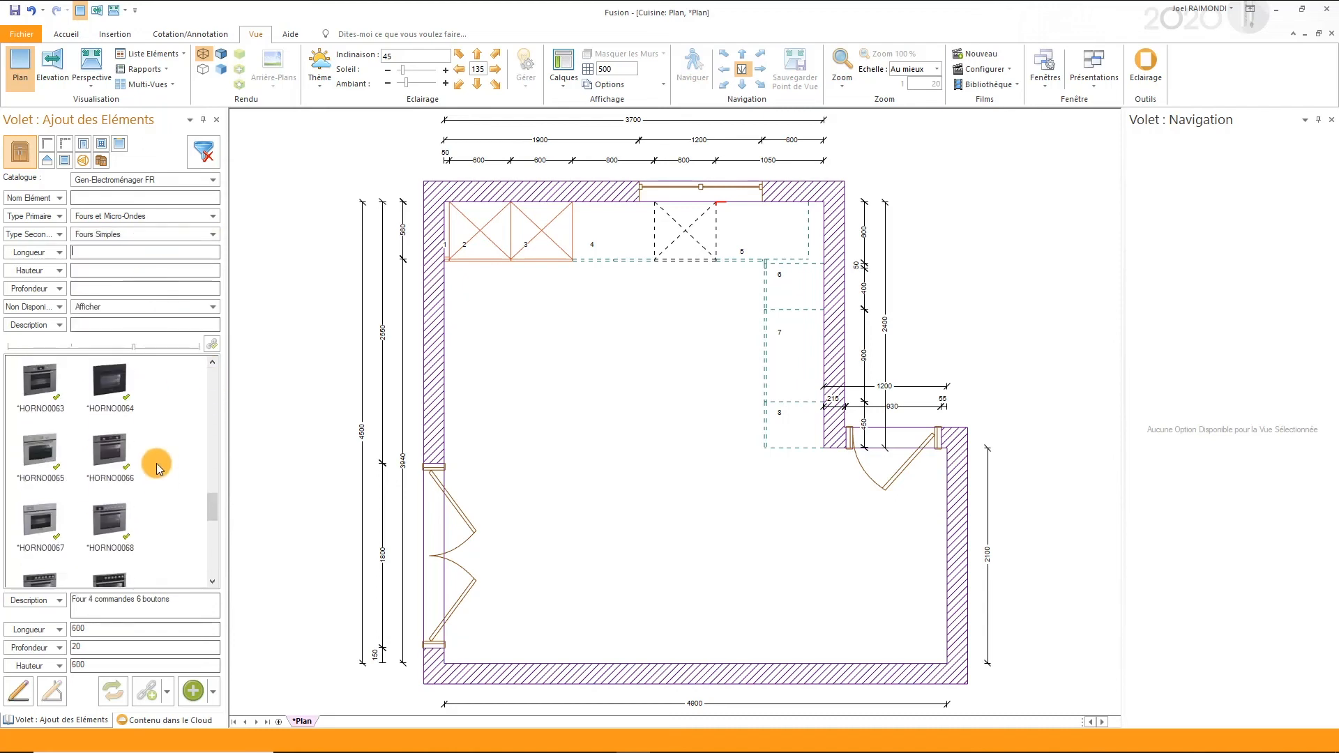
{"action": "scroll", "coordinate": [156, 466], "scroll_direction": "down", "scroll_amount": 2}
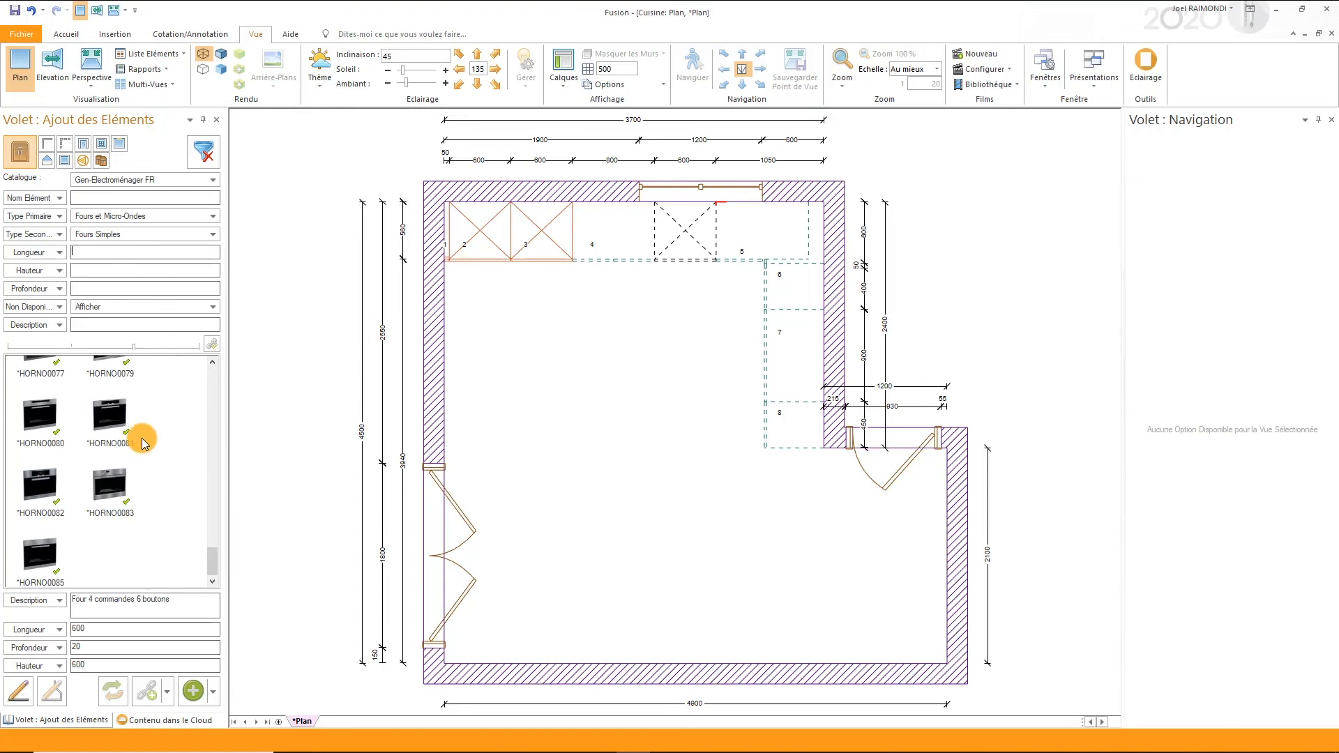
- Open the cloud content and filter the 2020 Catalogue Décoration to the Vaisselle category of Accessoires Cuisine
{"action": "left_click", "coordinate": [152, 718]}
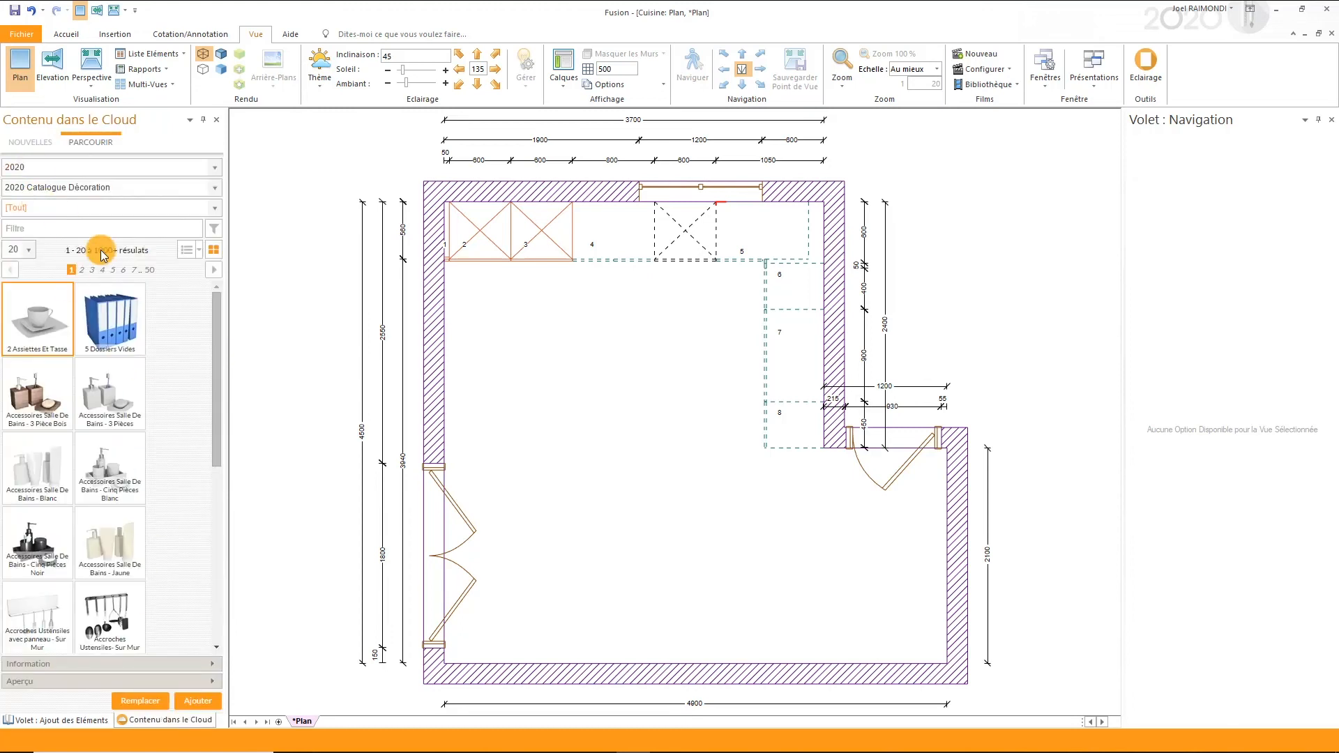
{"action": "left_click_drag", "start_coordinate": [212, 337], "coordinate": [219, 291]}
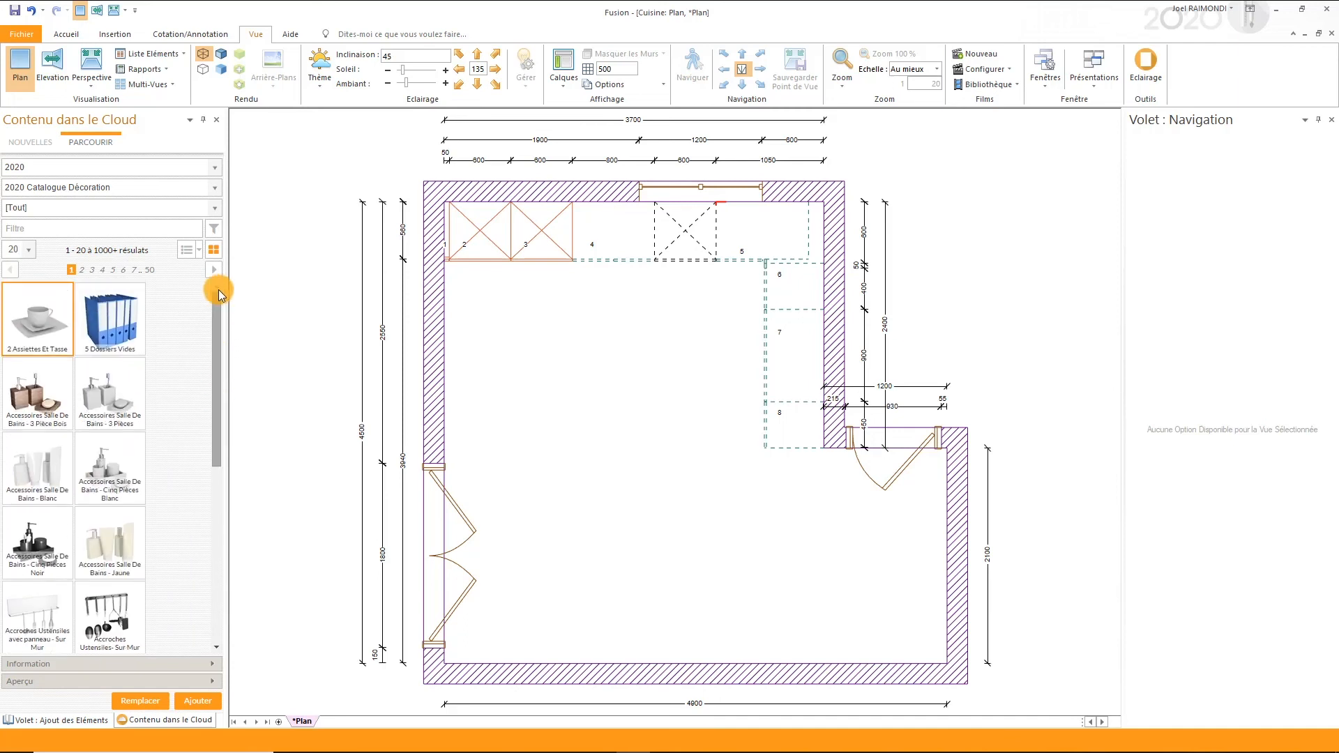
{"action": "left_click", "coordinate": [215, 208]}
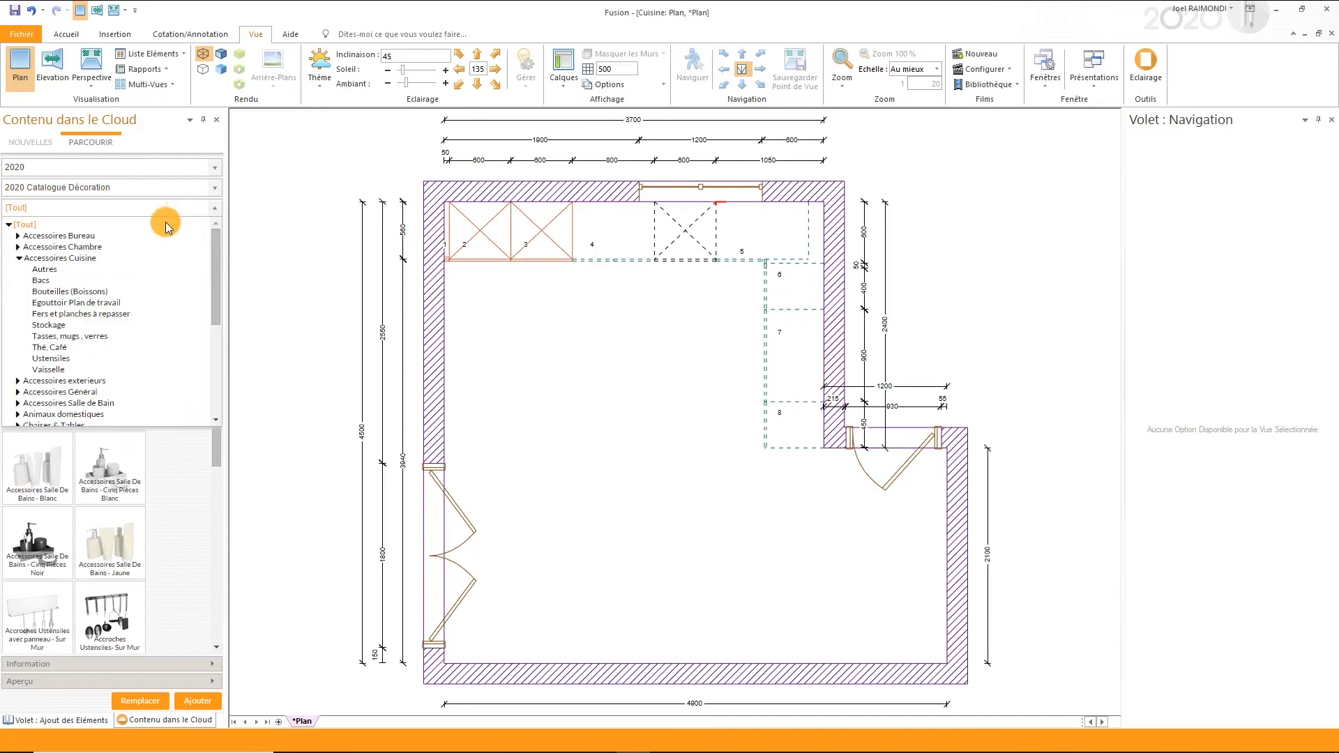
{"action": "left_click", "coordinate": [43, 370]}
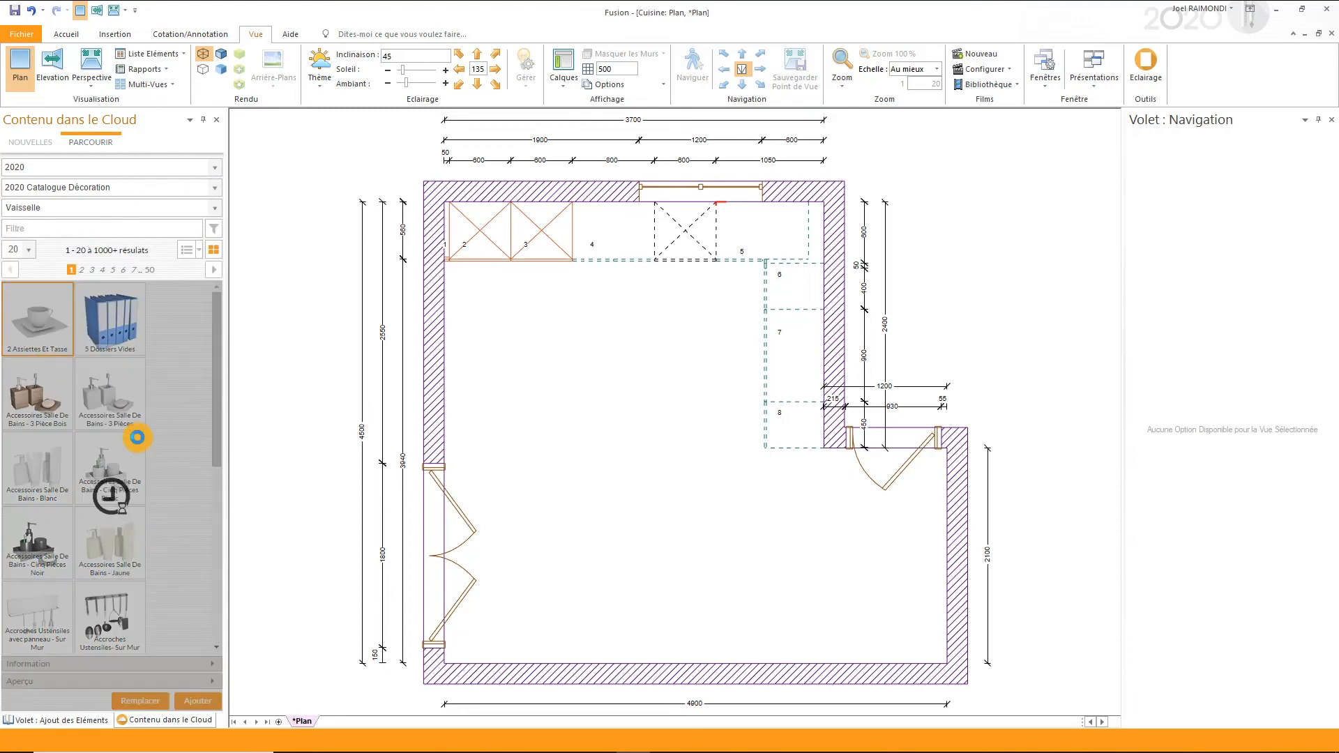
- Look through the dishware models, including those on page 3 of the results
{"action": "scroll", "coordinate": [127, 427], "scroll_direction": "down", "scroll_amount": 5}
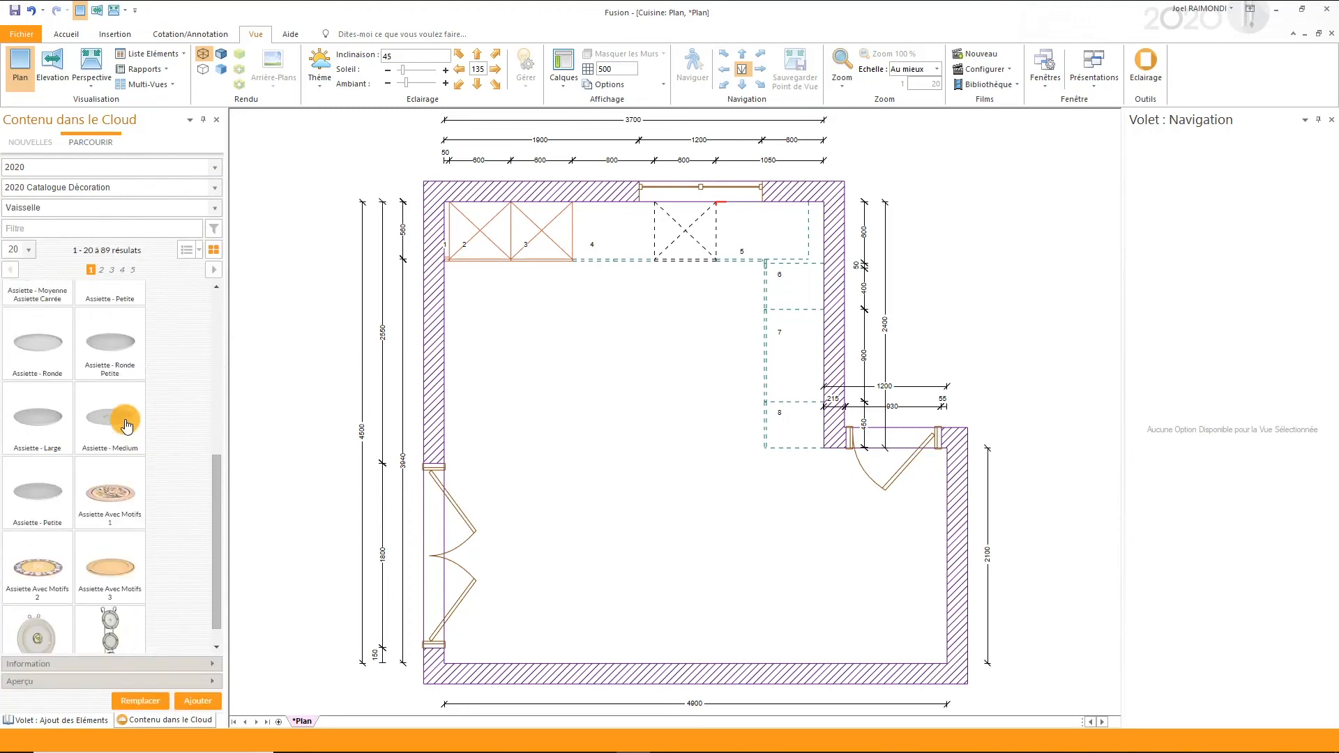
{"action": "scroll", "coordinate": [127, 426], "scroll_direction": "down", "scroll_amount": 1}
{"action": "left_click", "coordinate": [112, 270]}
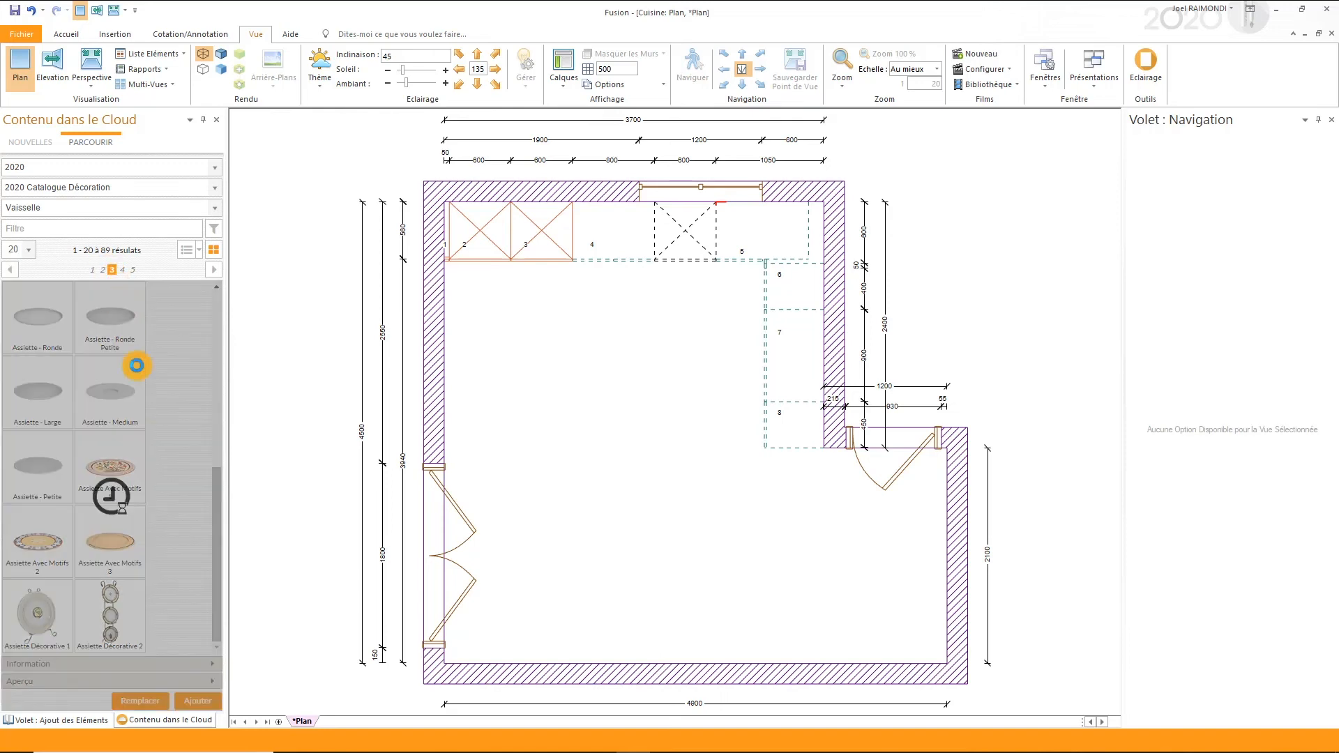
{"action": "scroll", "coordinate": [155, 438], "scroll_direction": "down", "scroll_amount": 2}
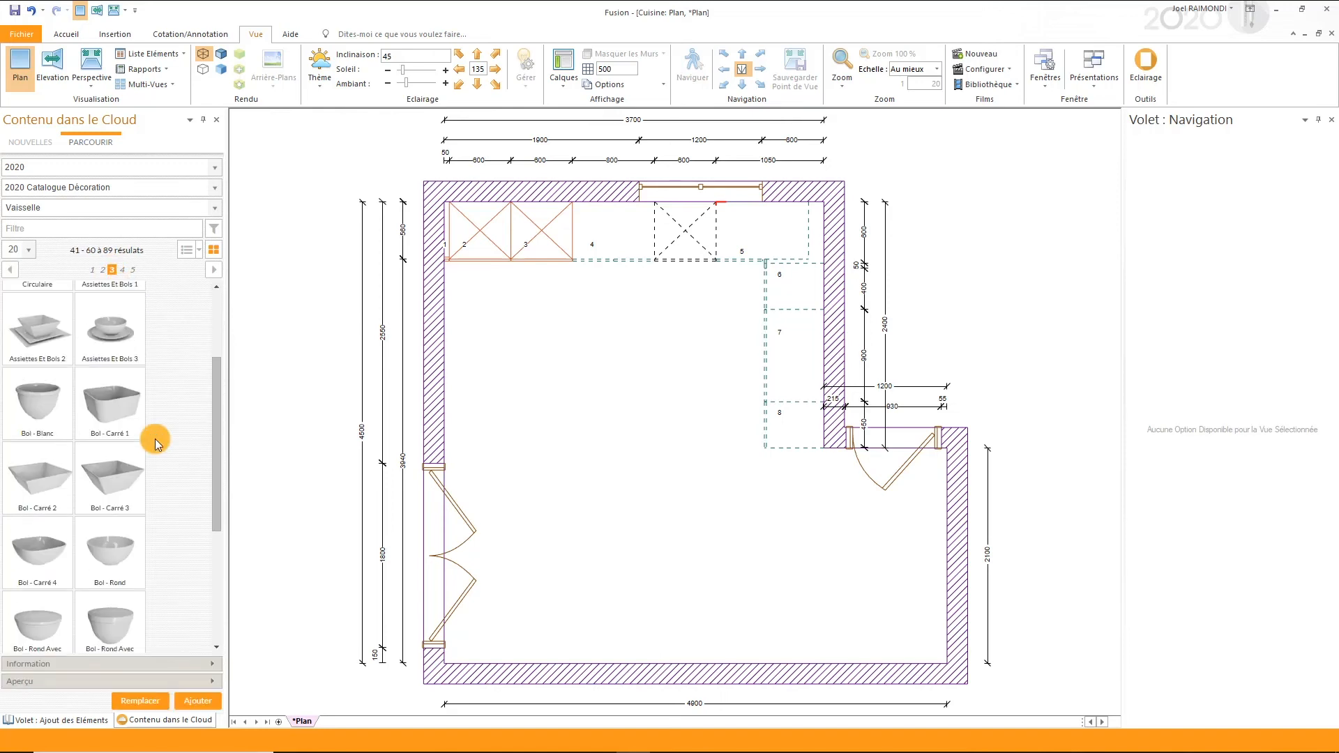
{"action": "scroll", "coordinate": [155, 438], "scroll_direction": "down", "scroll_amount": 3}
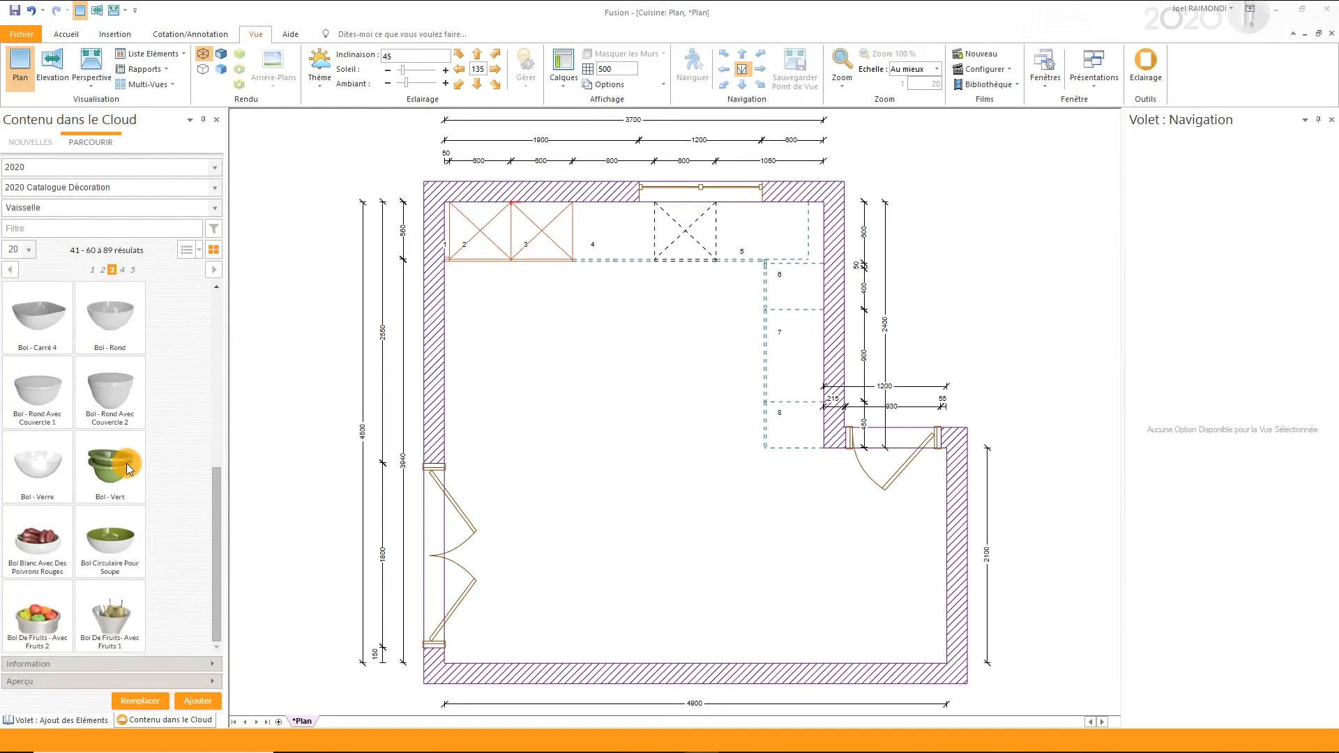
- Filter the cloud content to the BSH Neff manufacturer, Neff catalogue and Four category
{"action": "left_click", "coordinate": [58, 171]}
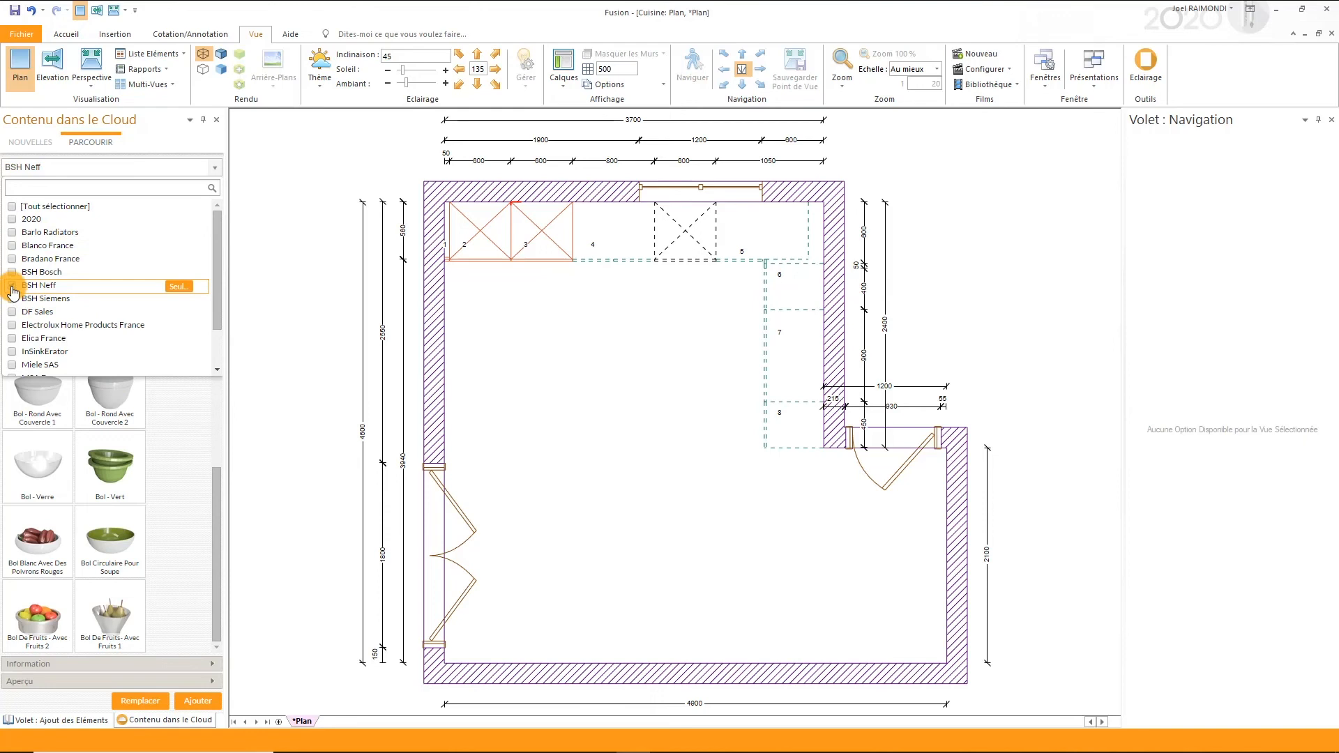
{"action": "left_click", "coordinate": [63, 168]}
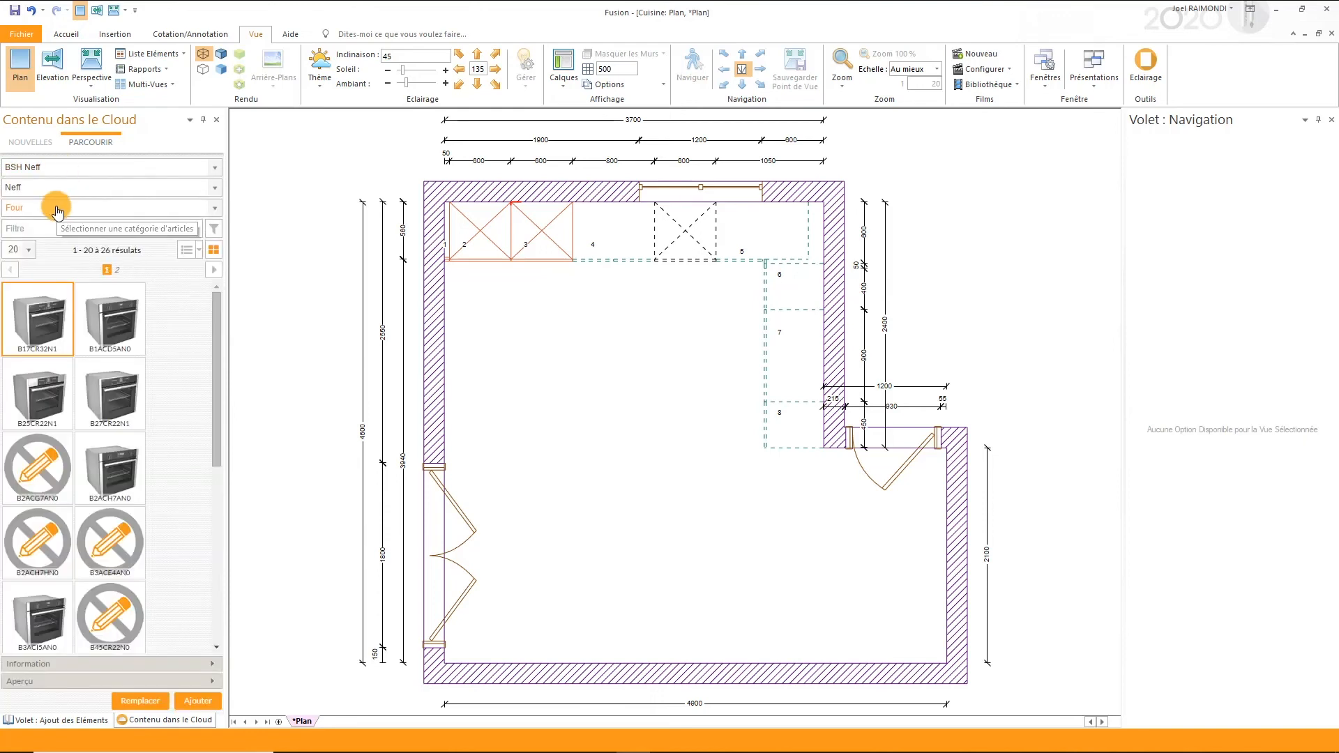
{"action": "left_click", "coordinate": [58, 208]}
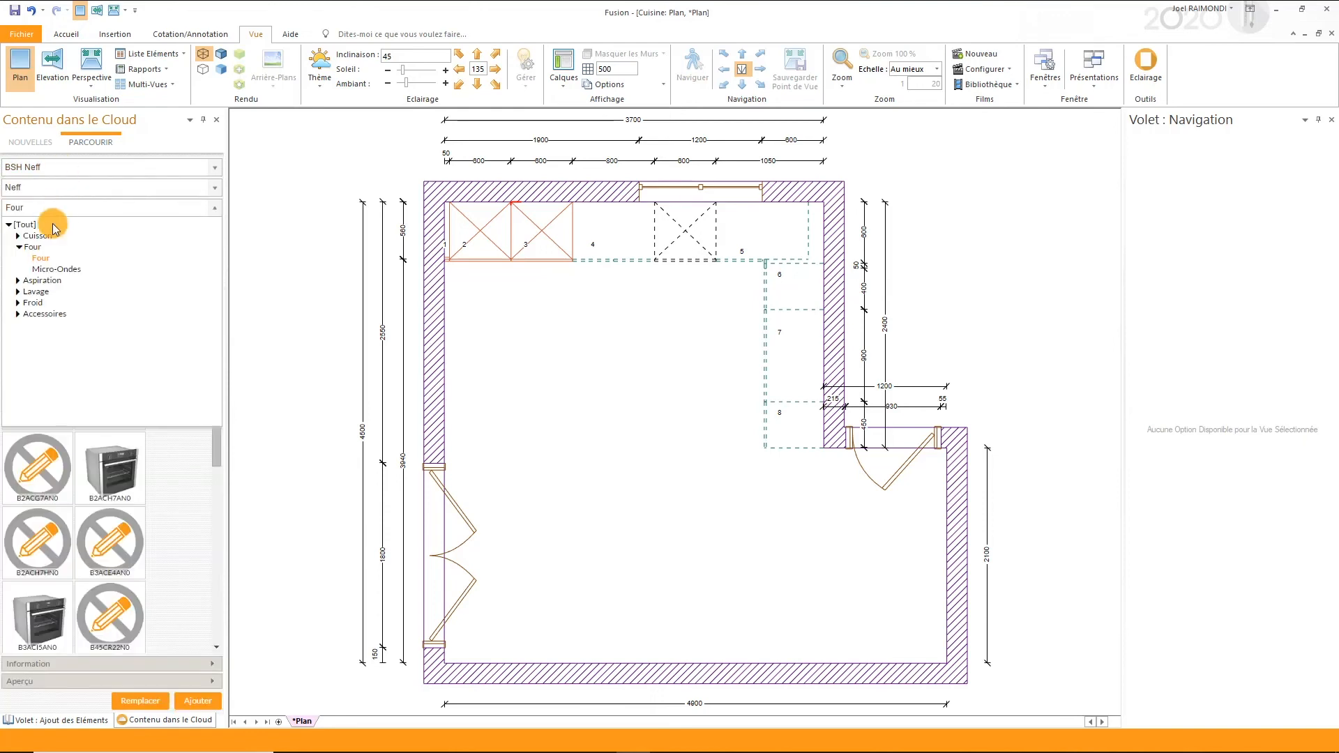
{"action": "left_click", "coordinate": [42, 260]}
- Place the Neff oven B27CR22N1 in tall unit 3 against the window wall
{"action": "scroll", "coordinate": [113, 440], "scroll_direction": "down", "scroll_amount": 3}
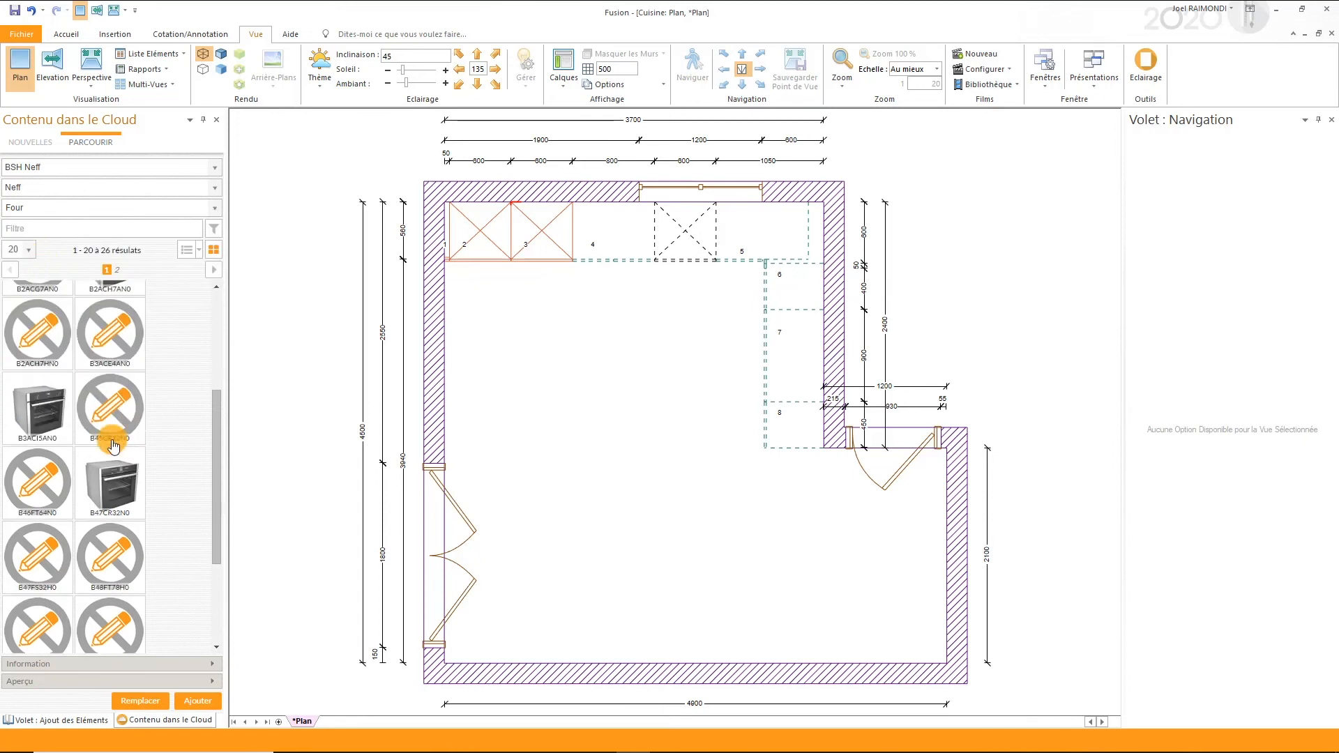
{"action": "scroll", "coordinate": [113, 440], "scroll_direction": "up", "scroll_amount": 3}
{"action": "left_click_drag", "start_coordinate": [115, 400], "coordinate": [509, 173]}
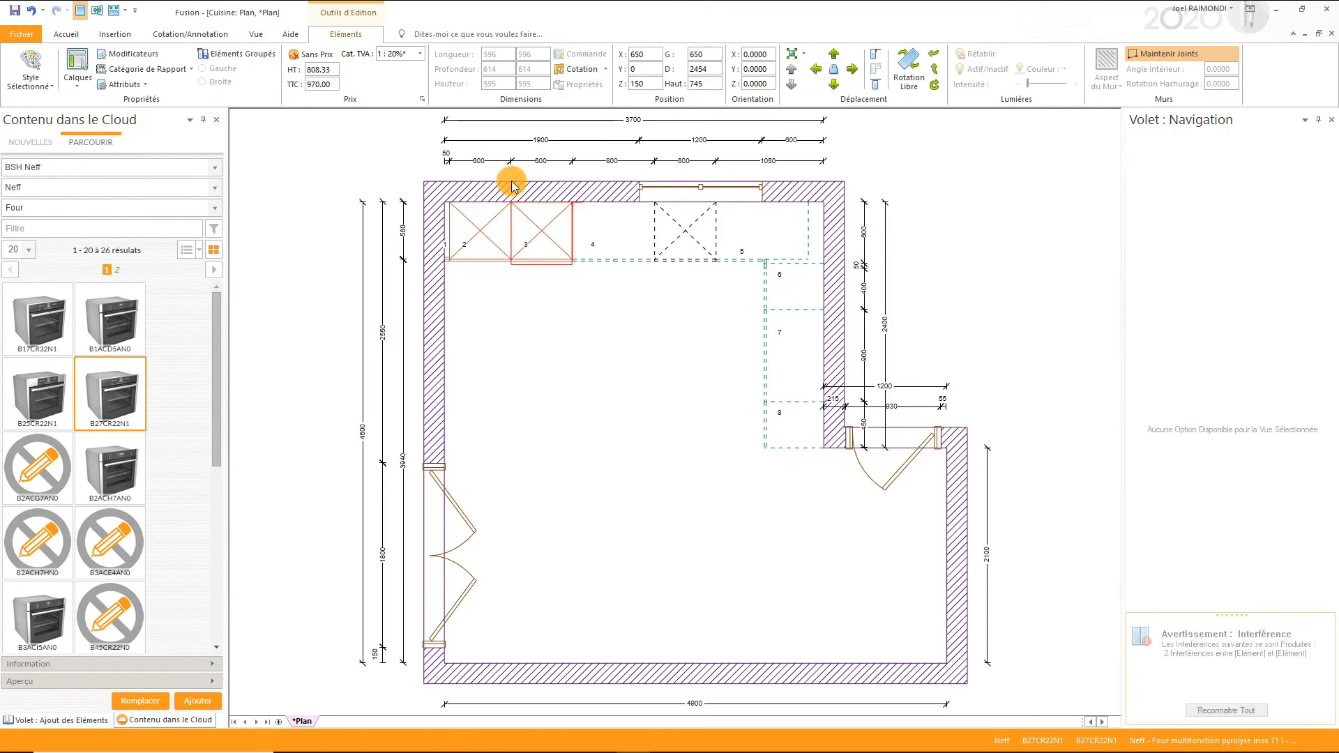
- Filter the Neff models to Micro-Ondes and place the HLAWD53N0 microwave above the oven in tall unit 3
{"action": "left_click", "coordinate": [87, 210]}
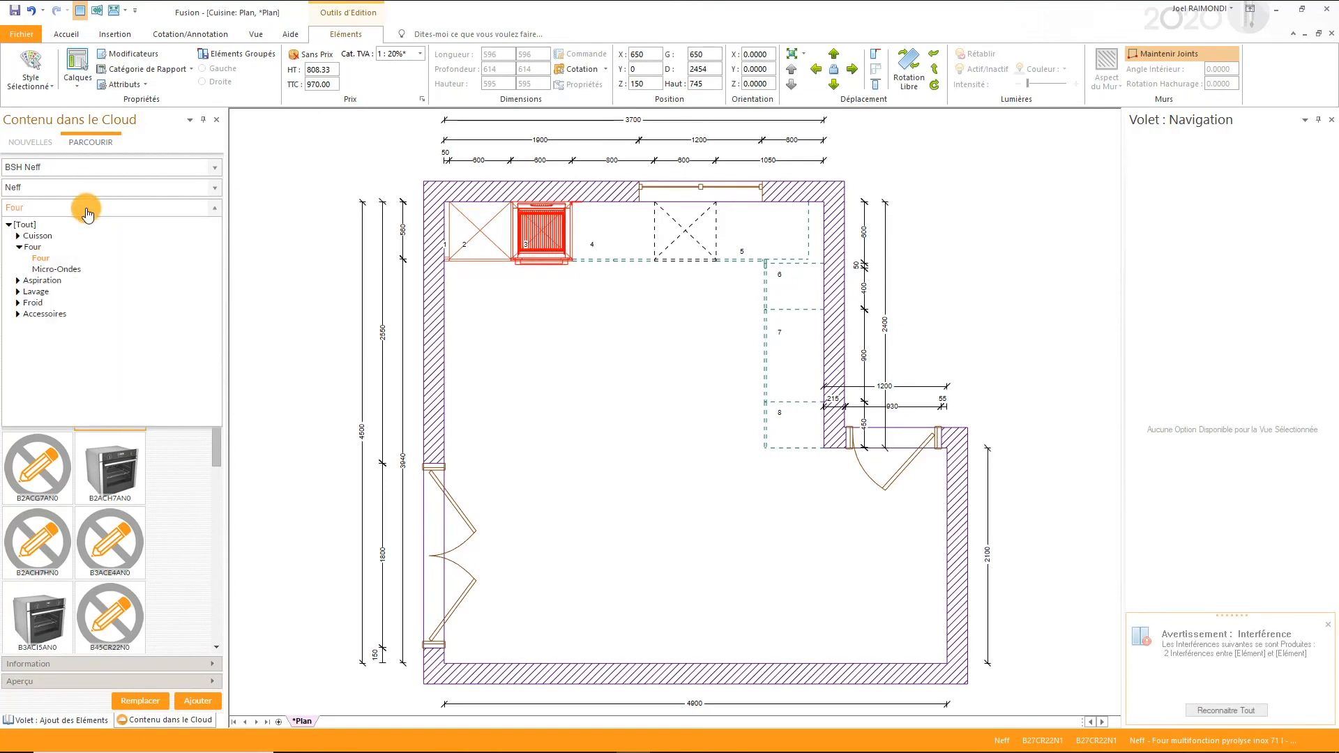
{"action": "left_click", "coordinate": [63, 271]}
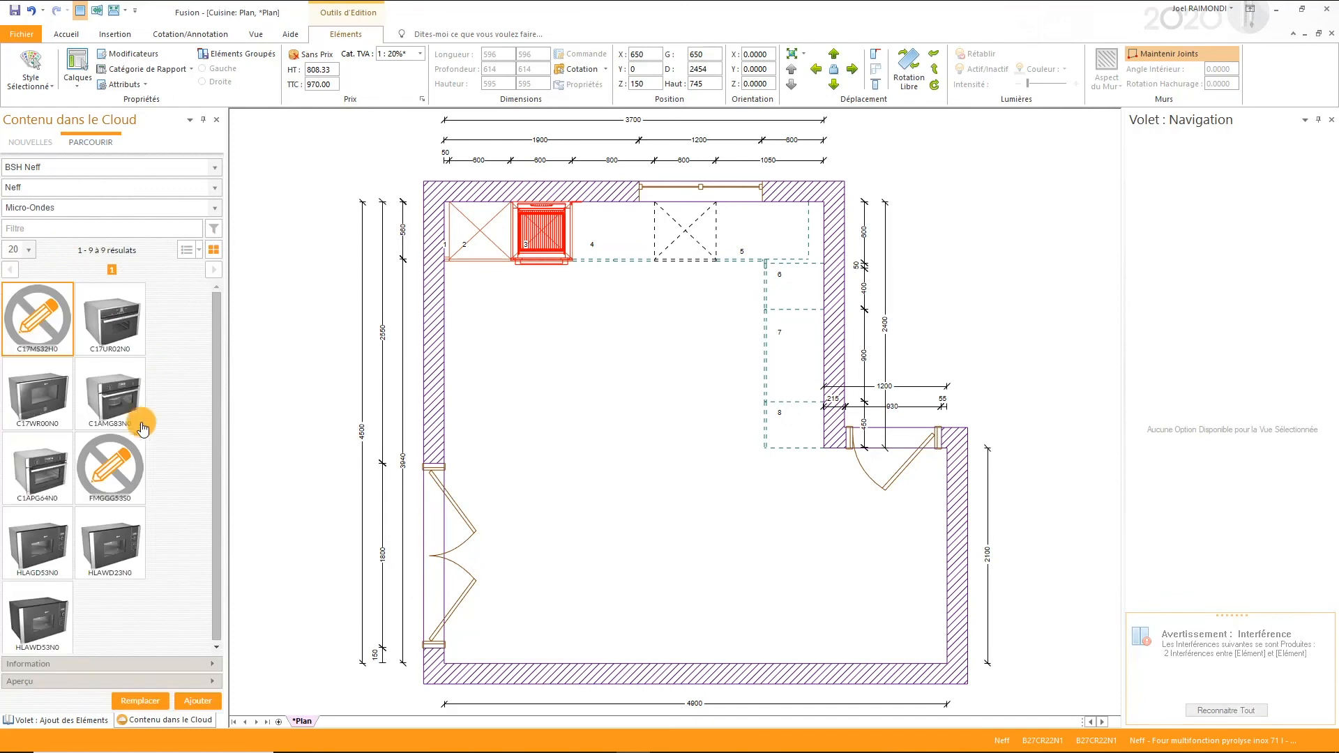
{"action": "left_click_drag", "start_coordinate": [47, 619], "coordinate": [517, 229]}
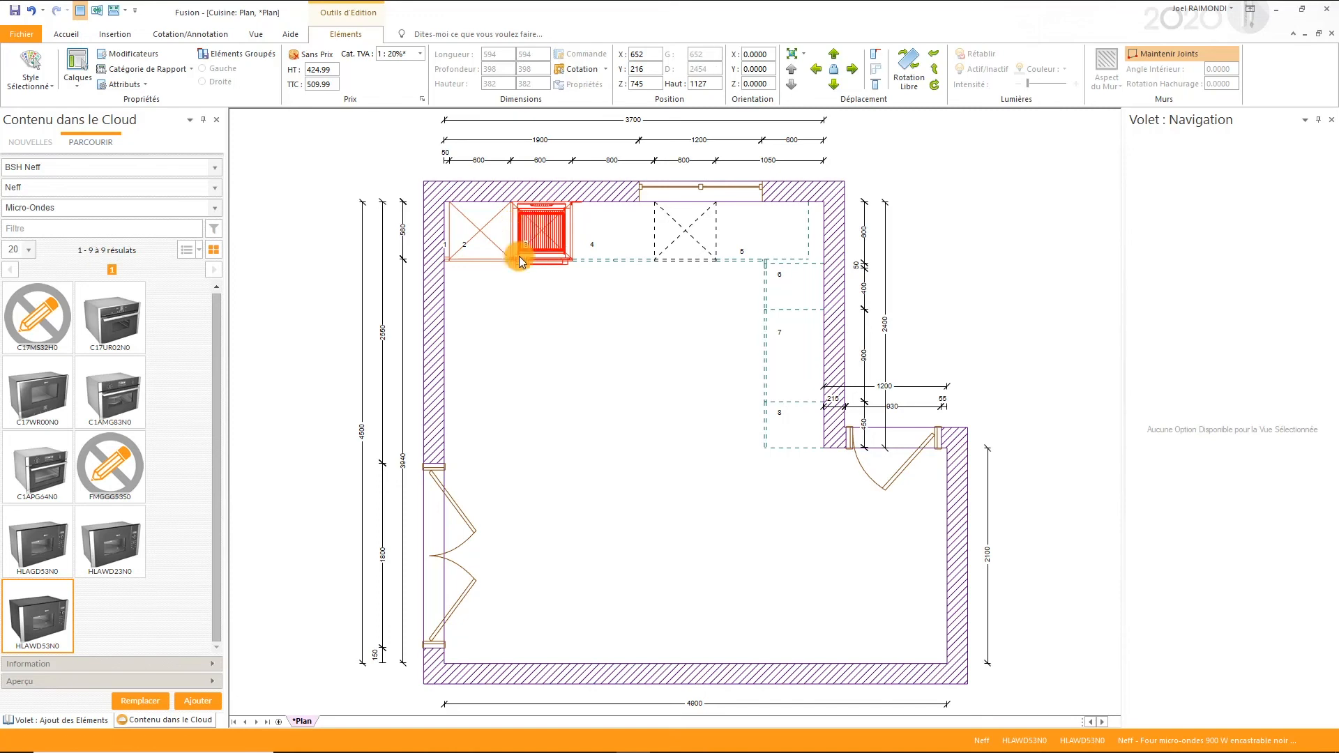
{"action": "left_click", "coordinate": [544, 340]}
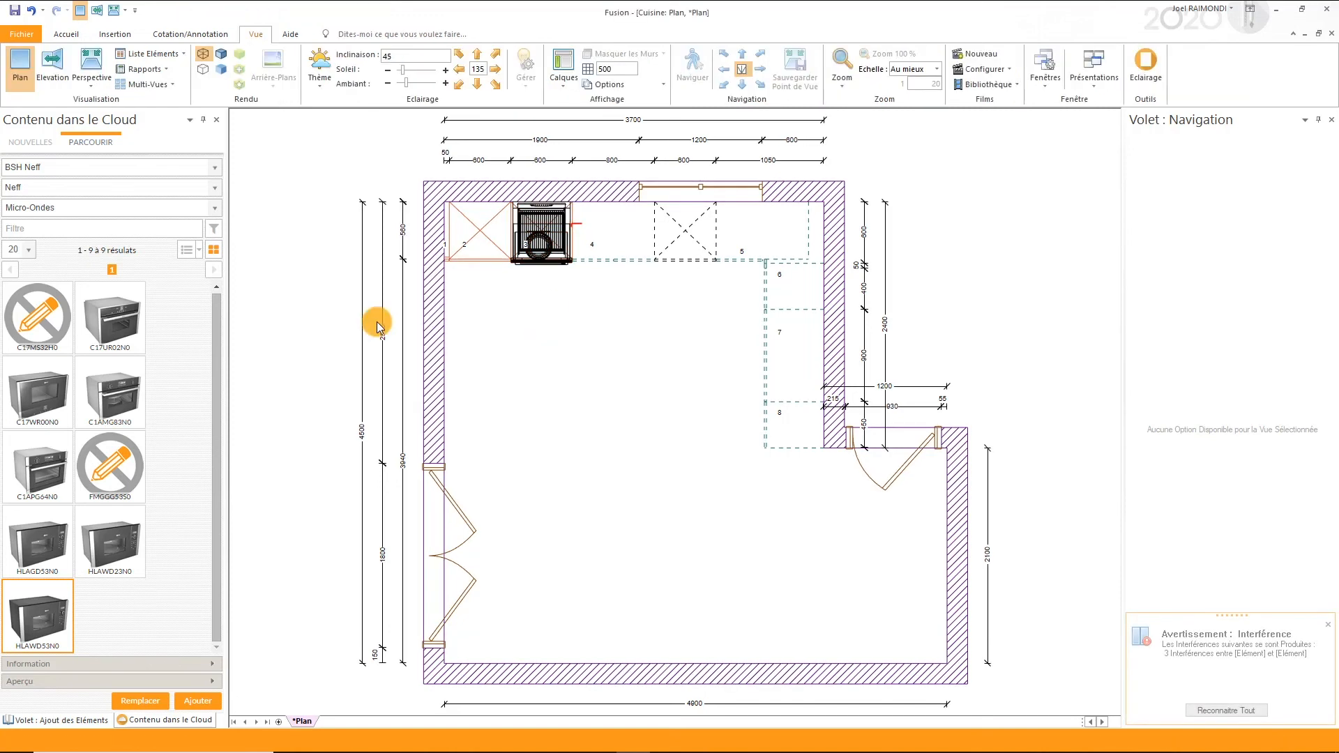
- Filter the Neff catalogue to Cuisson and look through the hob models on pages 1 and 2
{"action": "left_click", "coordinate": [120, 207]}
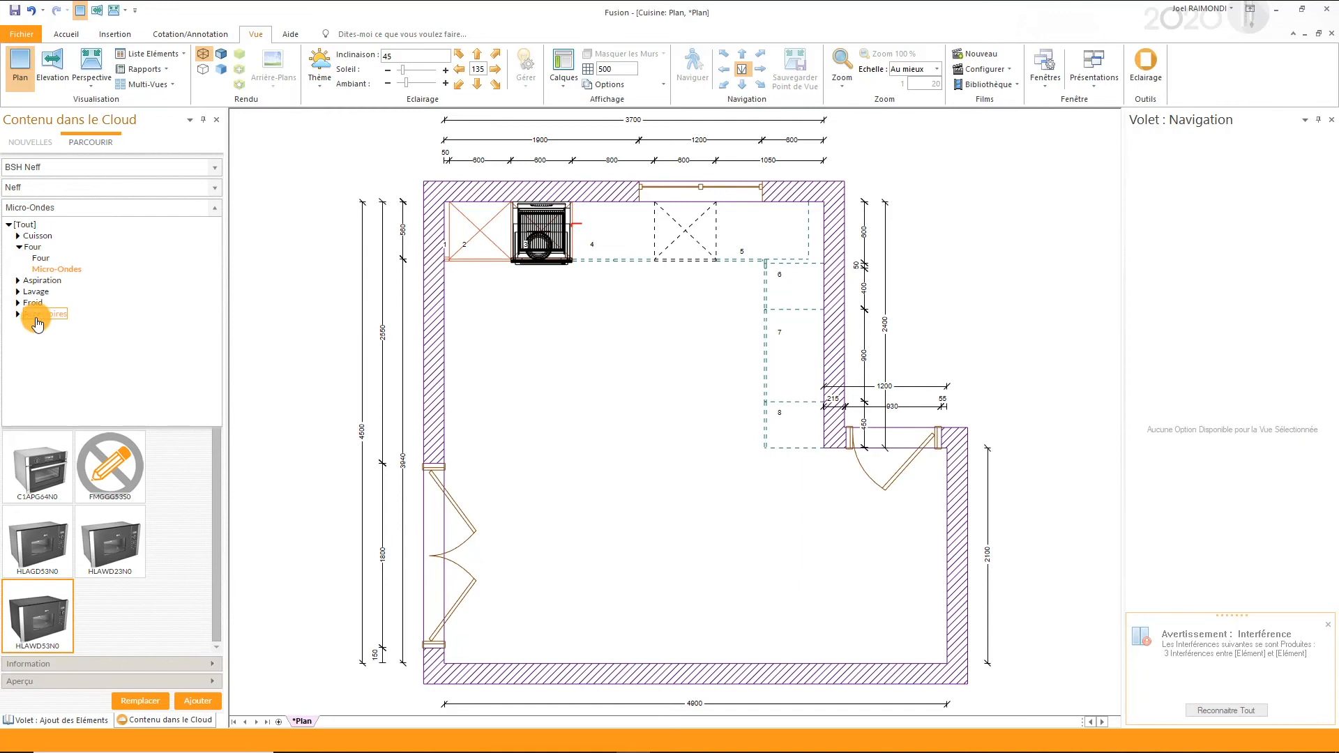
{"action": "left_click", "coordinate": [37, 235]}
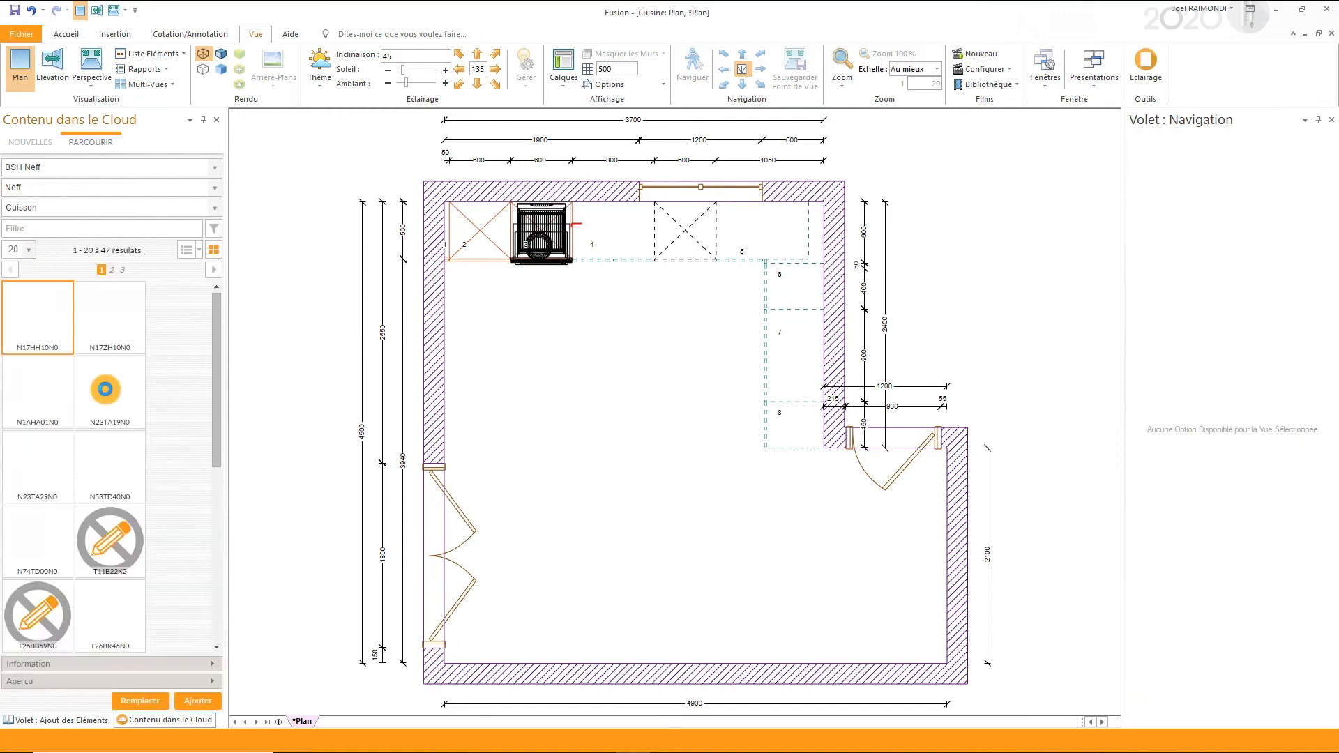
{"action": "scroll", "coordinate": [107, 446], "scroll_direction": "down", "scroll_amount": 5}
{"action": "scroll", "coordinate": [106, 446], "scroll_direction": "down", "scroll_amount": 3}
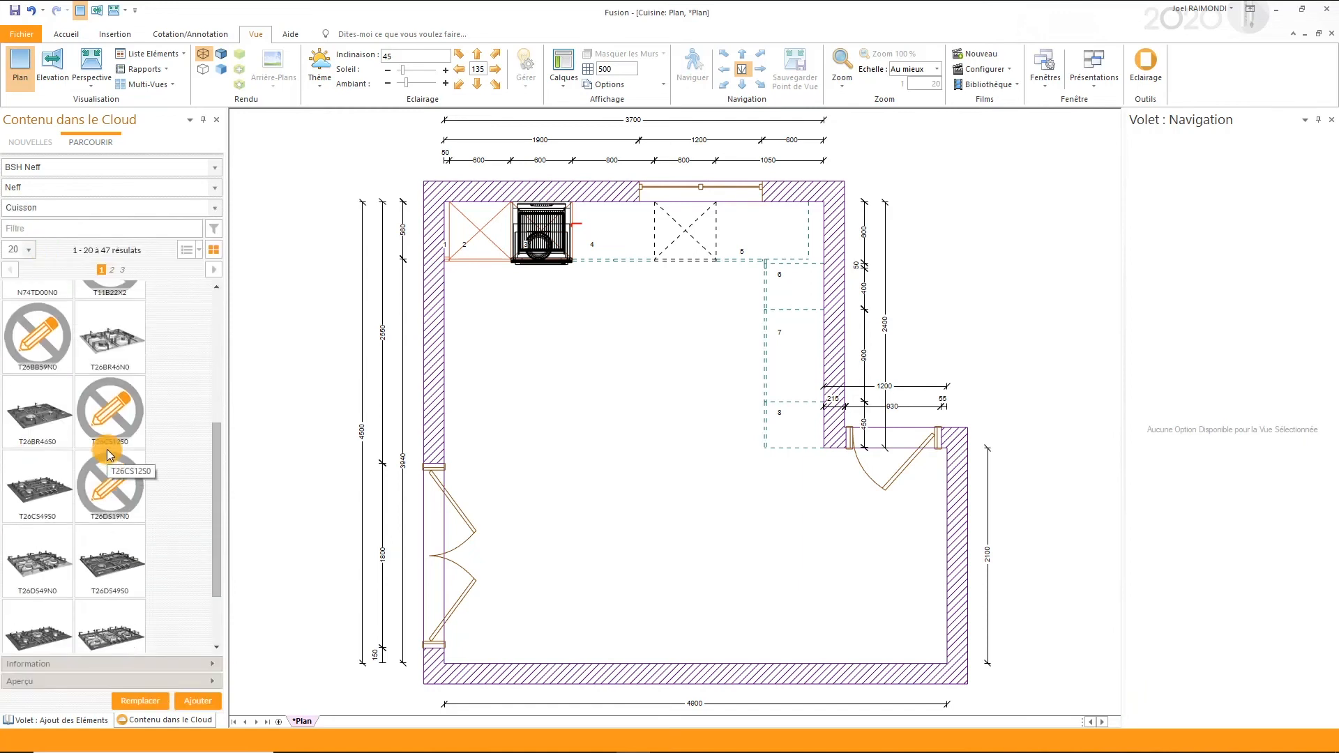
{"action": "left_click", "coordinate": [112, 271]}
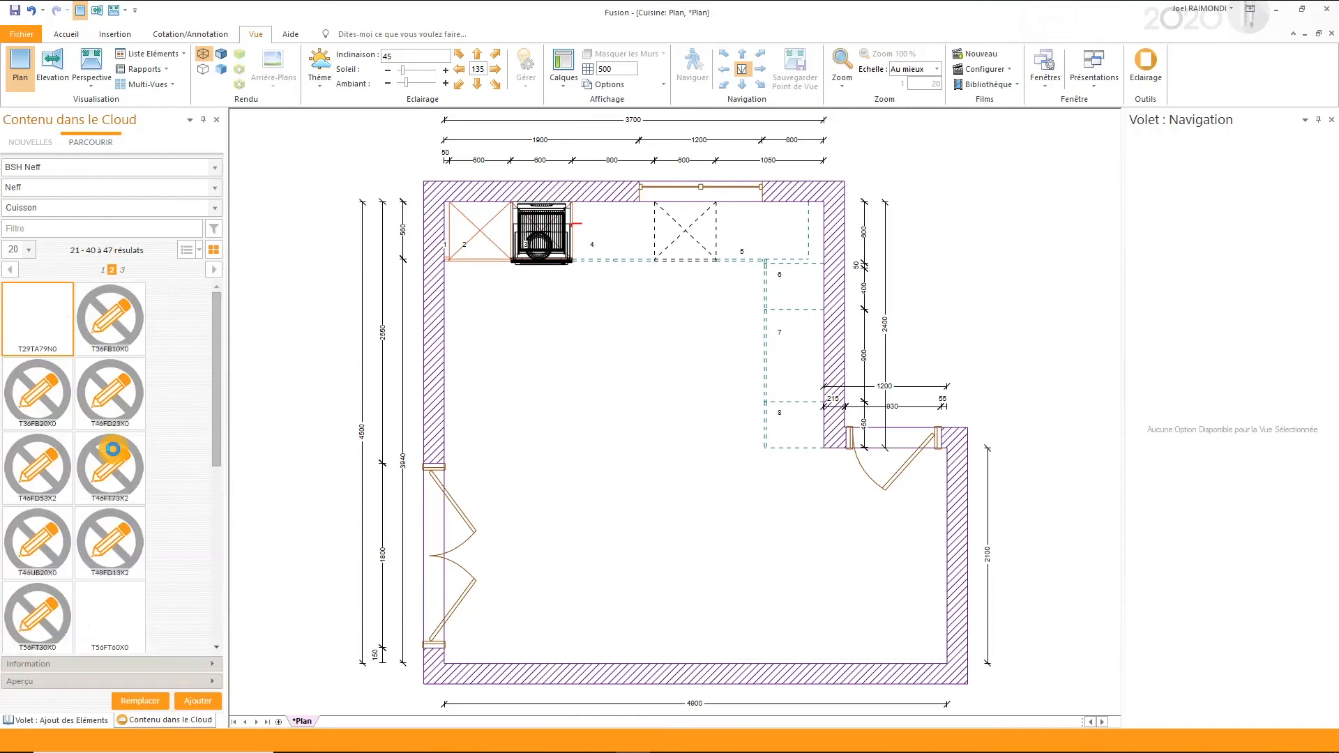
{"action": "scroll", "coordinate": [114, 451], "scroll_direction": "down", "scroll_amount": 3}
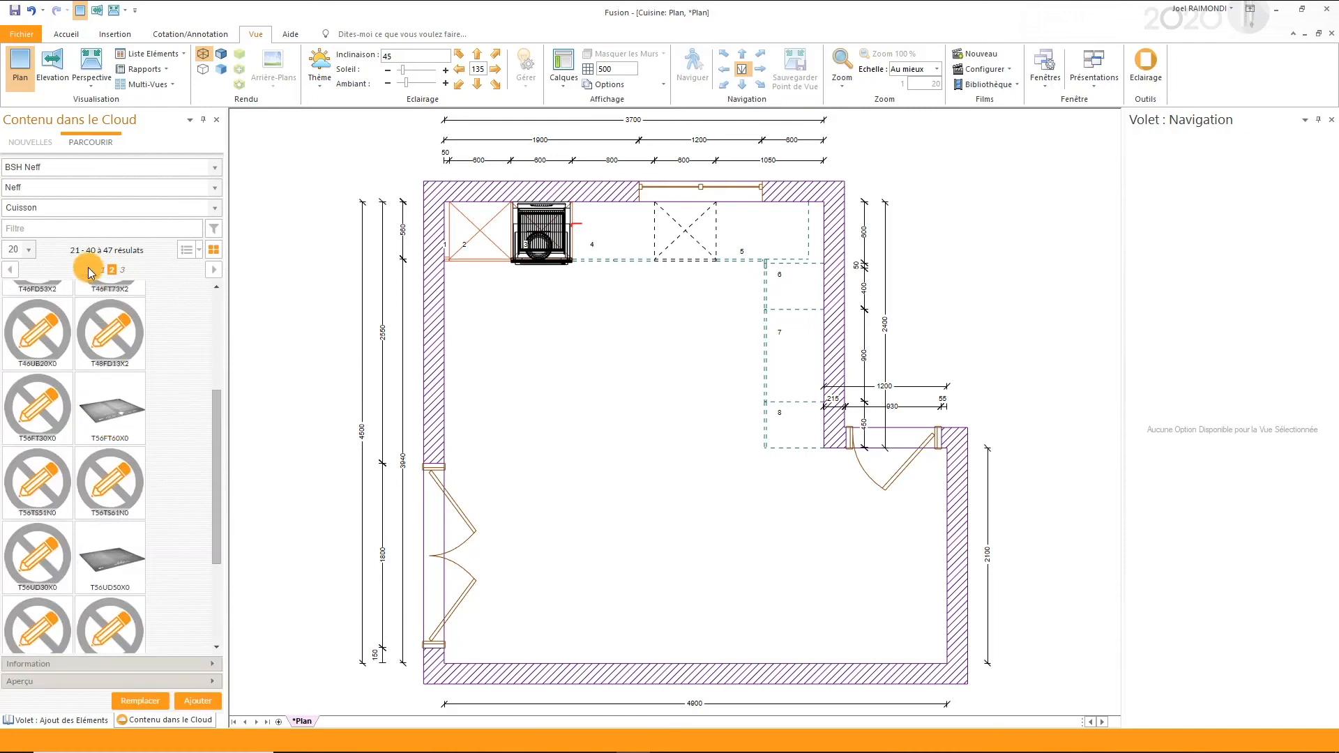
- From the saved element groups, place Elec - Plaque + hotte 900 on unit 7, attaching the cursor to B2P90
{"action": "left_click", "coordinate": [63, 721]}
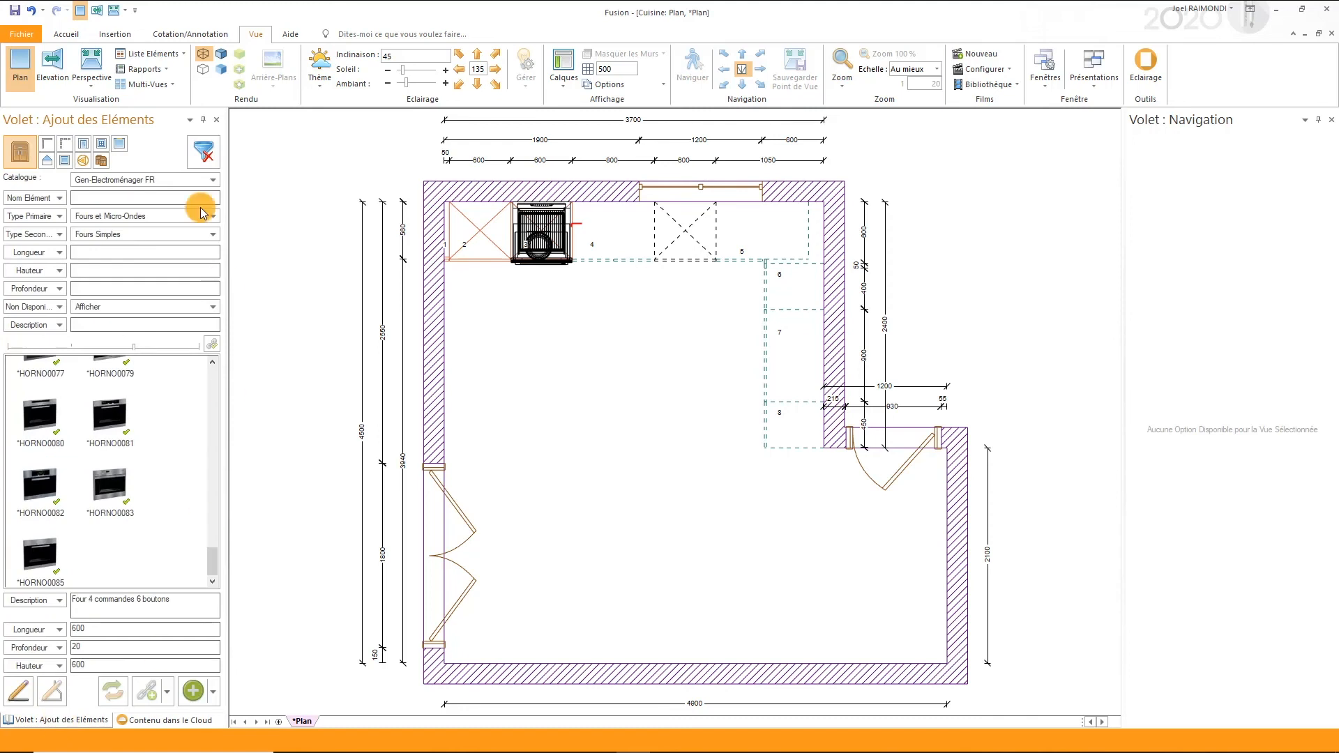
{"action": "left_click", "coordinate": [102, 161]}
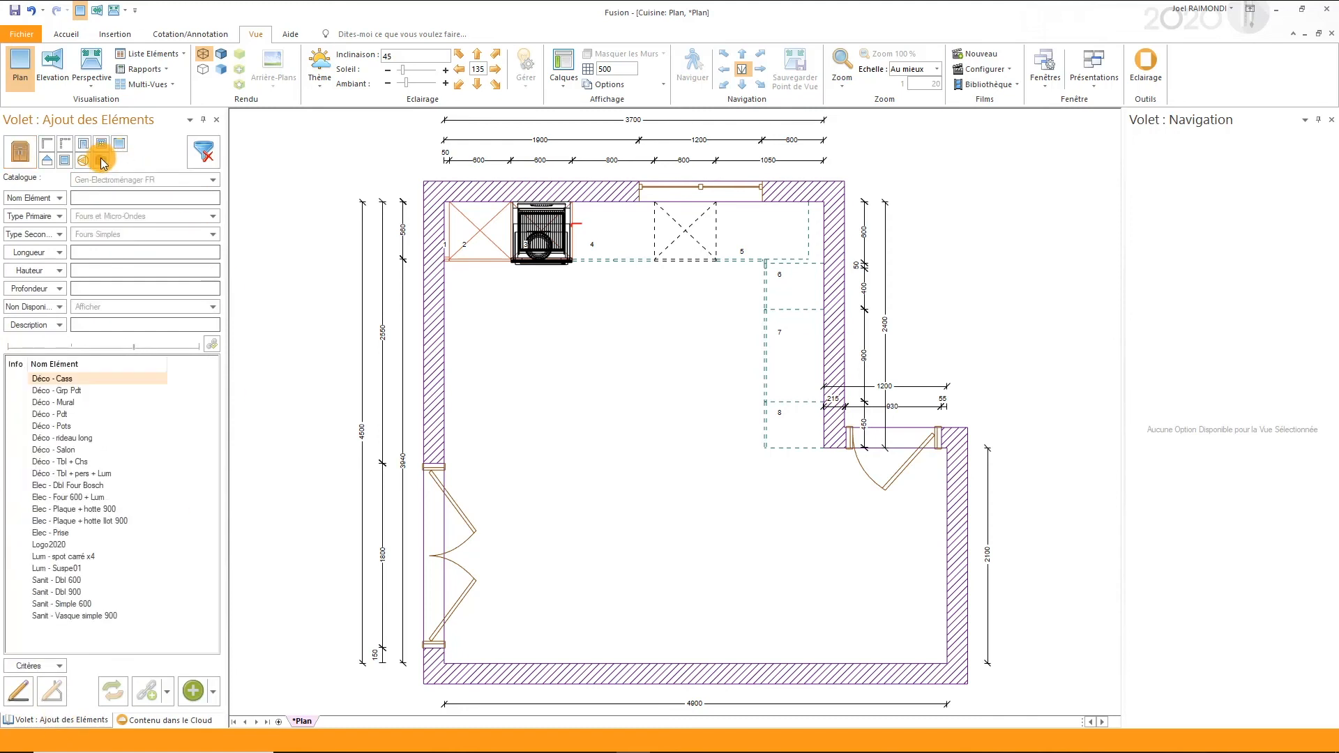
{"action": "left_click", "coordinate": [77, 390]}
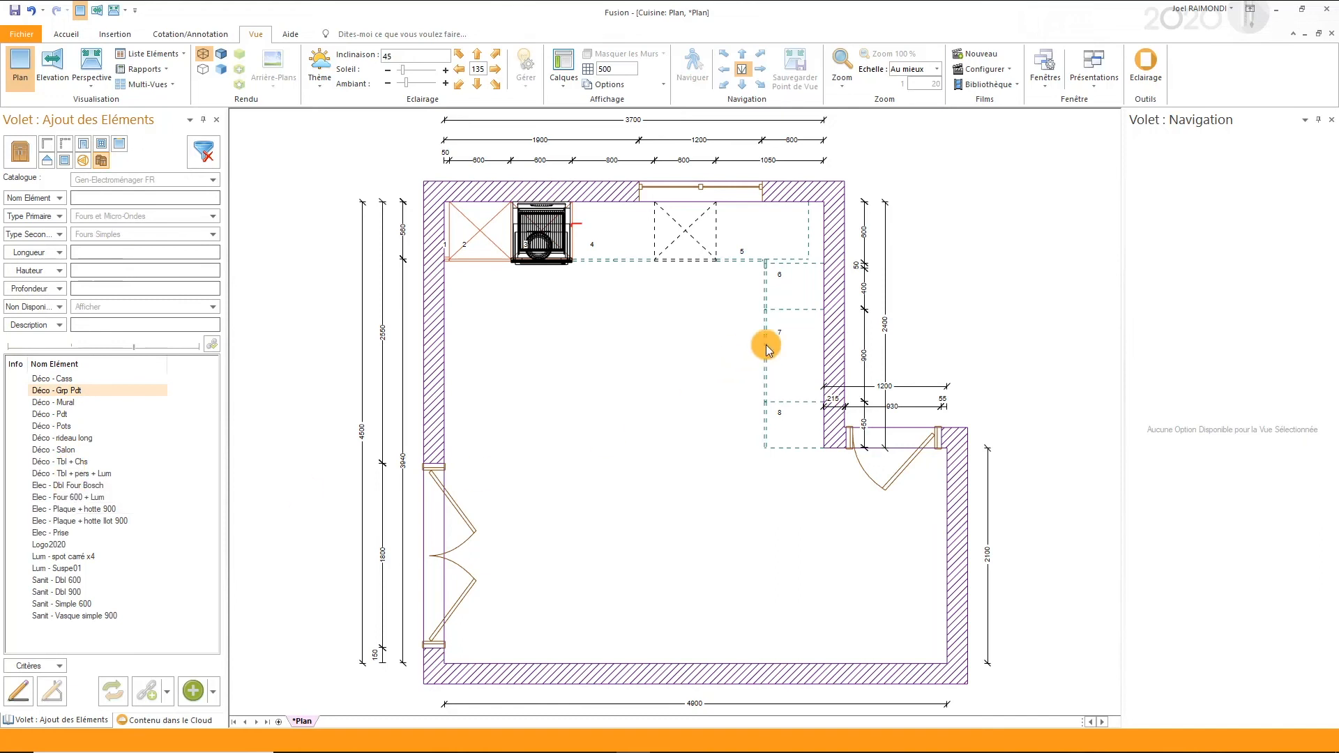
{"action": "right_click", "coordinate": [809, 354]}
{"action": "mouse_move", "coordinate": [859, 401]}
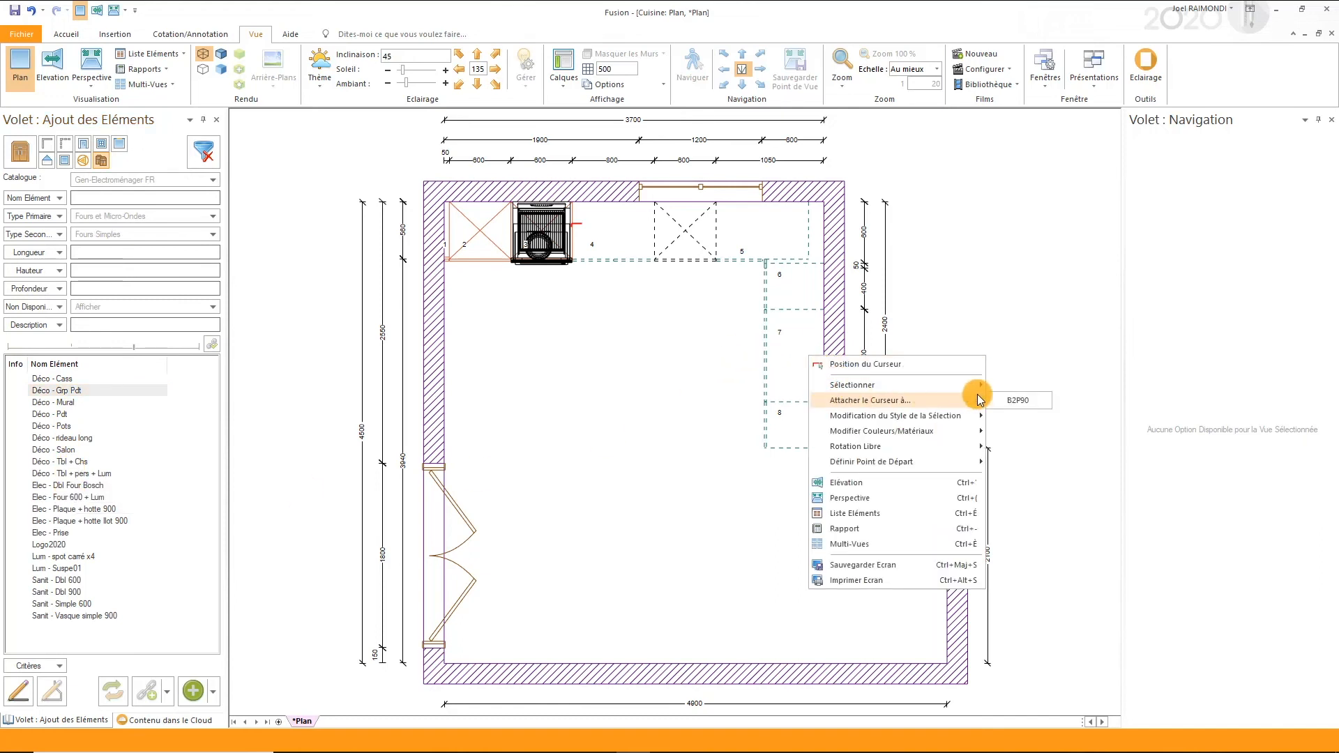
{"action": "left_click", "coordinate": [1014, 400]}
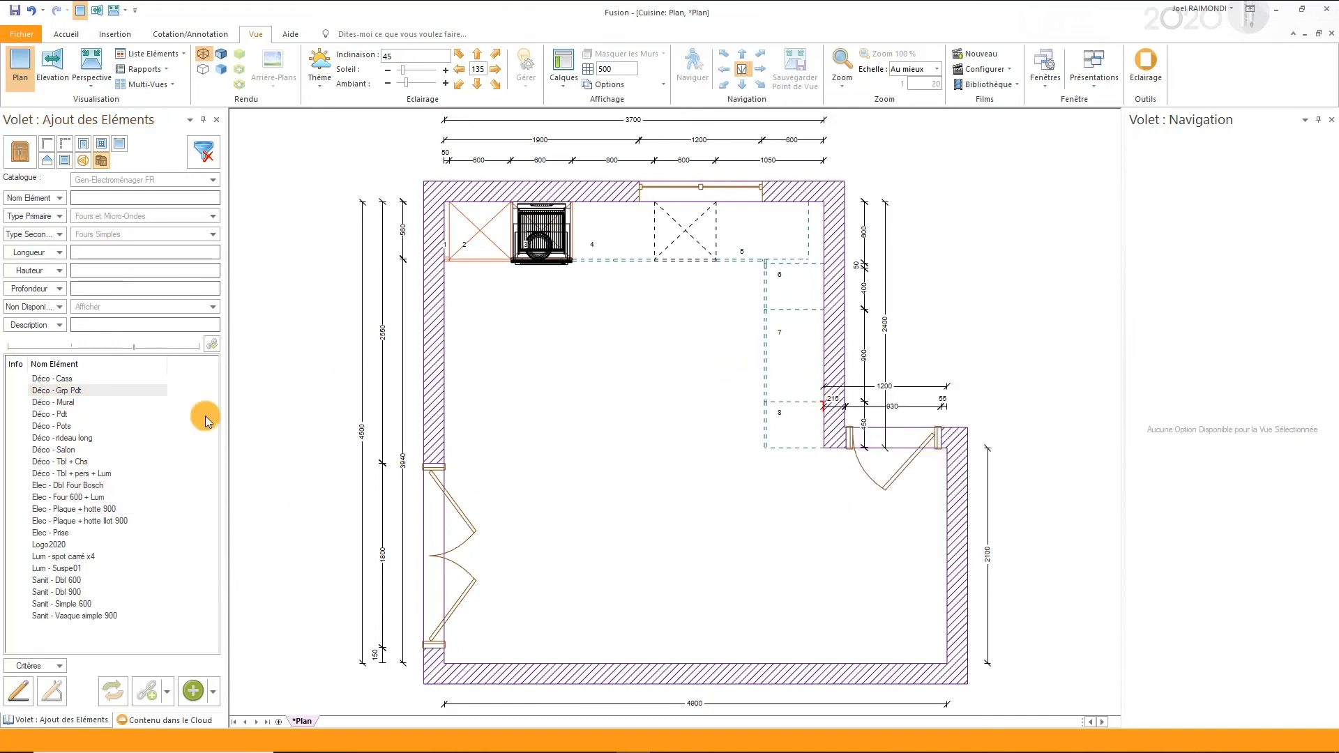
{"action": "left_click", "coordinate": [70, 520]}
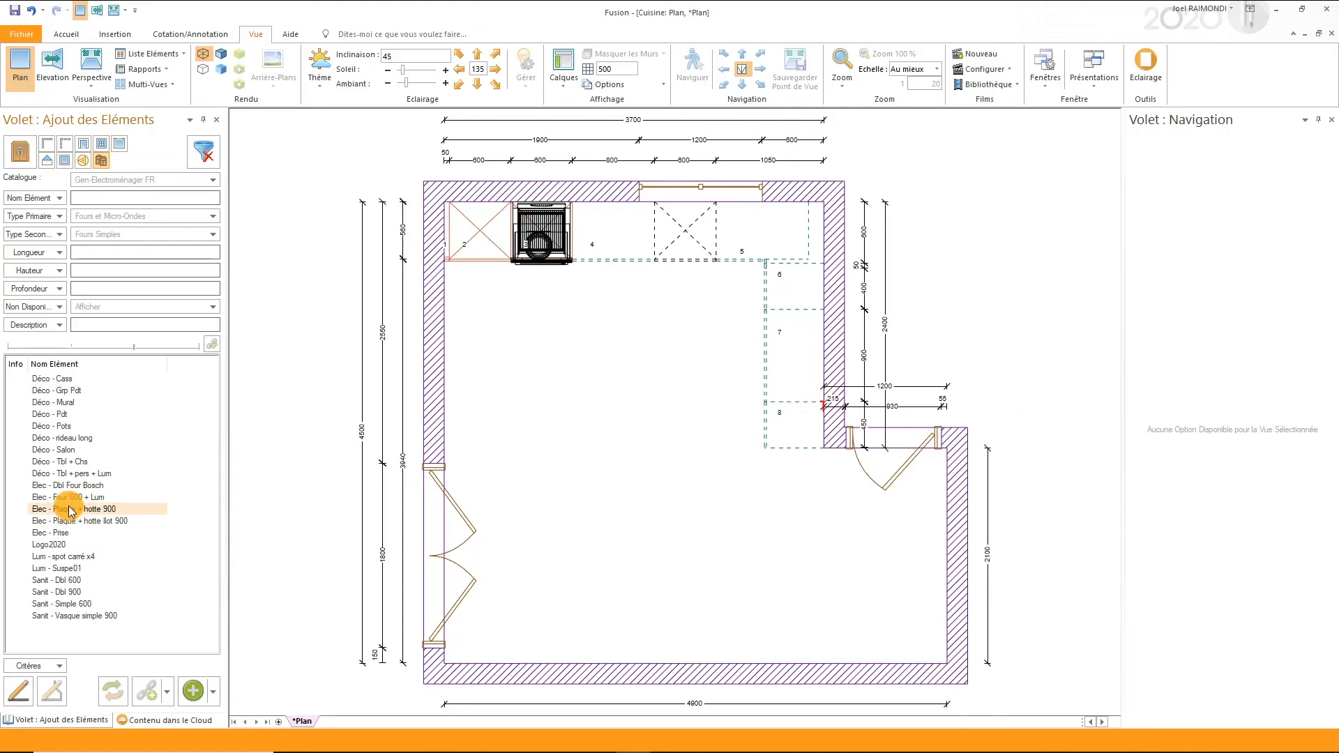
{"action": "left_click", "coordinate": [73, 509]}
{"action": "left_click", "coordinate": [797, 362]}
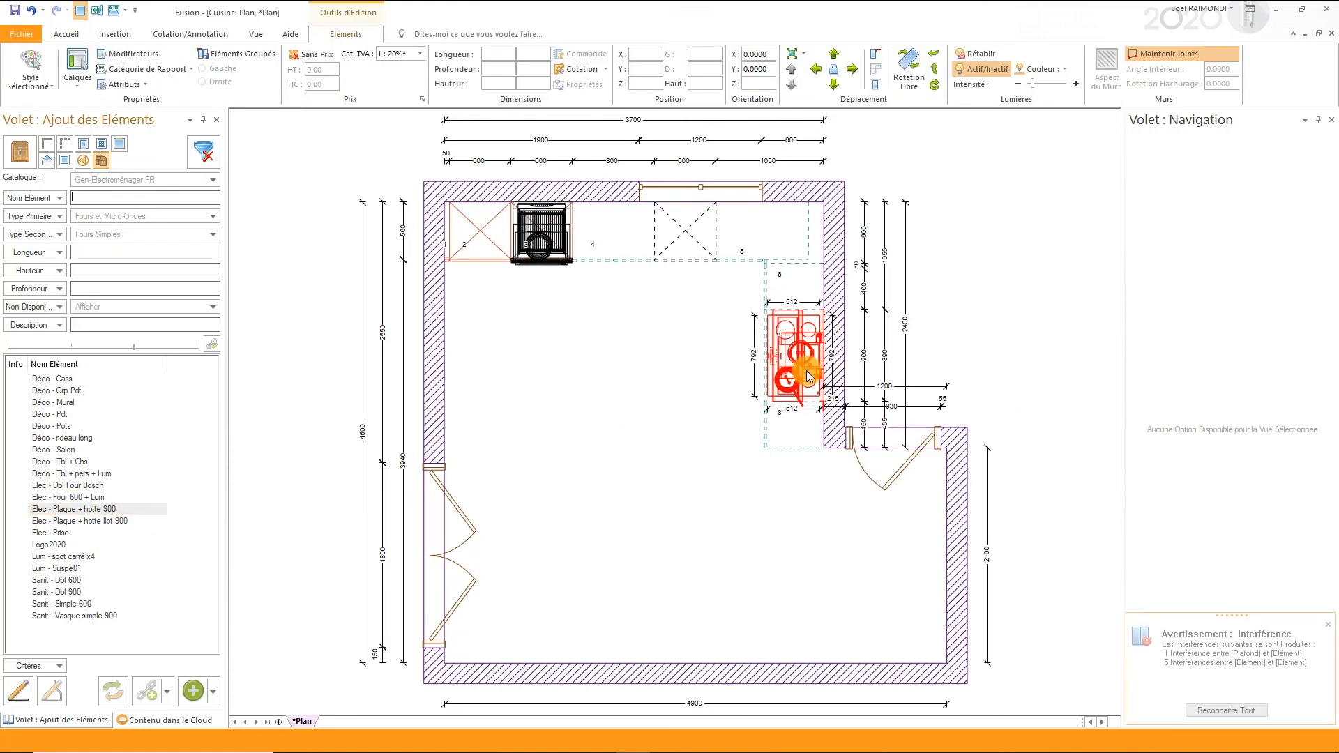
- Attach the cursor beside the dishwasher front and place the Sanit - Dbl 900 sink group on sink unit 4
{"action": "right_click", "coordinate": [637, 232]}
{"action": "mouse_move", "coordinate": [677, 271]}
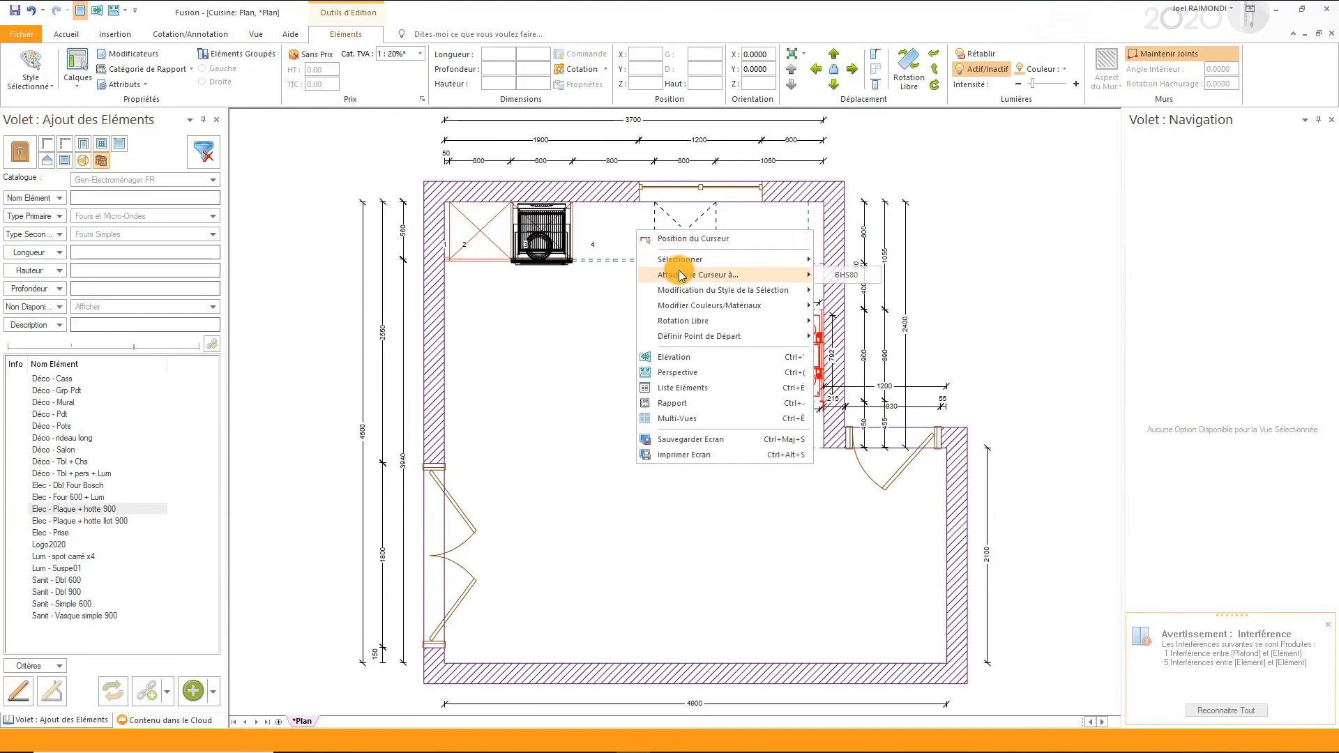
{"action": "left_click", "coordinate": [843, 270]}
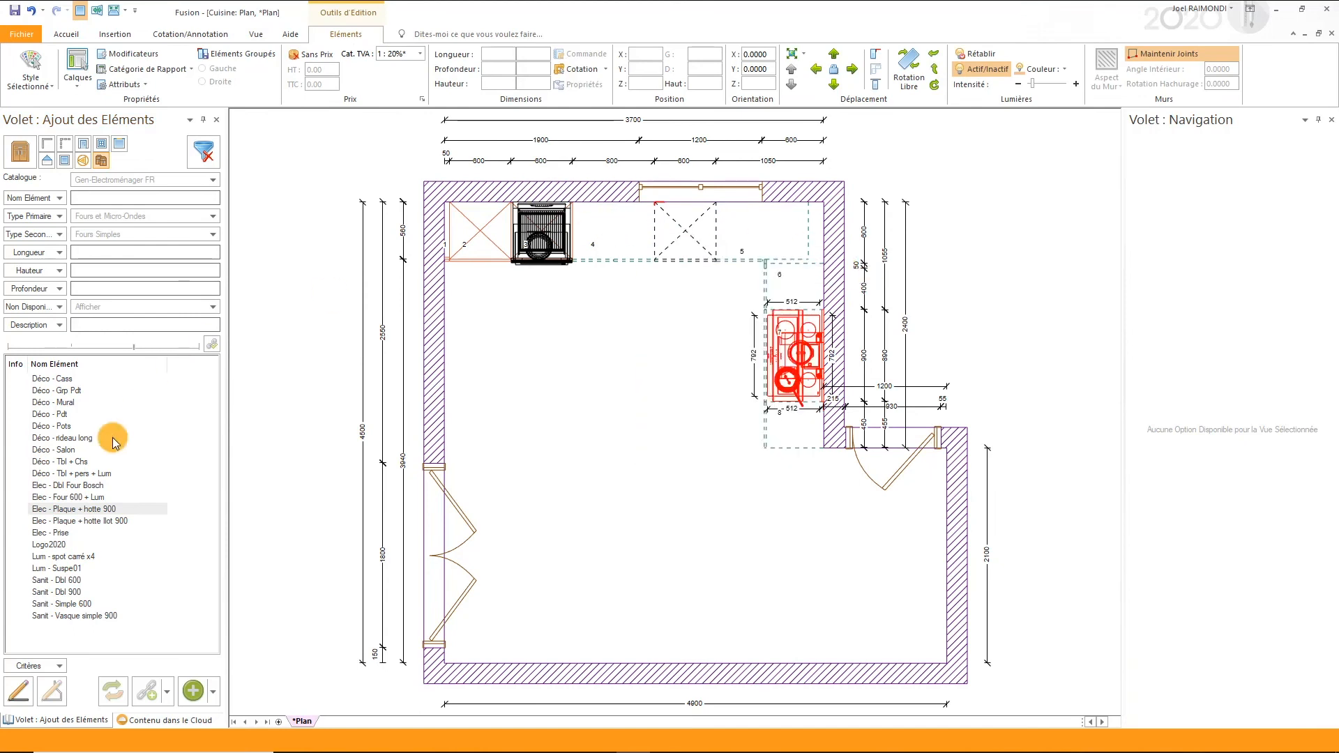
{"action": "left_click", "coordinate": [53, 592]}
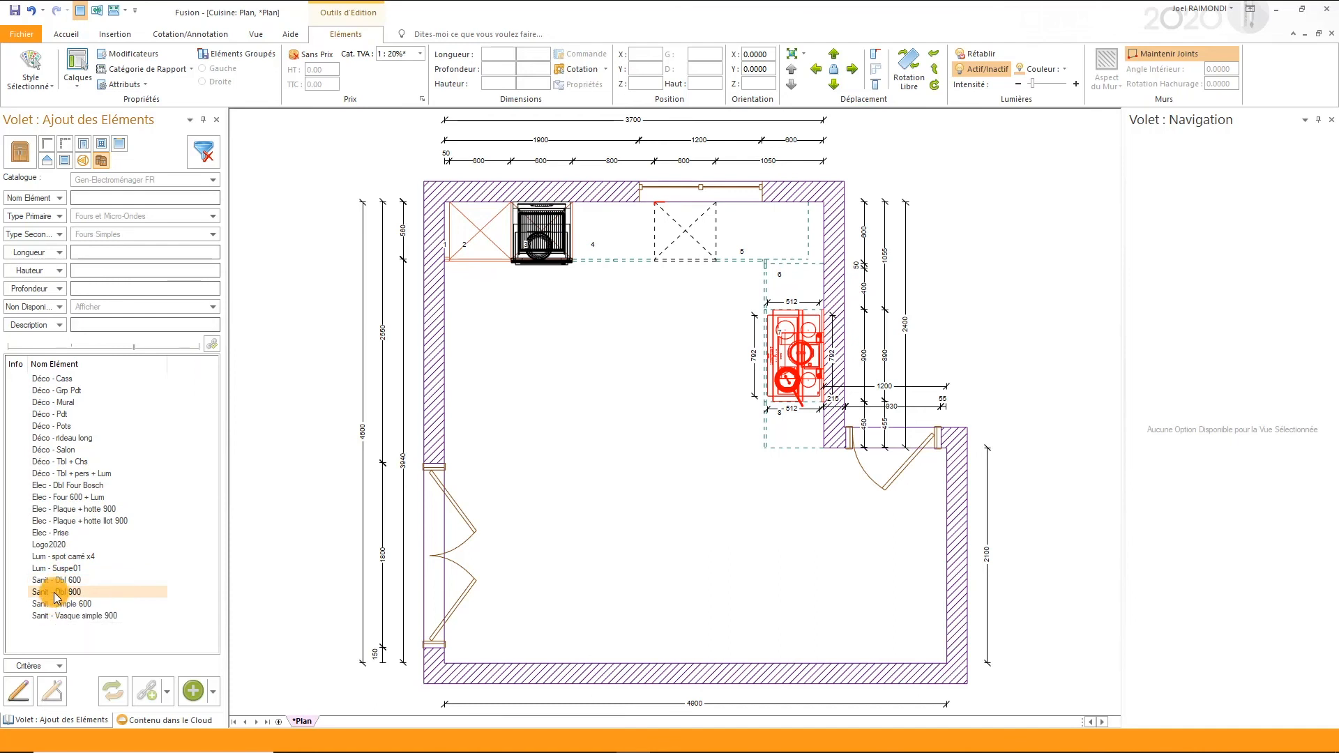
{"action": "left_click_drag", "start_coordinate": [56, 598], "coordinate": [607, 254]}
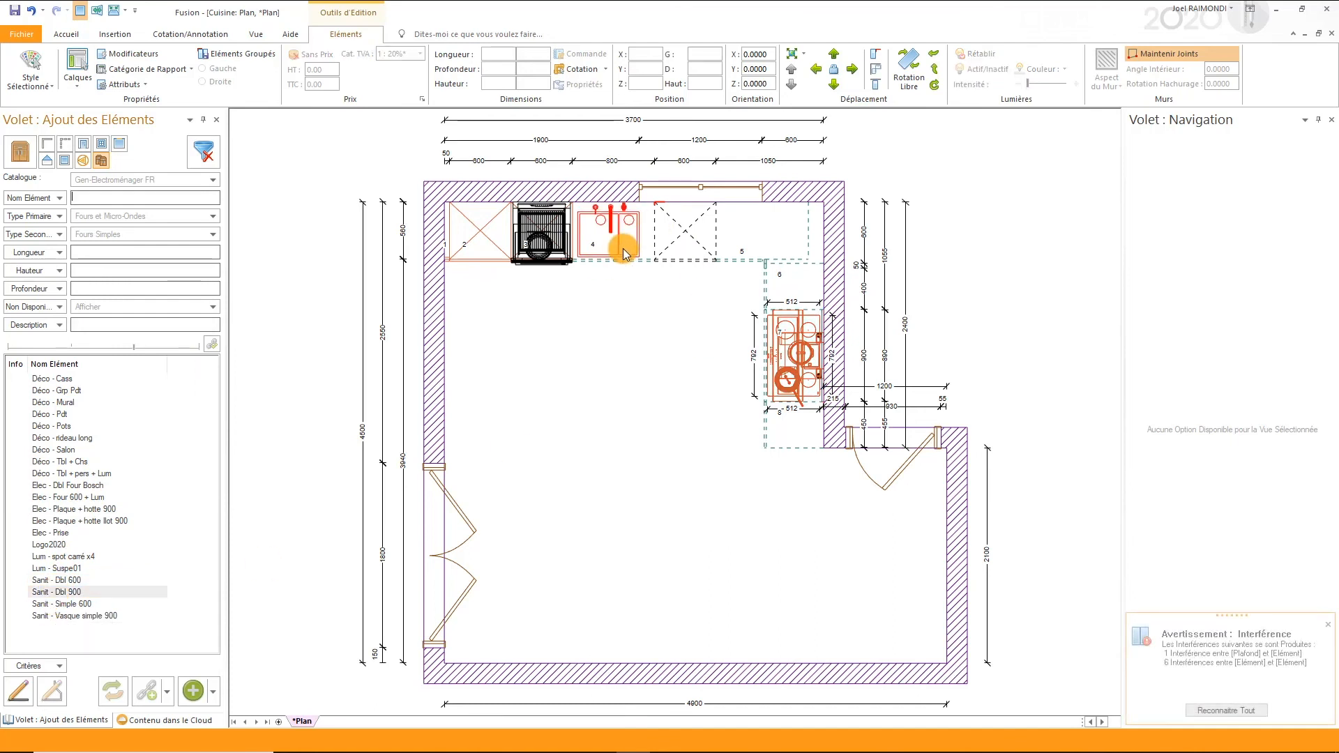
- Shift the sink group rightwards along unit 4 and move it back towards the wall
{"action": "left_click", "coordinate": [851, 69]}
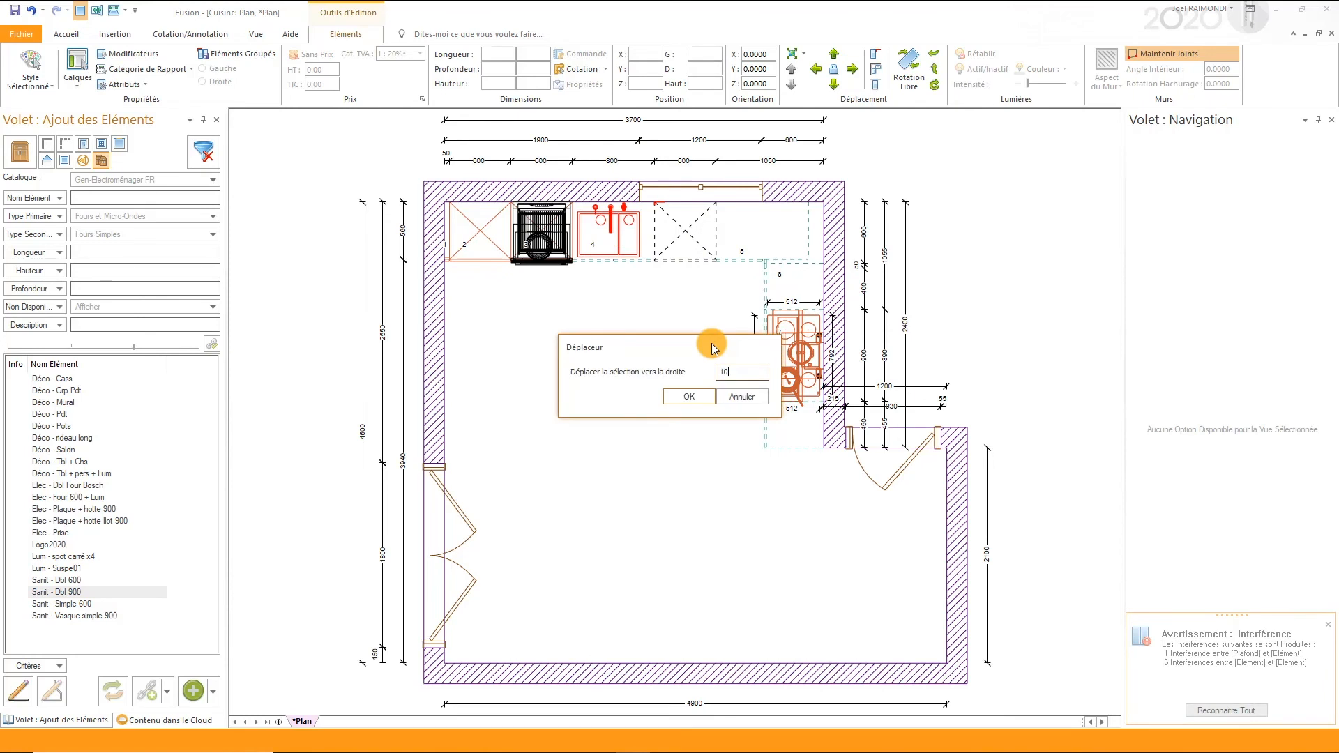
{"action": "key", "text": "Return"}
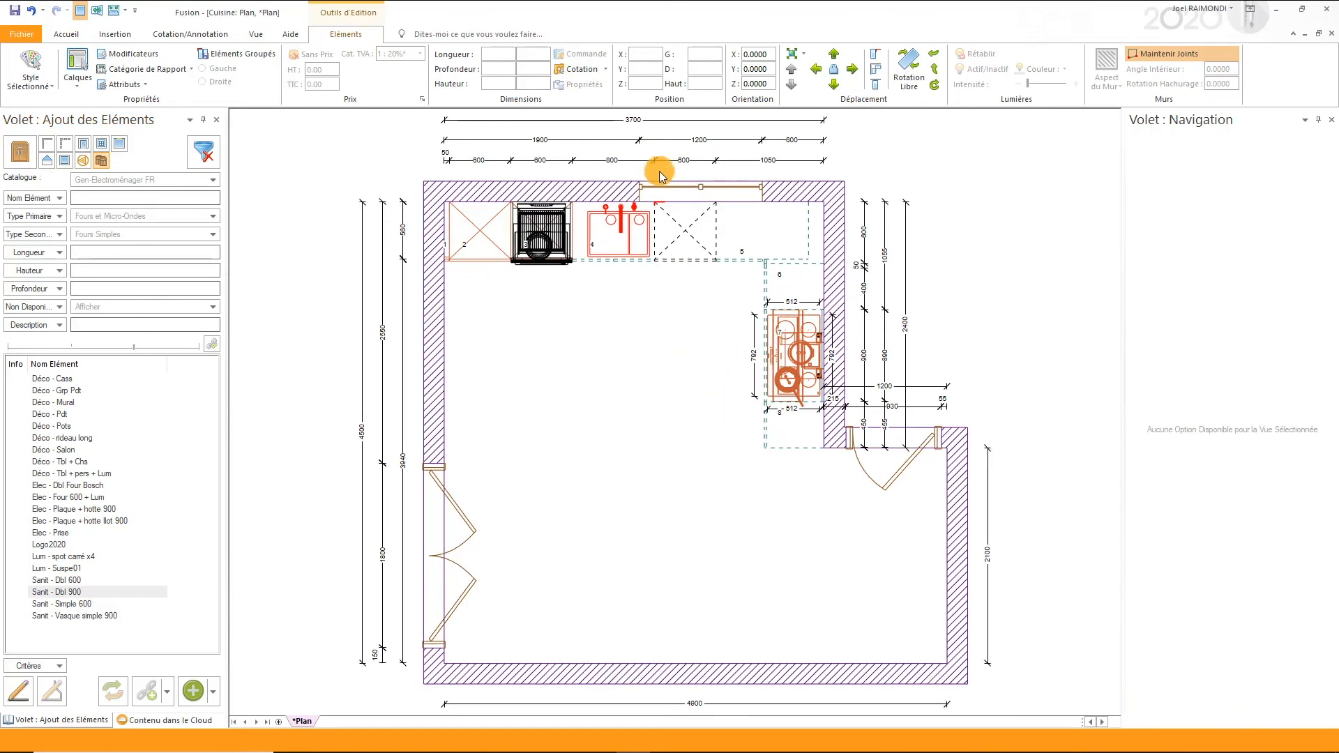
{"action": "key", "text": "ctrl+Up"}
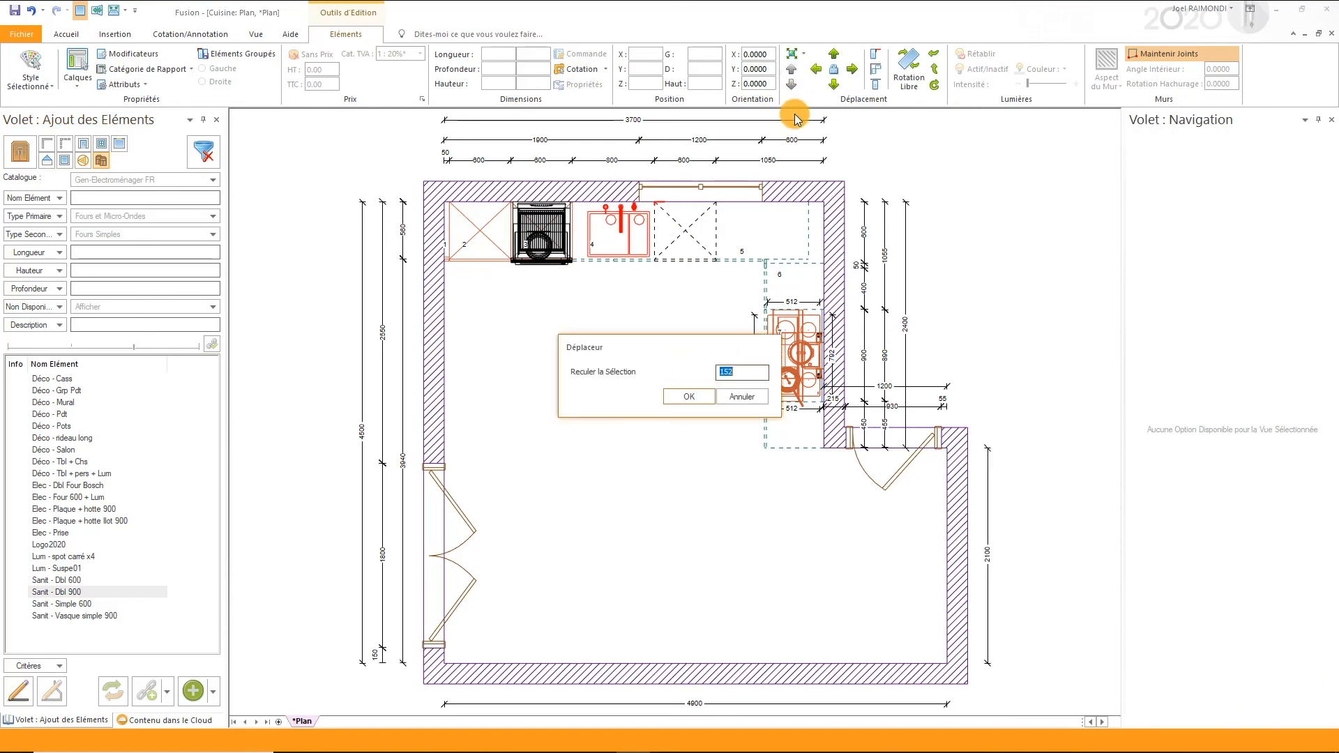
{"action": "type", "text": "1"}
{"action": "key", "text": "Return"}
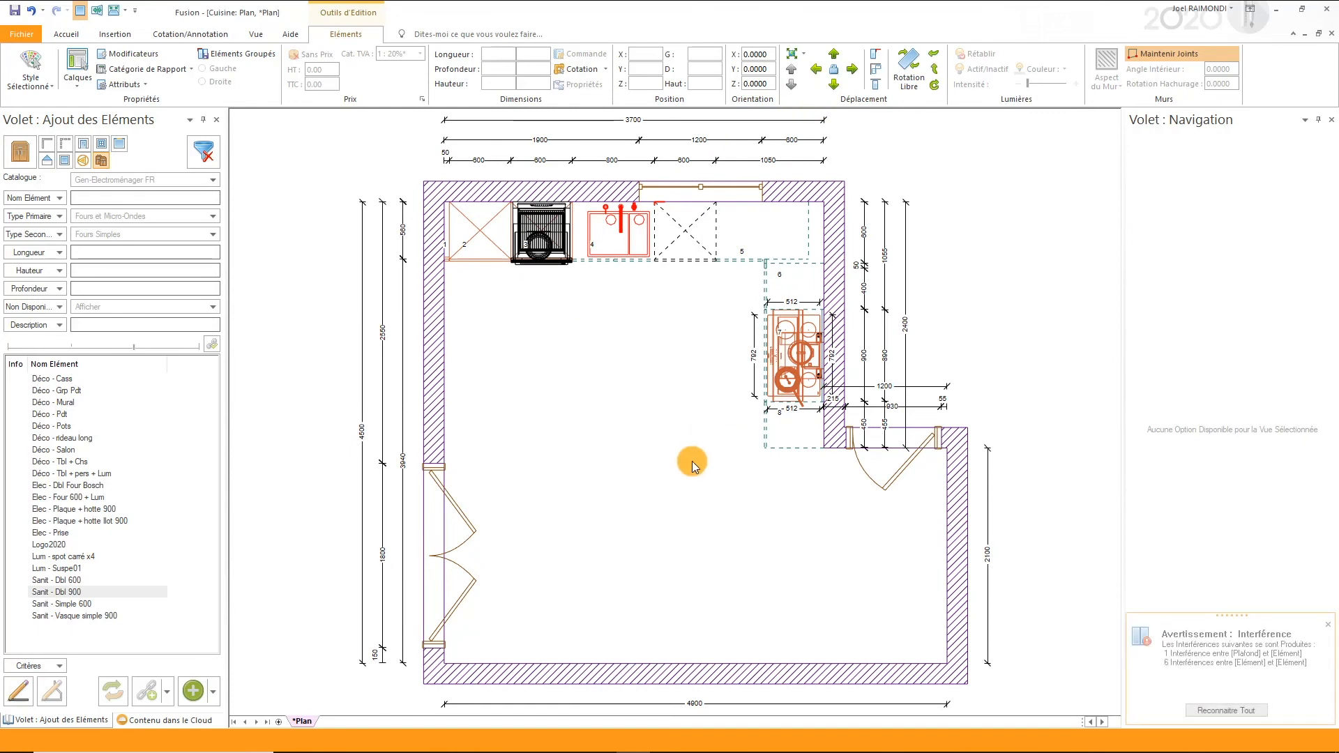
{"action": "left_click", "coordinate": [691, 462]}
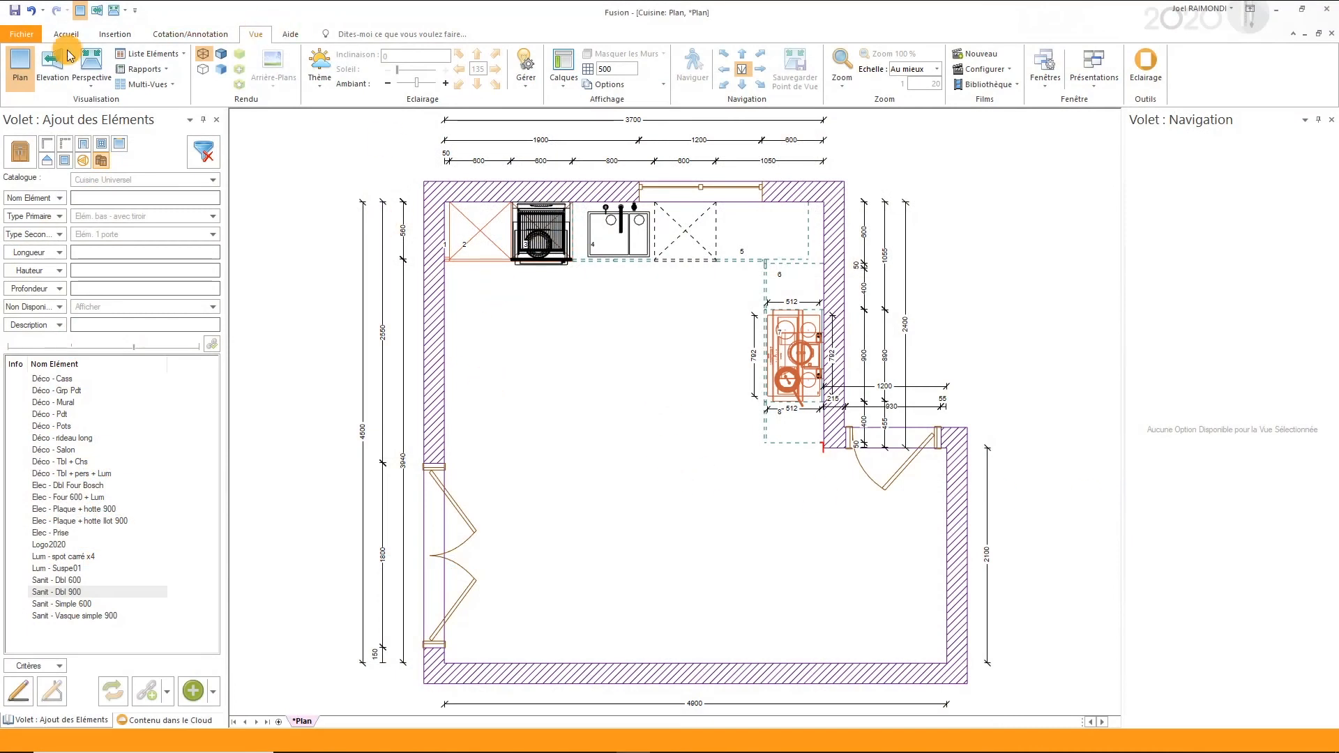
- Review the fitted kitchen in wall elevations 1, 2 and 3
{"action": "left_click", "coordinate": [48, 68]}
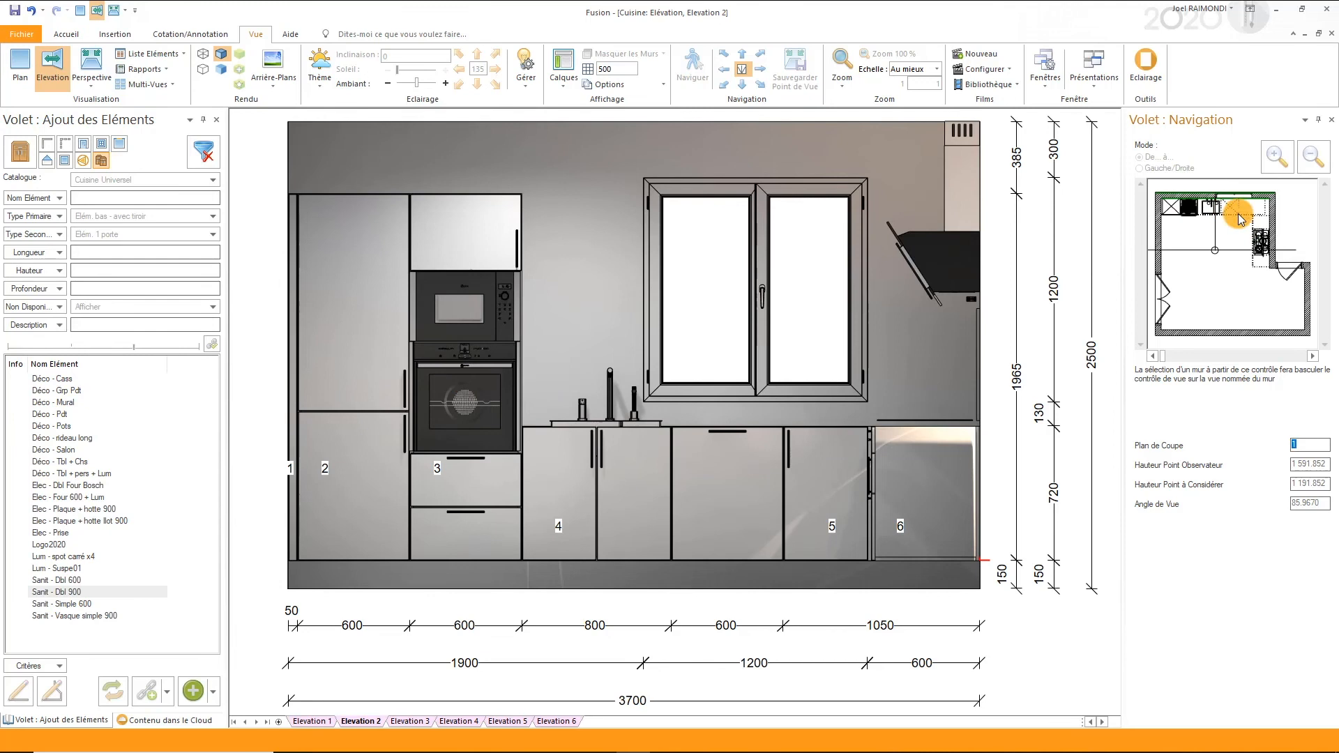
{"action": "left_click", "coordinate": [1269, 220]}
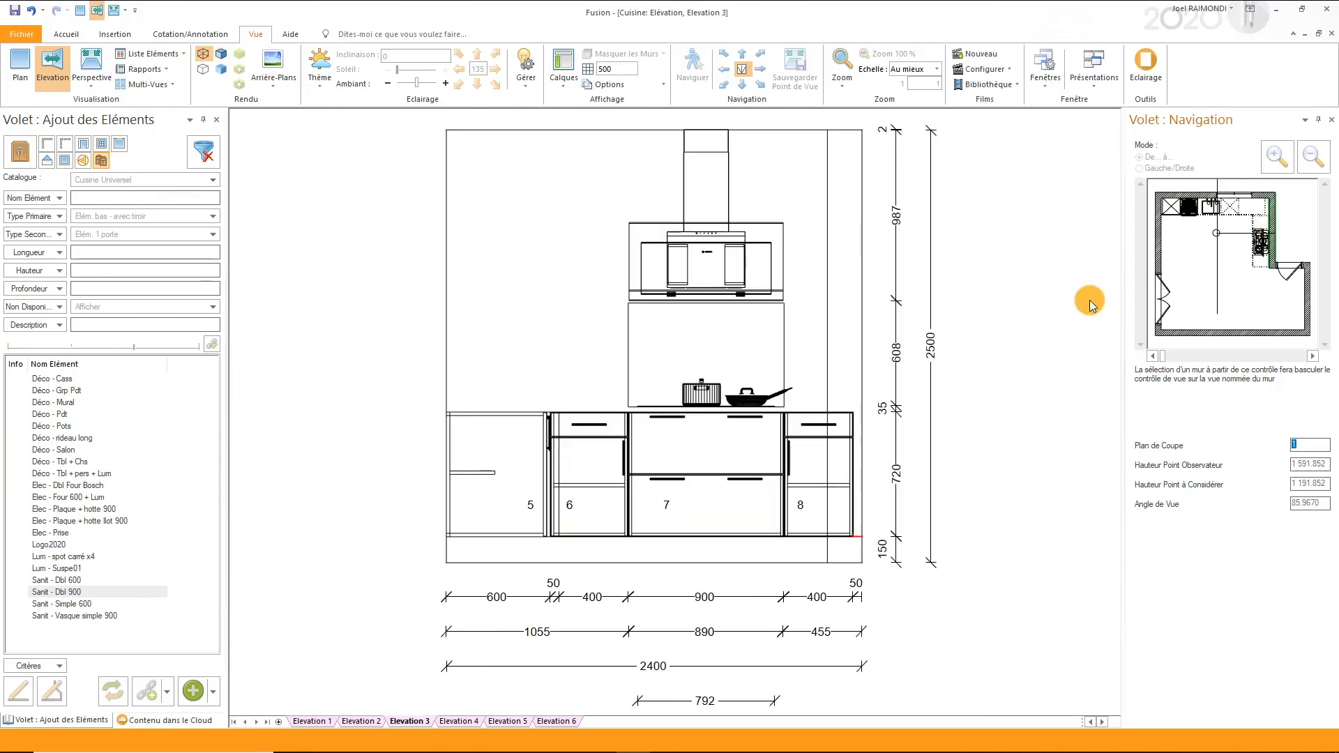
{"action": "left_click", "coordinate": [360, 721]}
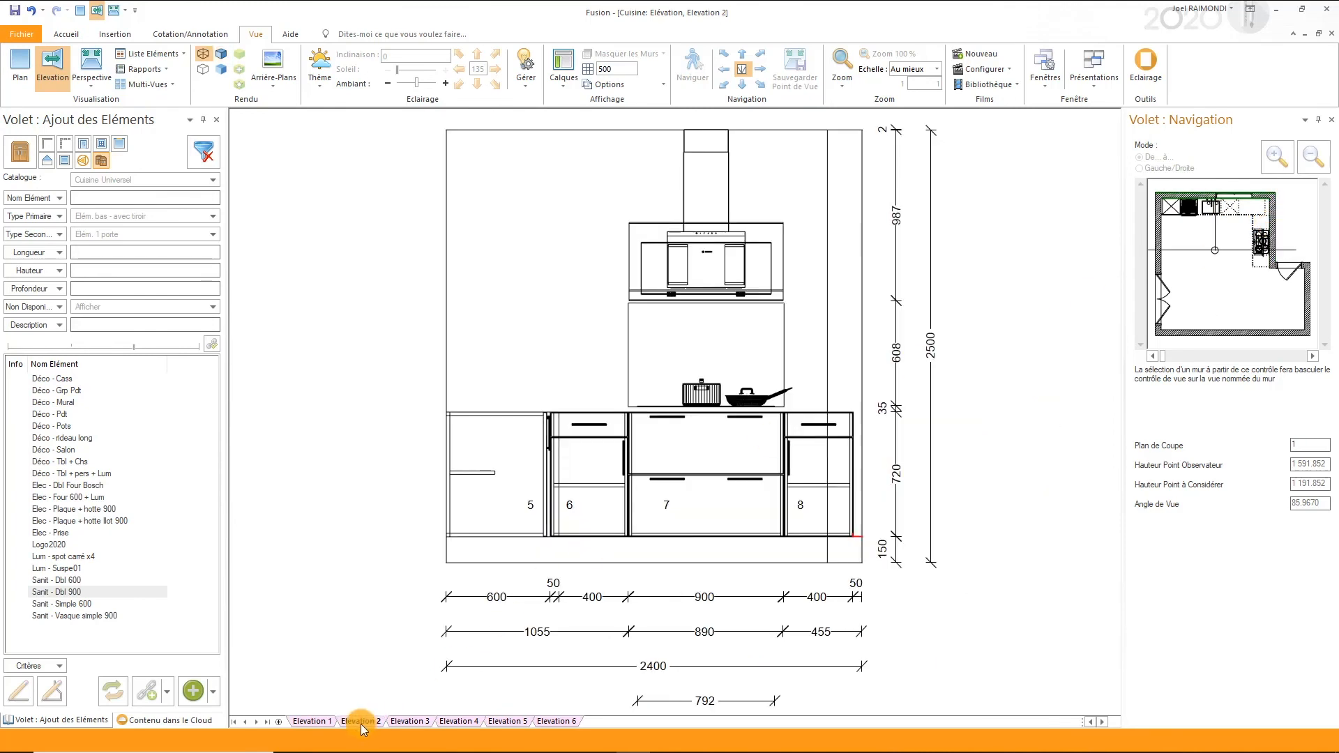
{"action": "left_click", "coordinate": [313, 721]}
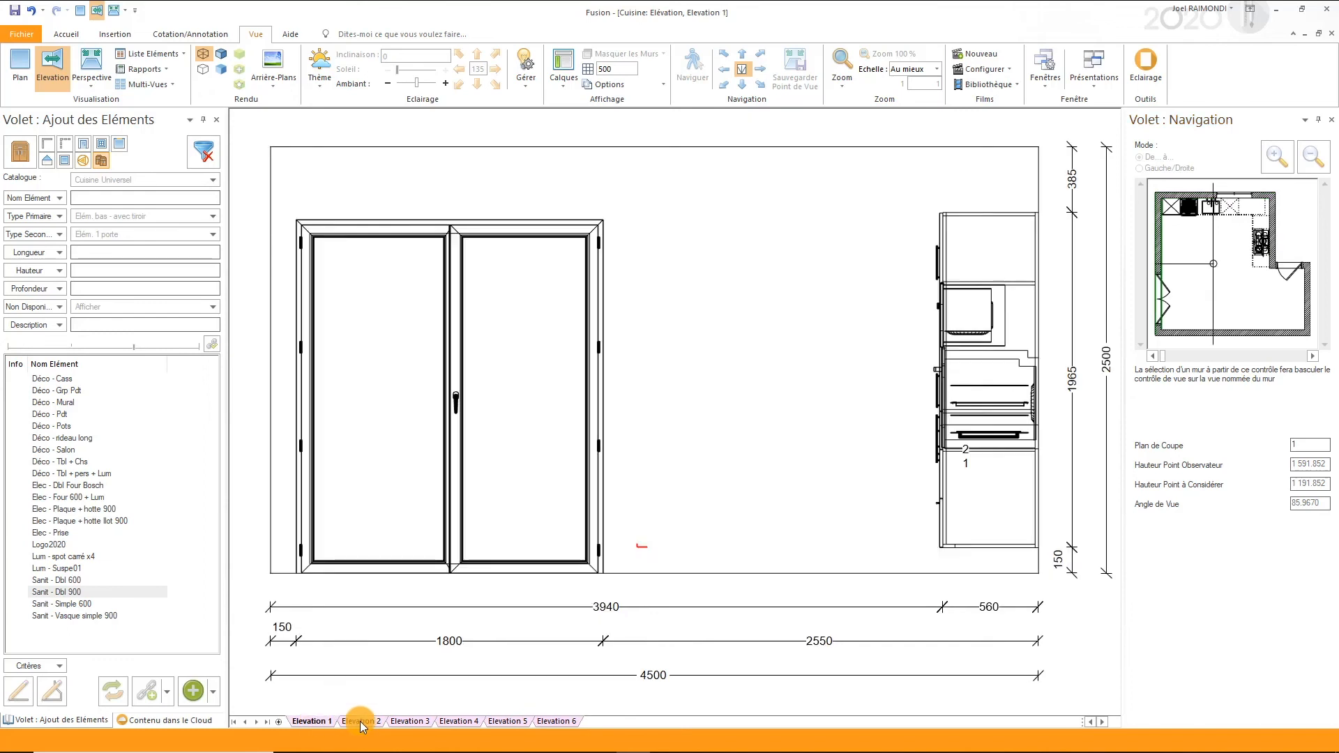
{"action": "left_click", "coordinate": [361, 721]}
{"action": "left_click", "coordinate": [405, 721]}
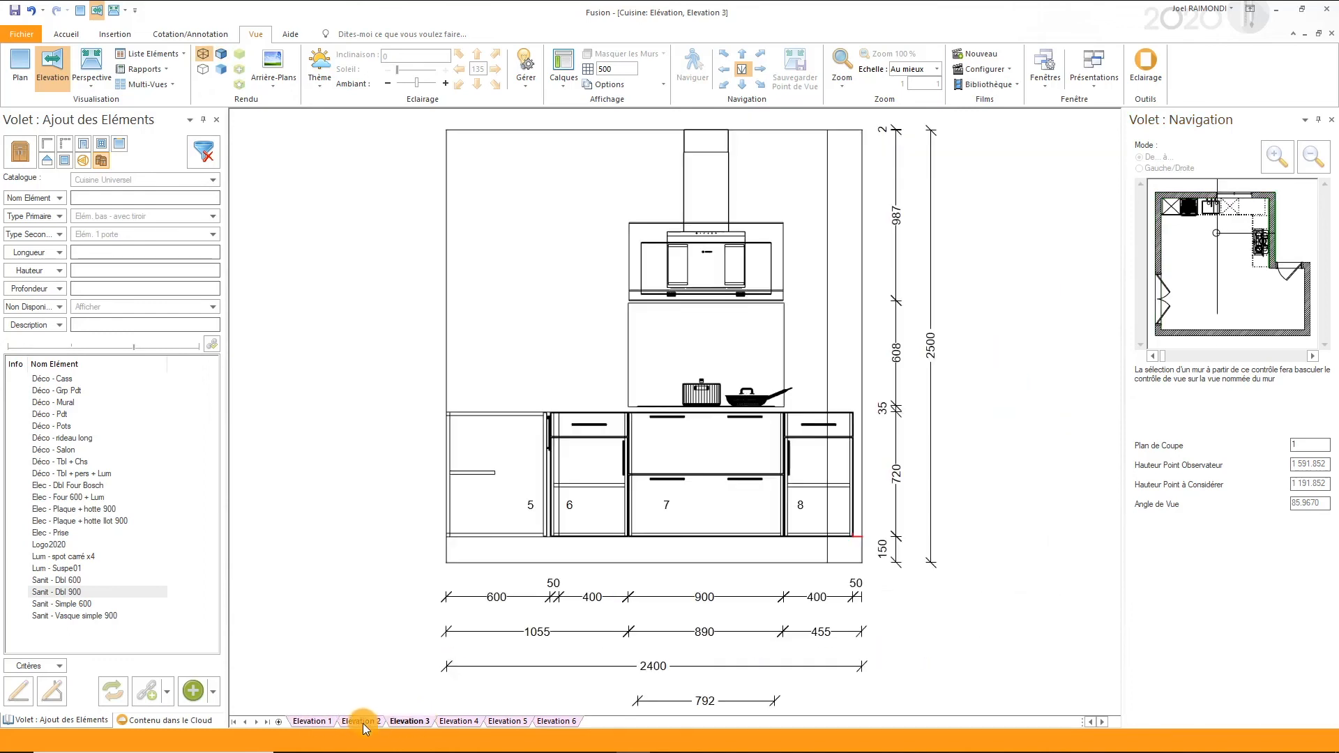
- Show wall elevation 2 and render it as a black-and-white line drawing
{"action": "left_click", "coordinate": [355, 720]}
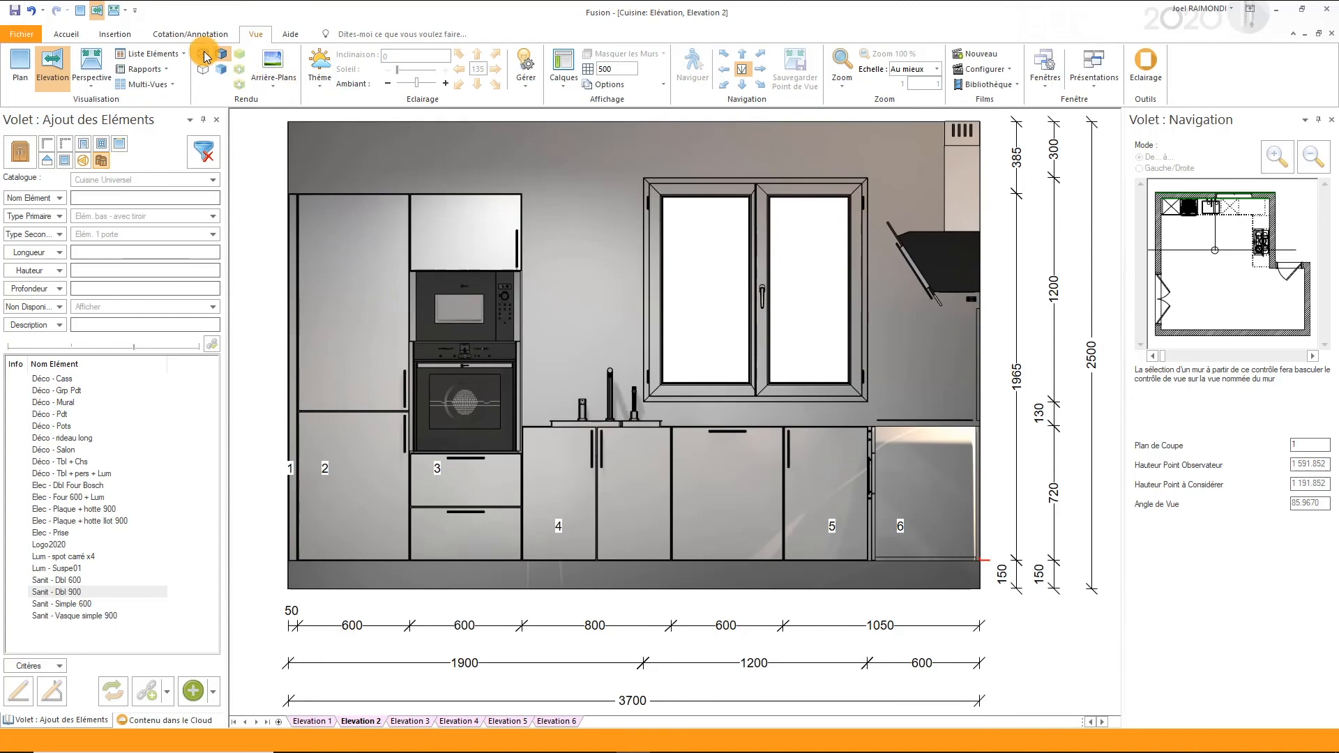
{"action": "left_click", "coordinate": [200, 70]}
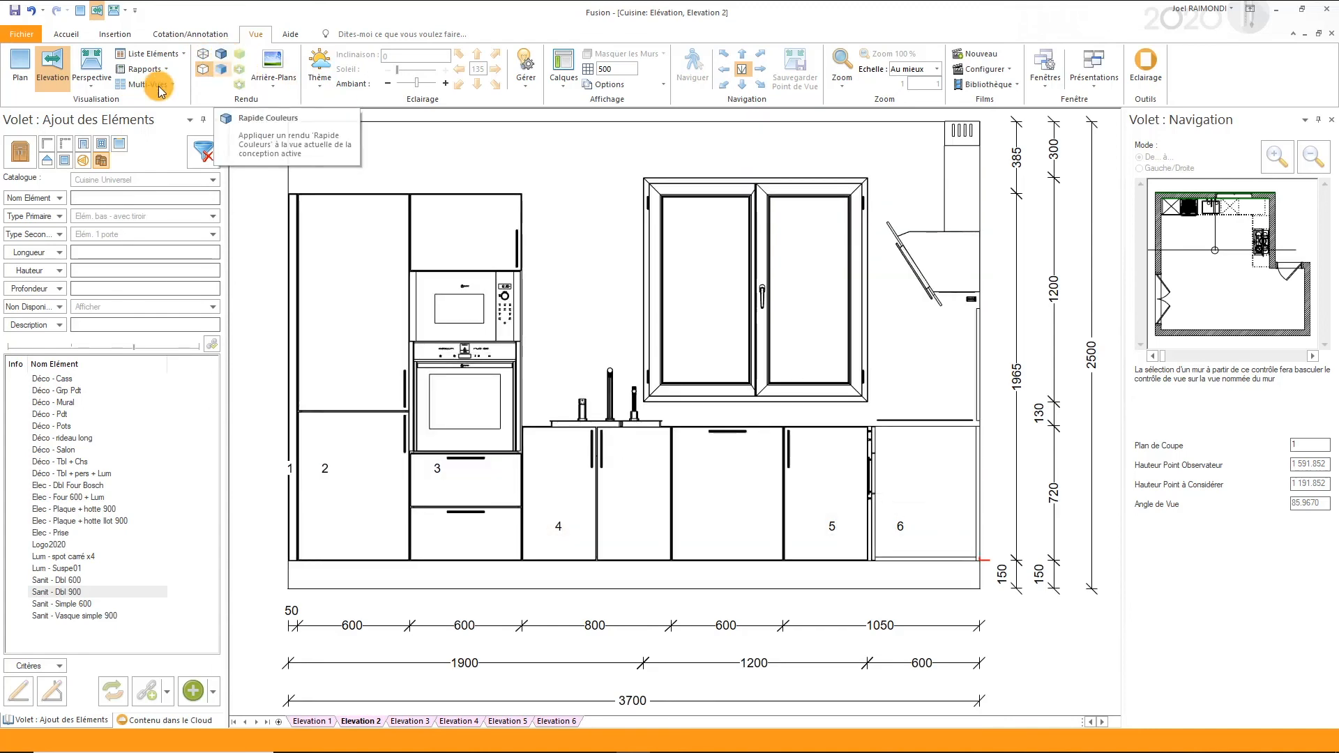
- Open the kitchen in perspective and reposition the observer near the double door, aiming the view at the window and hob corner
{"action": "left_click", "coordinate": [95, 64]}
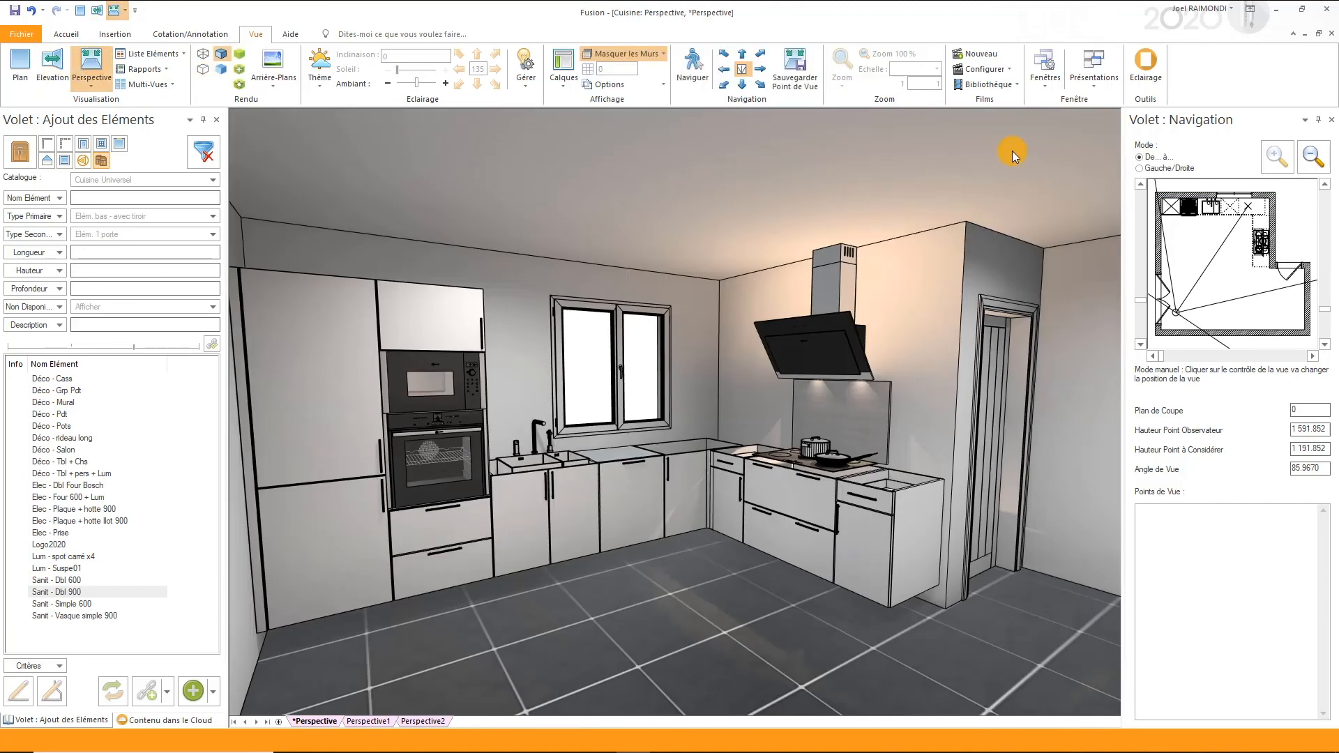
{"action": "left_click_drag", "start_coordinate": [1244, 208], "coordinate": [1219, 298]}
{"action": "mouse_move", "coordinate": [1207, 221]}
{"action": "left_mouse_down"}
{"action": "mouse_move", "coordinate": [1201, 212]}
{"action": "mouse_move", "coordinate": [1237, 210]}
{"action": "mouse_move", "coordinate": [1219, 245]}
{"action": "left_mouse_up"}
{"action": "left_click_drag", "start_coordinate": [726, 395], "coordinate": [777, 315]}
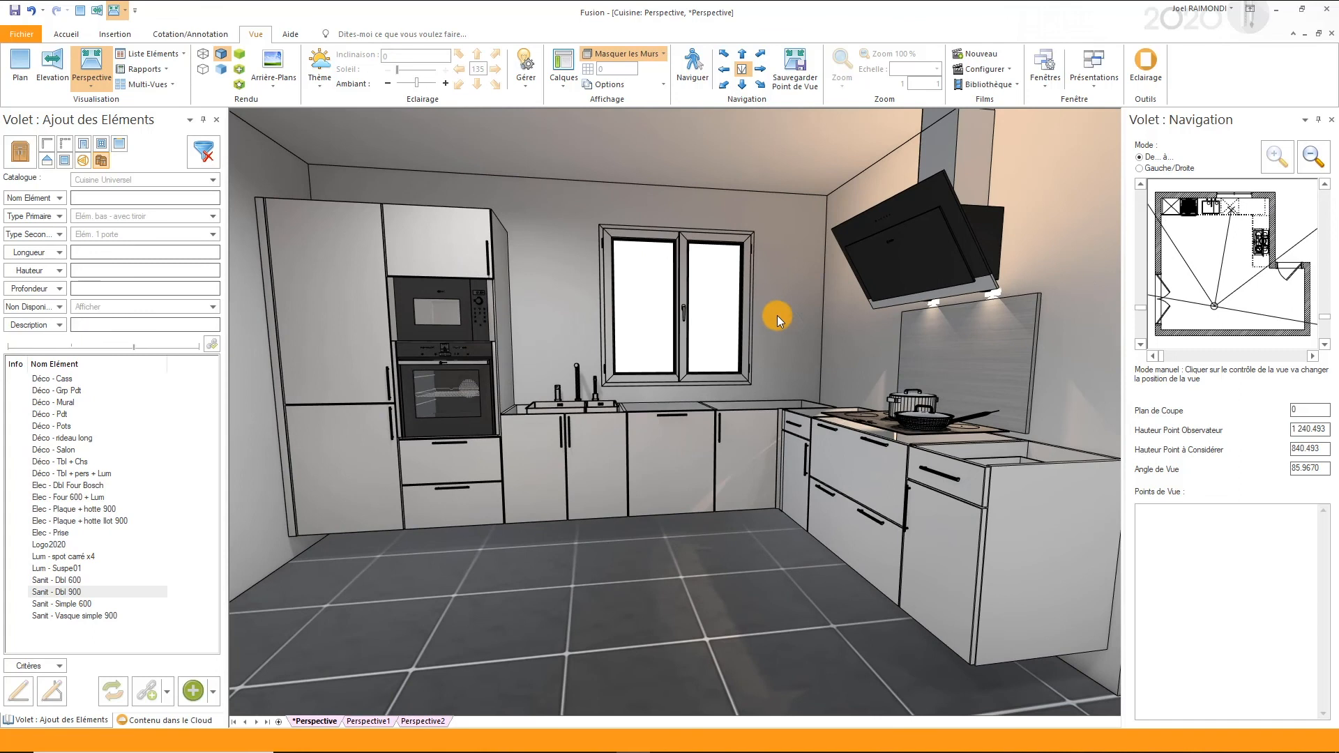
{"action": "left_click_drag", "start_coordinate": [1181, 311], "coordinate": [1245, 210]}
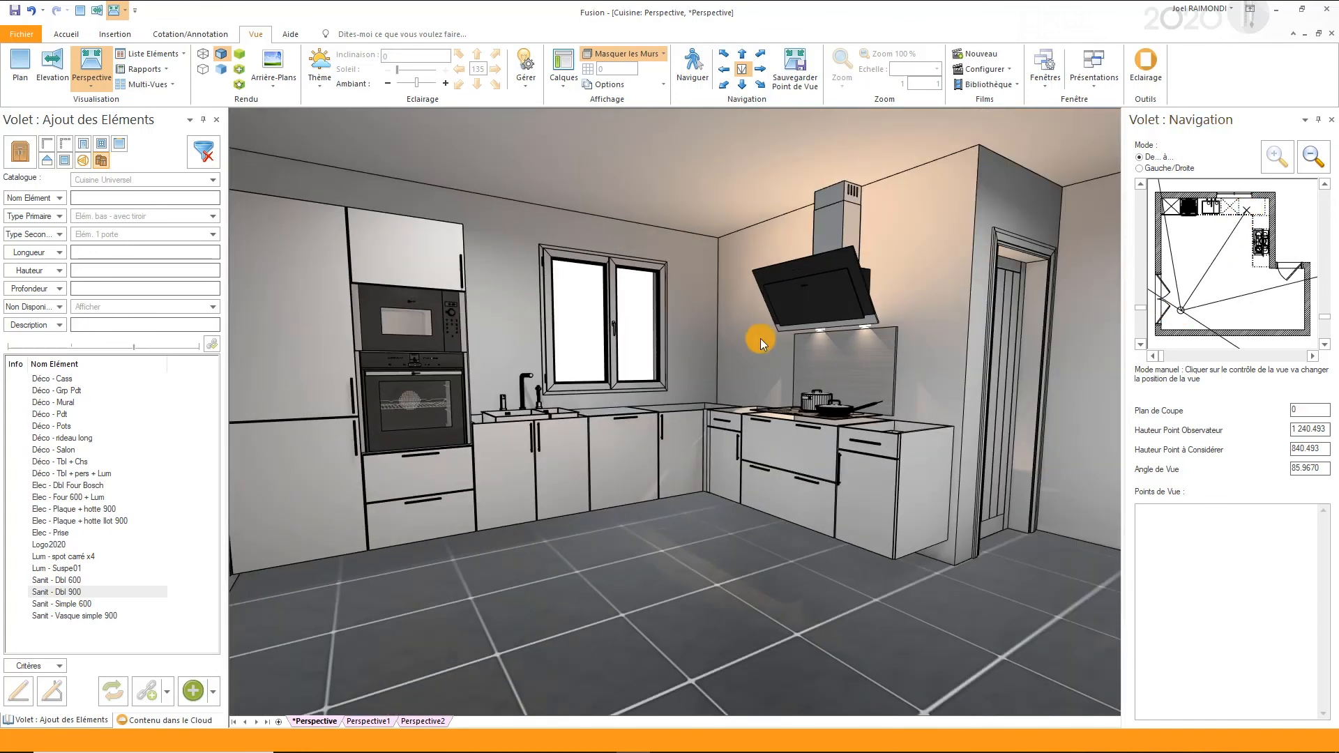
{"action": "left_click_drag", "start_coordinate": [760, 337], "coordinate": [777, 339]}
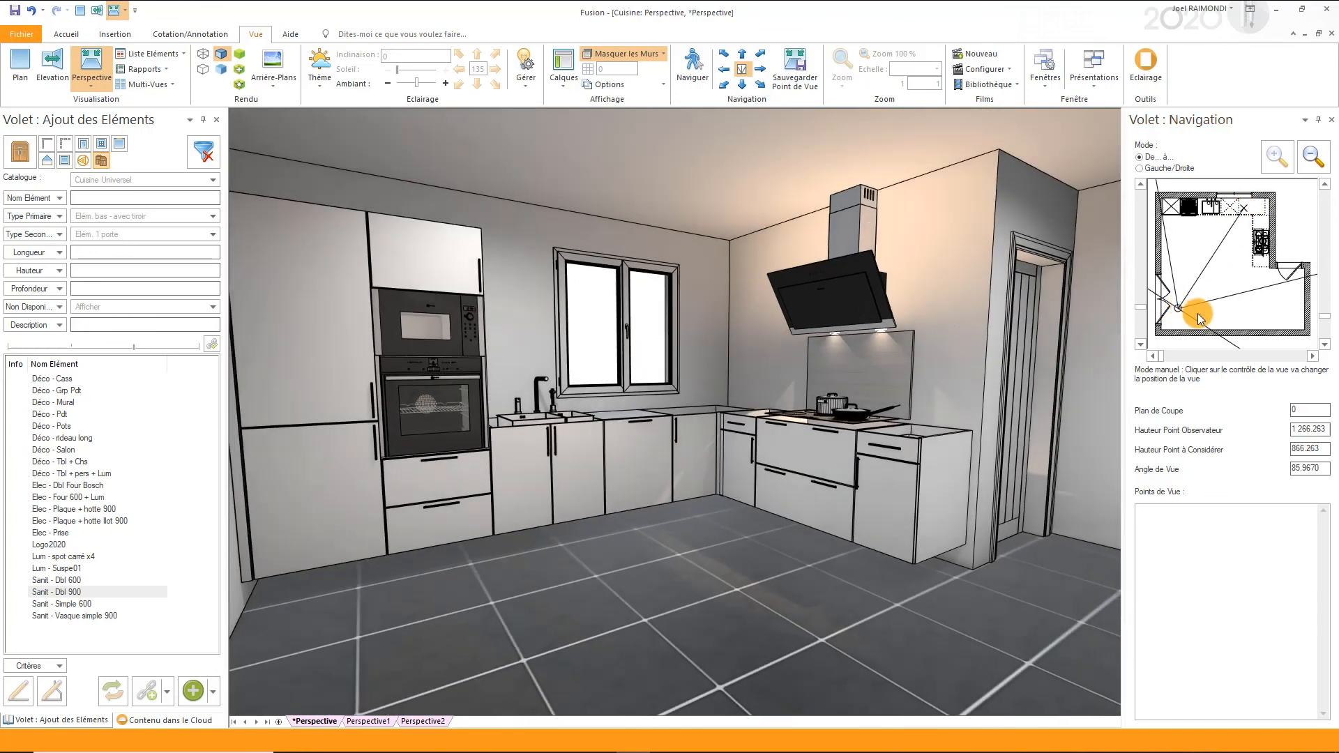
{"action": "left_click_drag", "start_coordinate": [1198, 312], "coordinate": [1236, 230]}
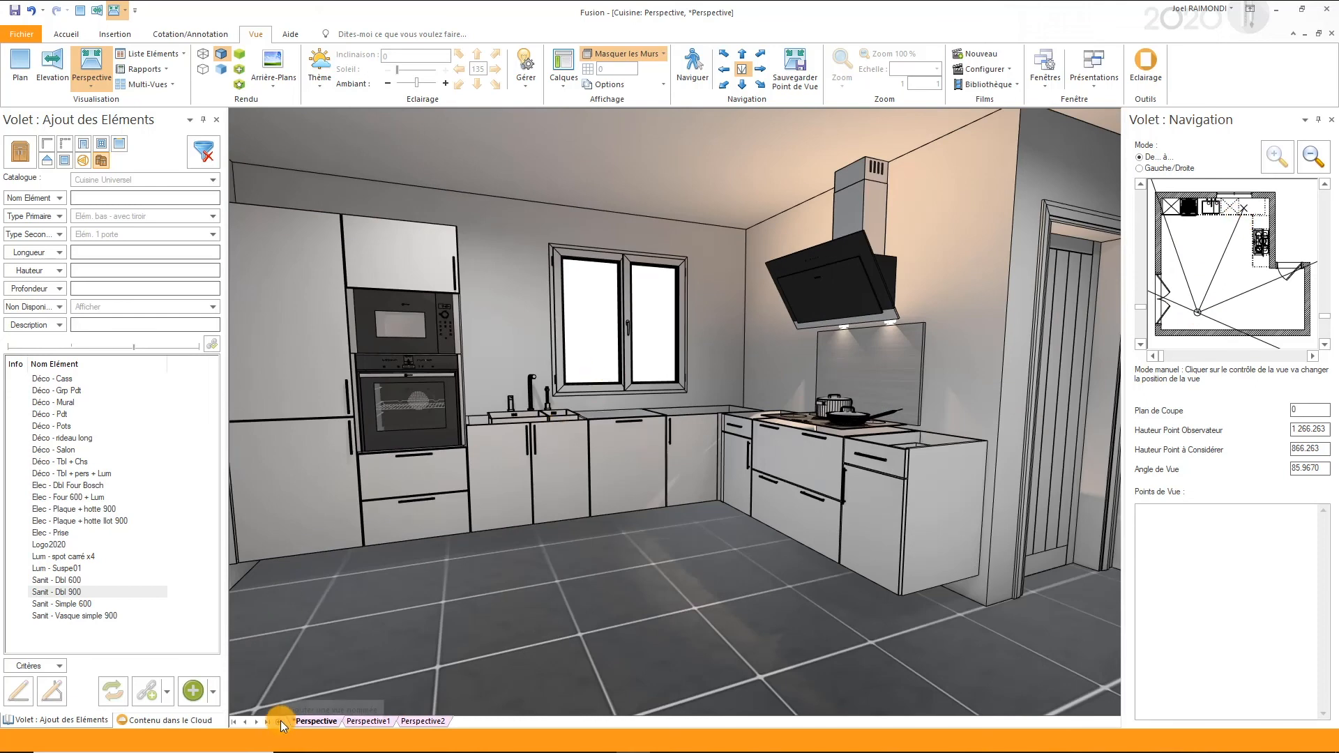
- Check Perspective1 and Perspective2, and reframe the main perspective on the whole kitchen with the observer height at about 1441
{"action": "left_click", "coordinate": [372, 719]}
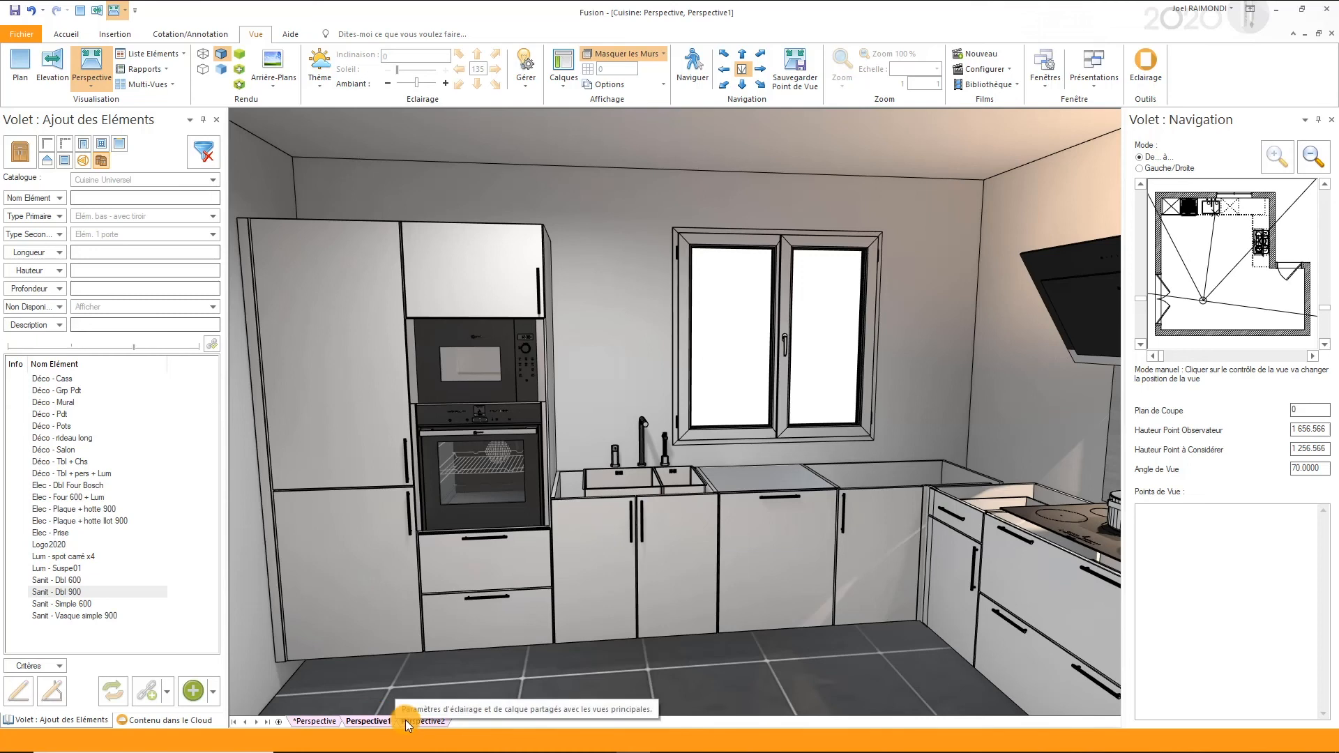
{"action": "left_click", "coordinate": [405, 722]}
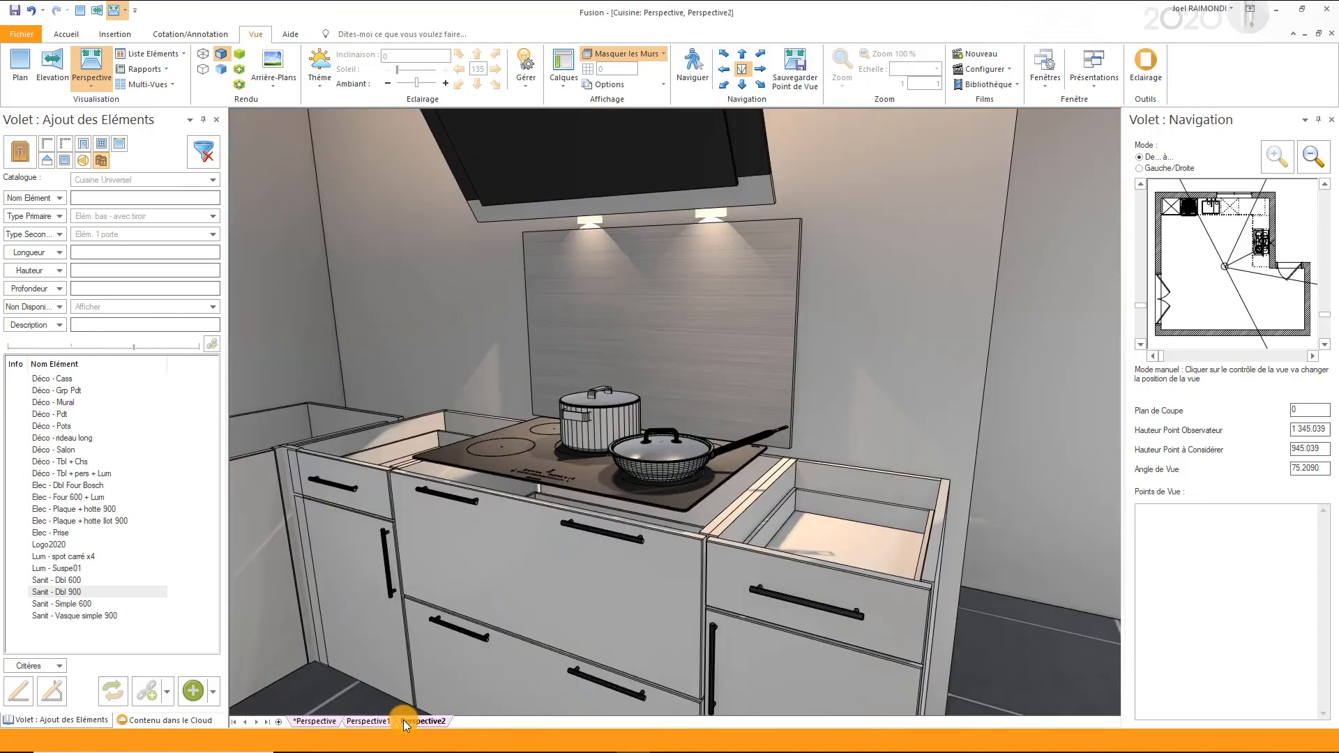
{"action": "left_click", "coordinate": [311, 722]}
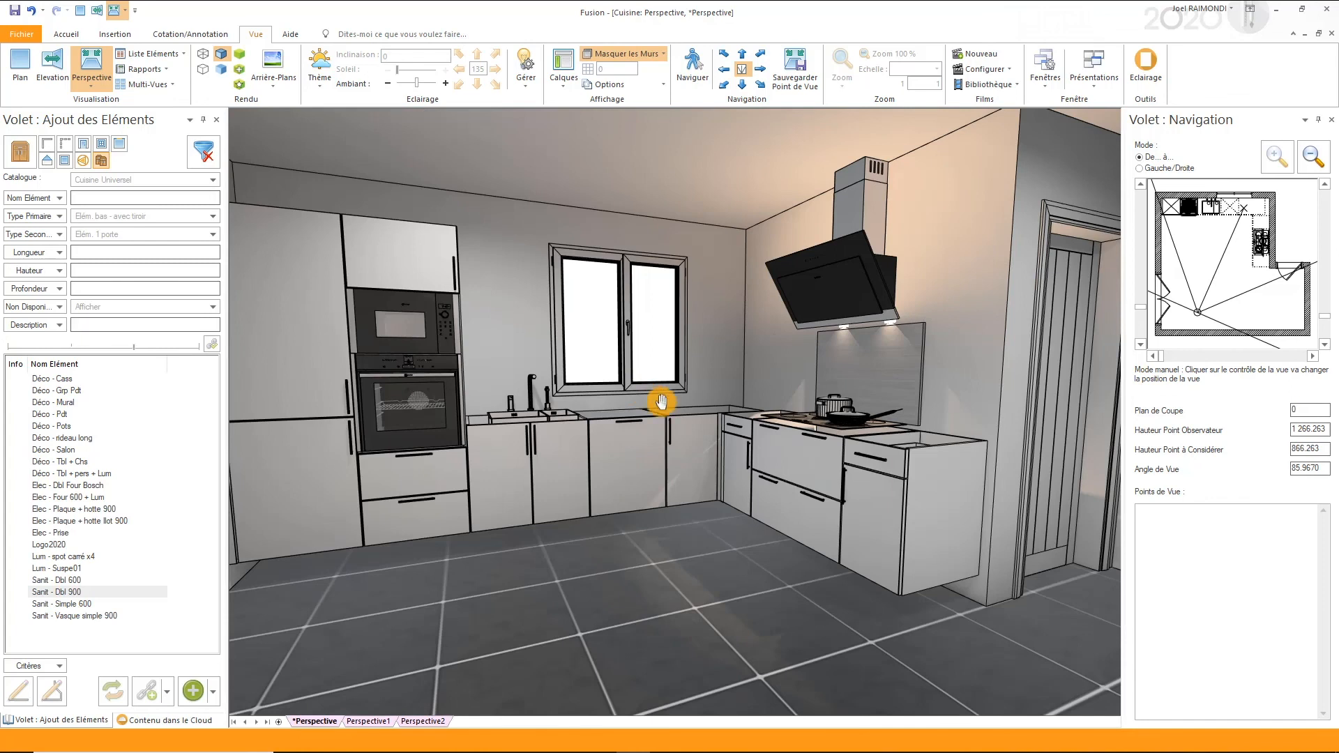
{"action": "left_click_drag", "start_coordinate": [661, 402], "coordinate": [585, 517]}
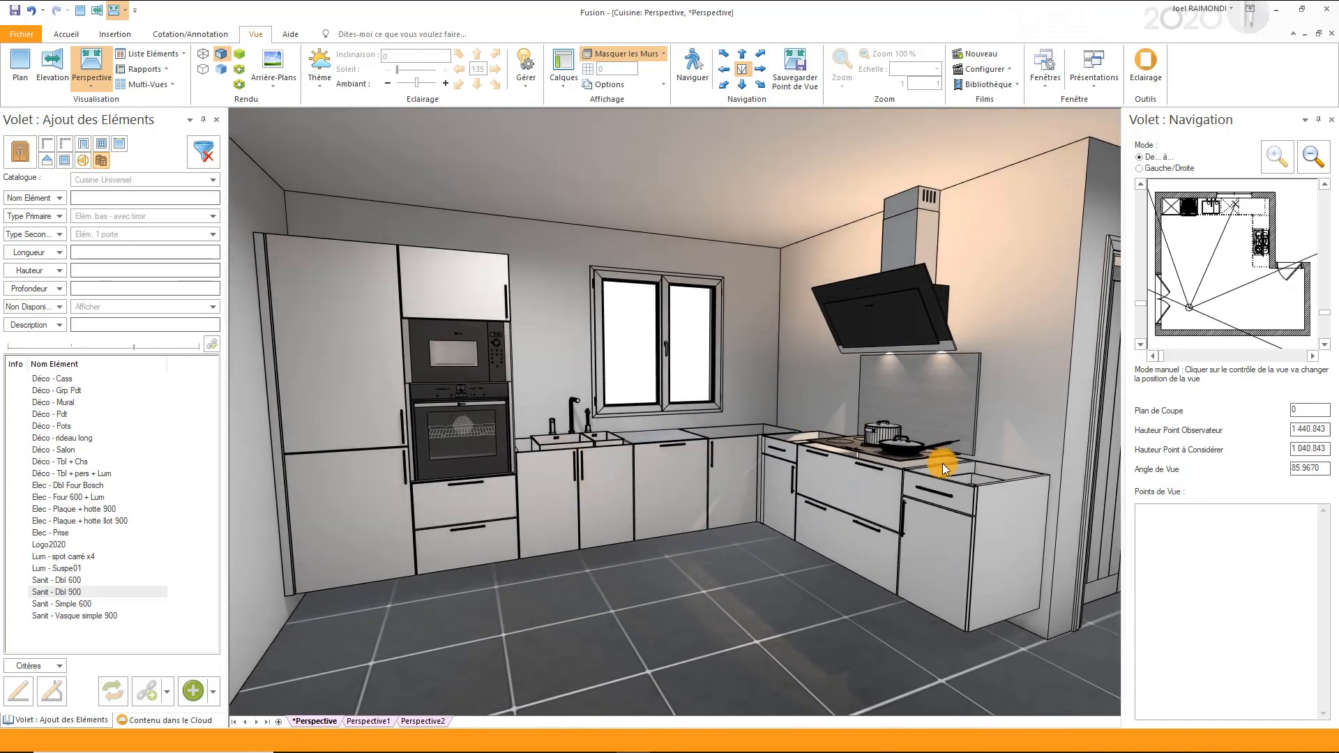
- Run the automatic assistants with plinth *PM and worktop *WT30x3600 from the Cuisine Universel catalogue
{"action": "left_click", "coordinate": [108, 35]}
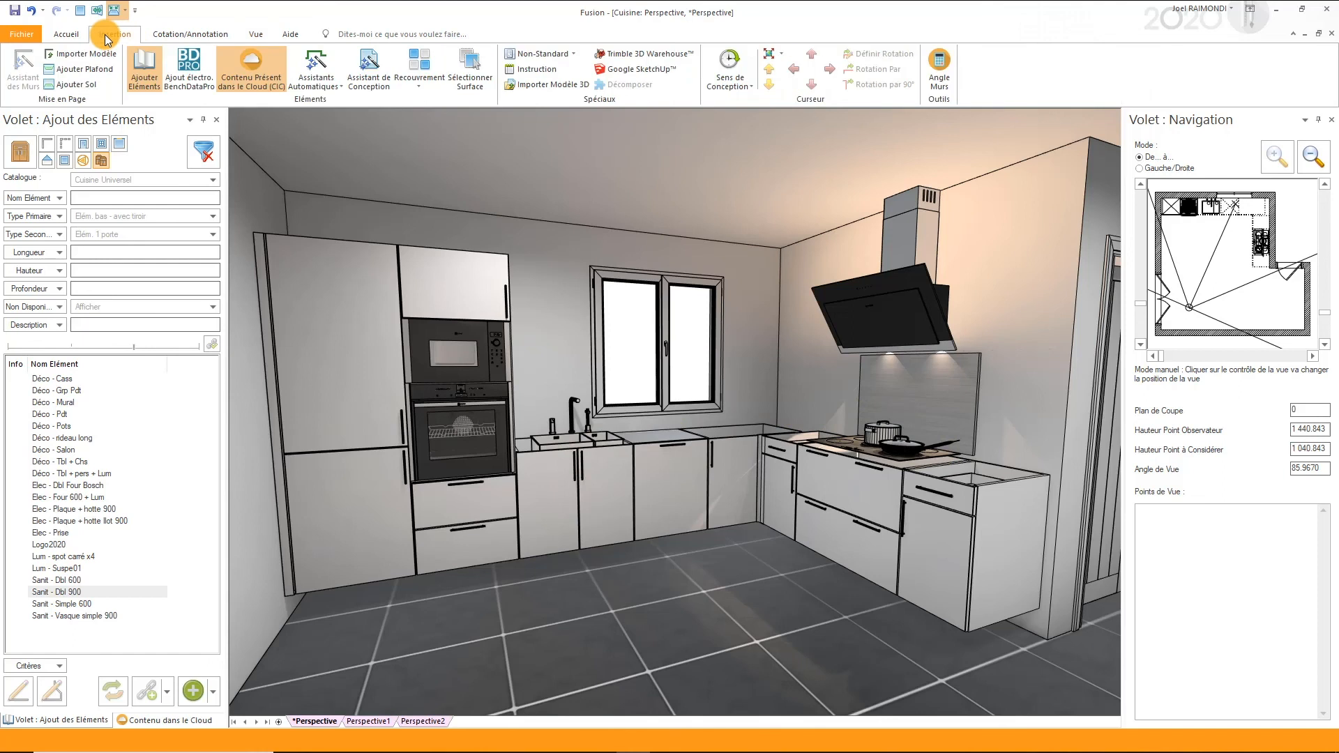
{"action": "left_click", "coordinate": [315, 68]}
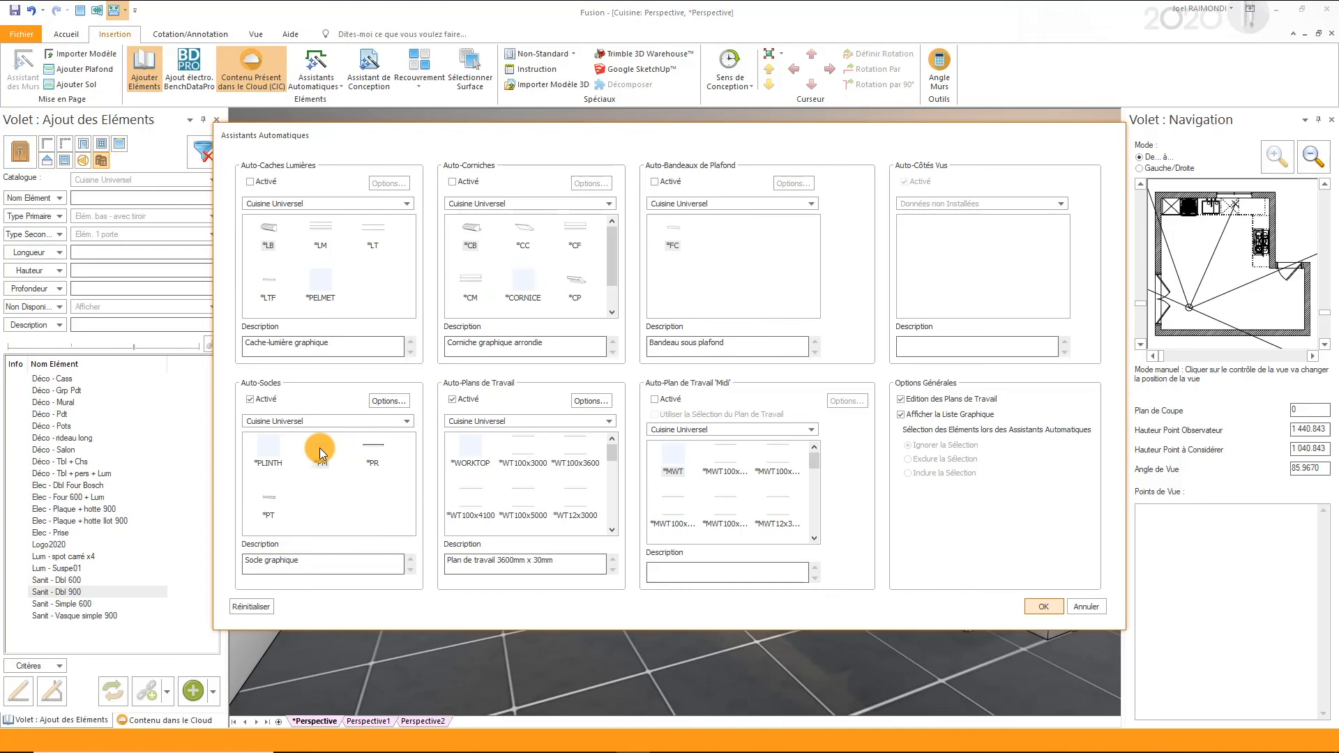
{"action": "left_click", "coordinate": [610, 531]}
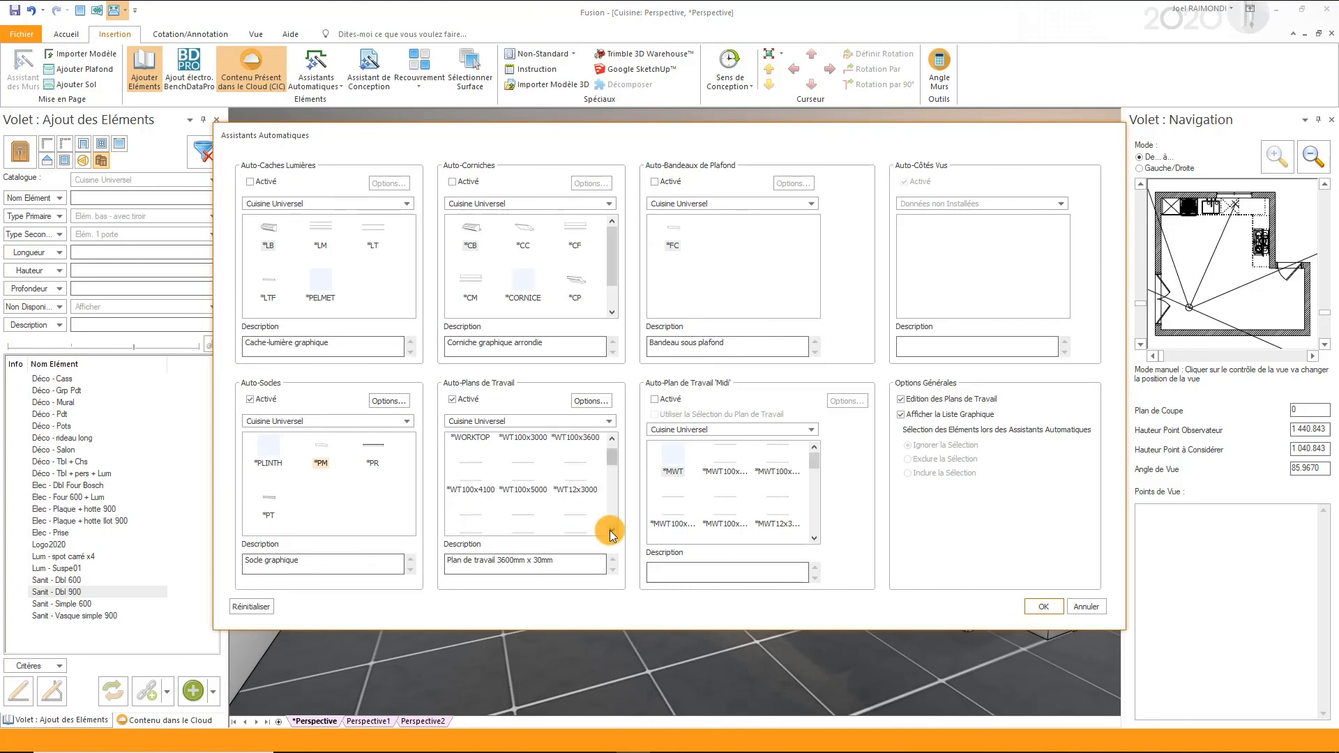
{"action": "left_click", "coordinate": [609, 531]}
{"action": "left_click", "coordinate": [610, 531]}
{"action": "left_click", "coordinate": [609, 530]}
{"action": "left_click", "coordinate": [609, 530]}
{"action": "left_click", "coordinate": [610, 530]}
{"action": "left_click", "coordinate": [610, 531]}
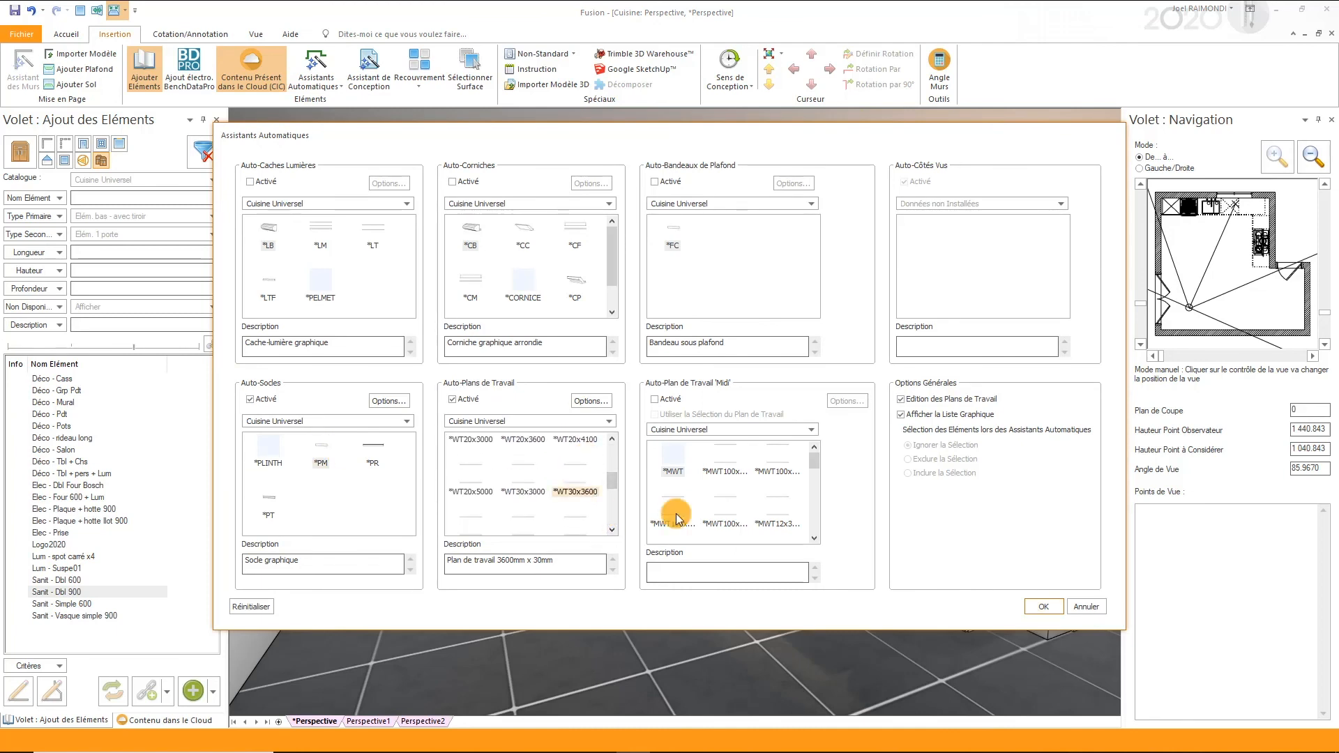
{"action": "left_click", "coordinate": [1045, 605]}
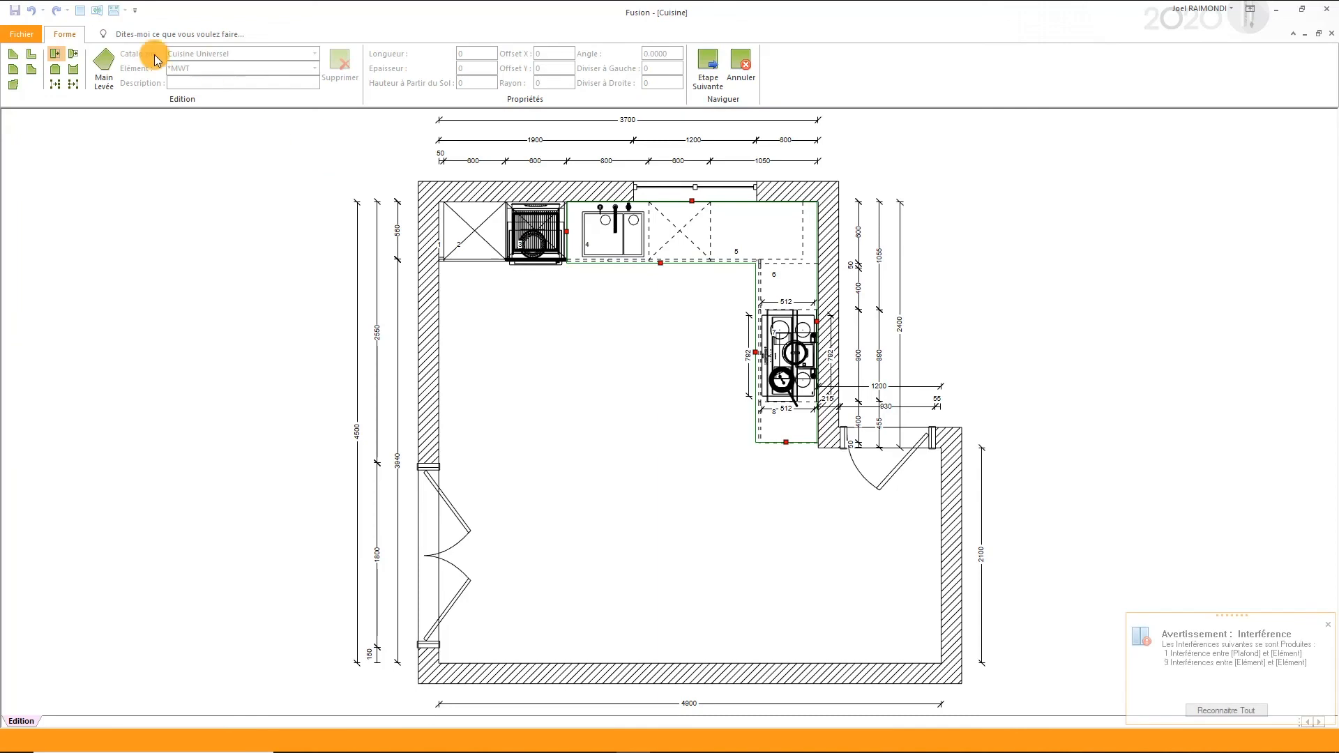
- Extend the worktop's free end beyond unit 8 and round its outer front corner by 50 mm
{"action": "left_click", "coordinate": [784, 442]}
{"action": "key", "text": "Return"}
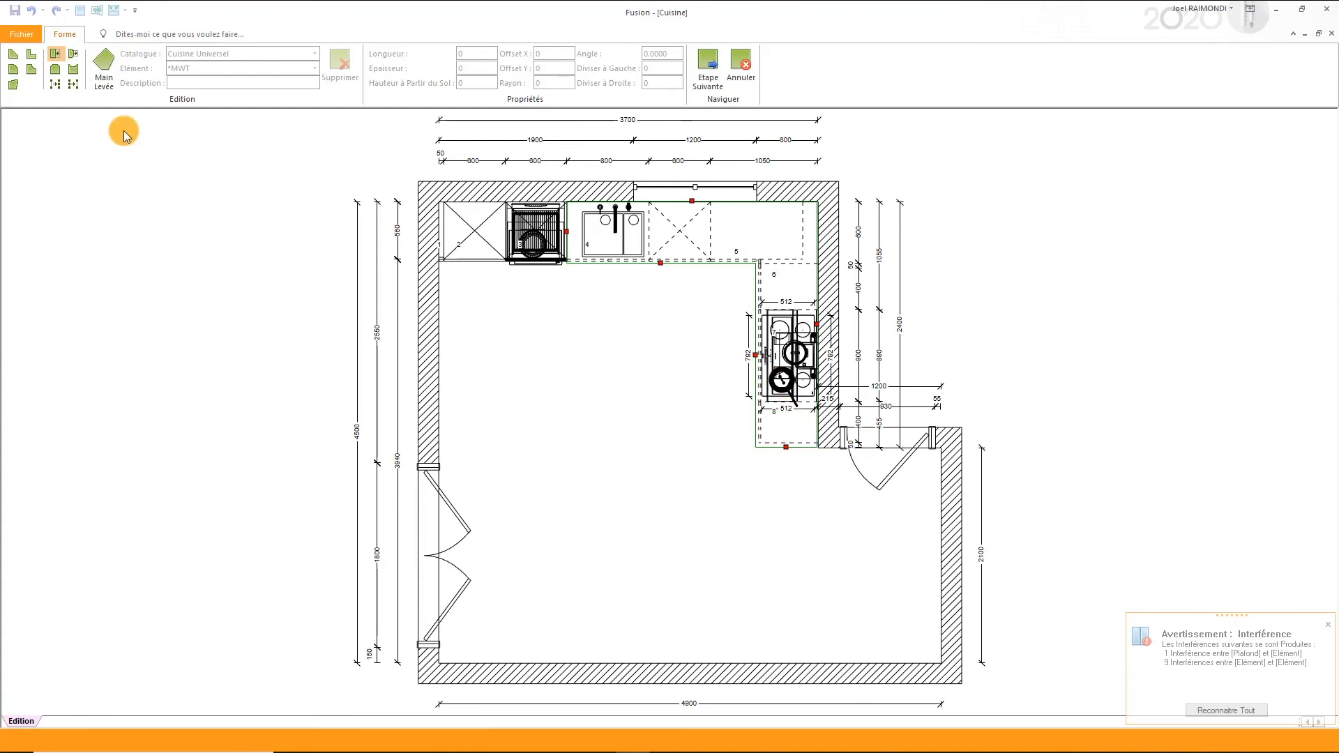
{"action": "left_click", "coordinate": [17, 53]}
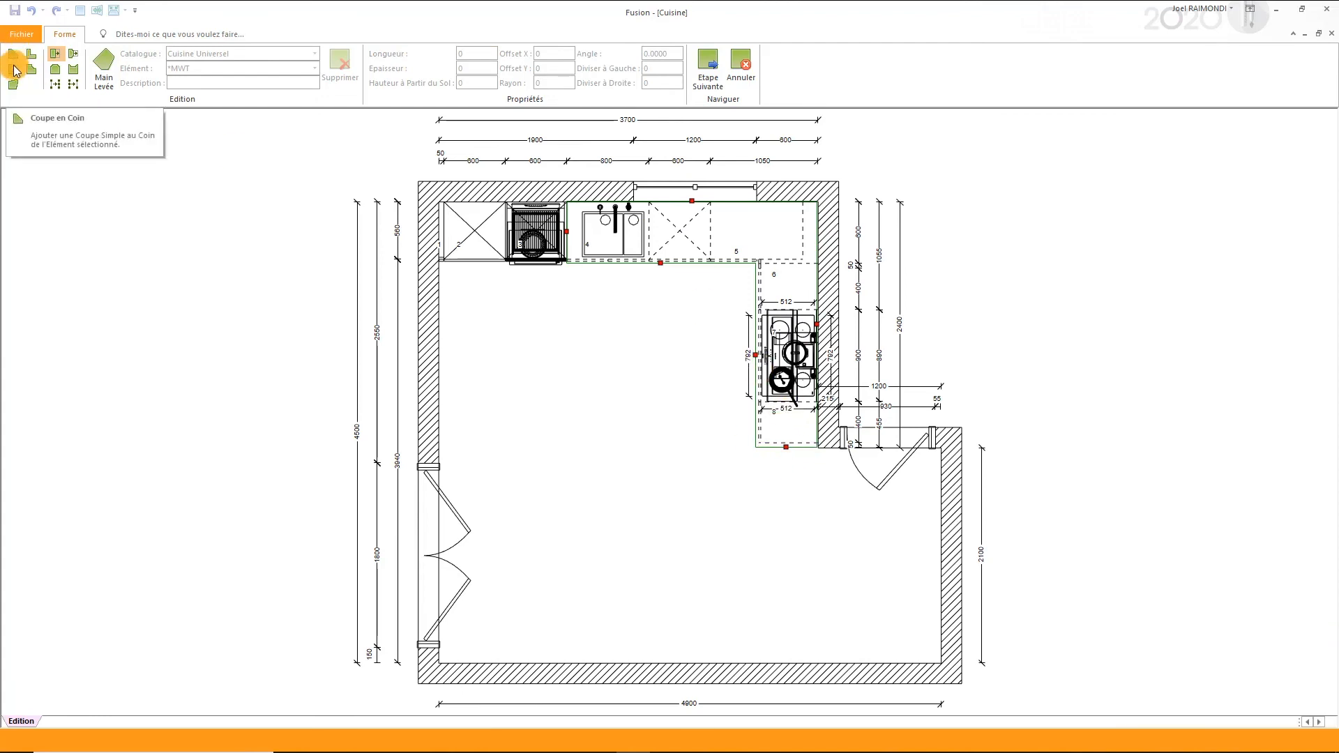
{"action": "left_click", "coordinate": [13, 75]}
{"action": "left_click", "coordinate": [622, 426]}
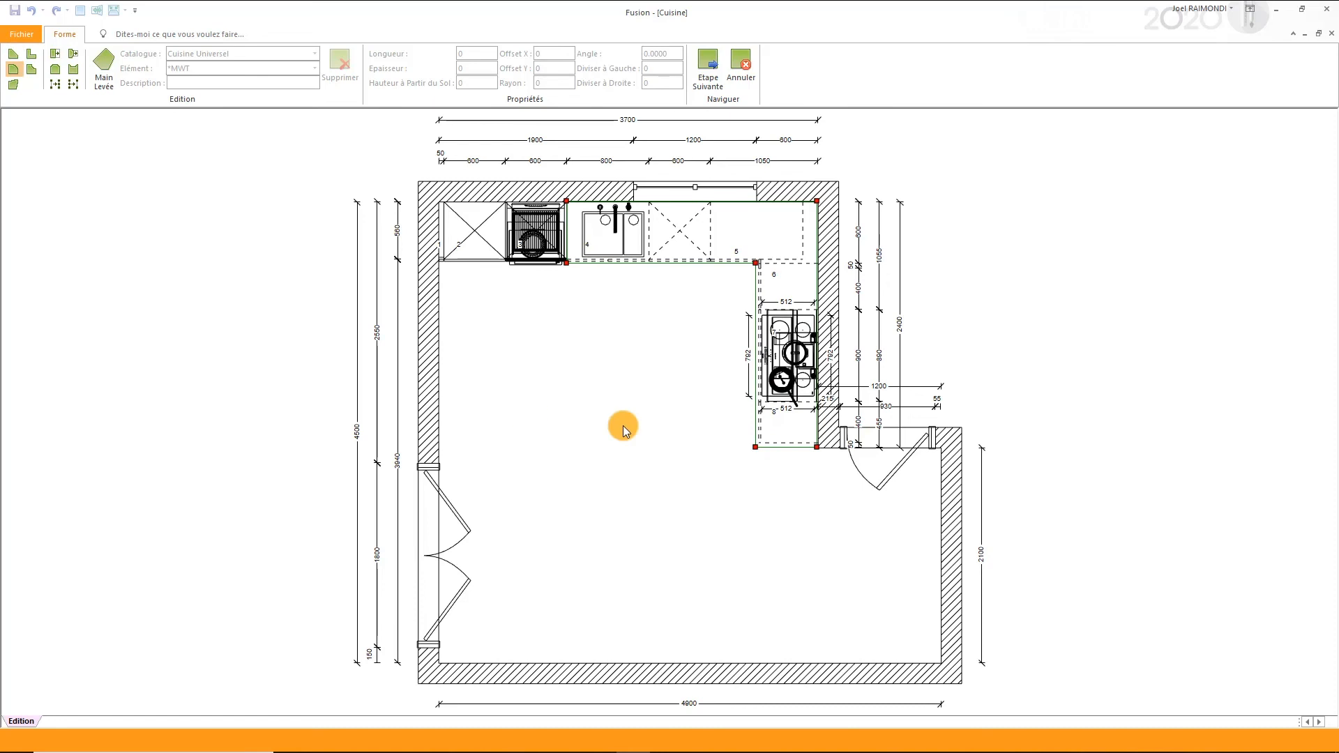
{"action": "left_click", "coordinate": [755, 446]}
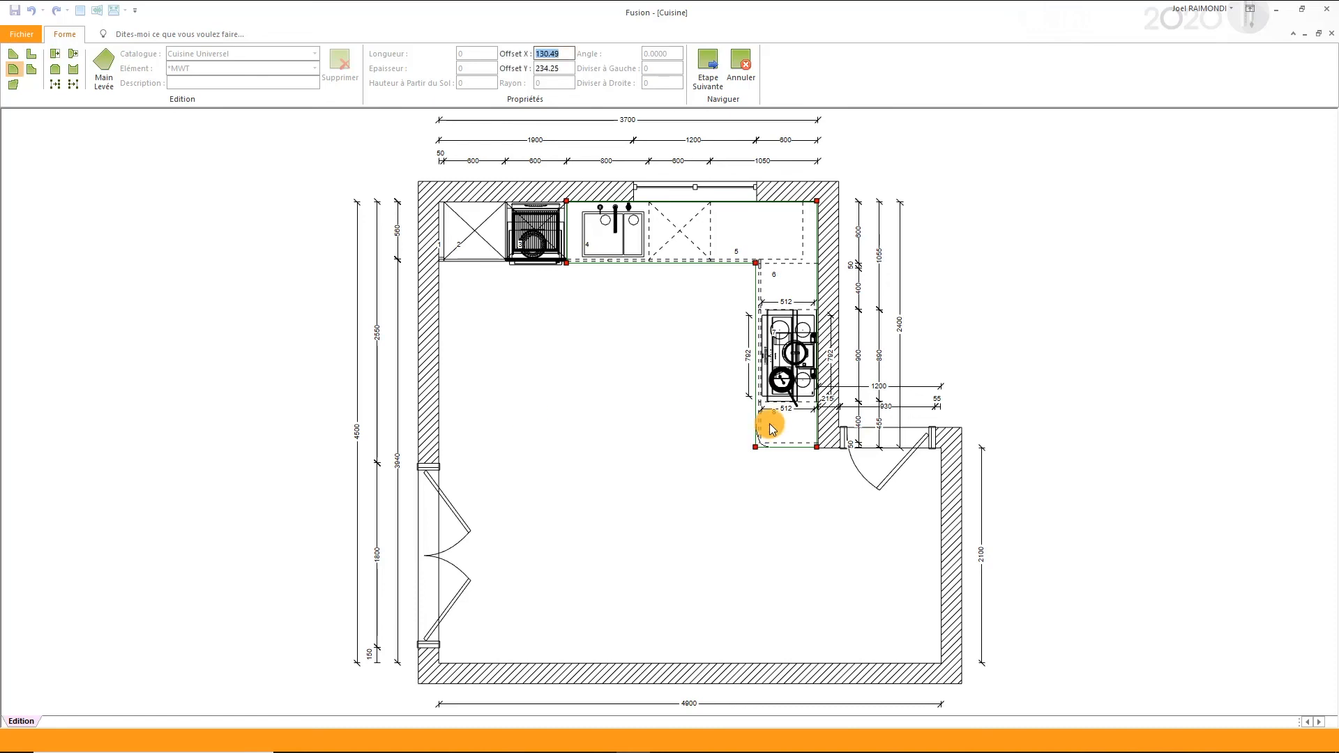
{"action": "type", "text": "50"}
{"action": "key", "text": "Return"}
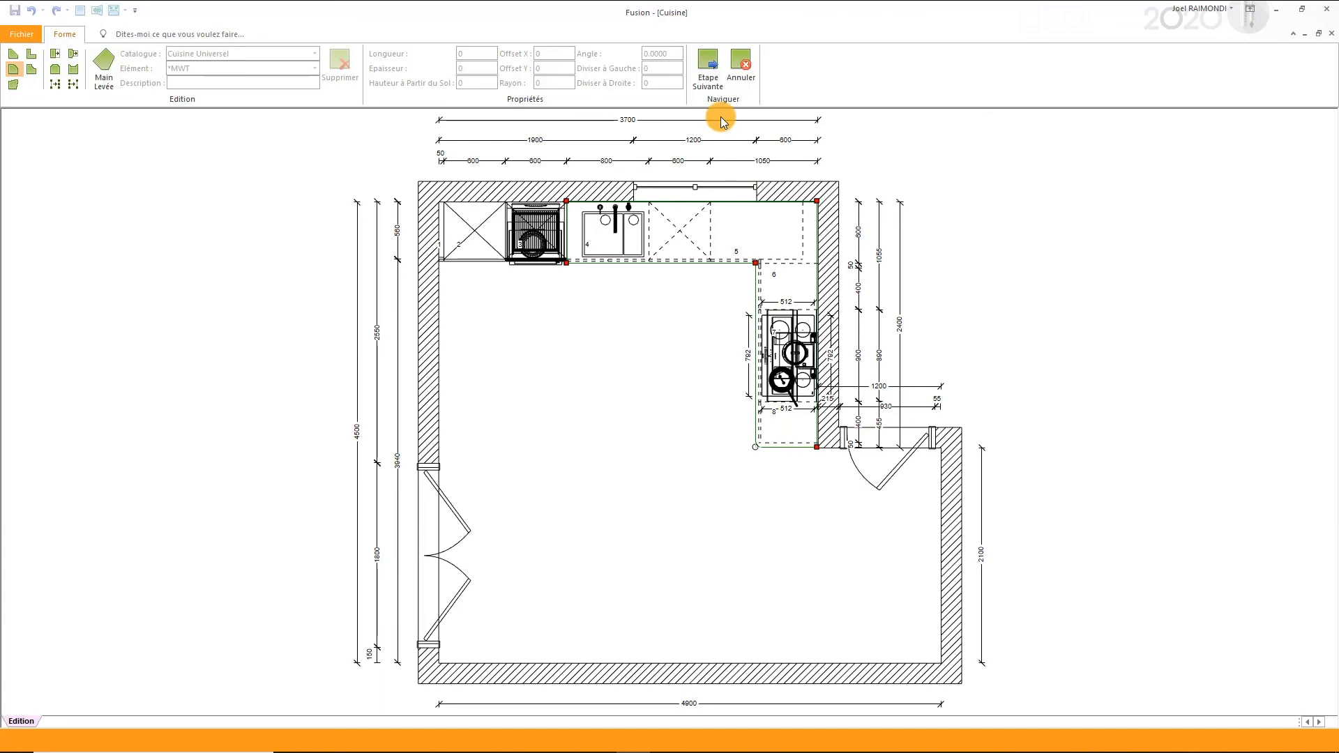
- Add a straight joint at the worktop's inner corner, running to the window wall, and confirm the worktop and plinth generation
{"action": "left_click", "coordinate": [709, 77]}
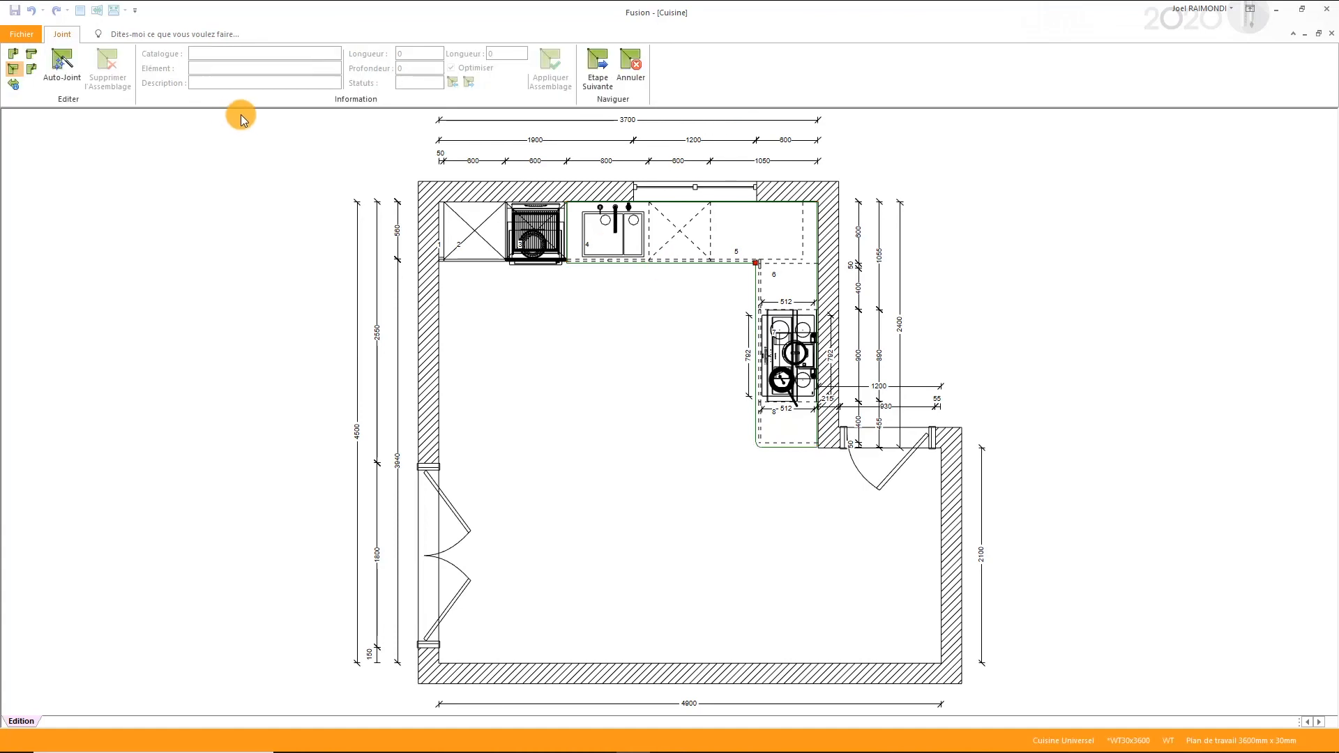
{"action": "left_click", "coordinate": [756, 263]}
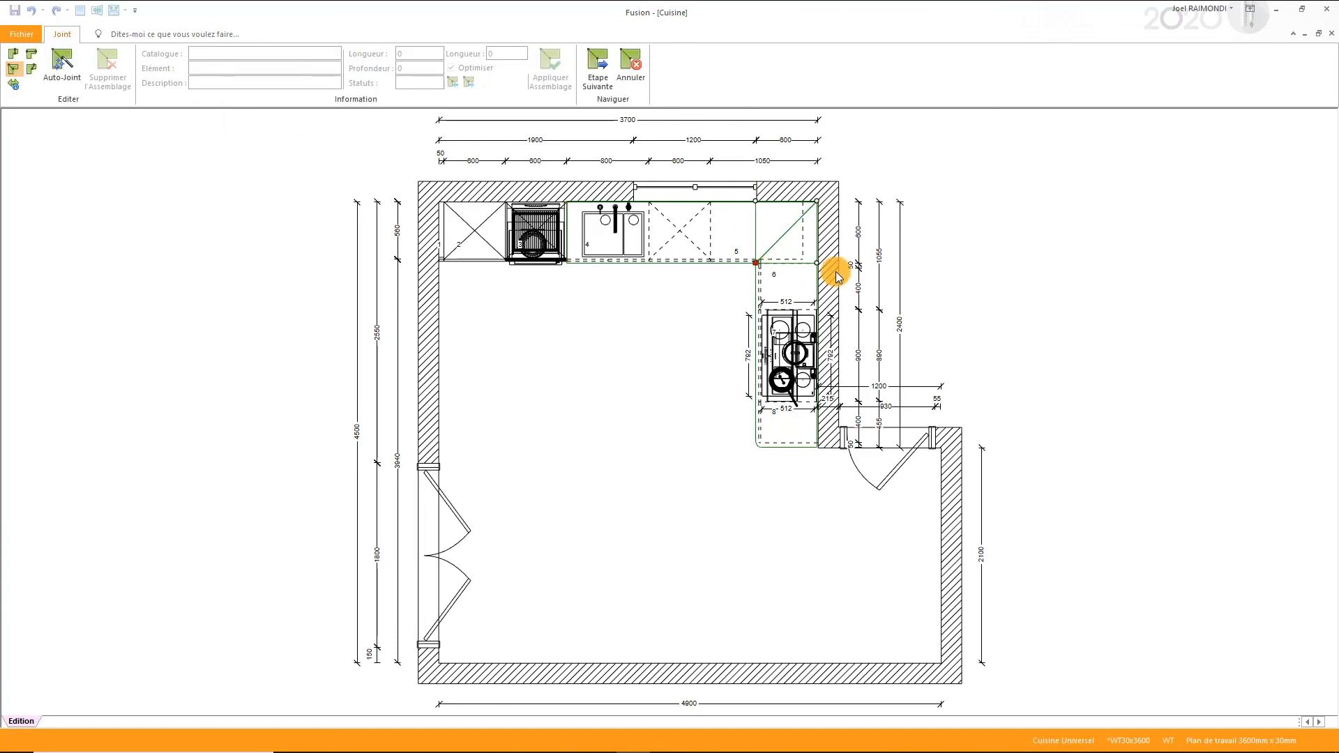
{"action": "left_click", "coordinate": [758, 202]}
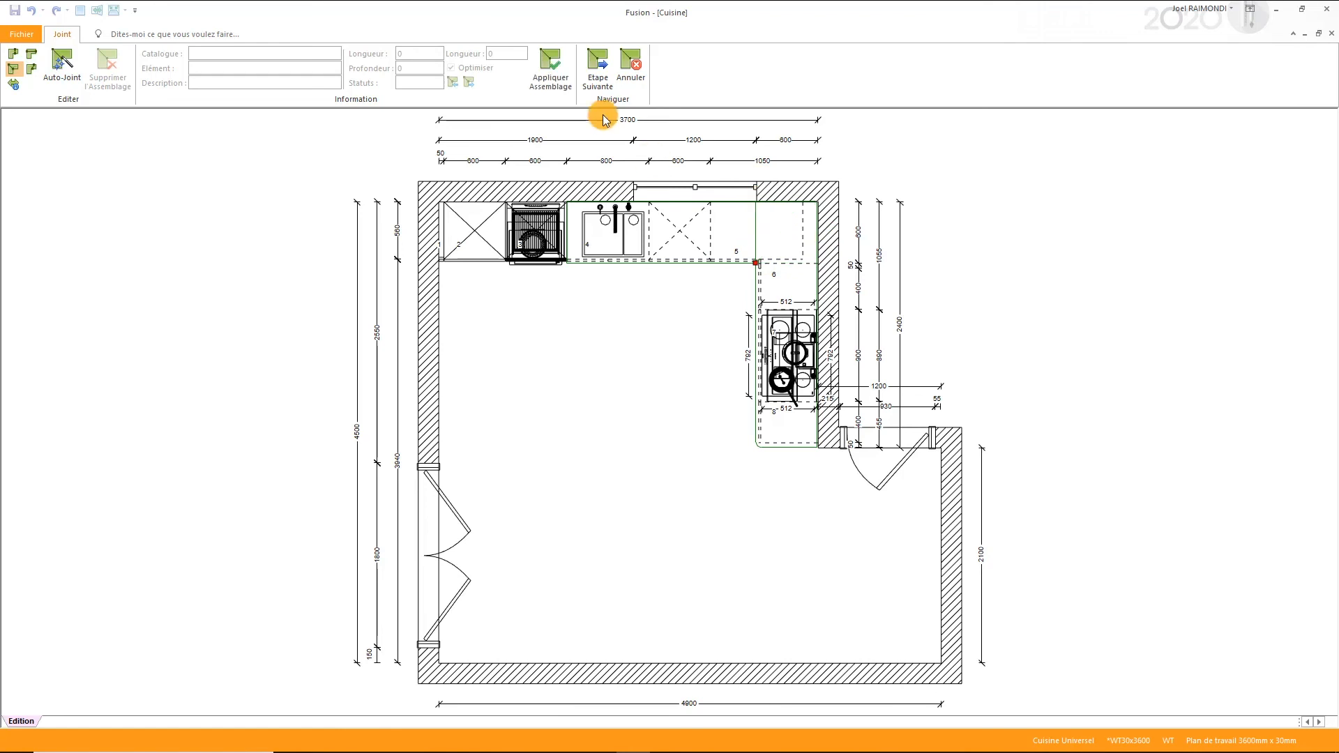
{"action": "left_click", "coordinate": [560, 72]}
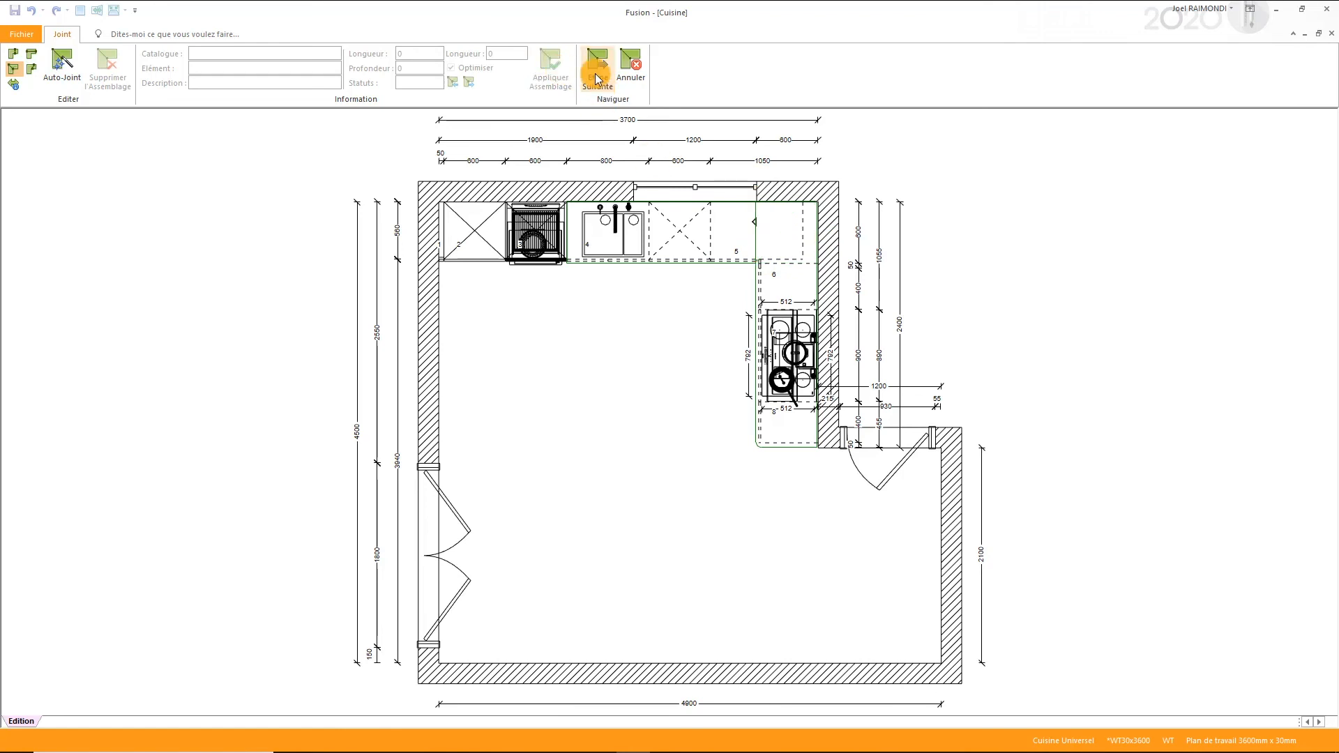
{"action": "left_click", "coordinate": [598, 73]}
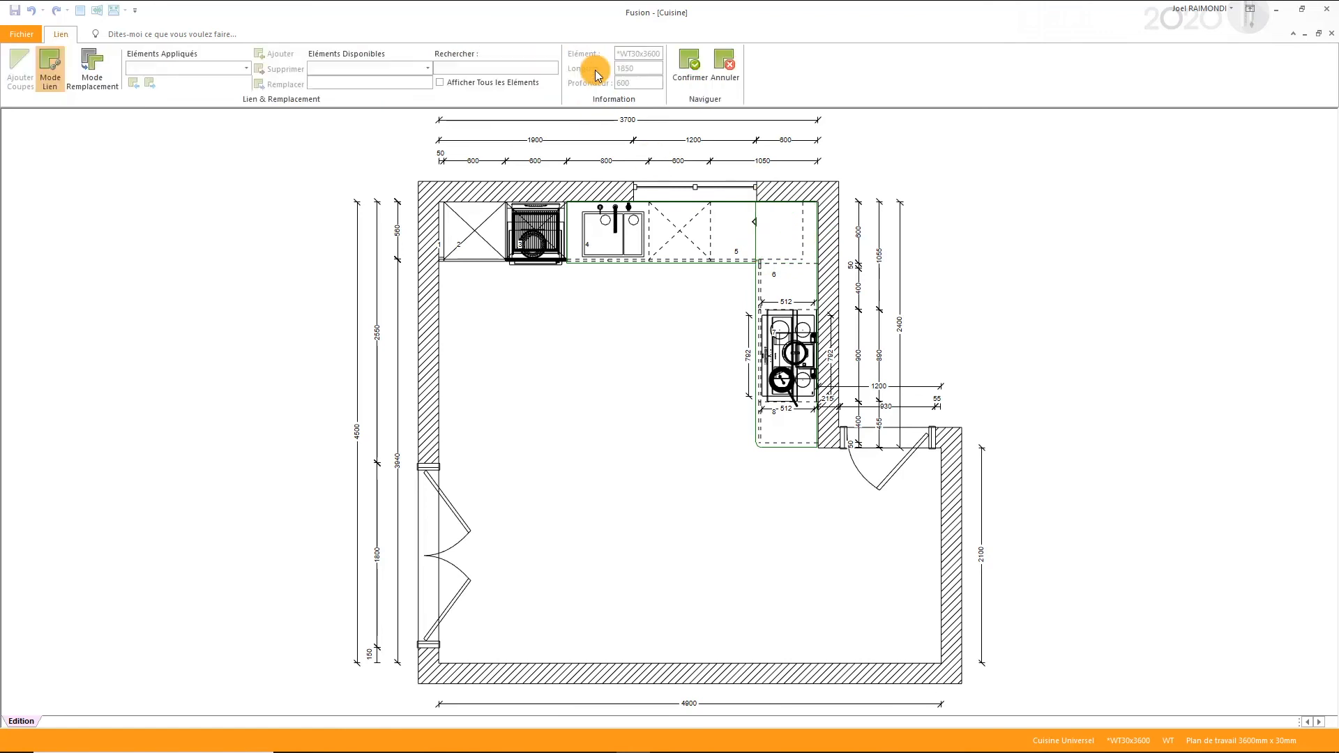
{"action": "left_click", "coordinate": [692, 69]}
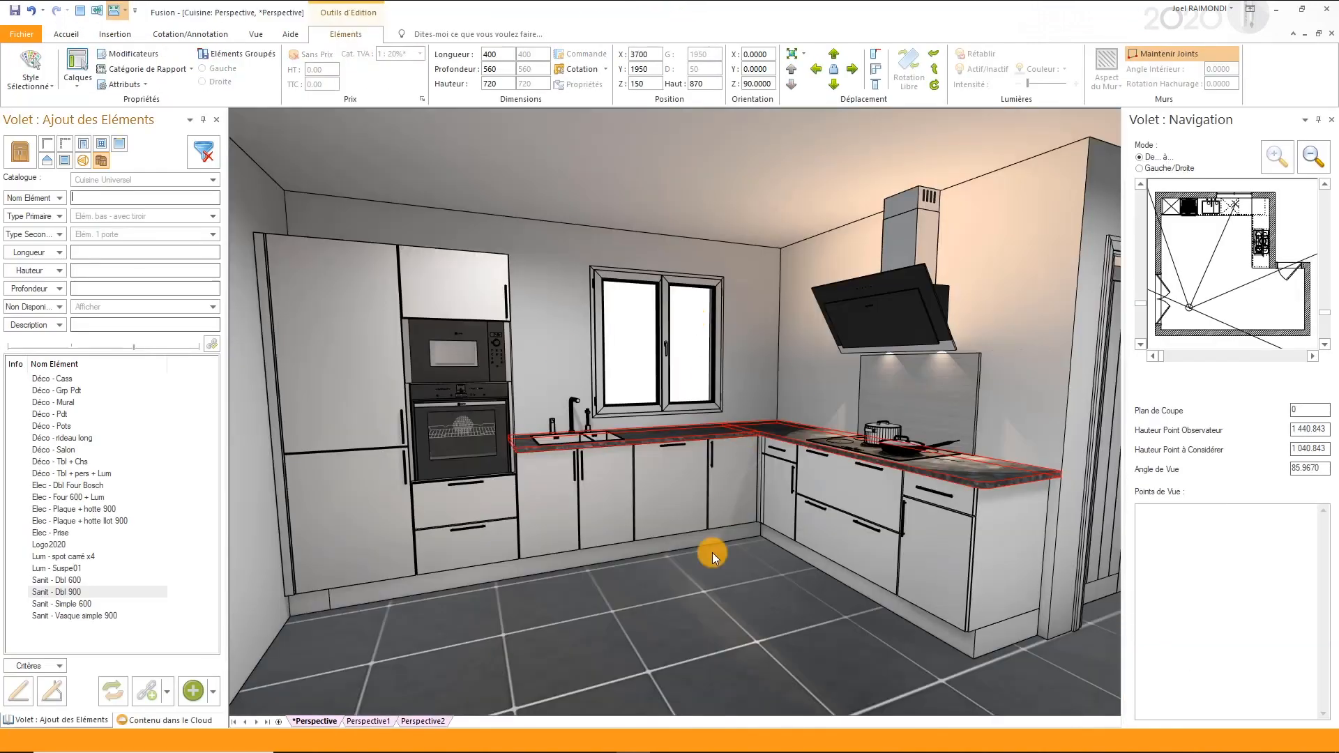
{"action": "left_click", "coordinate": [703, 596]}
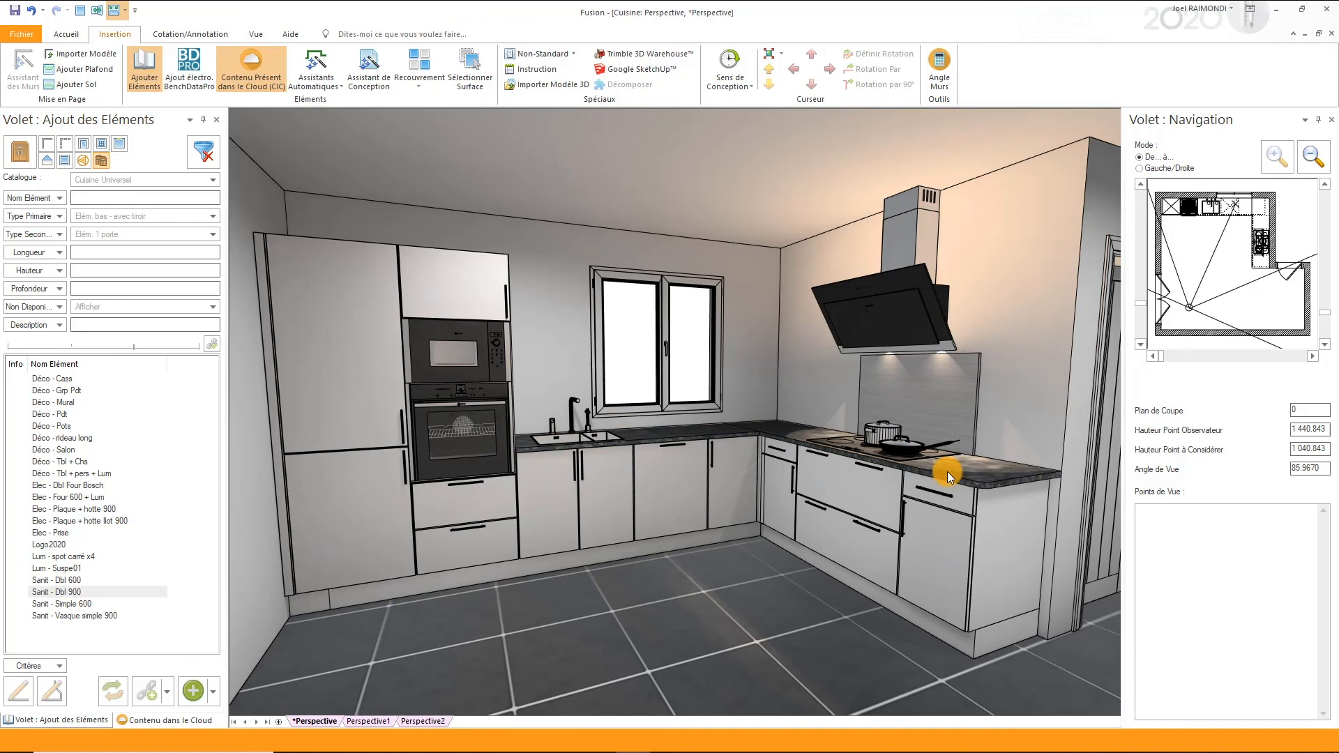
- Browse the Fusion background images and inspect the import options for custom backgrounds
{"action": "left_click", "coordinate": [257, 33]}
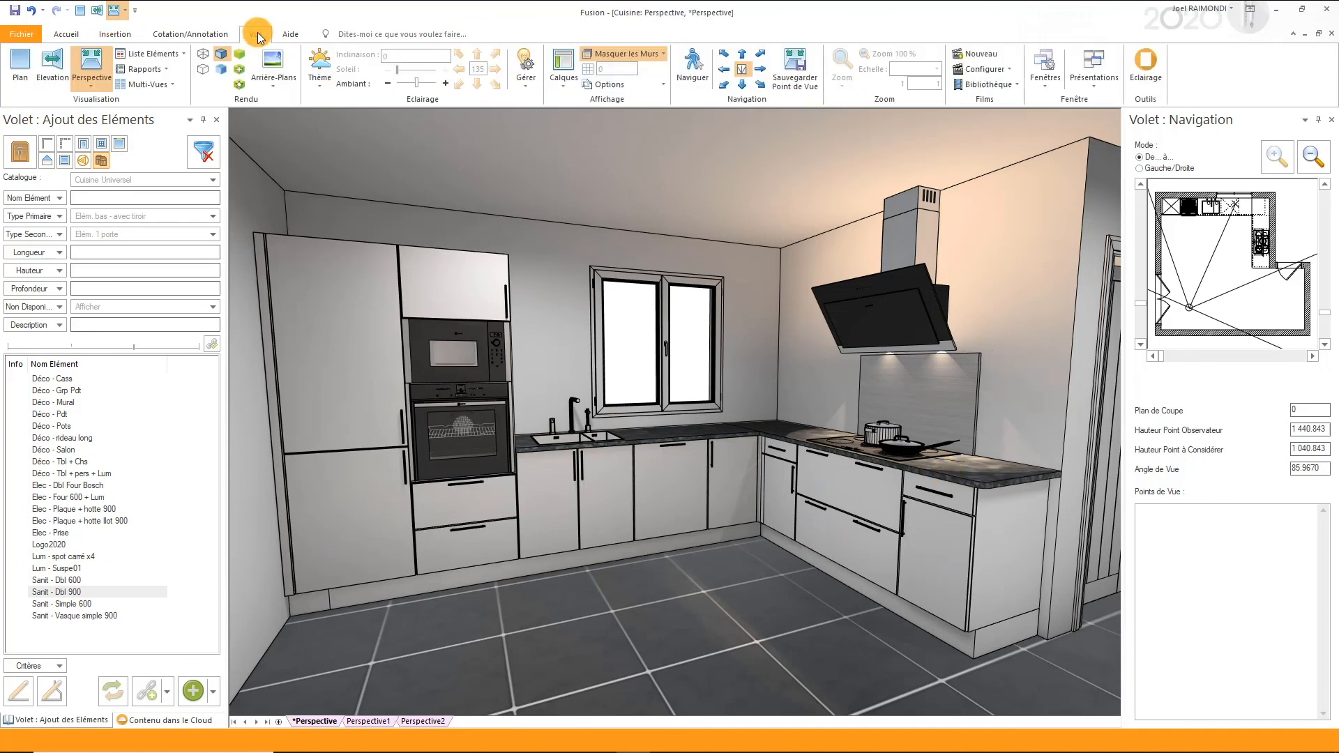
{"action": "left_click", "coordinate": [274, 78]}
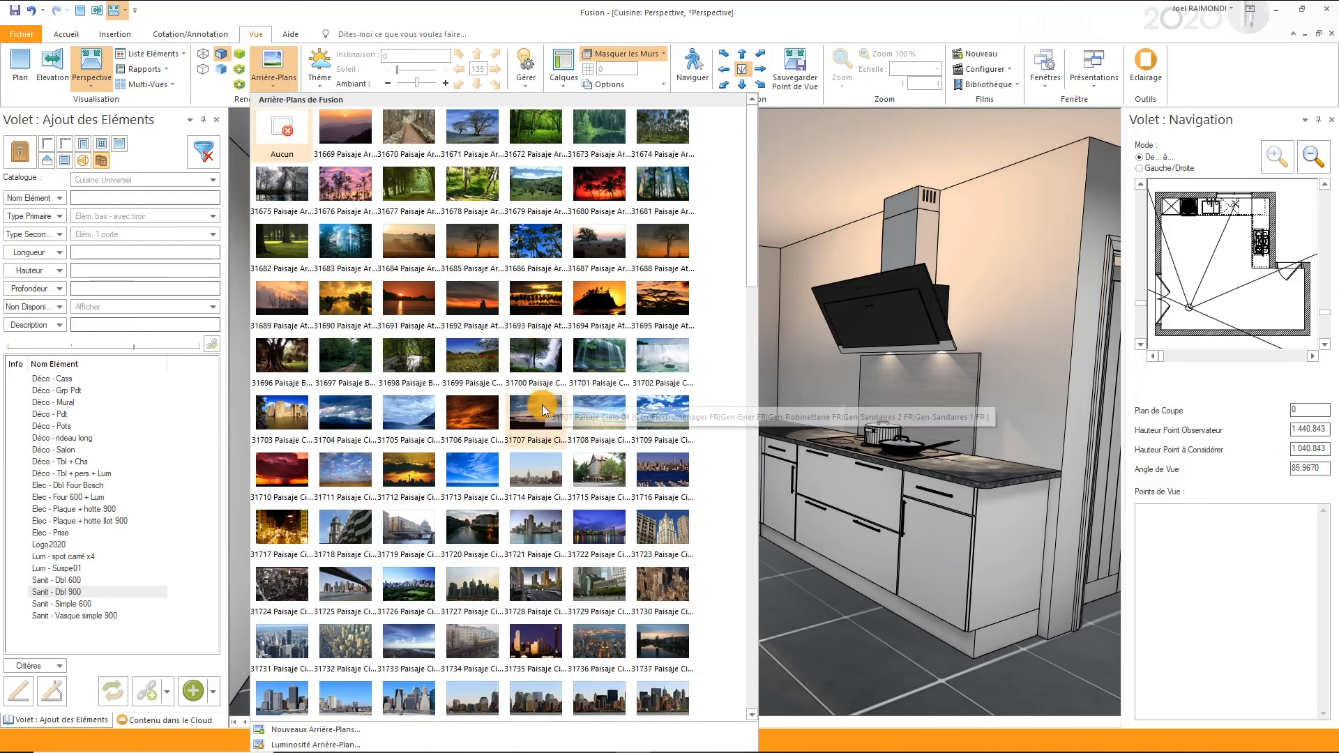
{"action": "scroll", "coordinate": [529, 430], "scroll_direction": "down", "scroll_amount": 10}
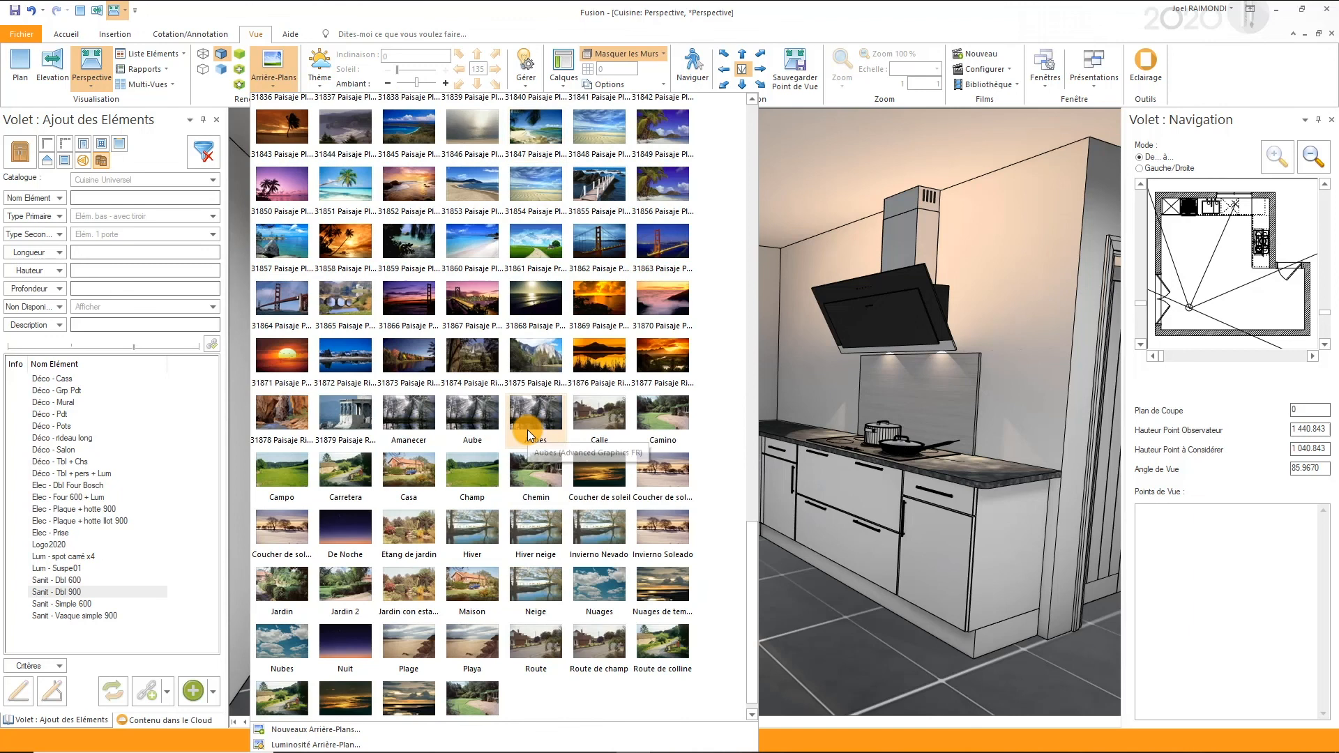
{"action": "scroll", "coordinate": [527, 430], "scroll_direction": "up", "scroll_amount": 2}
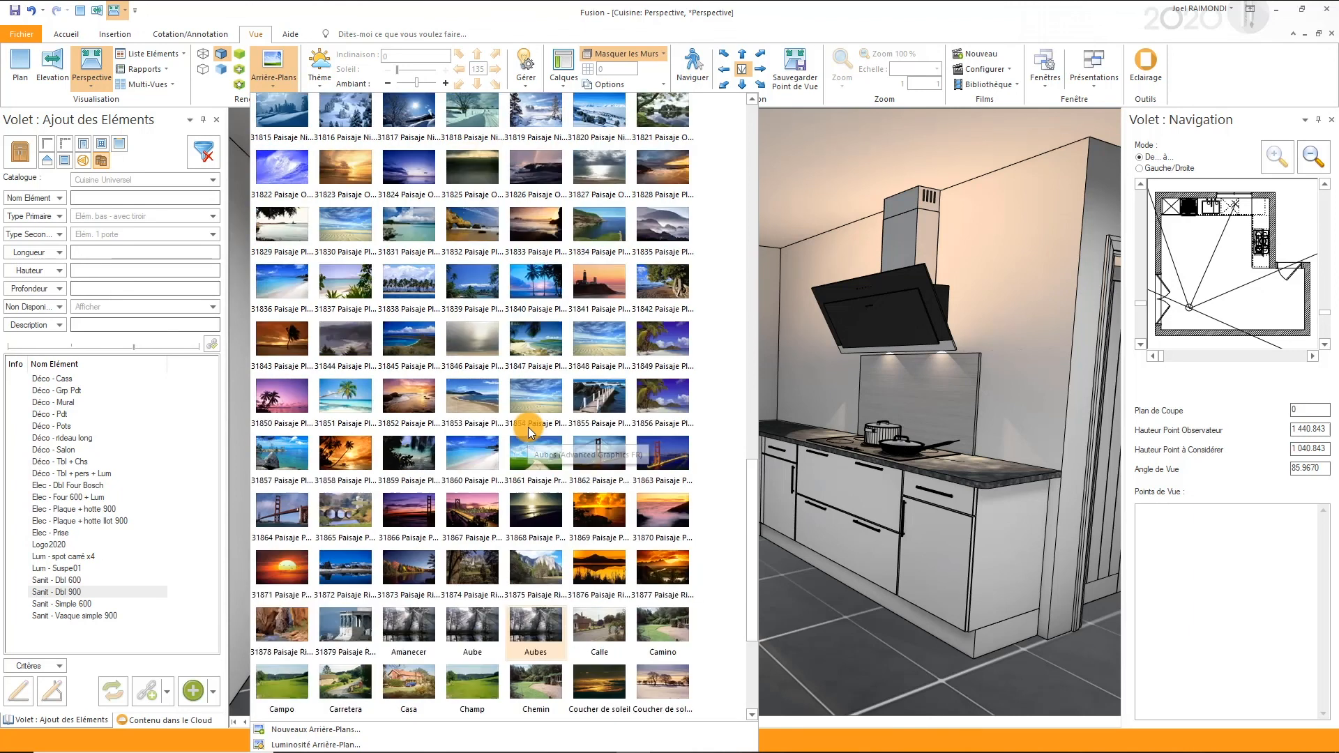
{"action": "scroll", "coordinate": [528, 427], "scroll_direction": "up", "scroll_amount": 3}
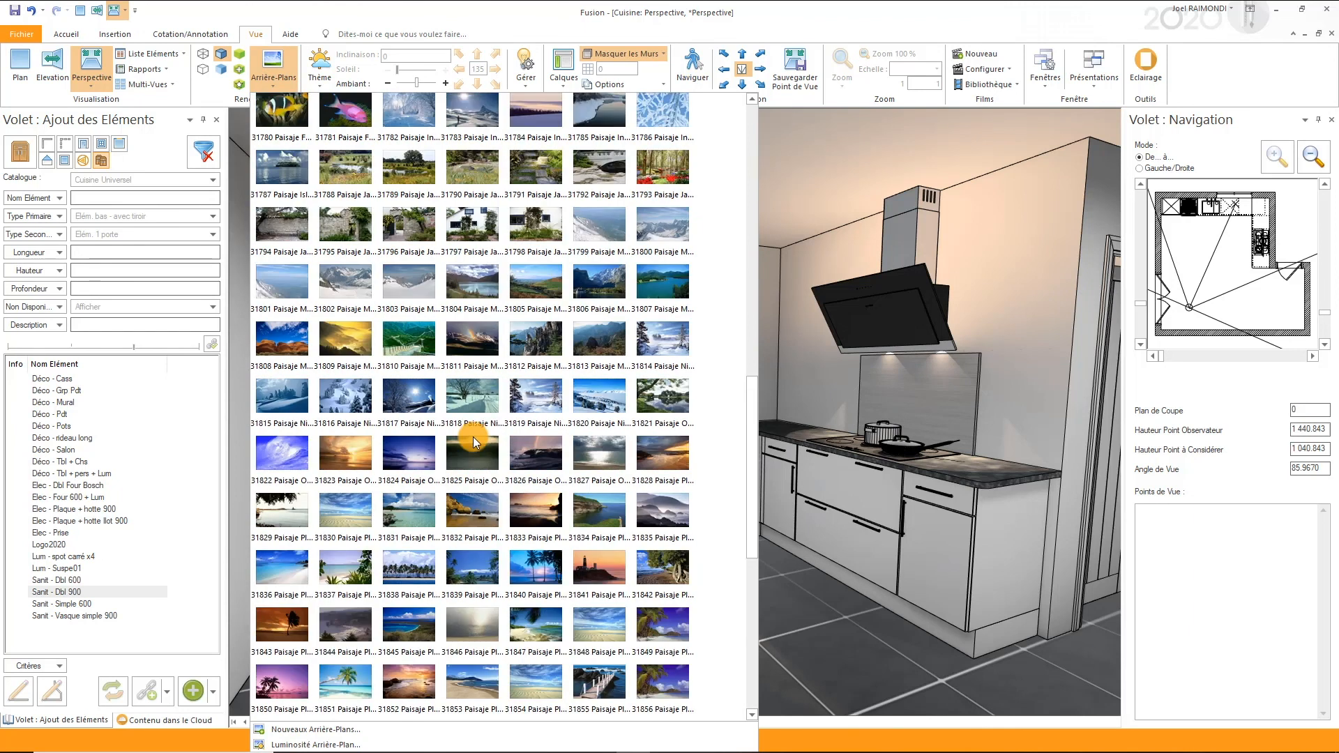
{"action": "left_click", "coordinate": [298, 730]}
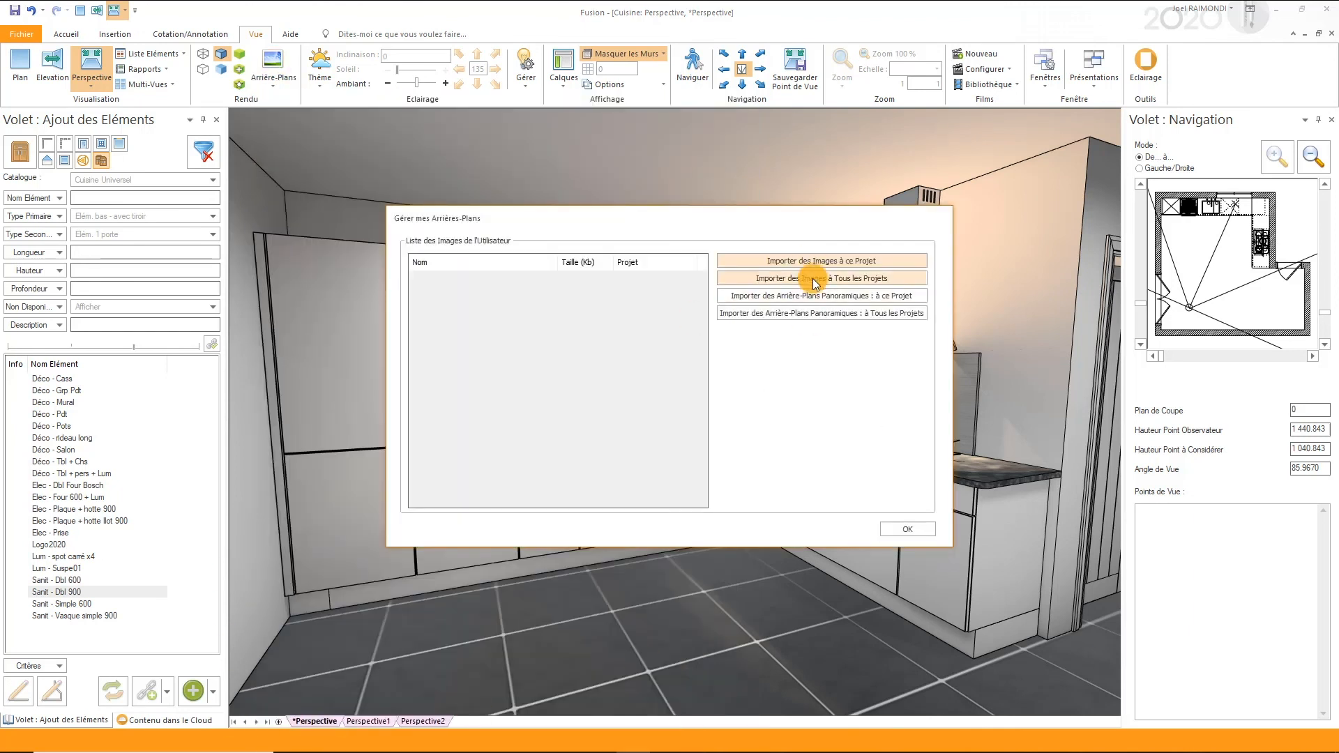
{"action": "left_click", "coordinate": [906, 532]}
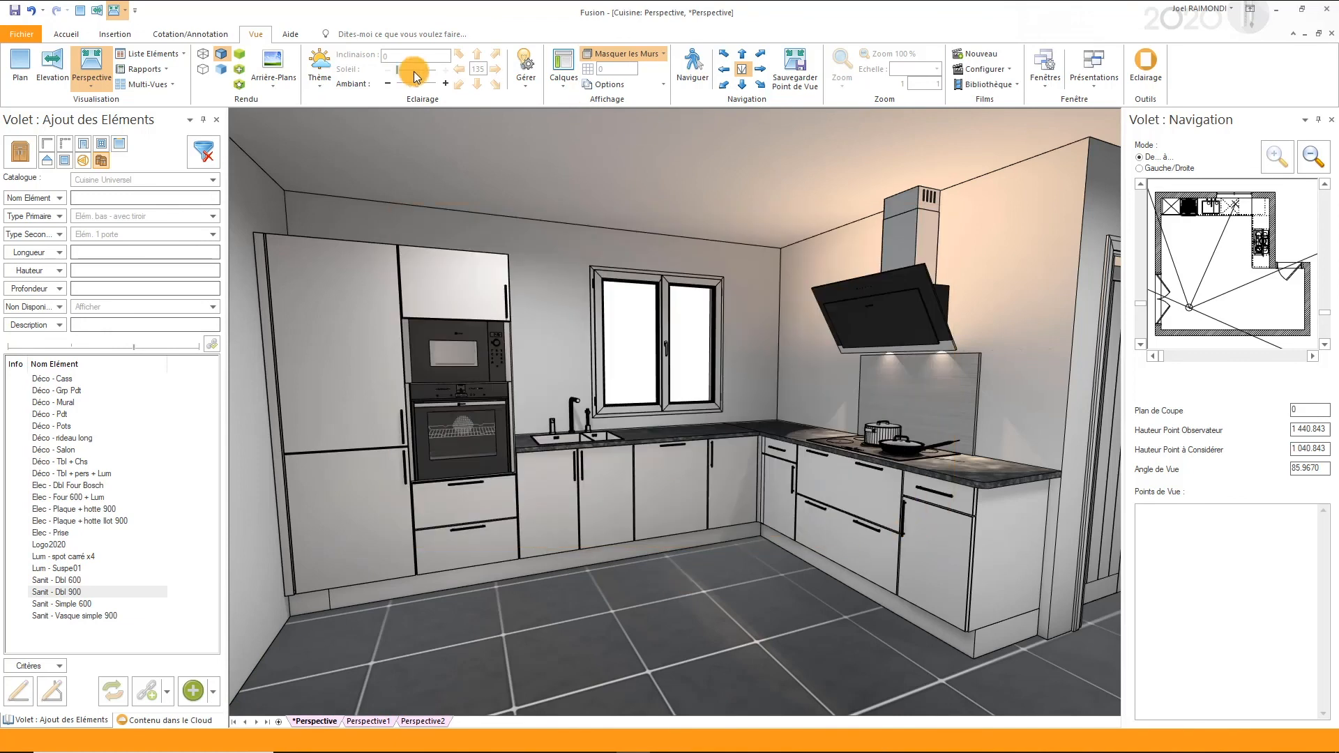
- Apply the midday sun lighting theme to the perspective, reduce the sun intensity slightly and start the realistic rendering
{"action": "left_click", "coordinate": [321, 66]}
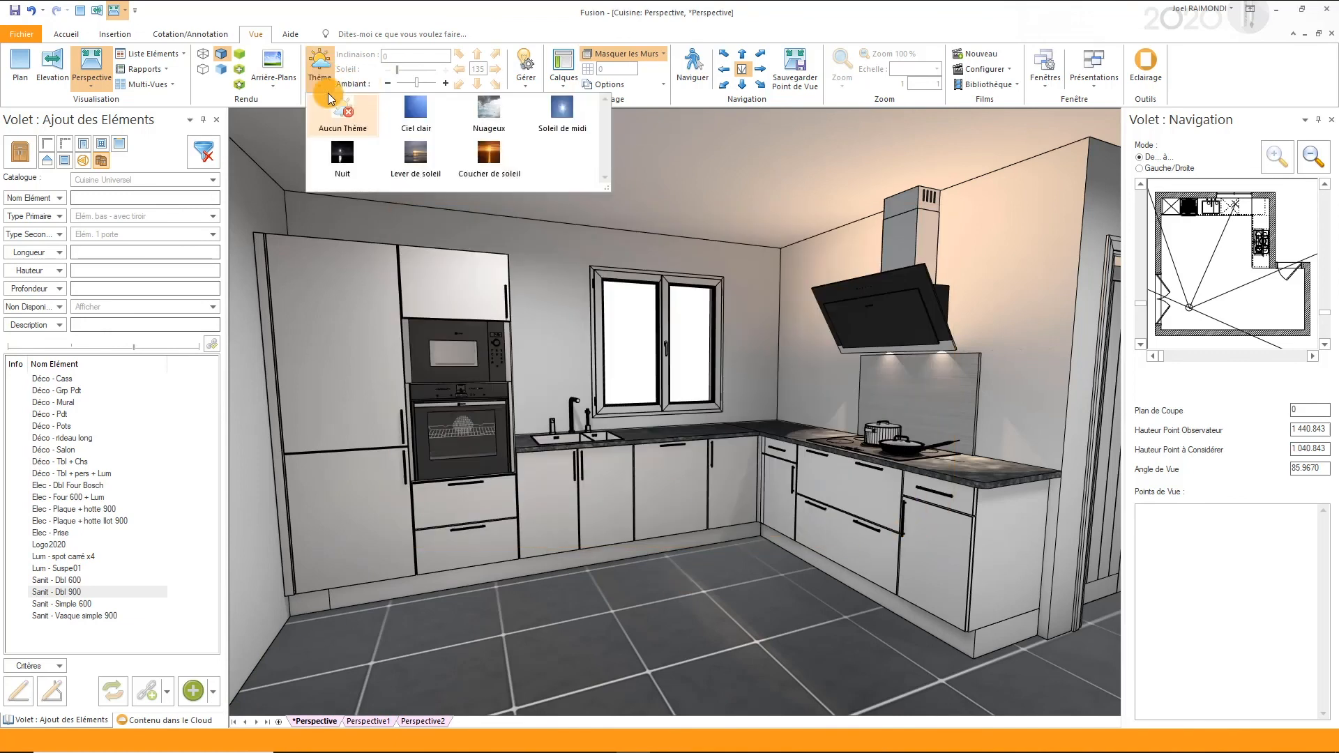
{"action": "left_click", "coordinate": [566, 117]}
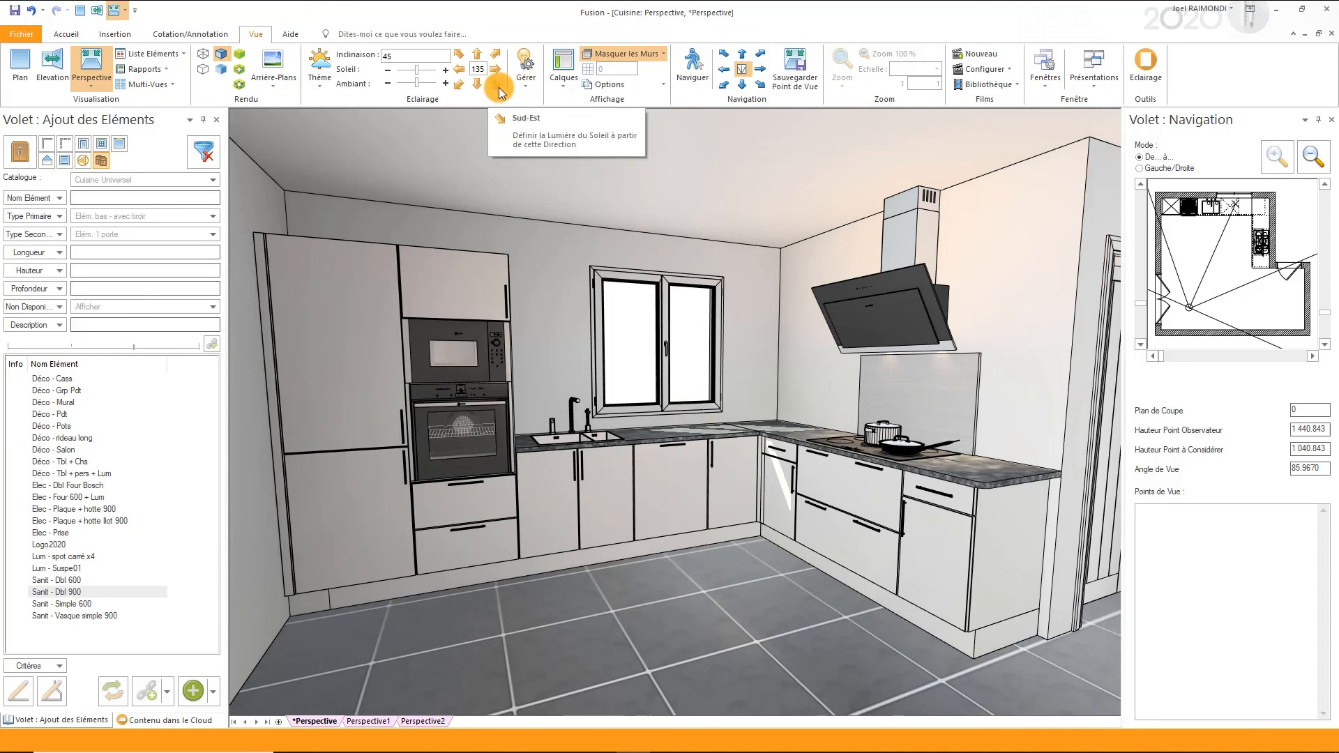
{"action": "left_click_drag", "start_coordinate": [416, 70], "coordinate": [407, 69]}
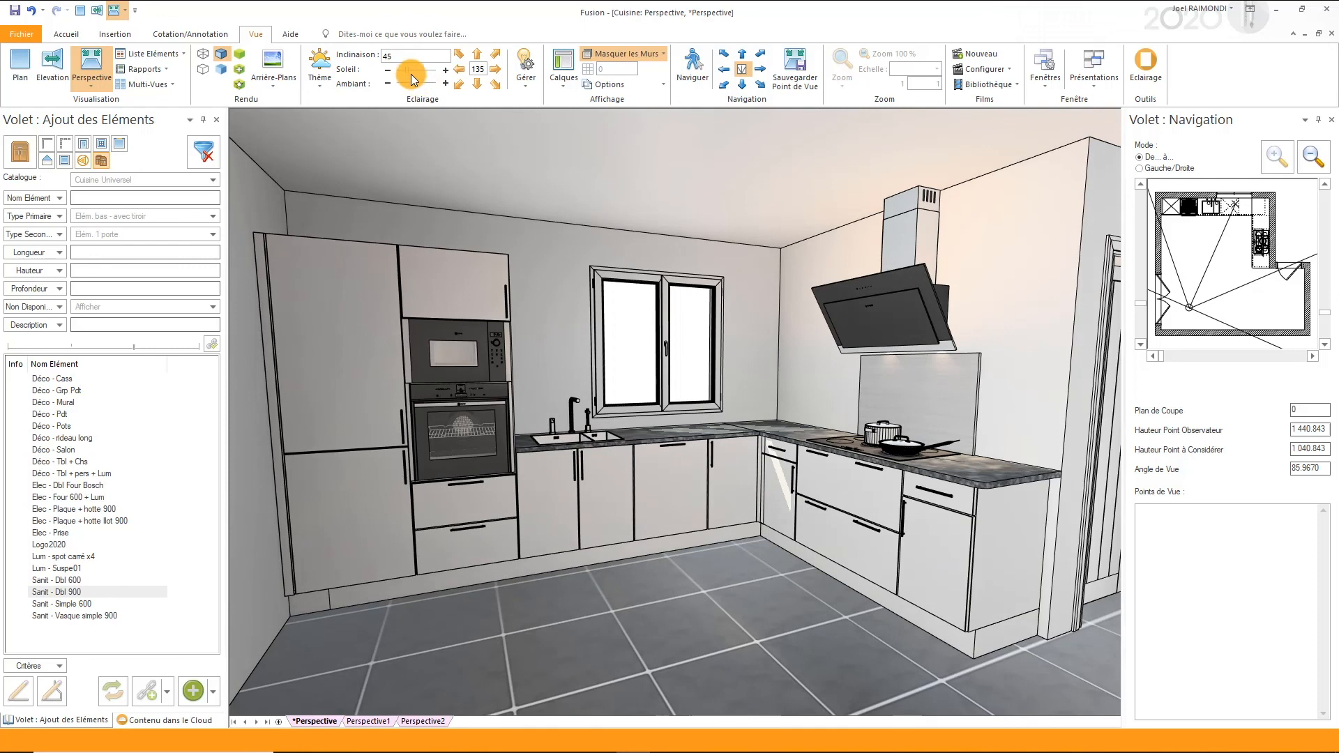
{"action": "left_click", "coordinate": [239, 74]}
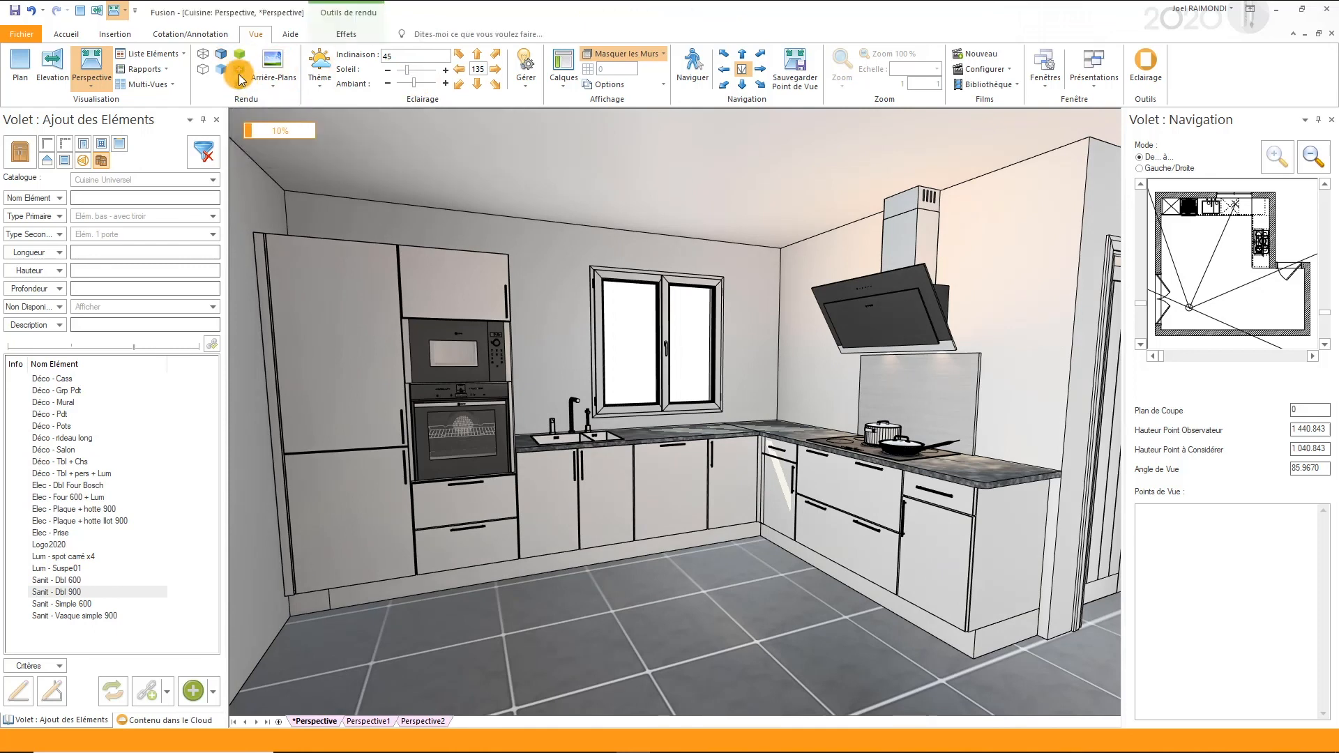
- Insert the saved group Déco - Grp Pdt into the plan view, in the open floor area in front of the units
{"action": "left_click", "coordinate": [22, 161]}
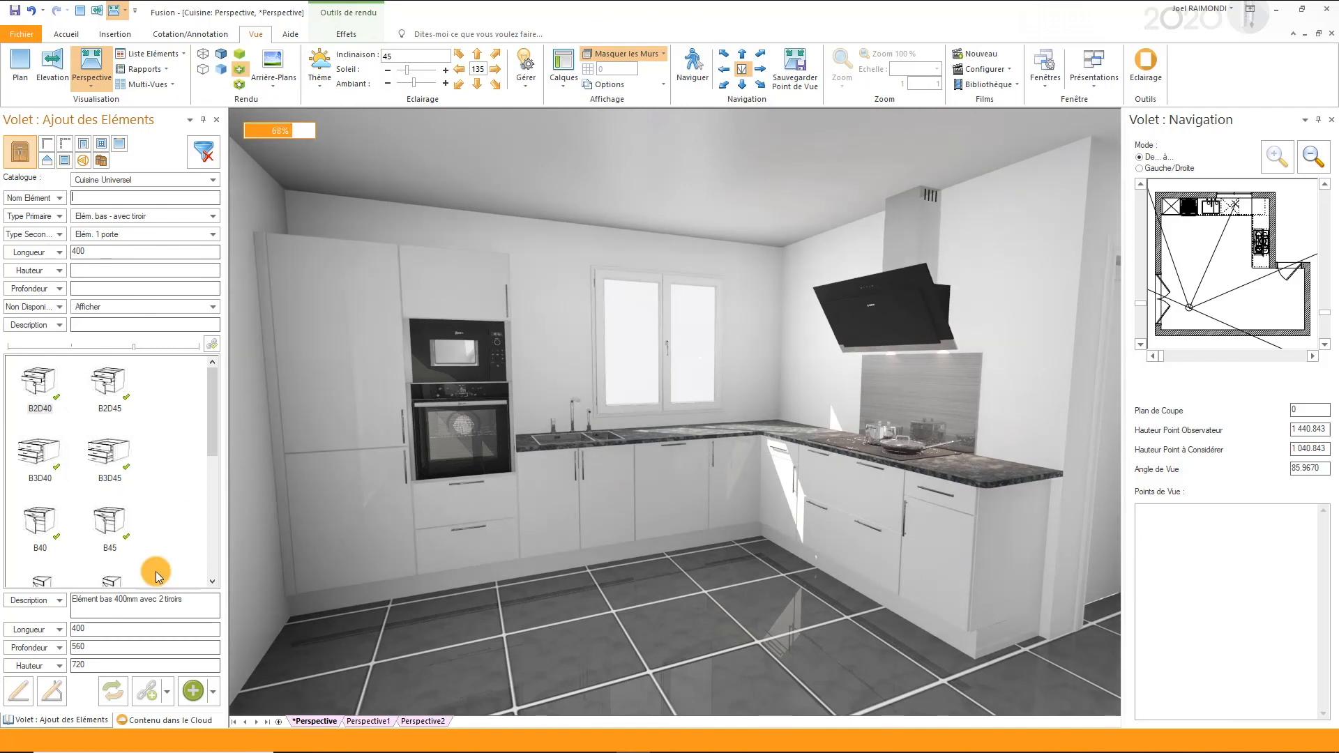
{"action": "left_click", "coordinate": [100, 161]}
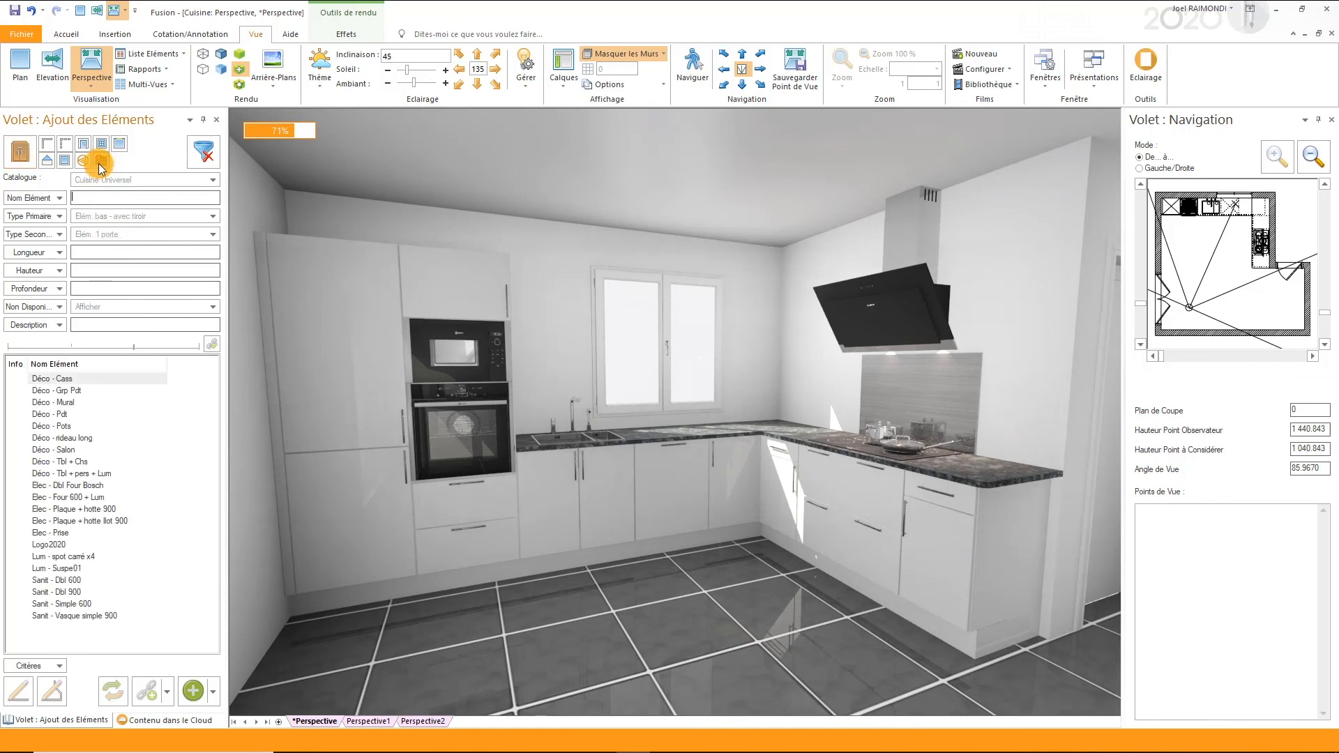
{"action": "left_click", "coordinate": [61, 391]}
{"action": "key", "text": "F2"}
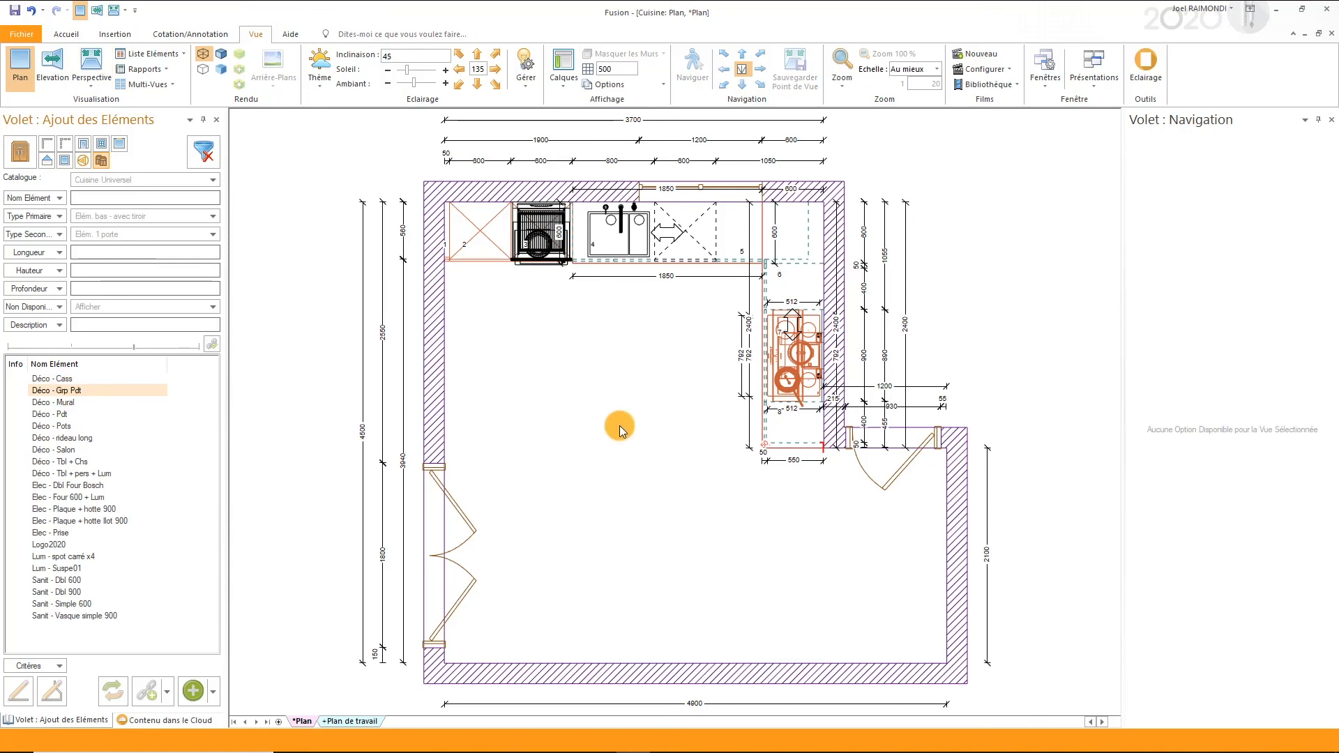
{"action": "key", "text": "Return"}
{"action": "left_click_drag", "start_coordinate": [787, 471], "coordinate": [601, 413]}
{"action": "left_click", "coordinate": [670, 448]}
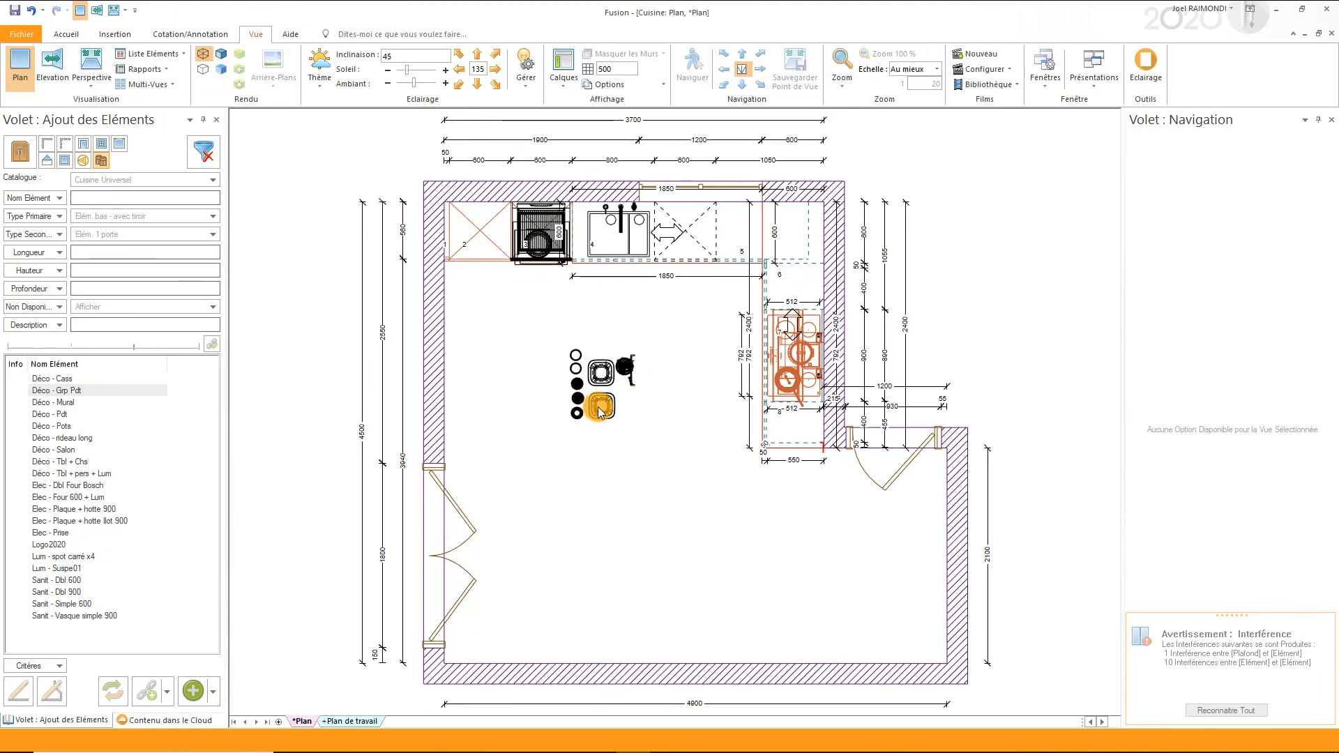
- Move the two square dishes to the worktop corner, two jars beside the sink and the plant to the wall near unit 6
{"action": "left_click_drag", "start_coordinate": [589, 359], "coordinate": [760, 242]}
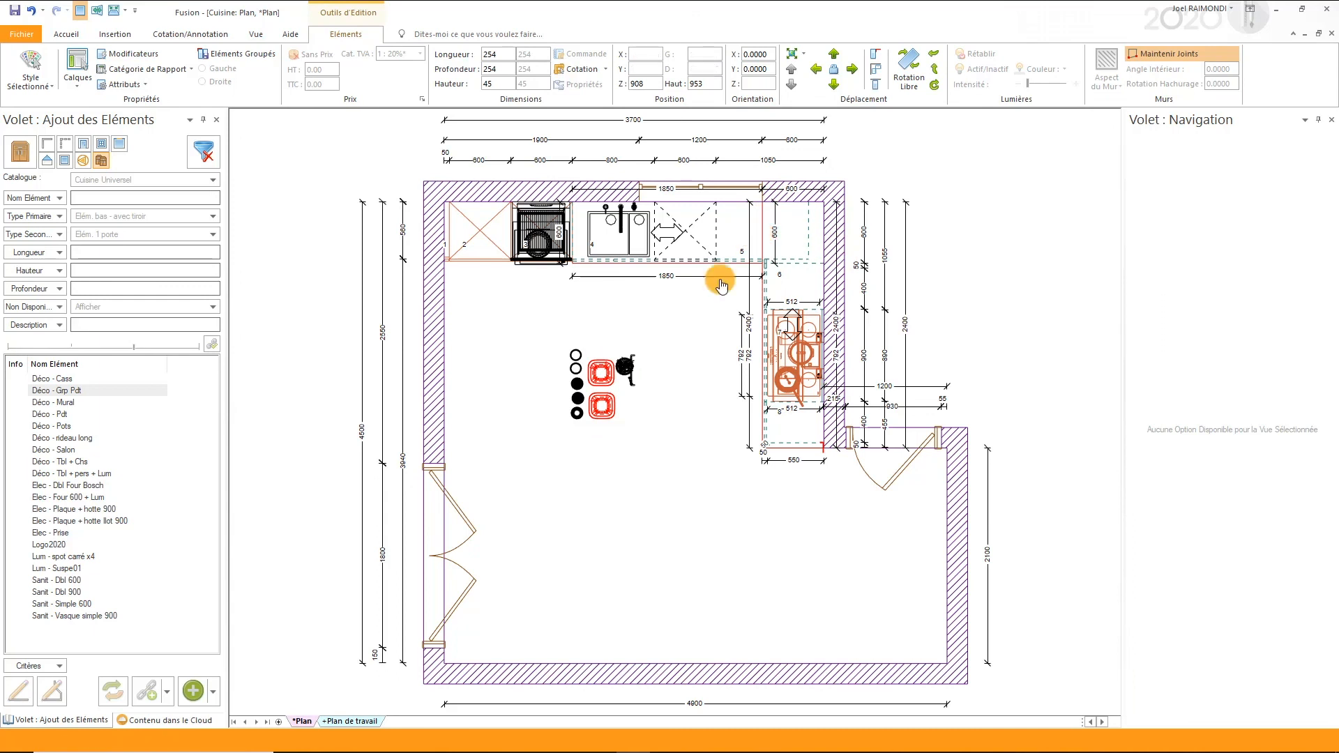
{"action": "left_click_drag", "start_coordinate": [565, 383], "coordinate": [673, 221]}
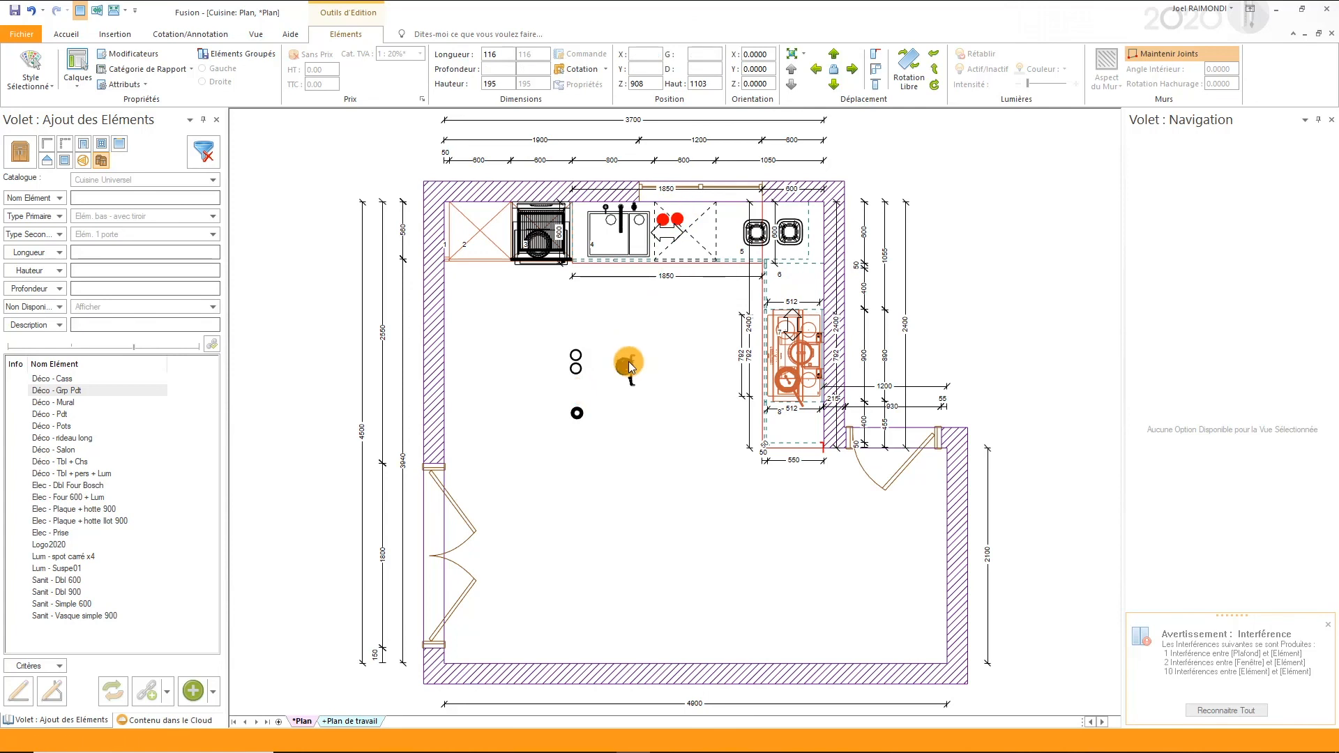
{"action": "left_click", "coordinate": [629, 364]}
{"action": "left_click_drag", "start_coordinate": [805, 287], "coordinate": [814, 278]}
- Delete the unused decorative items left in the middle of the room
{"action": "left_click", "coordinate": [629, 422]}
{"action": "left_click_drag", "start_coordinate": [631, 422], "coordinate": [541, 332]}
{"action": "key", "text": "Delete"}
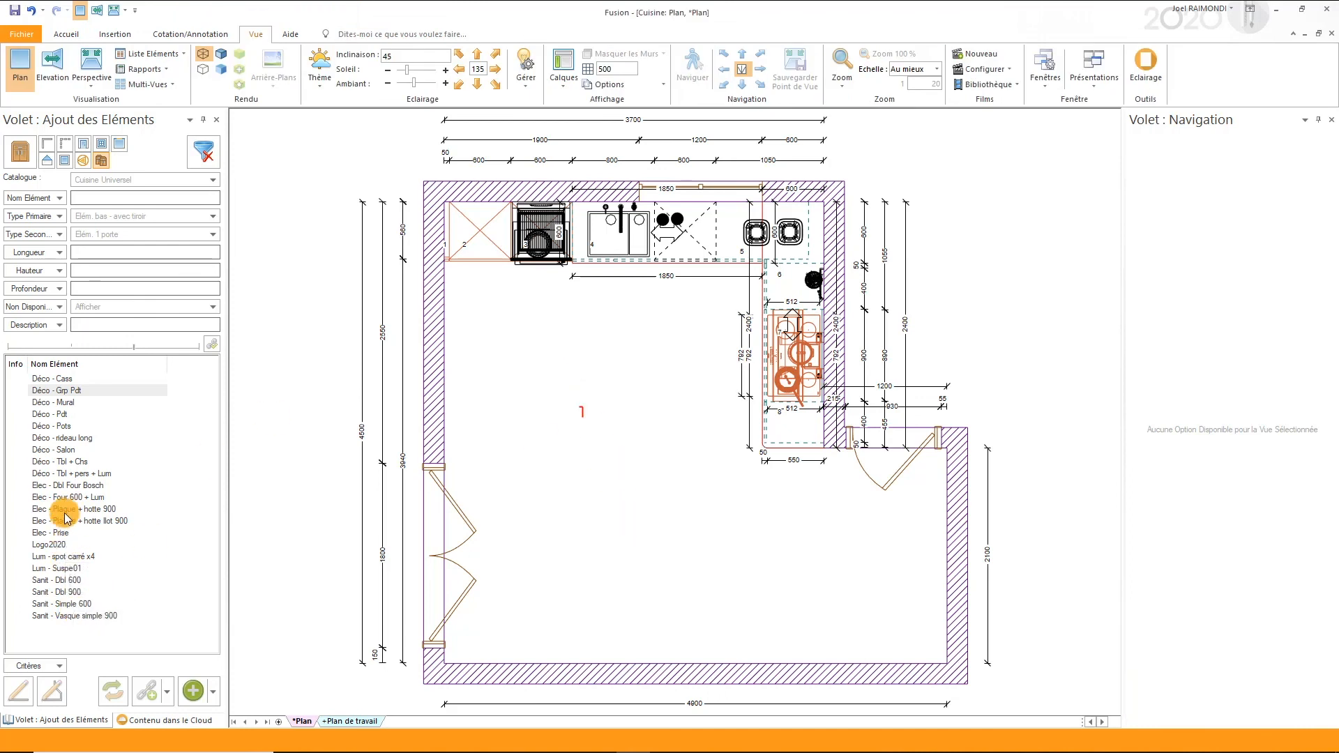
- Insert the group Déco - Tbl + Chs in the room's open area, rotating it so the chairs sit on the side opposite the window wall
{"action": "left_click_drag", "start_coordinate": [63, 465], "coordinate": [596, 483]}
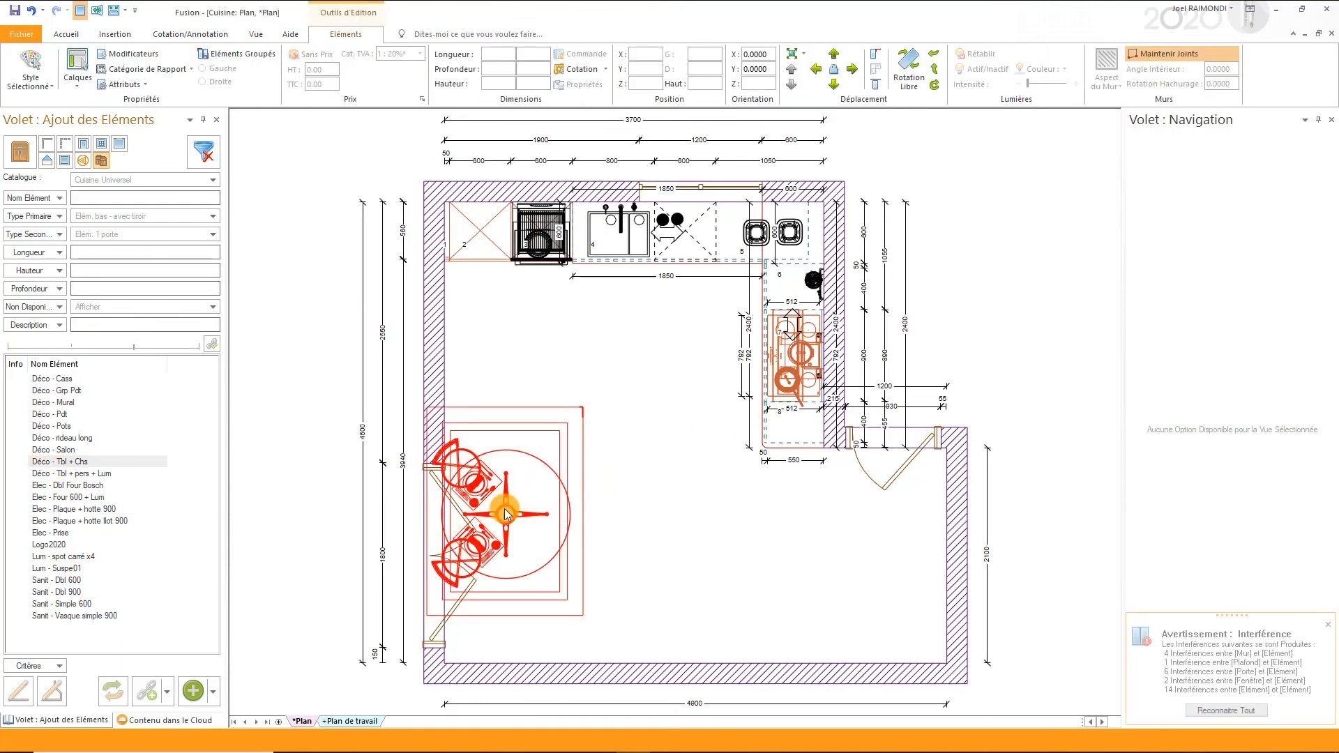
{"action": "left_click_drag", "start_coordinate": [502, 509], "coordinate": [643, 534]}
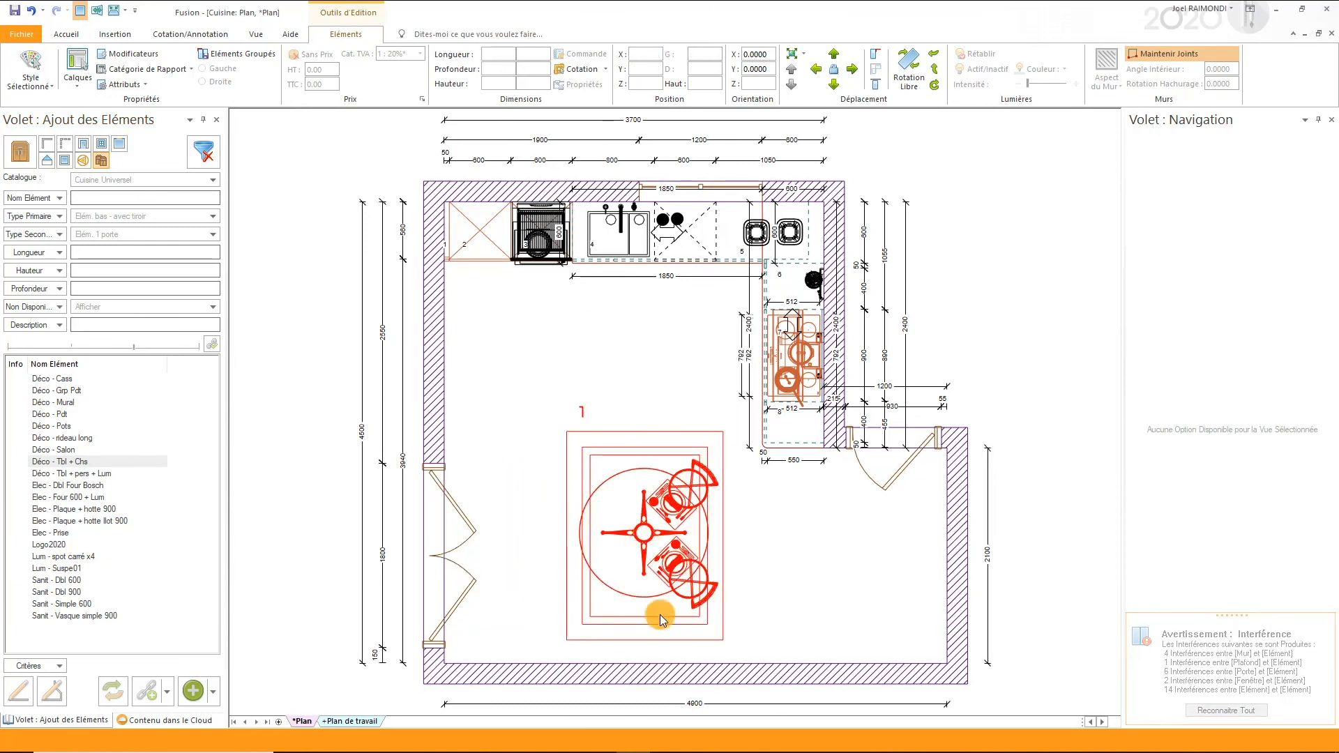
{"action": "left_click_drag", "start_coordinate": [660, 613], "coordinate": [645, 573]}
{"action": "left_click_drag", "start_coordinate": [638, 578], "coordinate": [638, 580]}
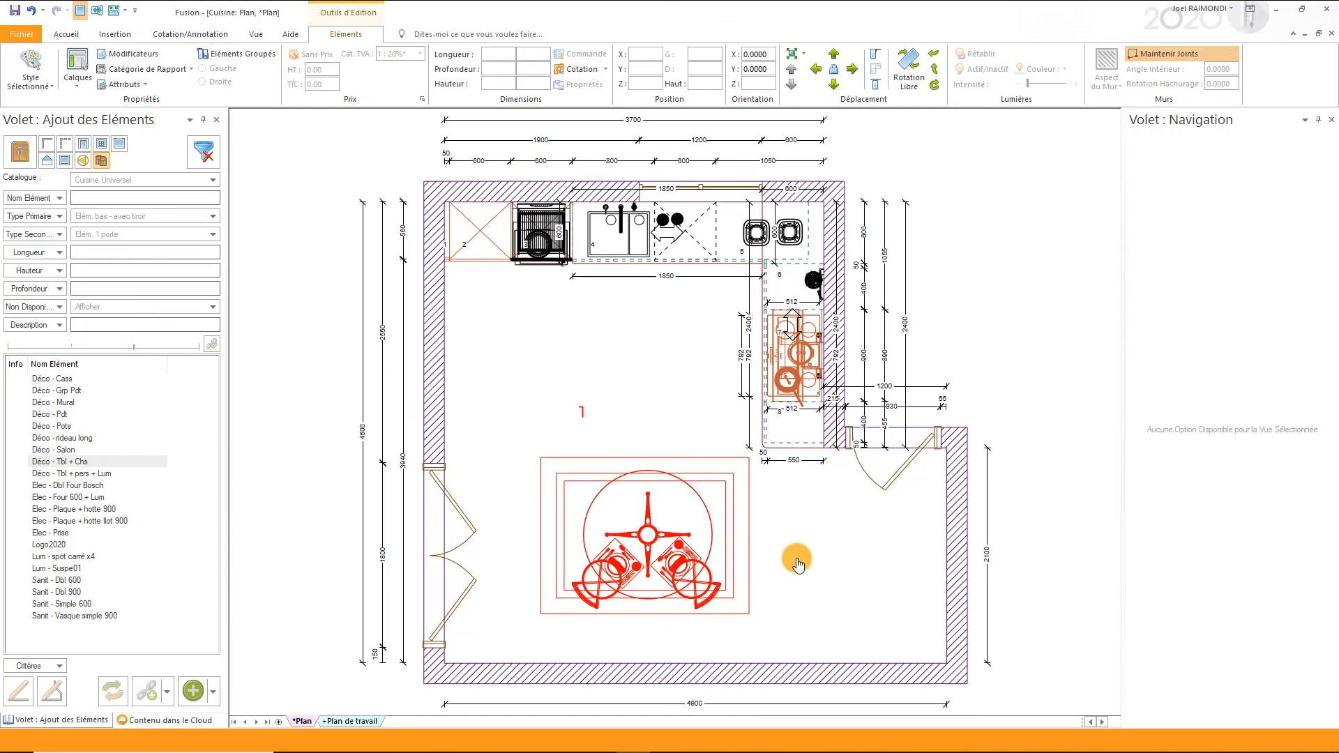
{"action": "left_click", "coordinate": [827, 556]}
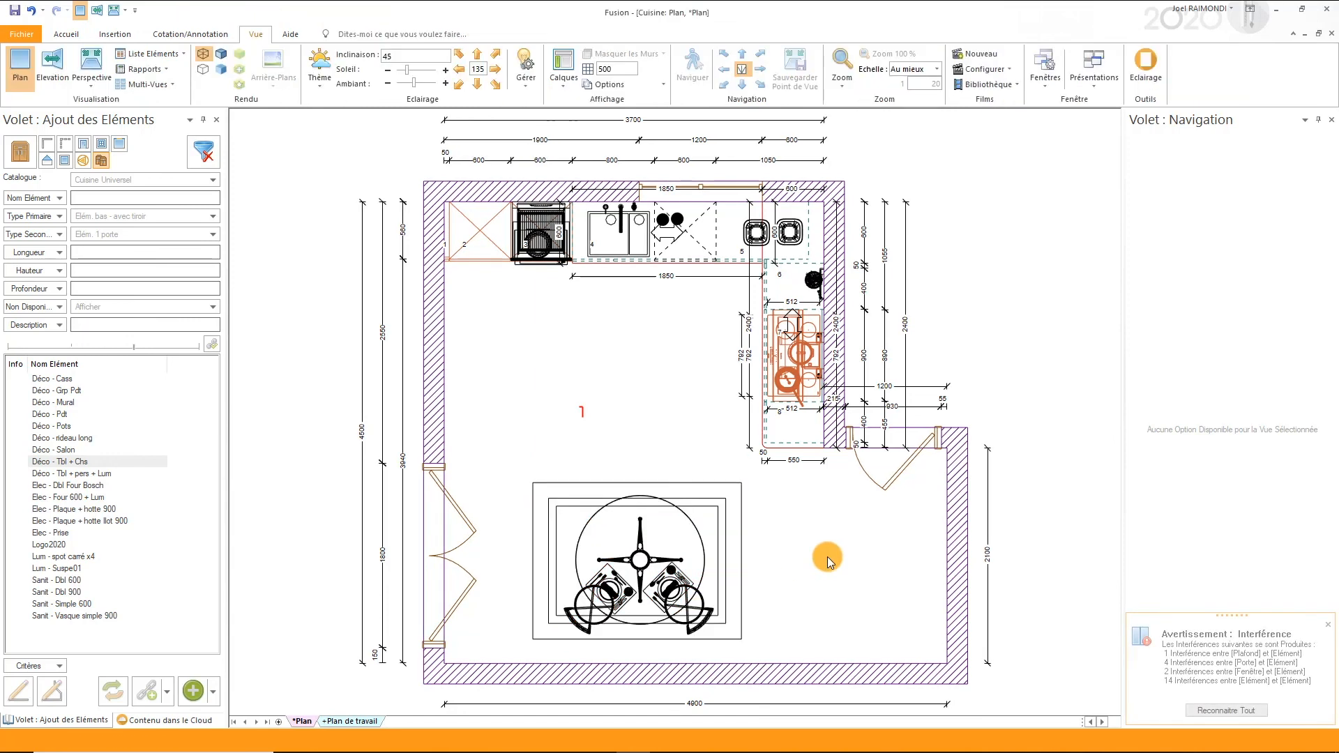
- Return to the perspective and set the viewpoint from the corner beside the double door, looking towards the kitchen corner
{"action": "key", "text": "ctrl+Tab"}
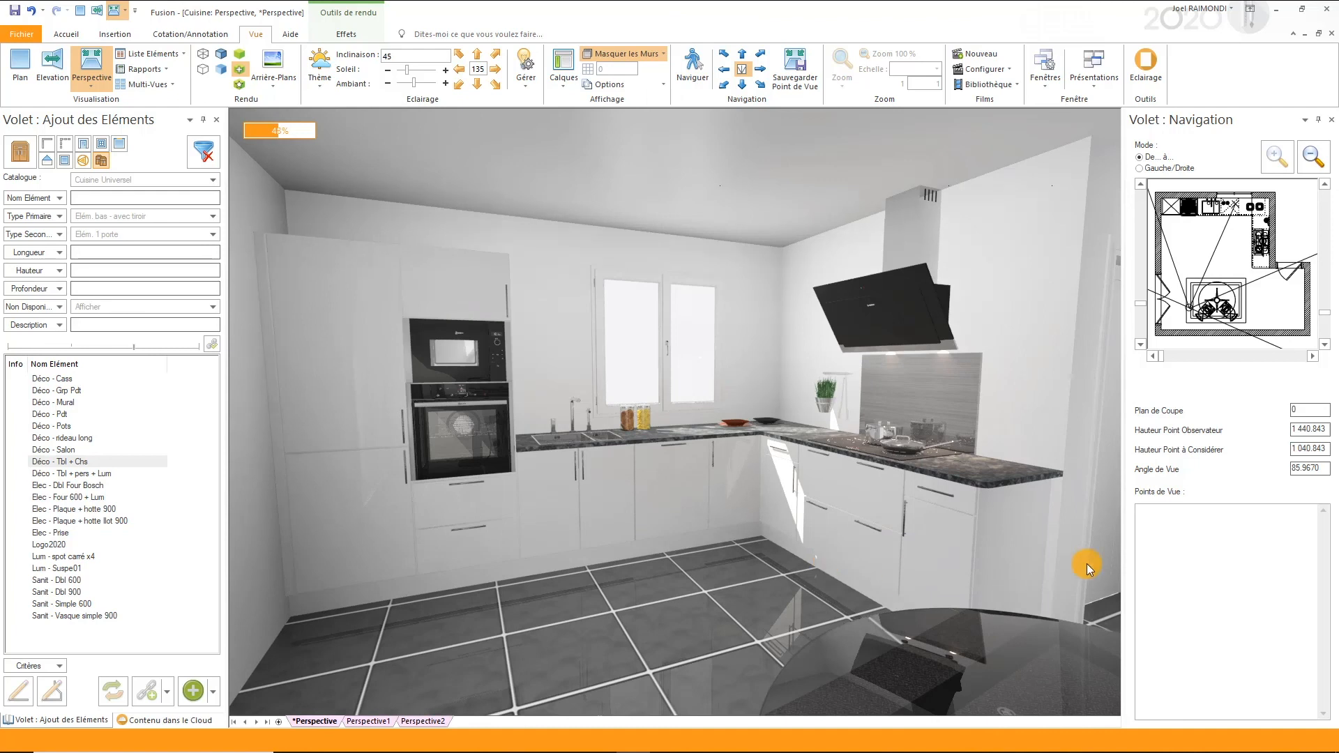
{"action": "left_click_drag", "start_coordinate": [1171, 339], "coordinate": [1227, 240]}
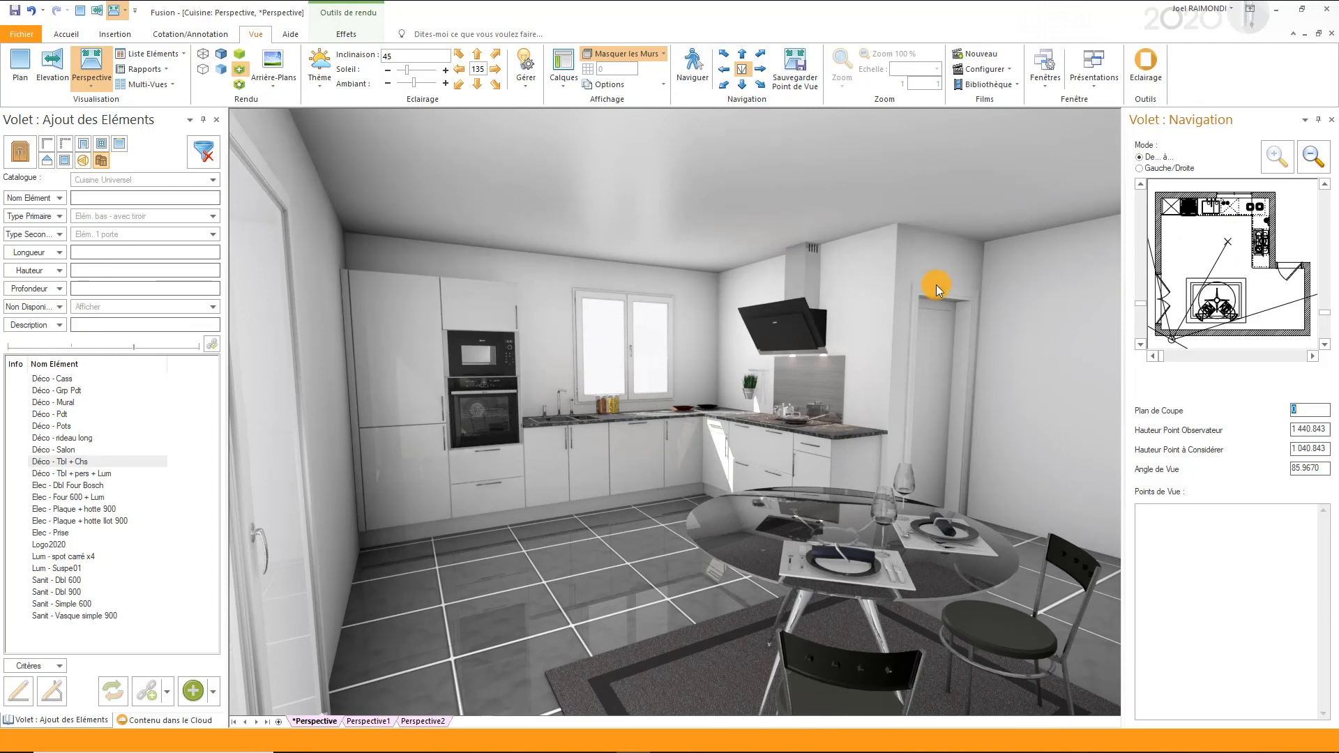
- Adjust the rendering by picking the white point on the sunlit unit front and the black point on the near chair's backrest
{"action": "left_click", "coordinate": [346, 33]}
{"action": "left_click", "coordinate": [84, 68]}
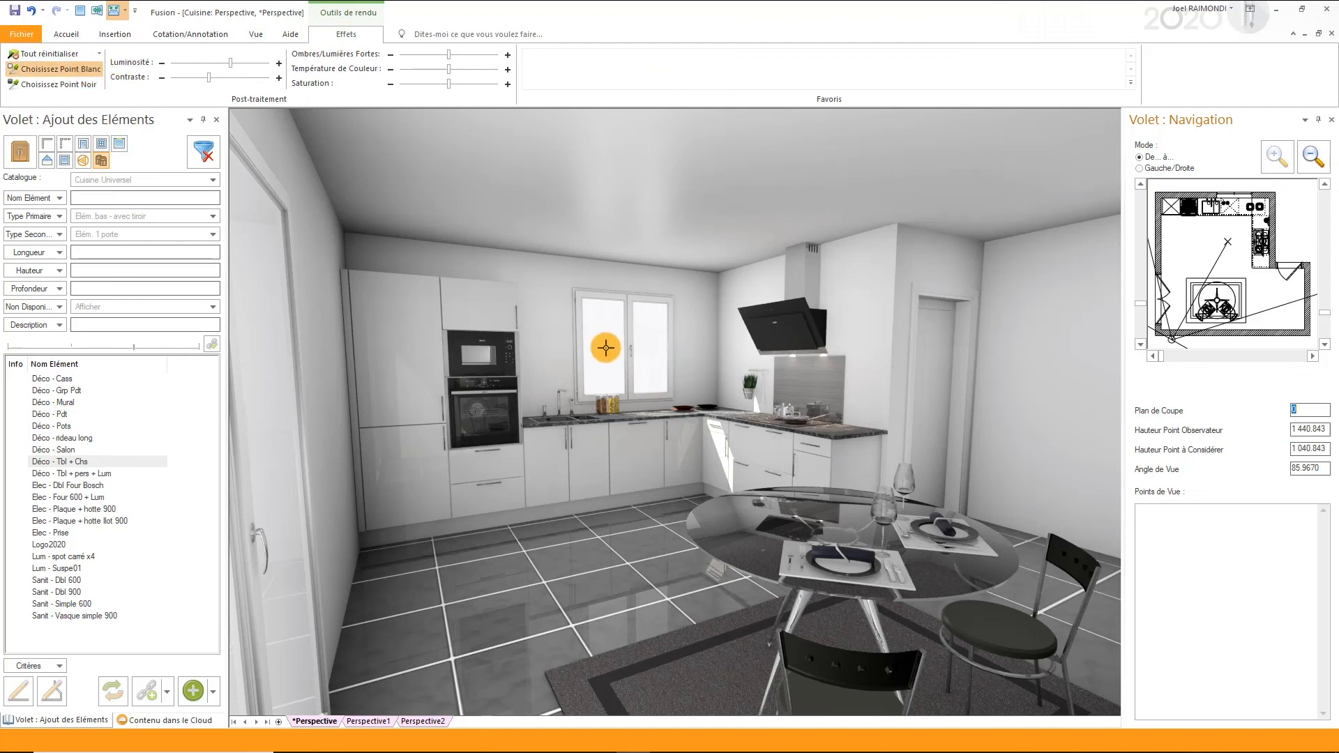
{"action": "left_click", "coordinate": [720, 442]}
{"action": "left_click", "coordinate": [85, 83]}
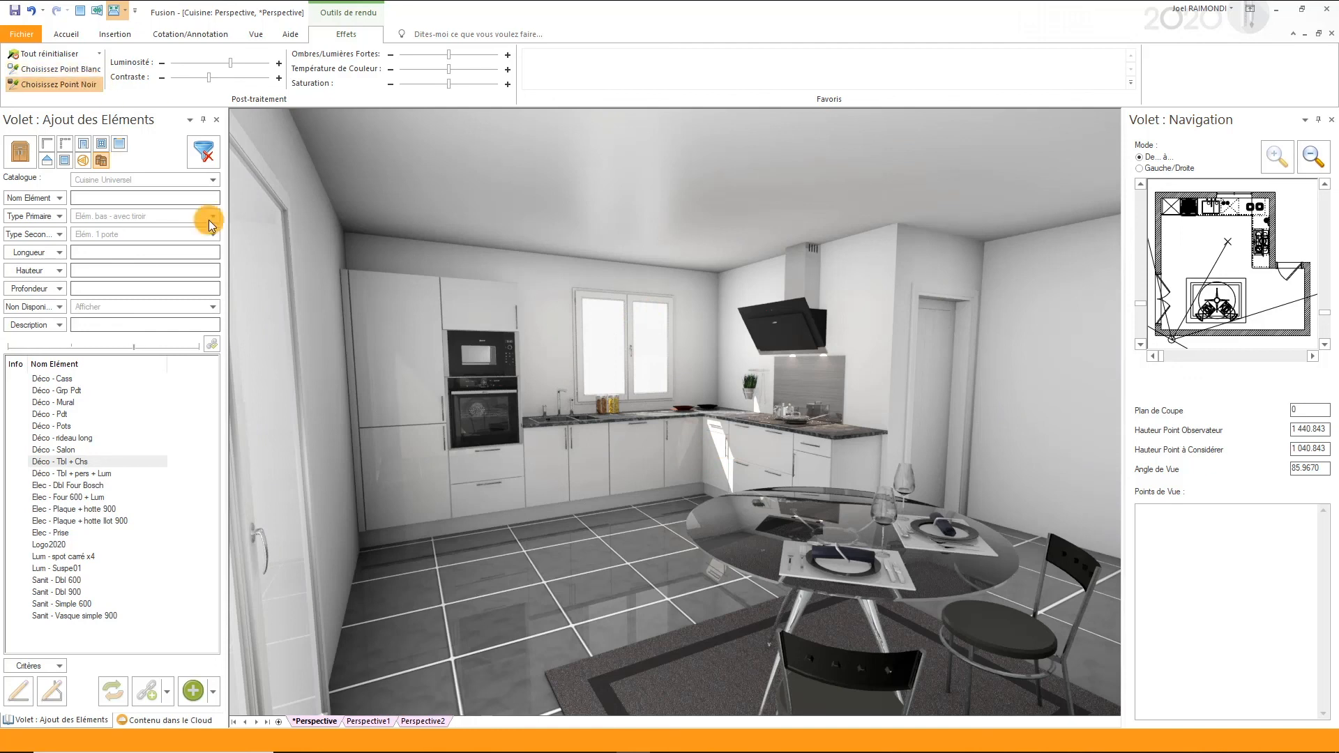
{"action": "left_click", "coordinate": [794, 641]}
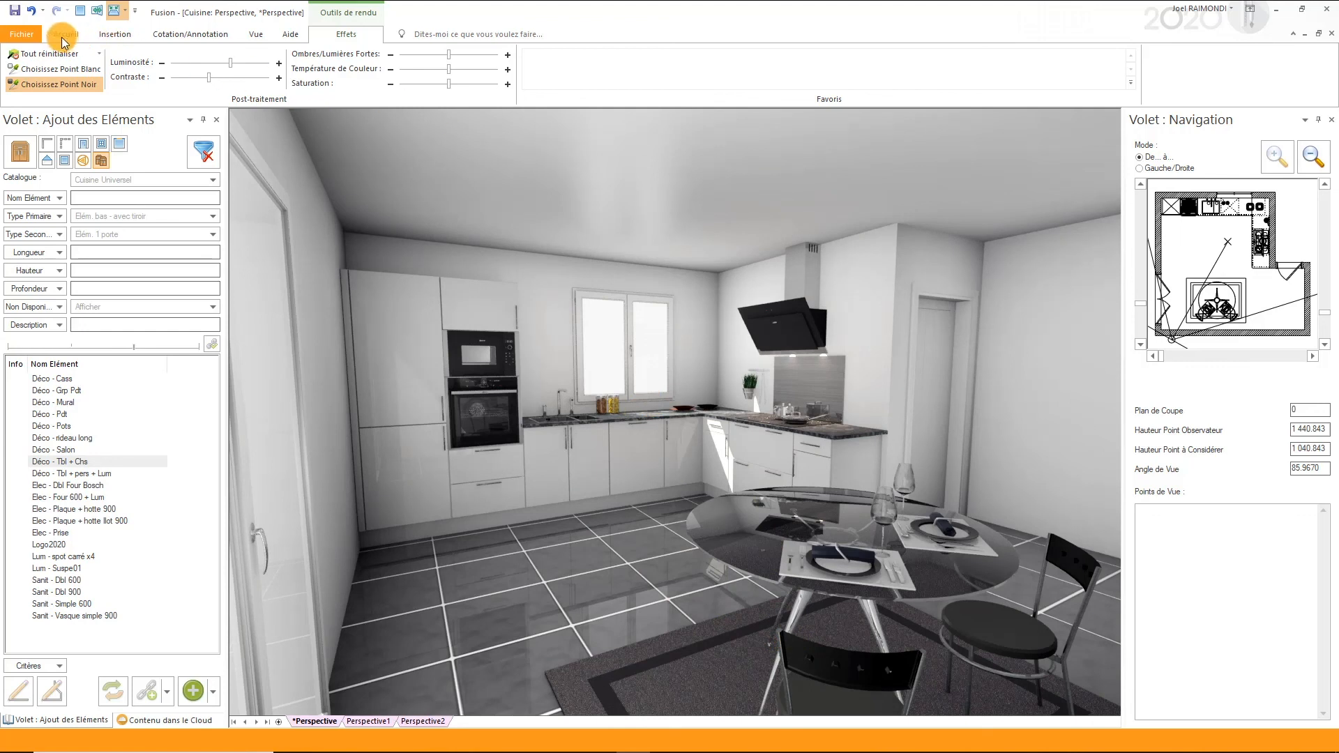
- Generate the RS - AttestationTVA report from the available reports
{"action": "left_click", "coordinate": [249, 35]}
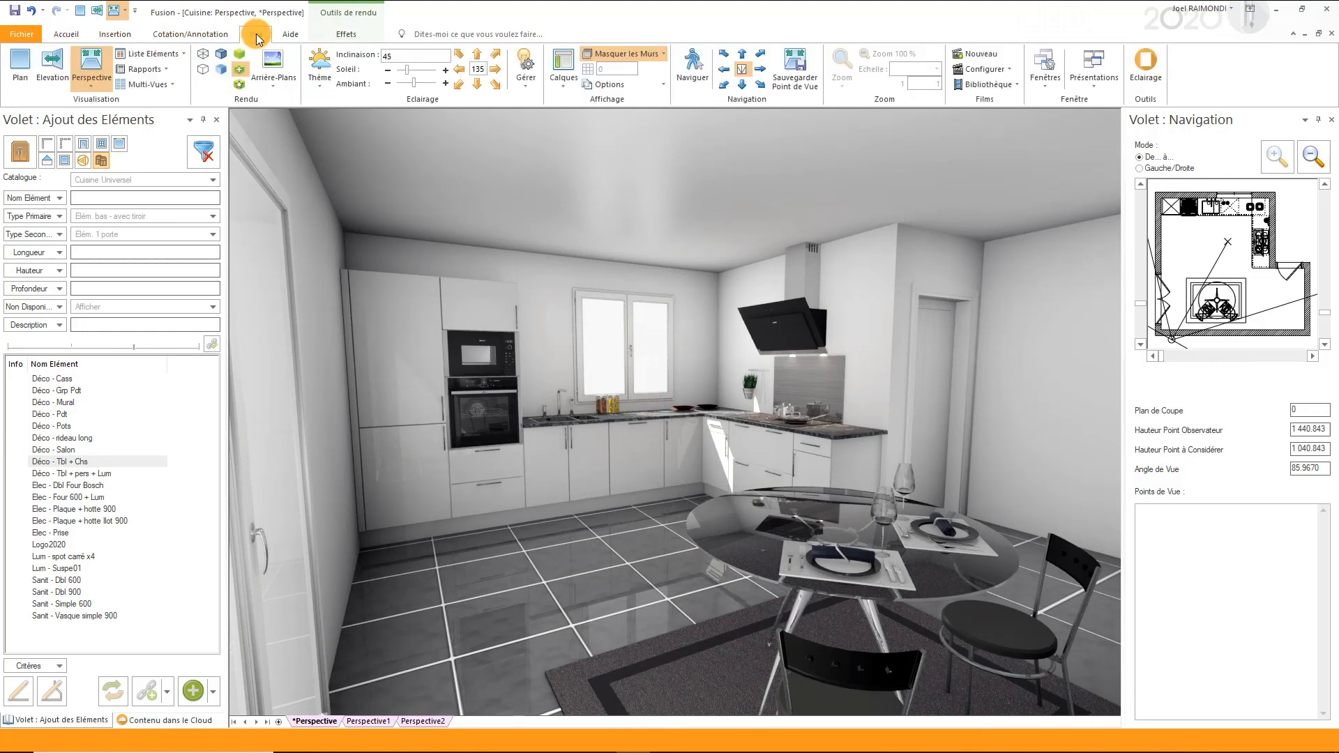
{"action": "left_click", "coordinate": [166, 70]}
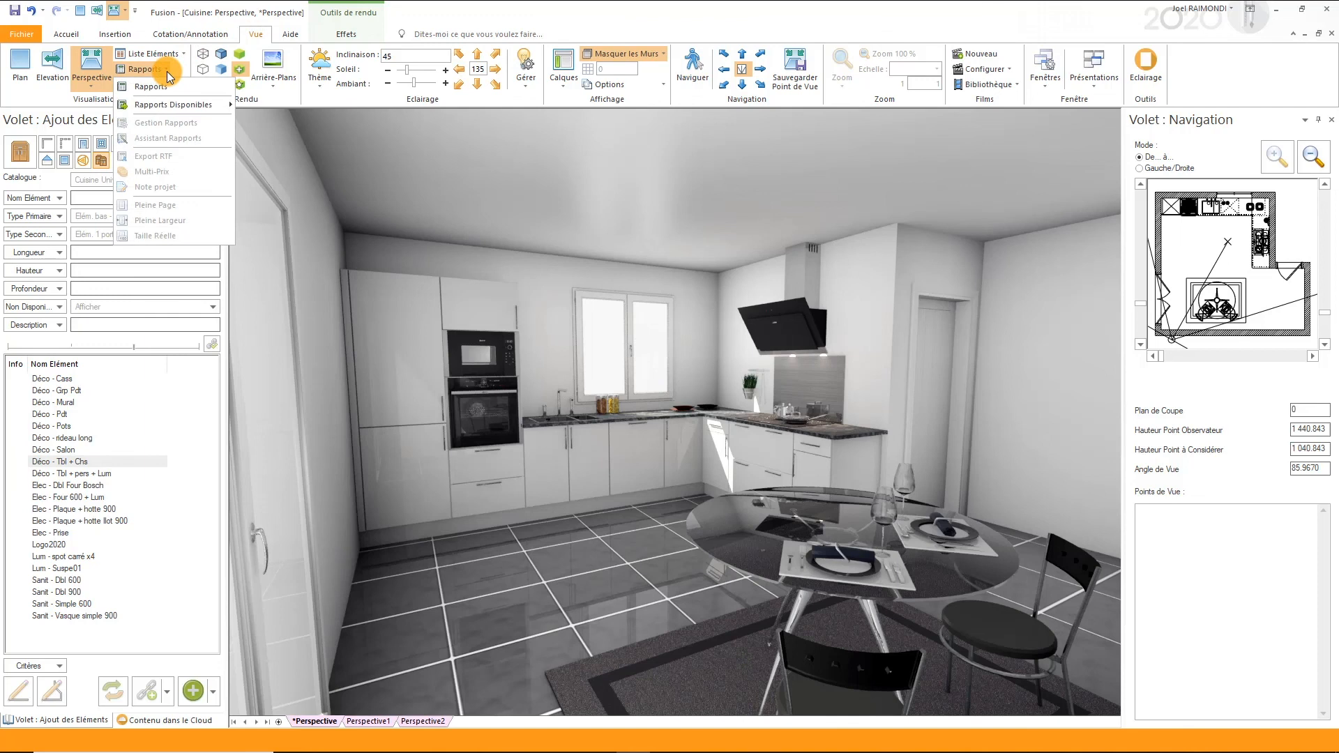
{"action": "mouse_move", "coordinate": [165, 104]}
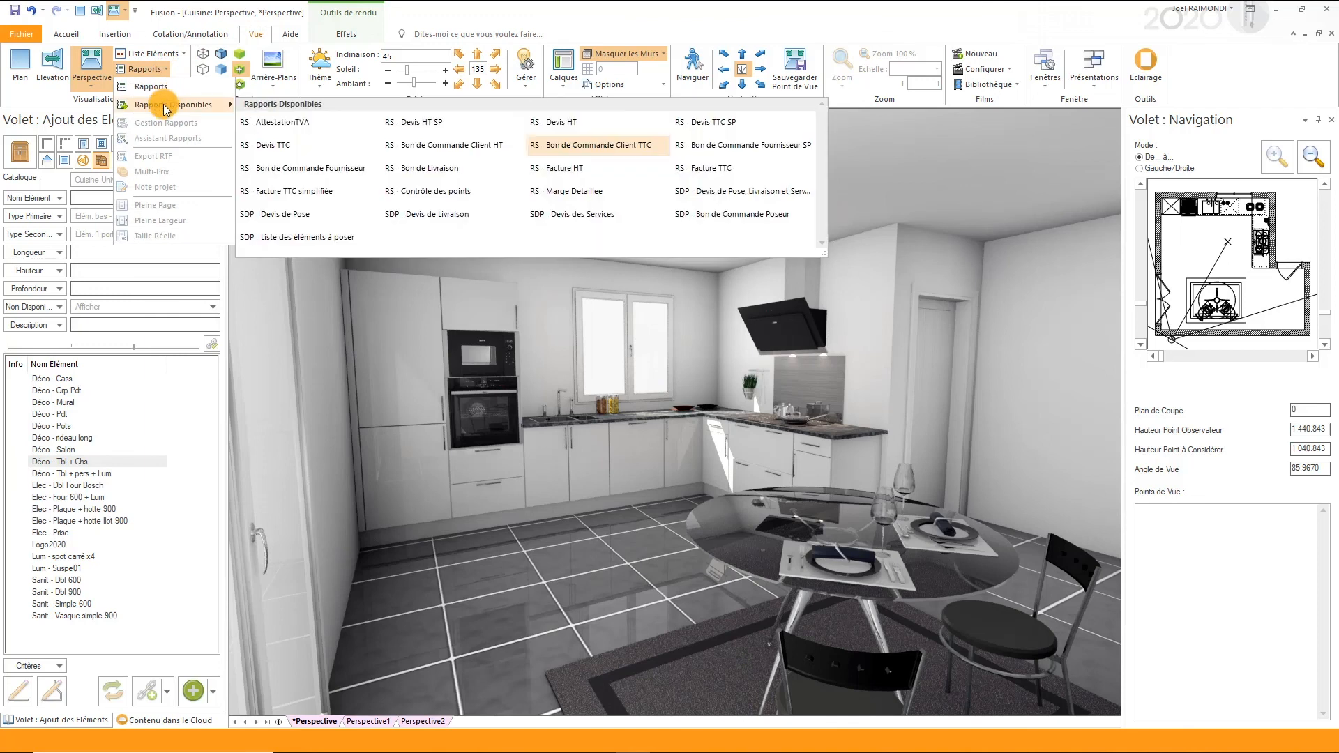
{"action": "left_click", "coordinate": [277, 124]}
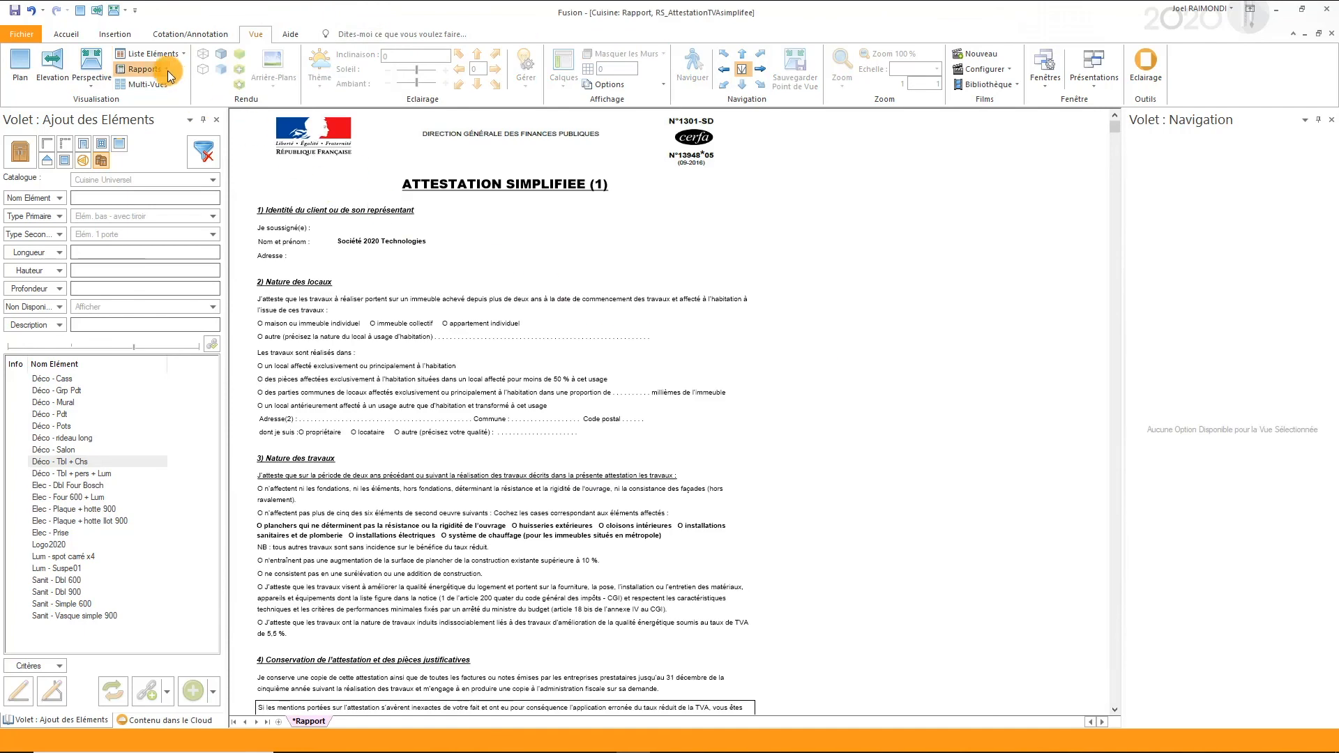
- Generate the RS - Bon de Commande Client TTC report for the project
{"action": "left_click", "coordinate": [145, 69]}
{"action": "mouse_move", "coordinate": [205, 110]}
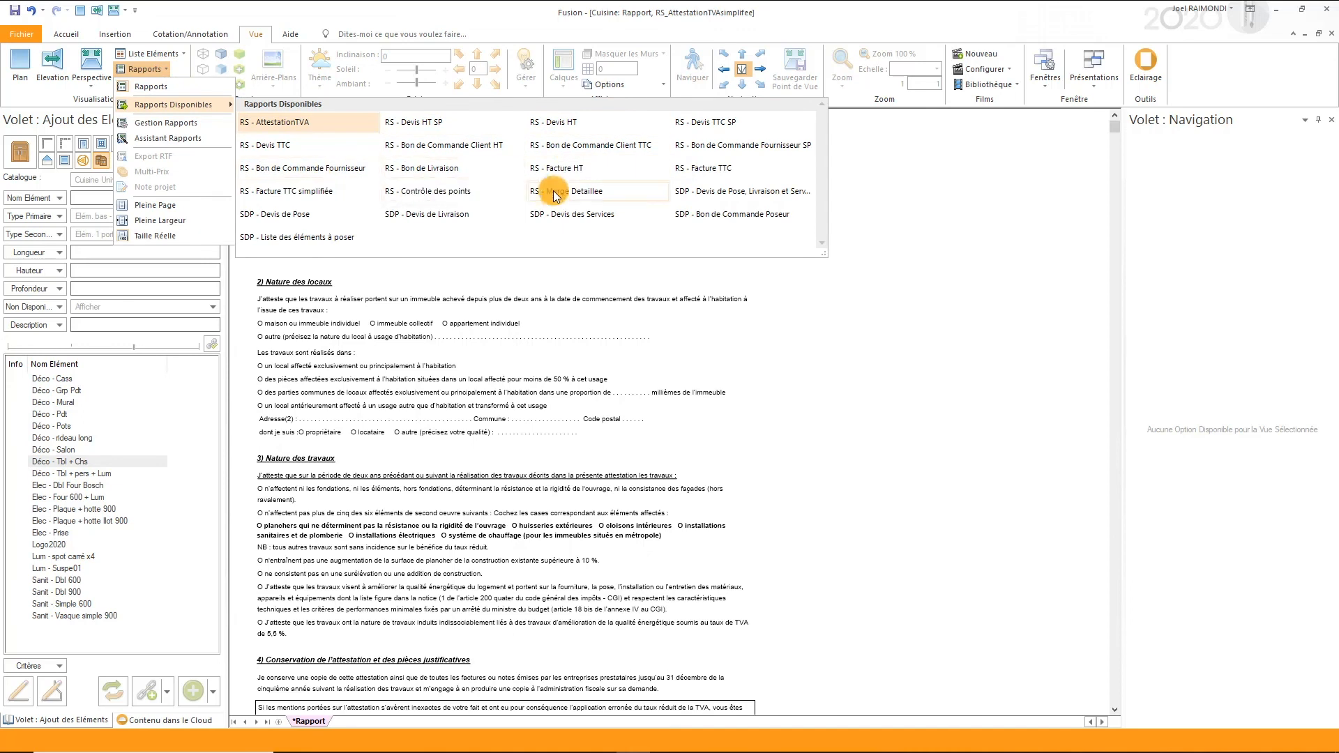
{"action": "left_click", "coordinate": [584, 143]}
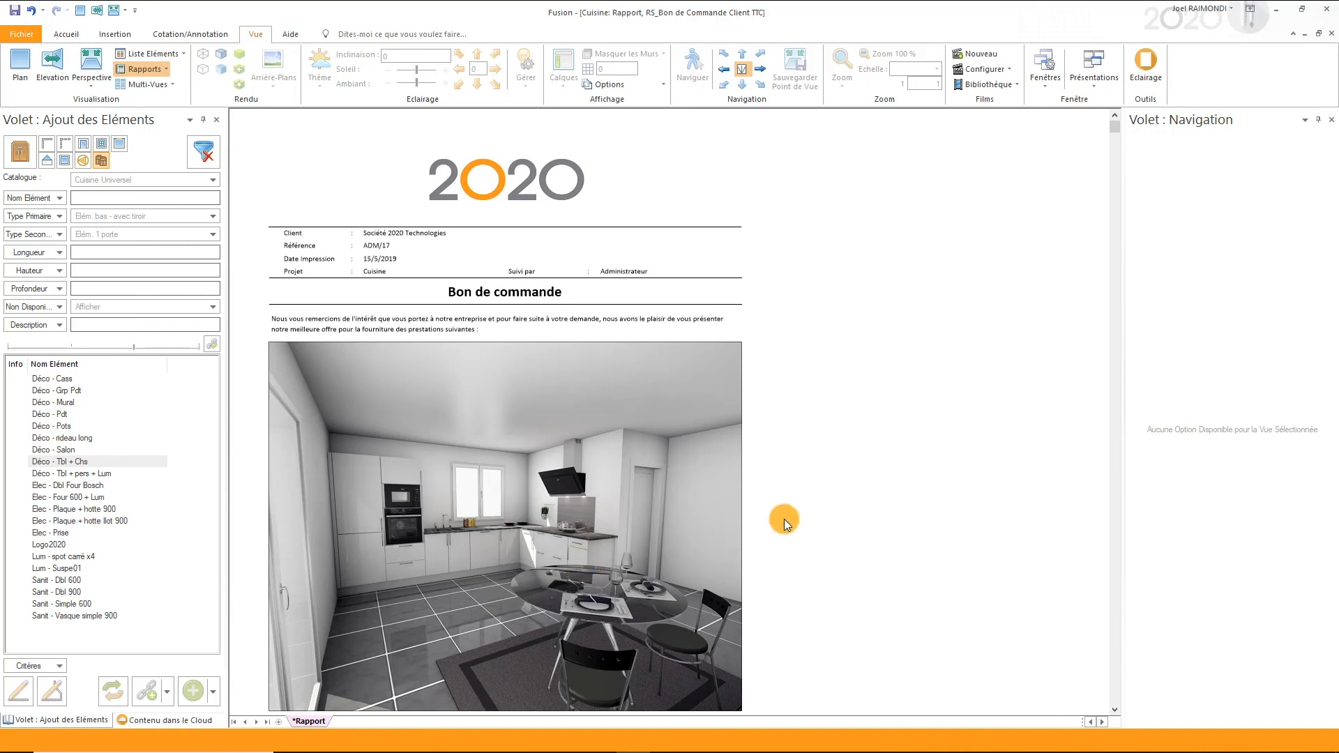
- Examine the customer order page by page, including the perspective image, finishes, units, appliances, price summary and terms of sale
{"action": "scroll", "coordinate": [783, 519], "scroll_direction": "down", "scroll_amount": 3}
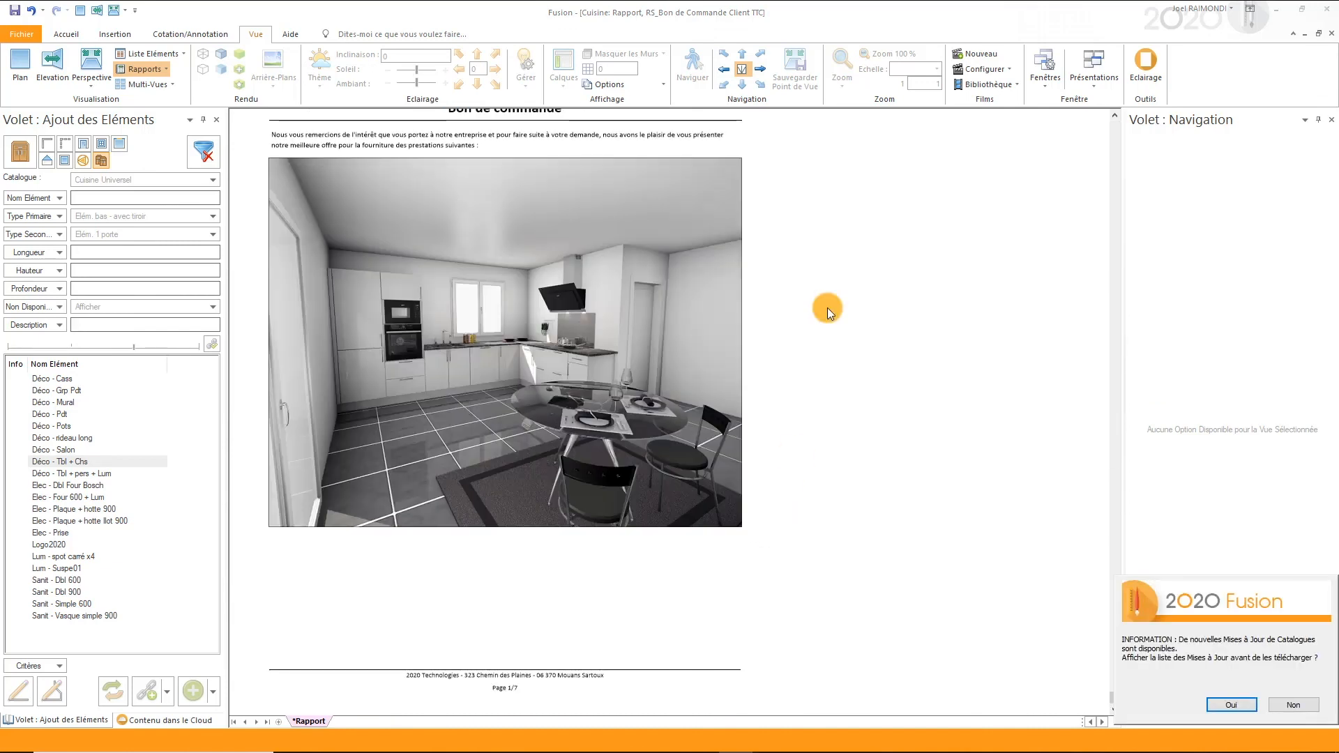
{"action": "left_click", "coordinate": [758, 68]}
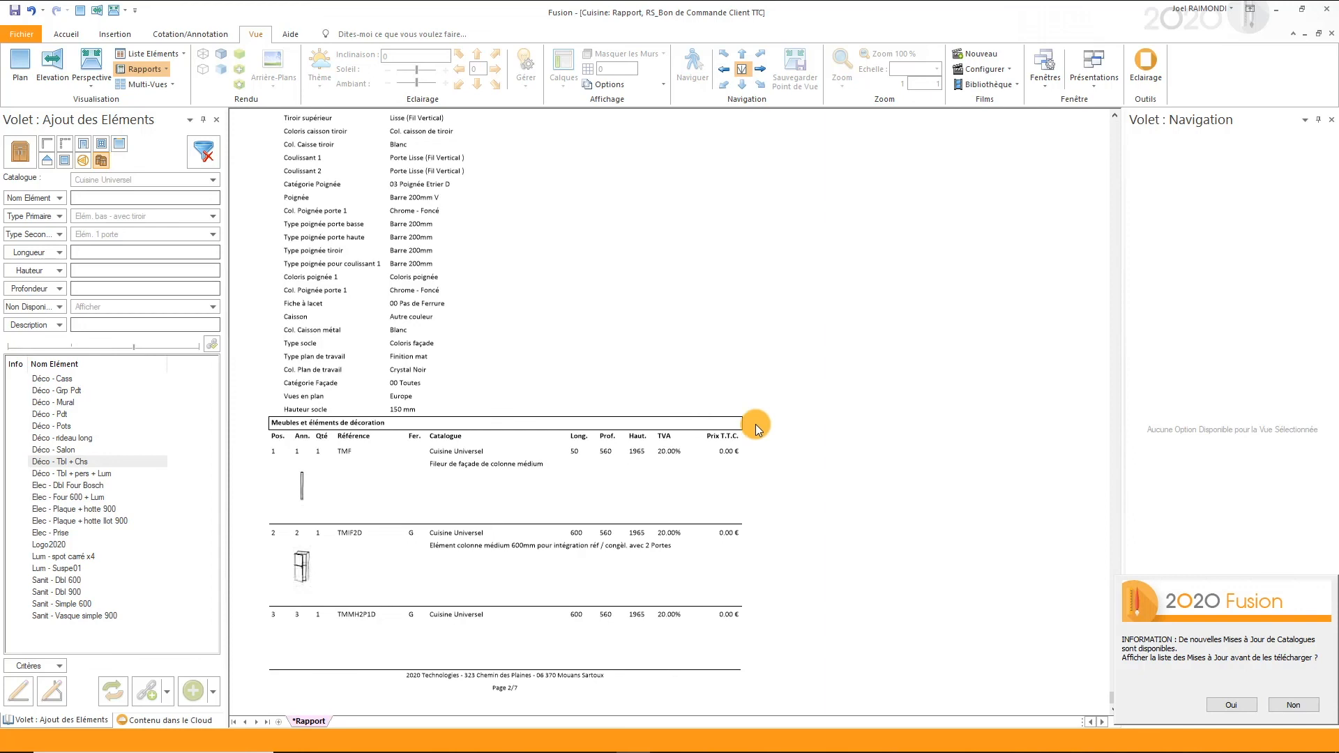
{"action": "scroll", "coordinate": [758, 446], "scroll_direction": "up", "scroll_amount": 3}
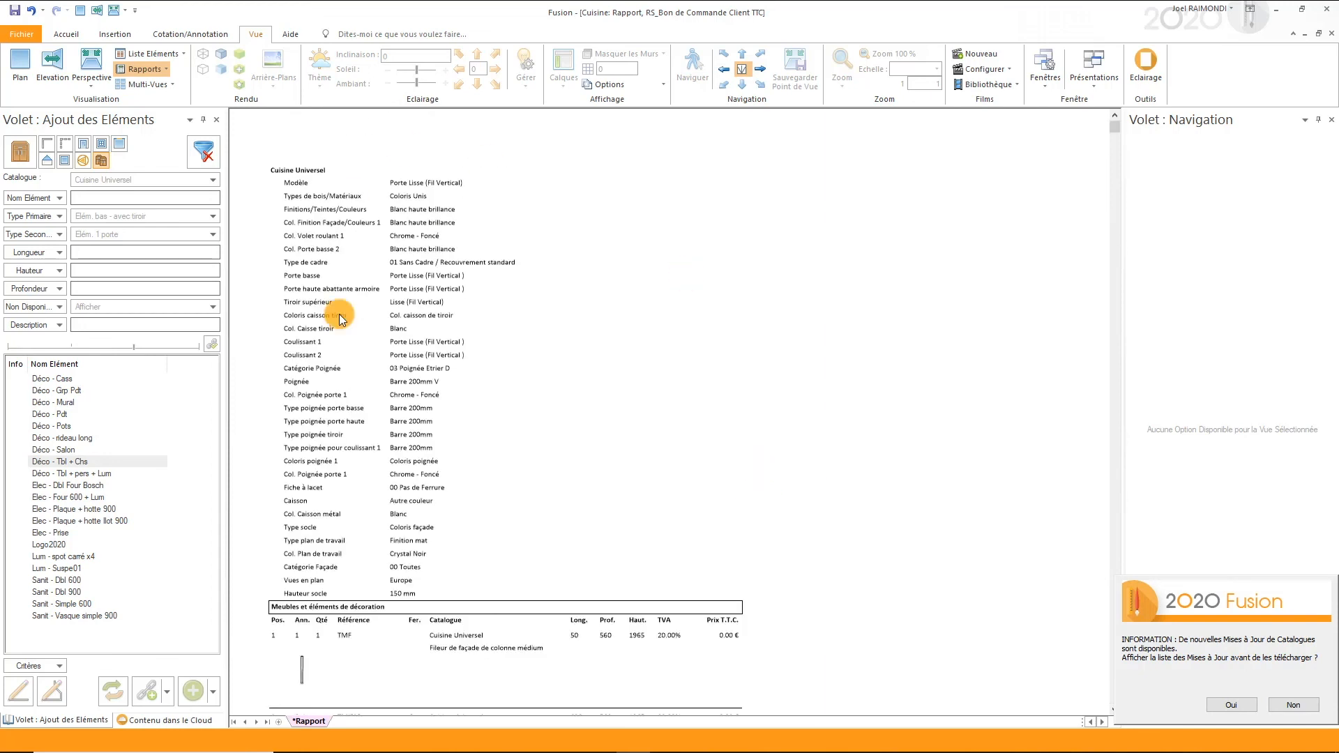
{"action": "scroll", "coordinate": [709, 474], "scroll_direction": "down", "scroll_amount": 3}
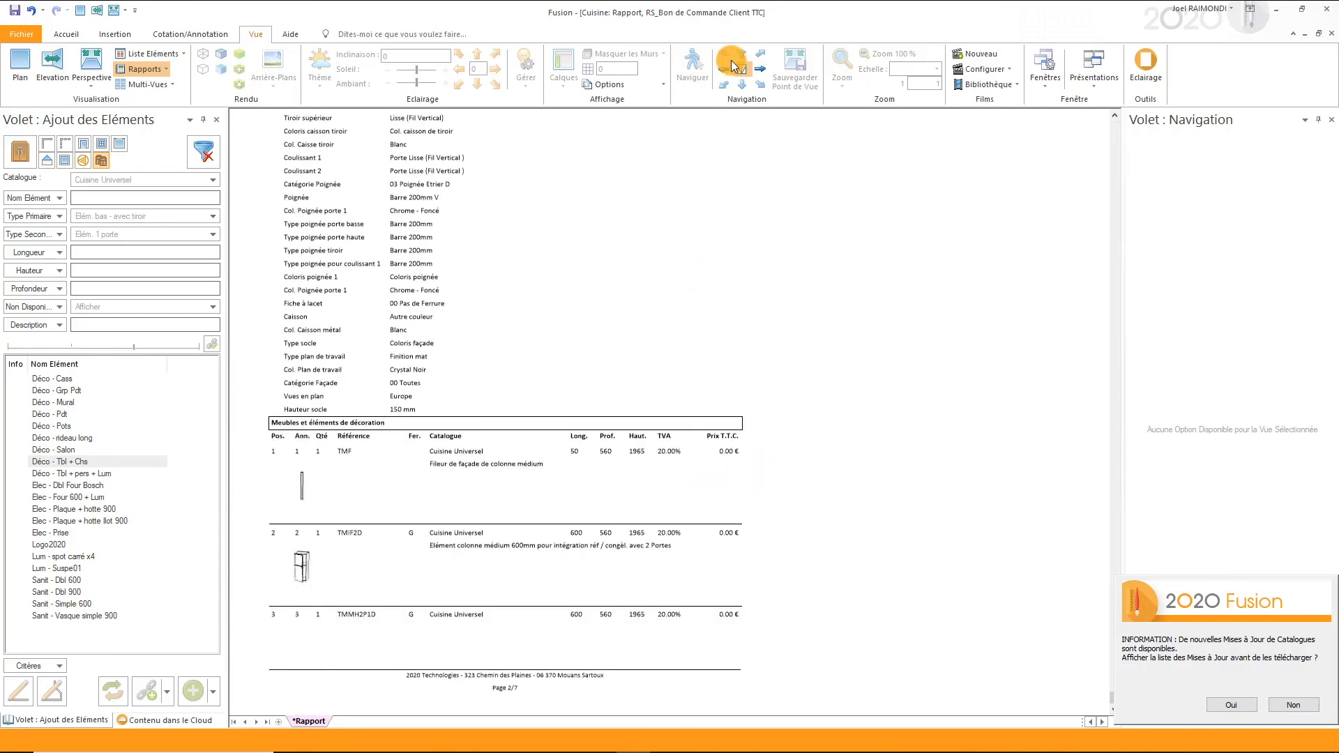
{"action": "left_click", "coordinate": [757, 69]}
{"action": "scroll", "coordinate": [727, 384], "scroll_direction": "down", "scroll_amount": 3}
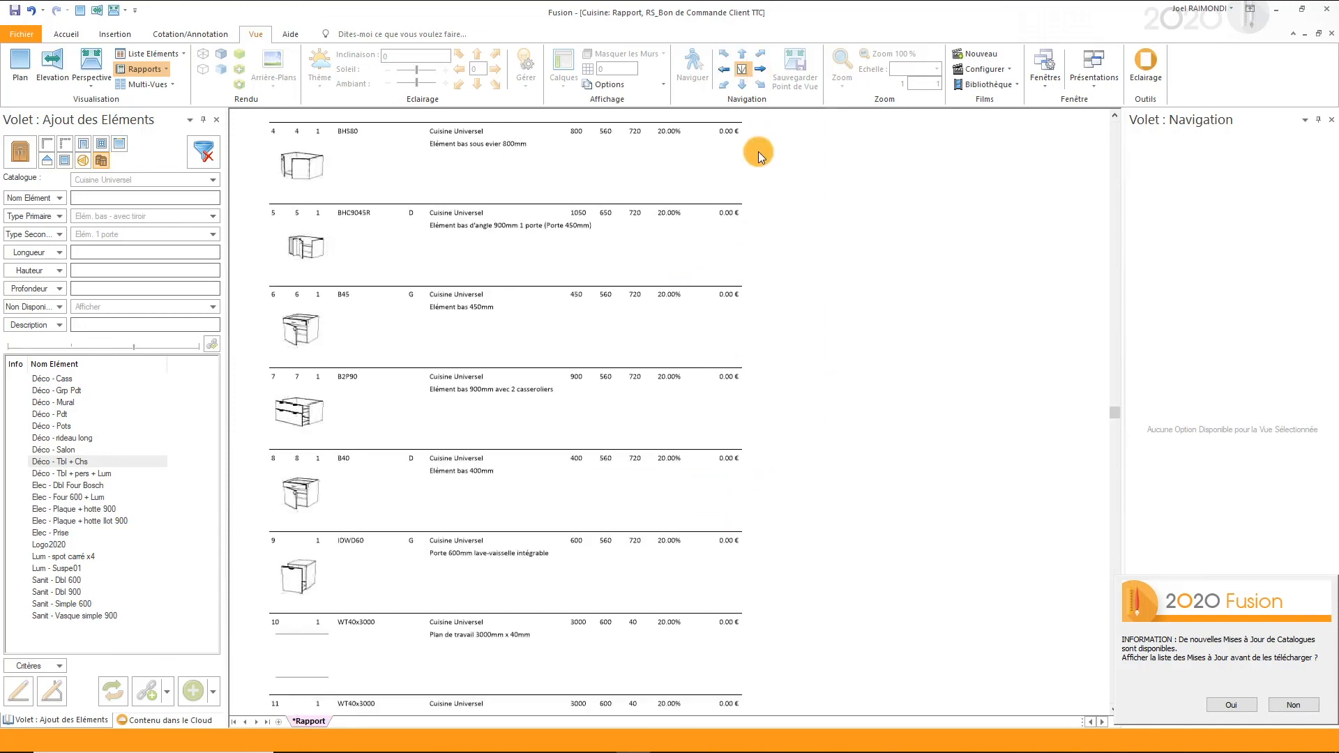
{"action": "left_click", "coordinate": [760, 69]}
{"action": "scroll", "coordinate": [687, 455], "scroll_direction": "down", "scroll_amount": 1}
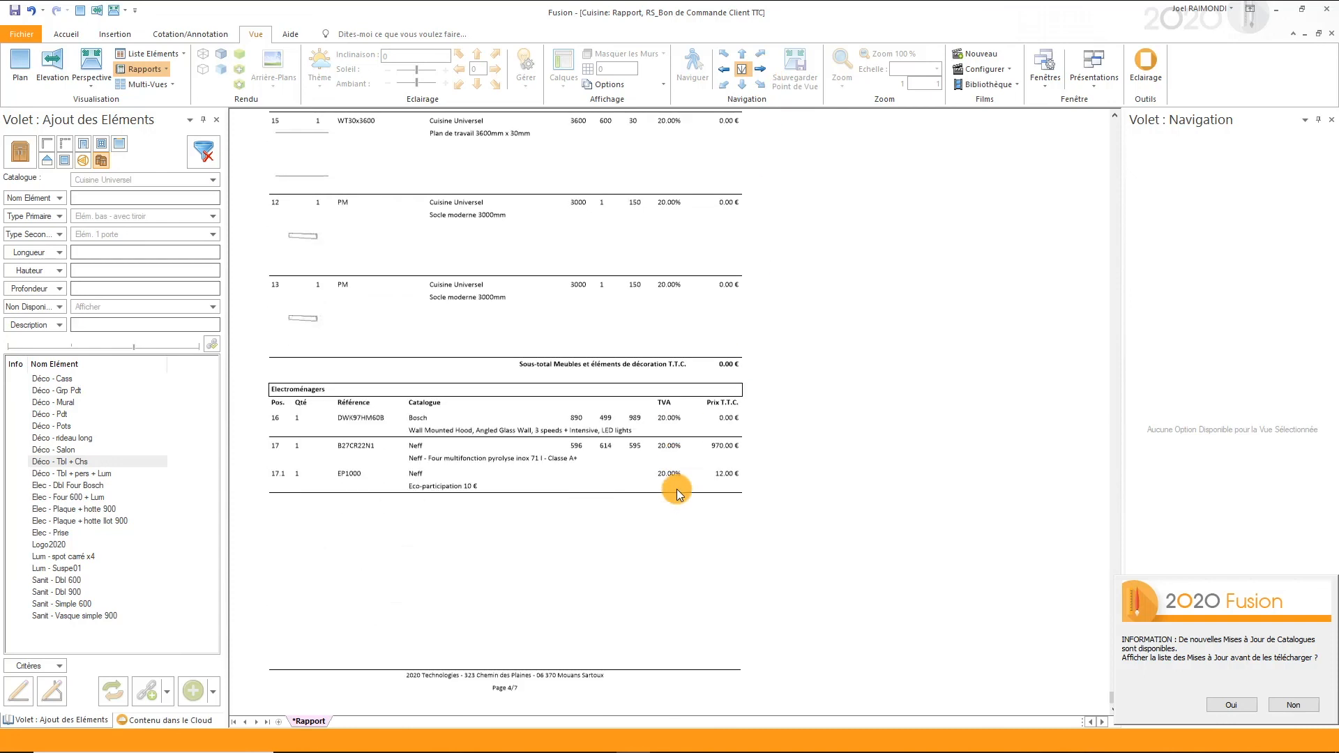
{"action": "left_click", "coordinate": [760, 69]}
{"action": "scroll", "coordinate": [713, 361], "scroll_direction": "up", "scroll_amount": 3}
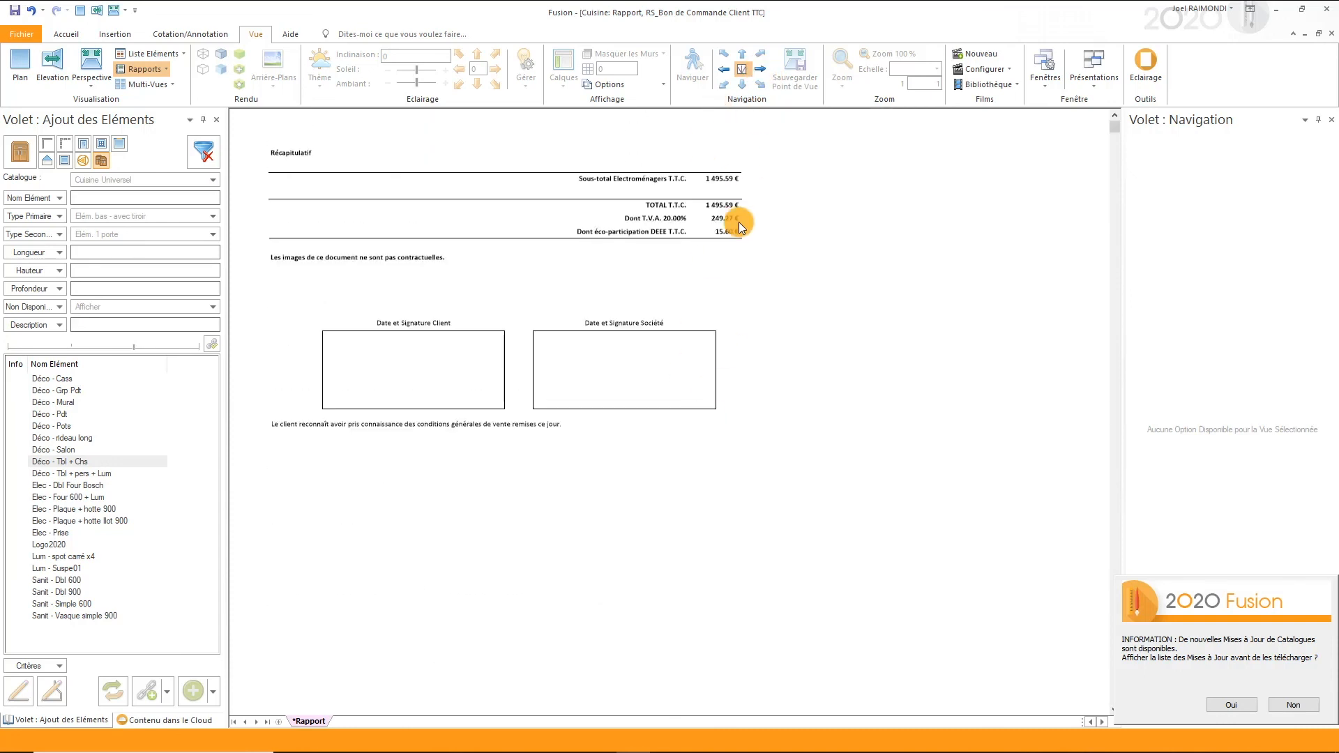
{"action": "left_click", "coordinate": [760, 69]}
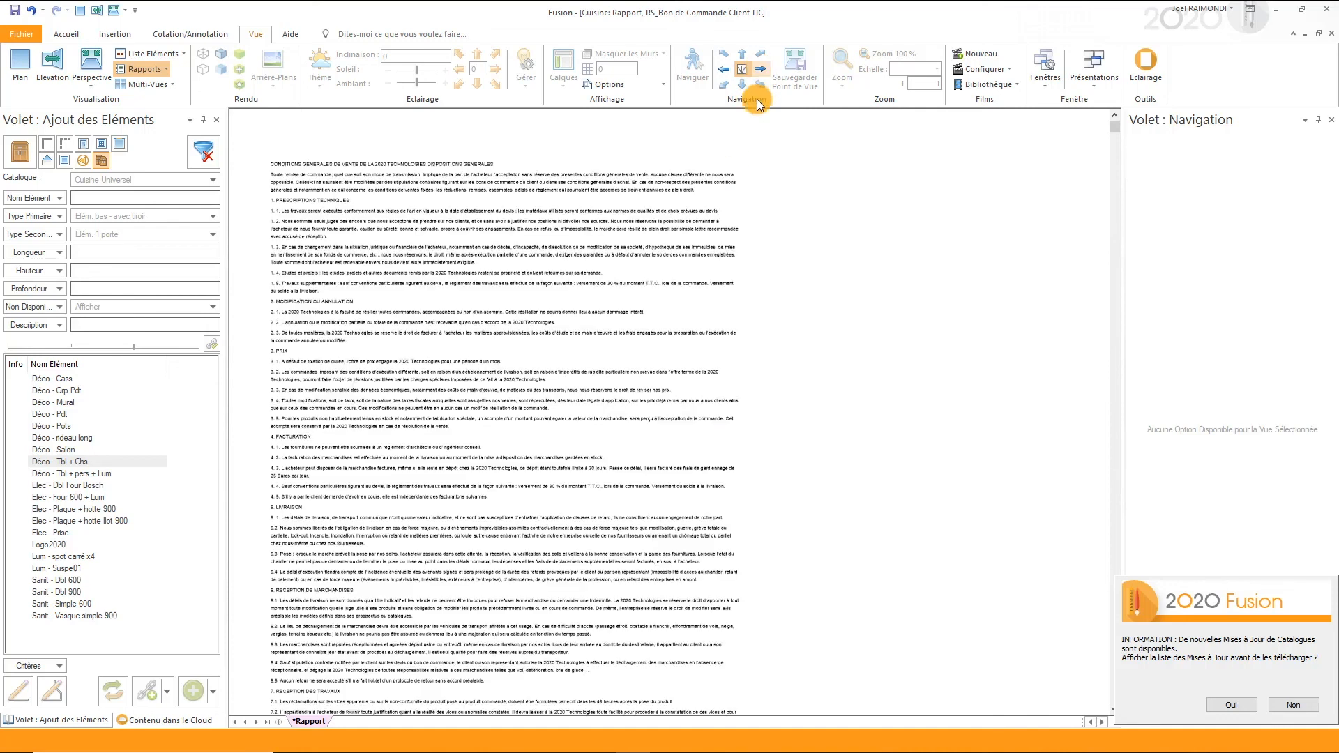
{"action": "scroll", "coordinate": [683, 404], "scroll_direction": "down", "scroll_amount": 3}
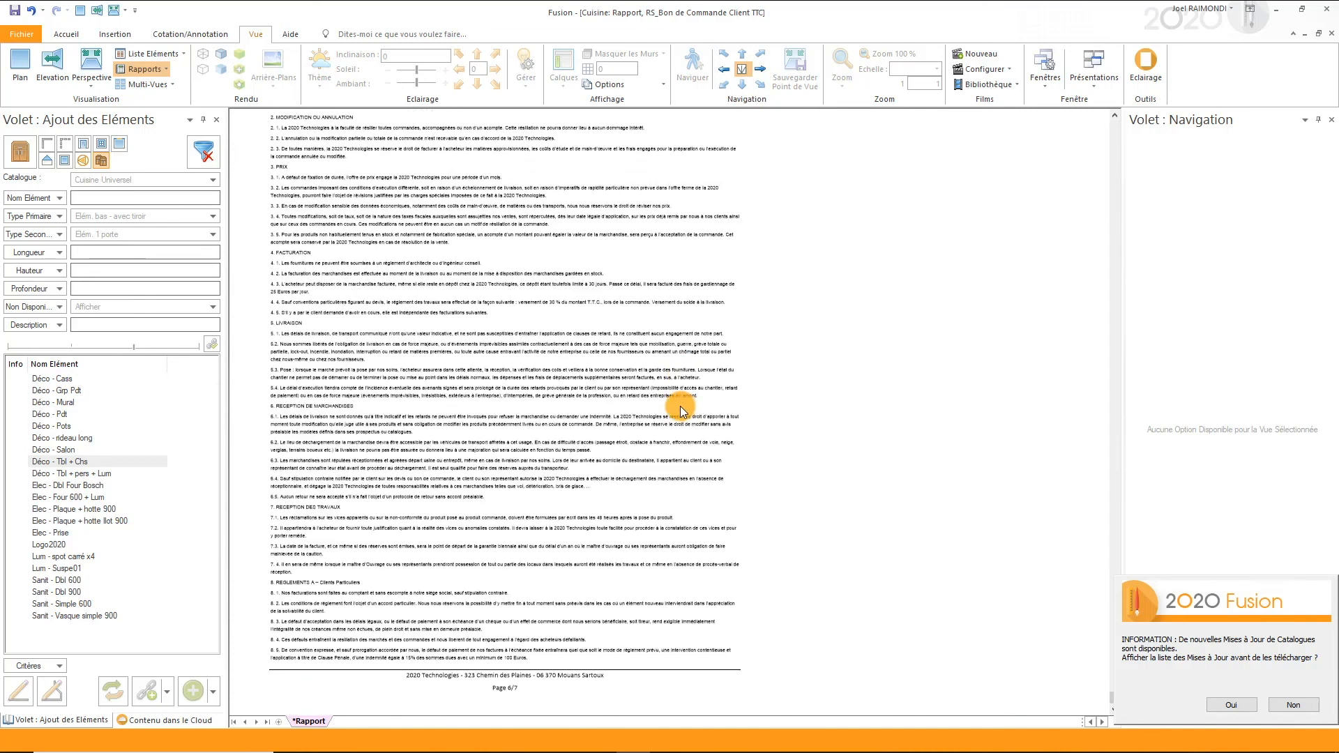
{"action": "scroll", "coordinate": [680, 406], "scroll_direction": "up", "scroll_amount": 3}
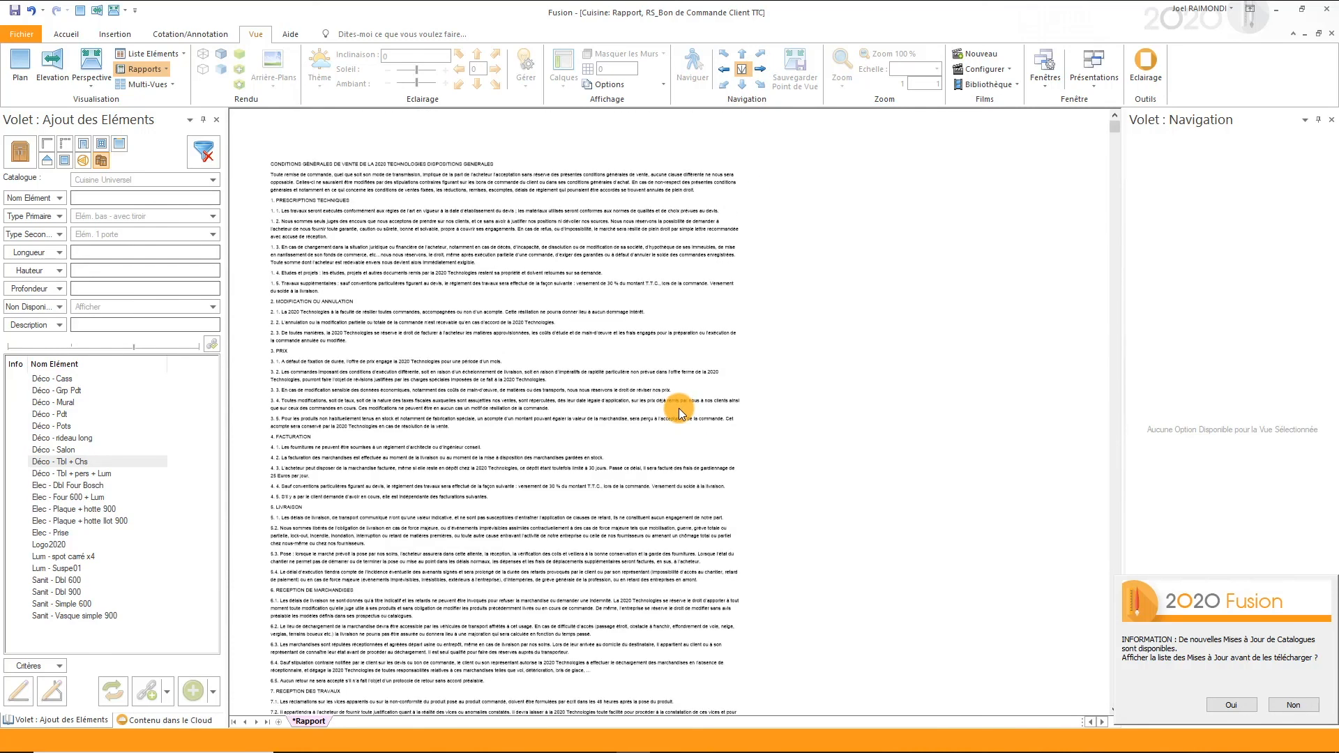
- Return to the perspective view, decline the catalogue update list and show the catalogue elements available for adding
{"action": "key", "text": "ctrl+Tab"}
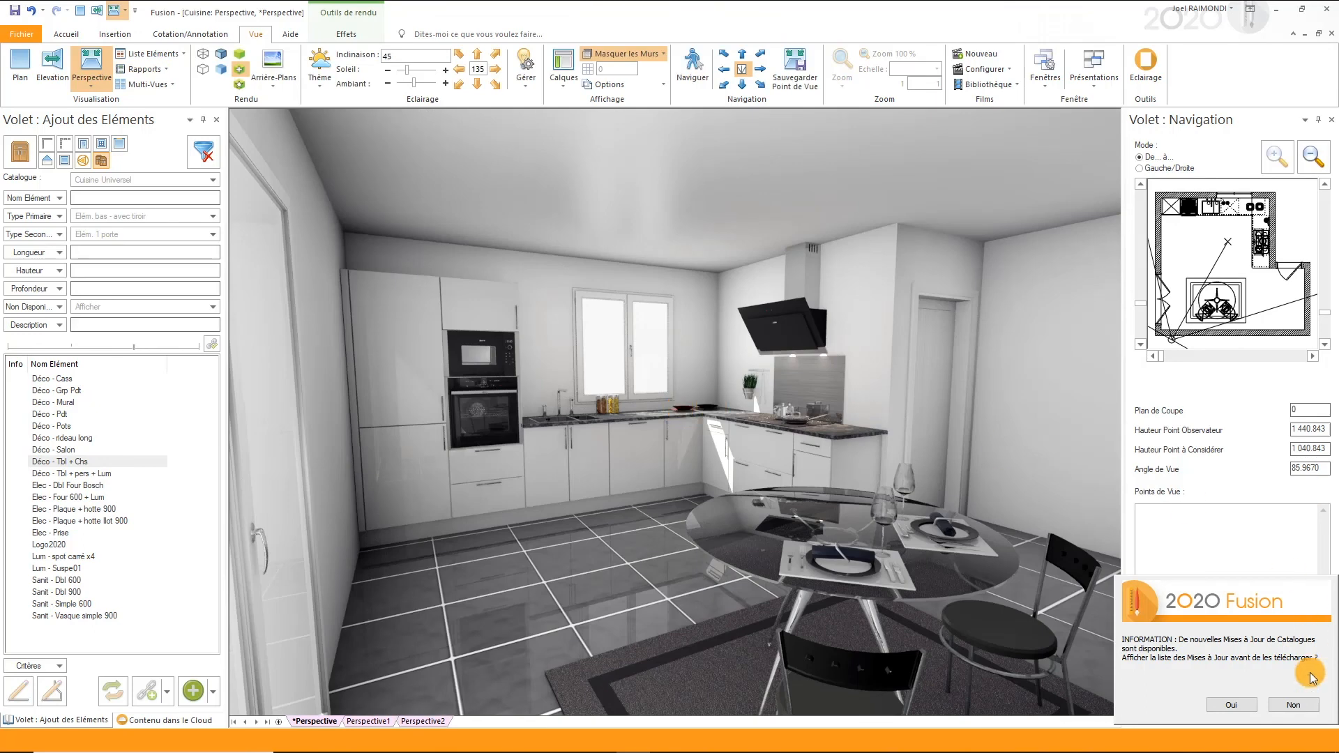
{"action": "left_click", "coordinate": [1291, 705]}
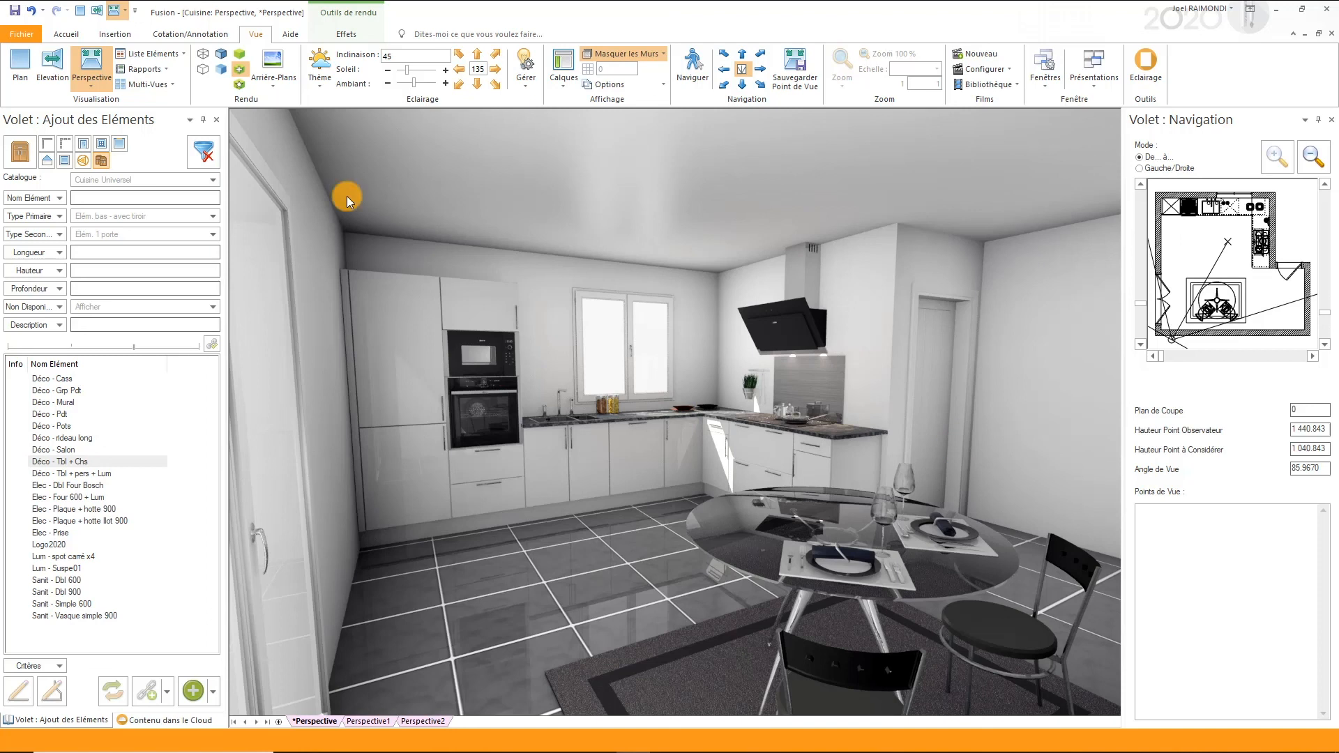
{"action": "left_click", "coordinate": [28, 157]}
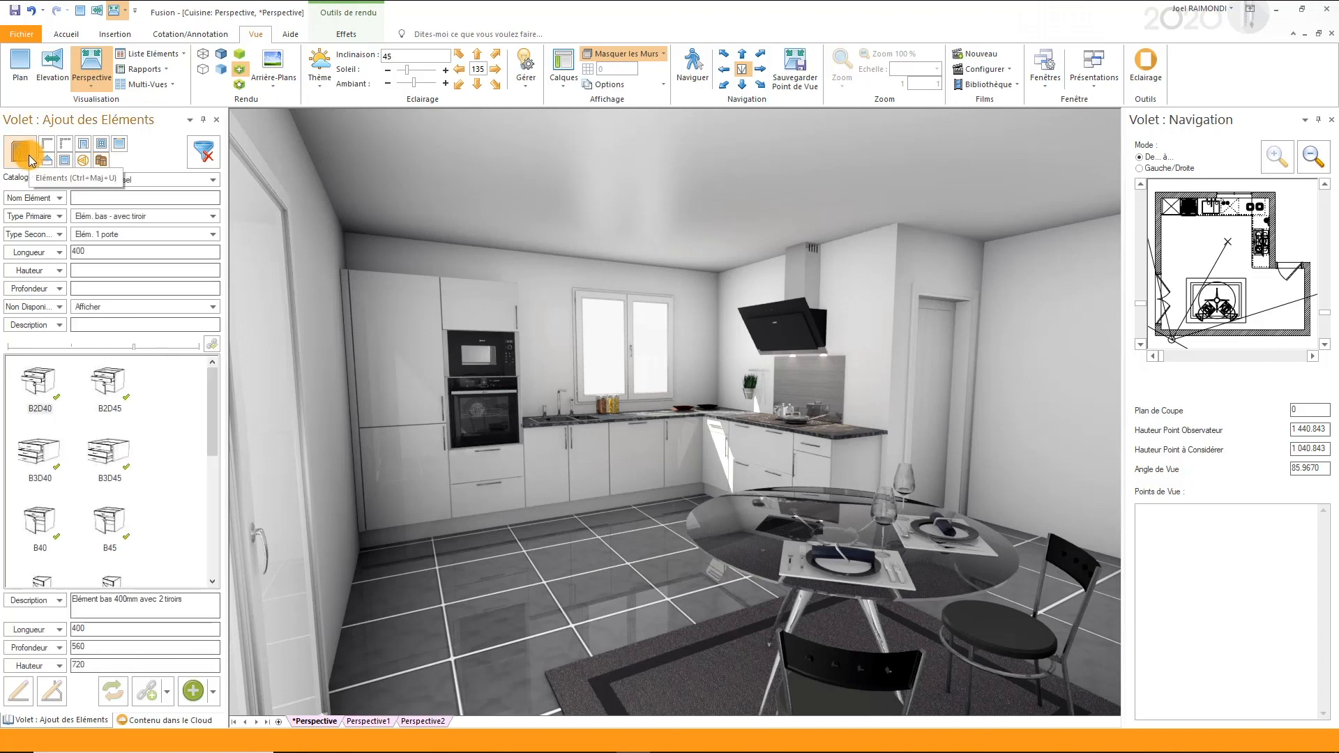